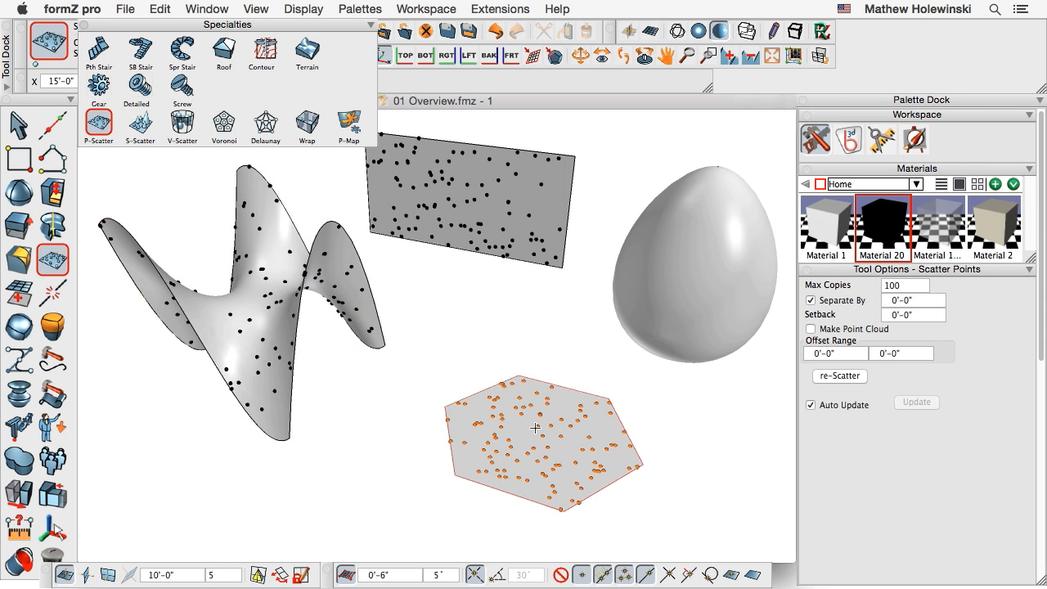
- Scatter up to 100 points over the egg and over the wavy saddle-shaped surface
{"action": "left_click", "coordinate": [686, 260]}
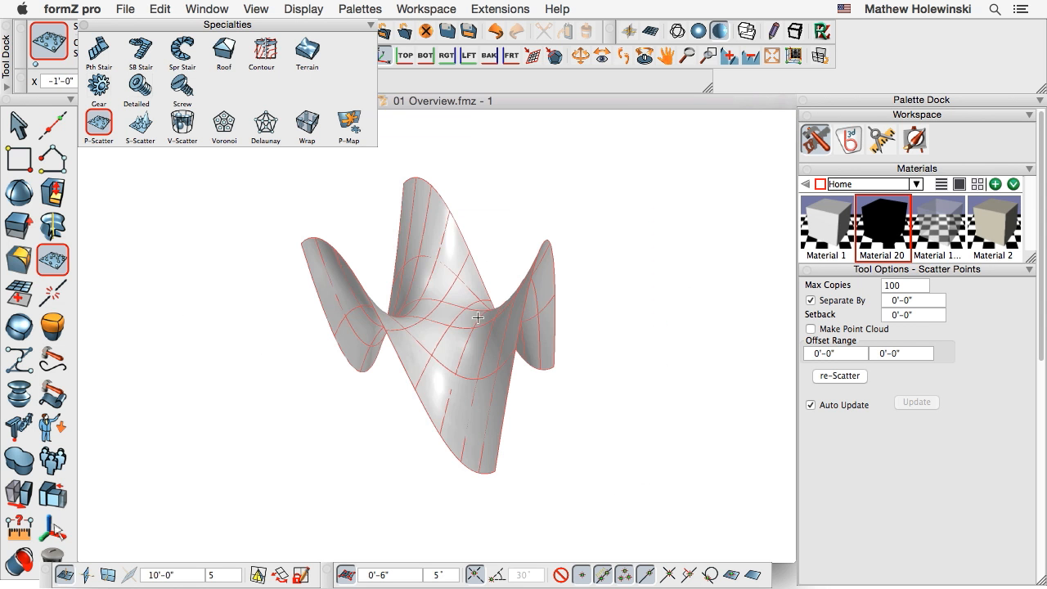
{"action": "key", "text": "v"}
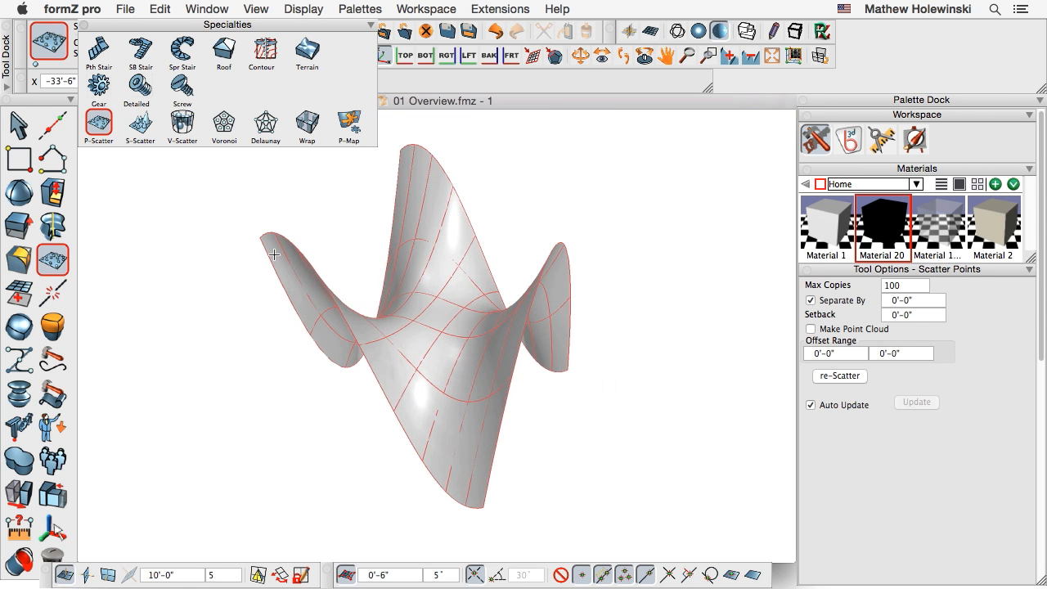
{"action": "left_click", "coordinate": [451, 336]}
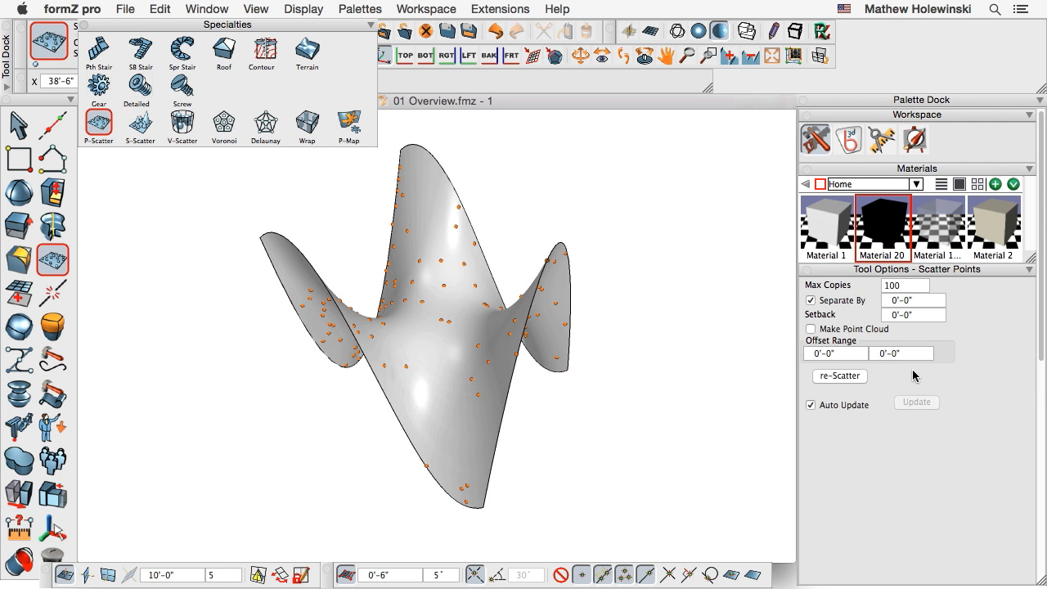
- Try 500 as the maximum number of points on the wavy surface, and settle on 200
{"action": "double_click", "coordinate": [899, 285]}
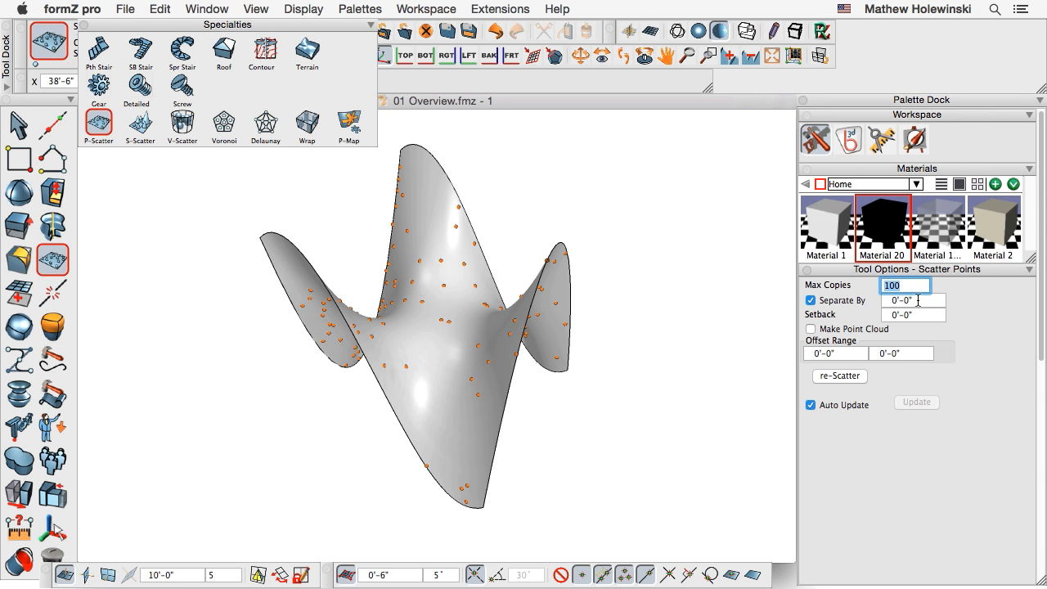
{"action": "type", "text": "5"}
{"action": "key", "text": "Return"}
{"action": "left_click", "coordinate": [893, 284]}
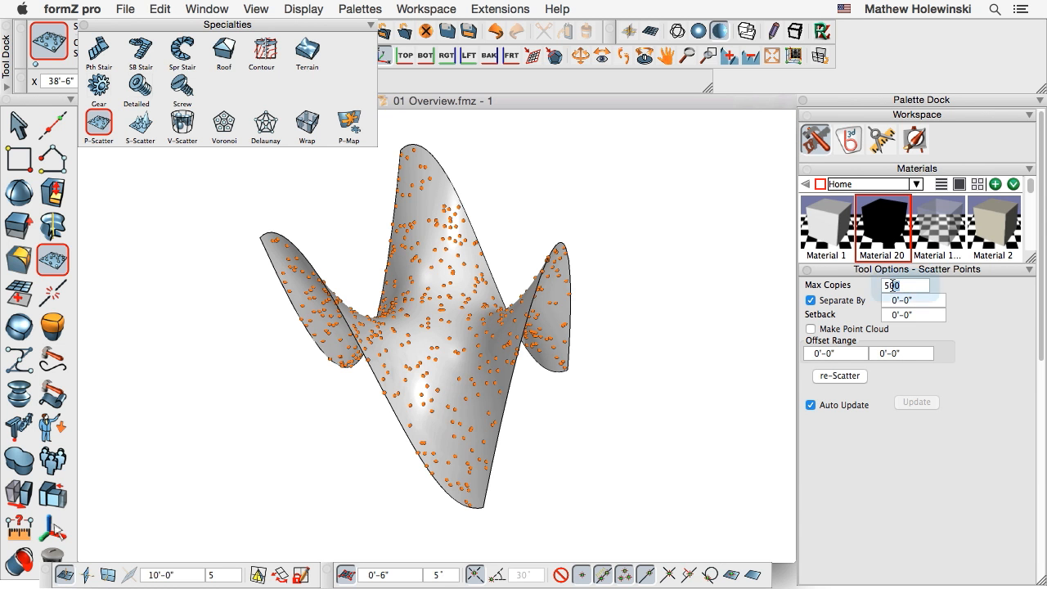
{"action": "type", "text": "200"}
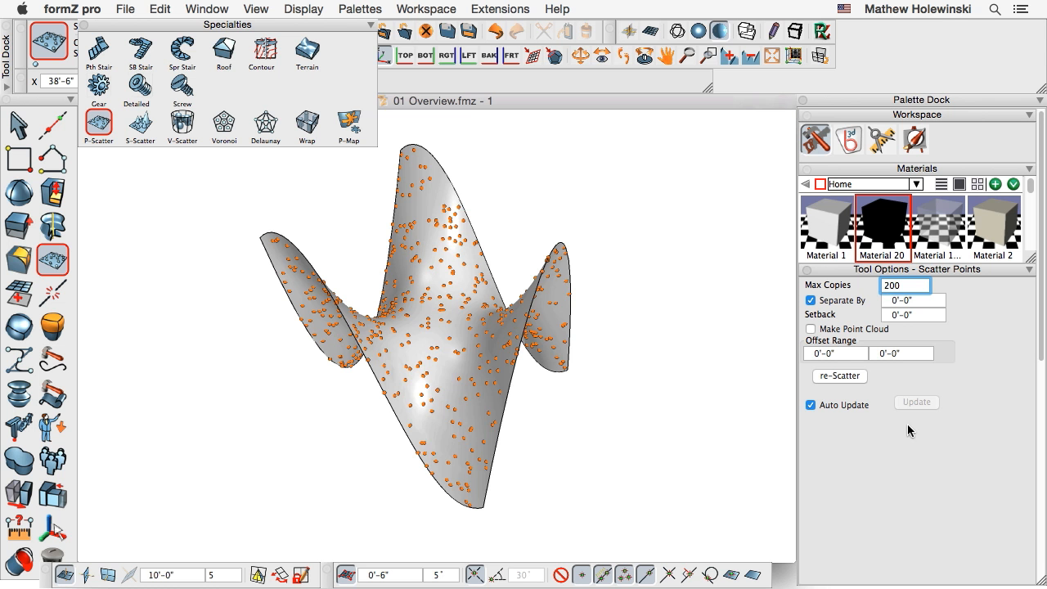
{"action": "key", "text": "Return"}
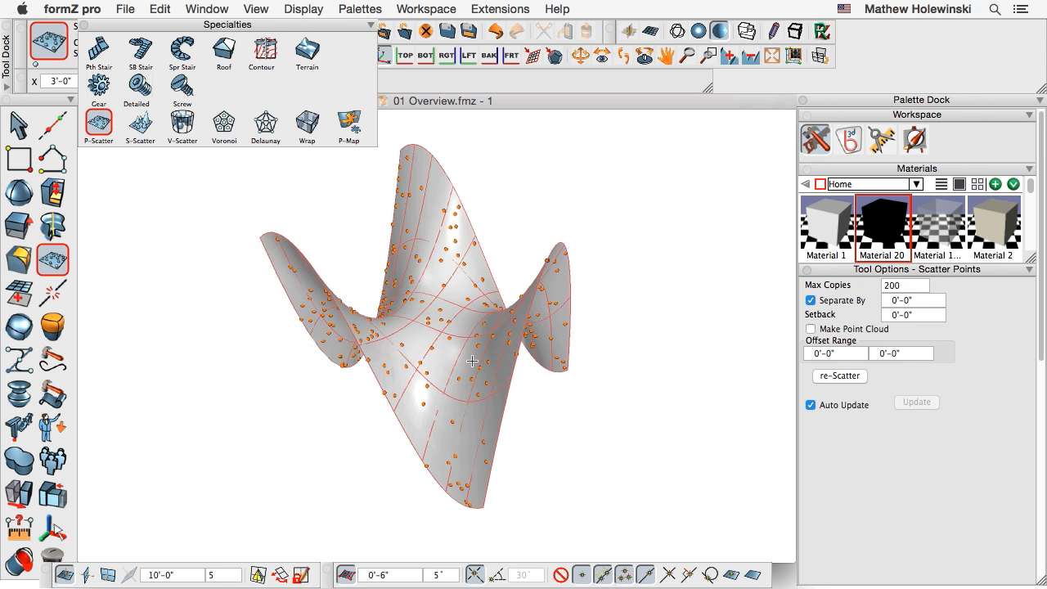
- Set the separation distance between the scattered points on the wavy surface to 2'-0"
{"action": "scroll", "coordinate": [470, 362], "scroll_direction": "up", "scroll_amount": 3}
{"action": "scroll", "coordinate": [415, 317], "scroll_direction": "down", "scroll_amount": 3}
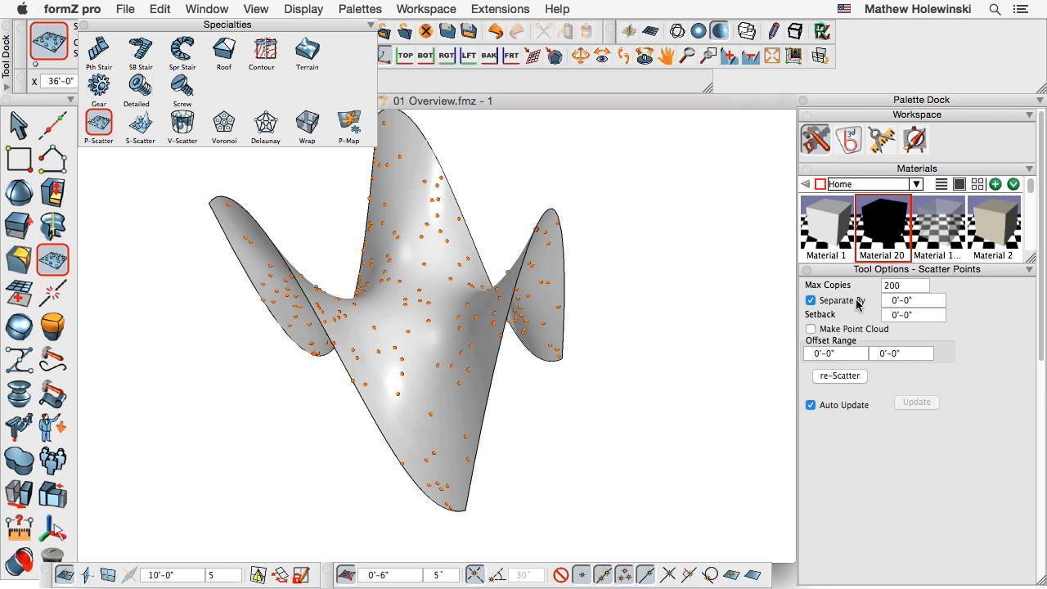
{"action": "left_click", "coordinate": [903, 300]}
{"action": "type", "text": "24"}
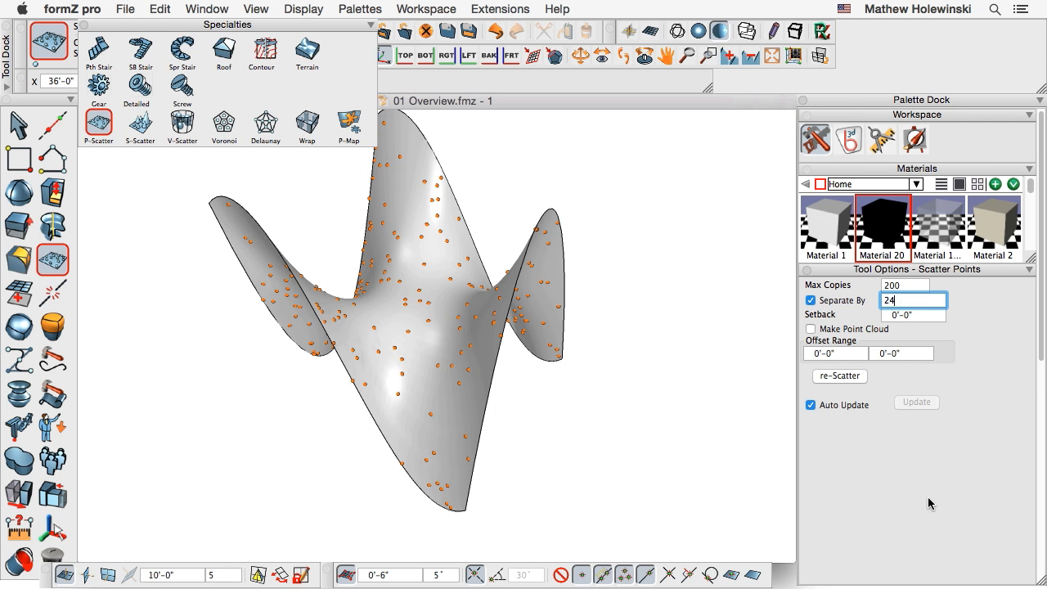
{"action": "key", "text": "Return"}
{"action": "middle_click_drag", "start_coordinate": [593, 405], "coordinate": [659, 442]}
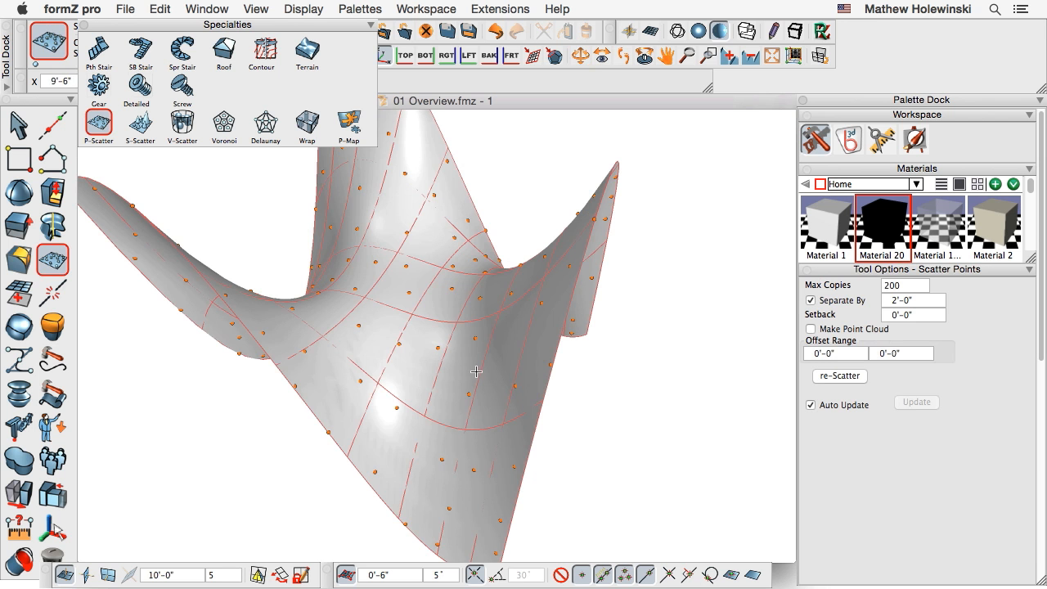
{"action": "middle_click_drag", "start_coordinate": [615, 406], "coordinate": [605, 353]}
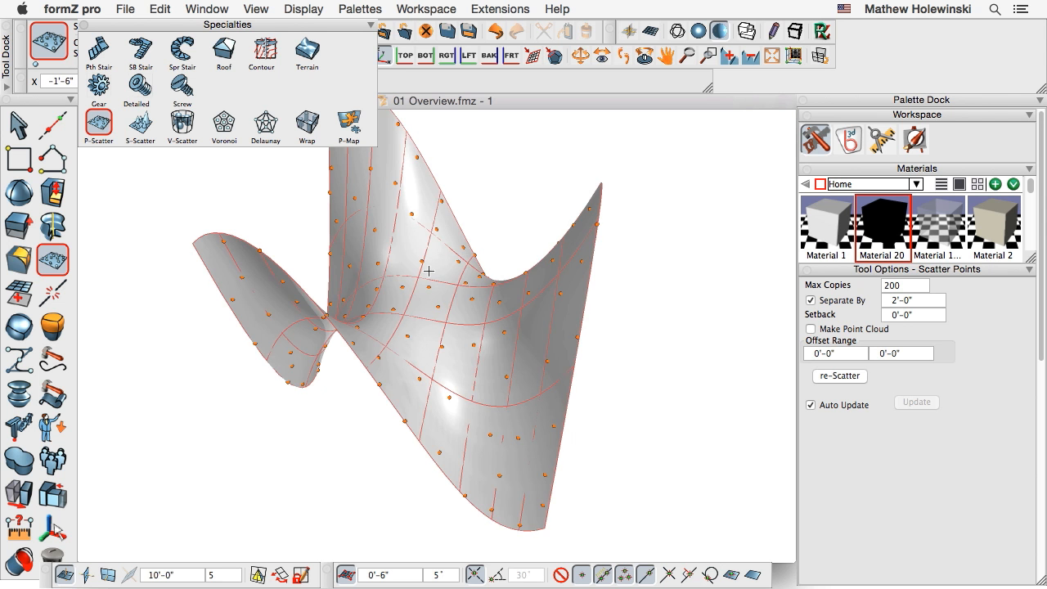
{"action": "middle_click_drag", "start_coordinate": [537, 336], "coordinate": [577, 368]}
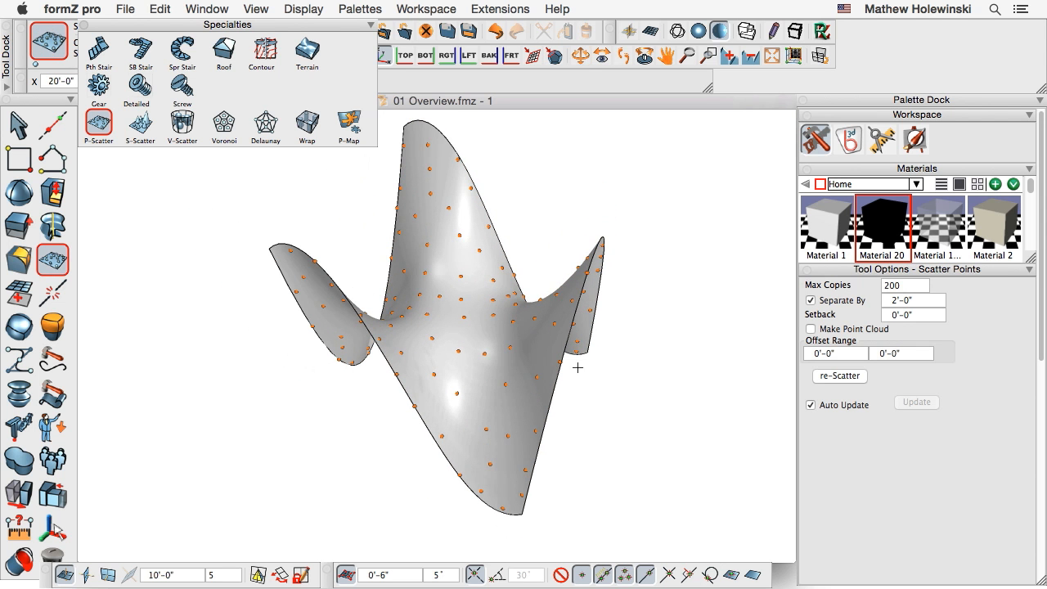
- Set the points' setback from the edges of the wavy surface to 2'-0"
{"action": "left_click", "coordinate": [897, 314]}
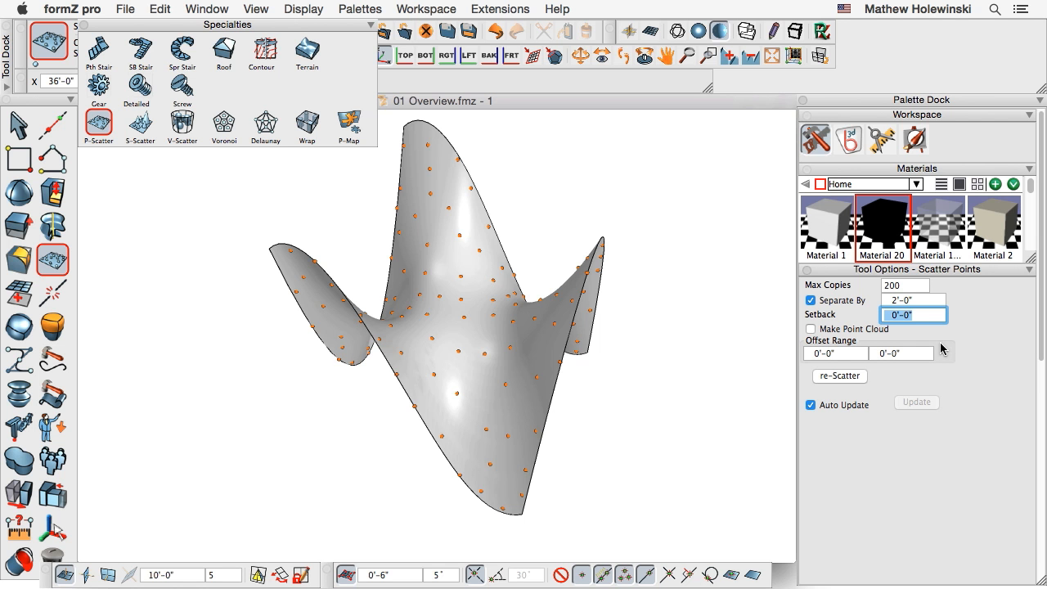
{"action": "type", "text": "24"}
{"action": "key", "text": "Return"}
{"action": "middle_click_drag", "start_coordinate": [660, 415], "coordinate": [699, 434]}
{"action": "scroll", "coordinate": [570, 347], "scroll_direction": "up", "scroll_amount": 2}
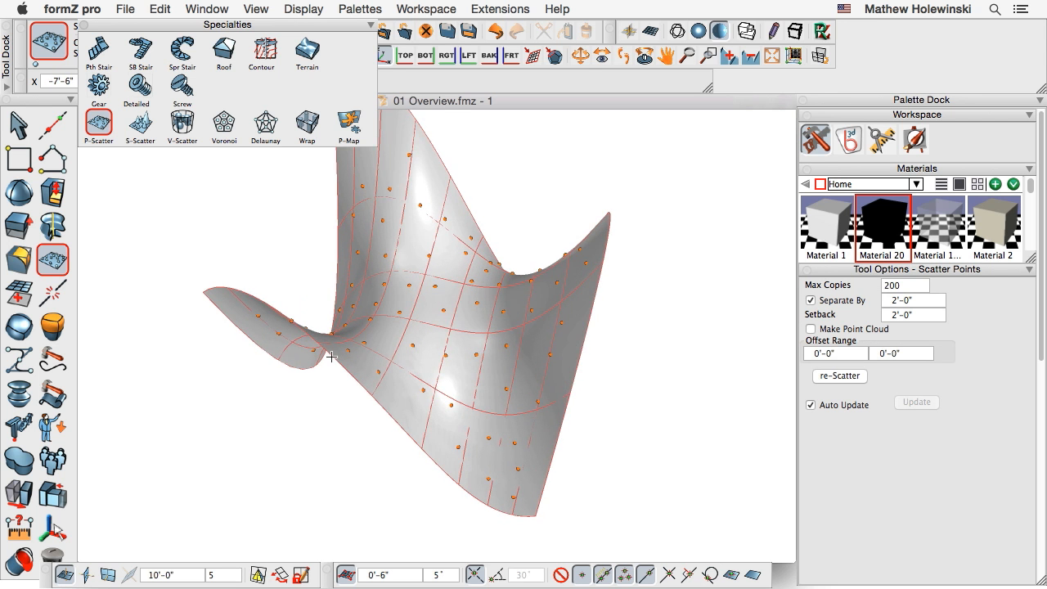
{"action": "middle_click_drag", "start_coordinate": [736, 441], "coordinate": [693, 437]}
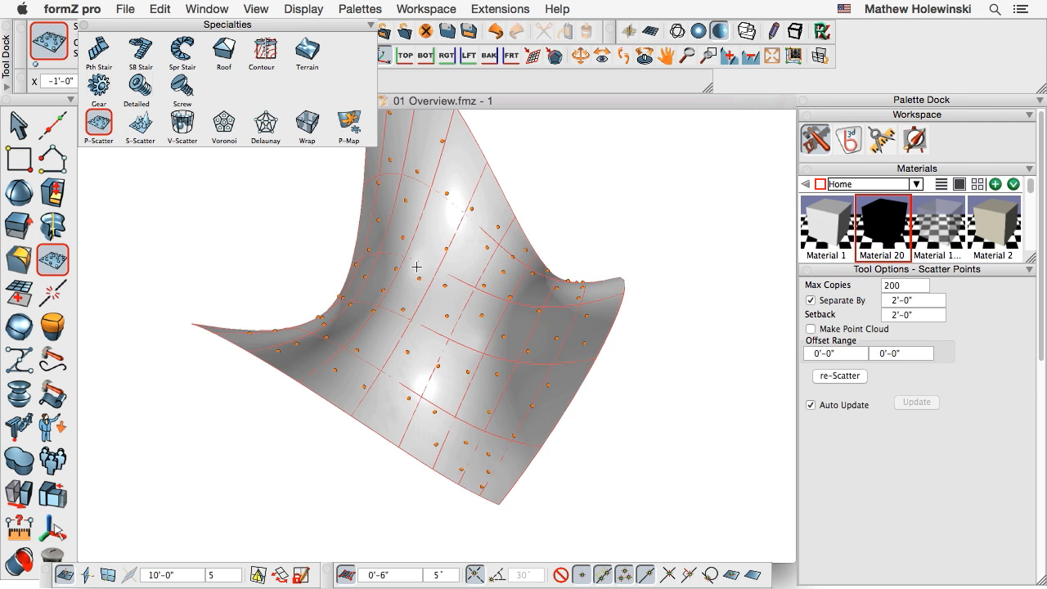
{"action": "middle_click_drag", "start_coordinate": [420, 264], "coordinate": [645, 318]}
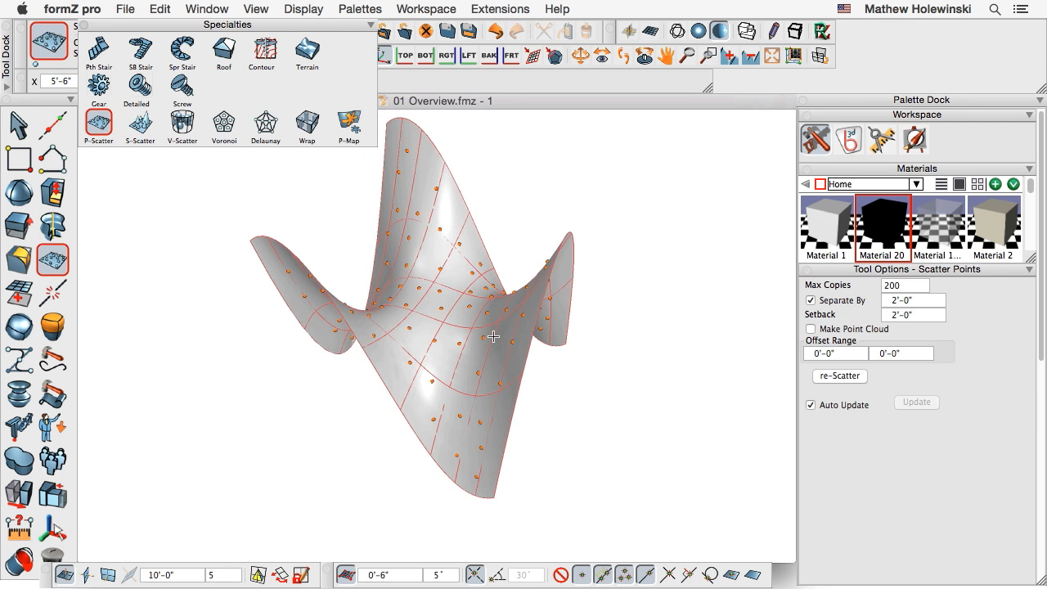
{"action": "middle_click_drag", "start_coordinate": [587, 364], "coordinate": [589, 373], "text": "shift"}
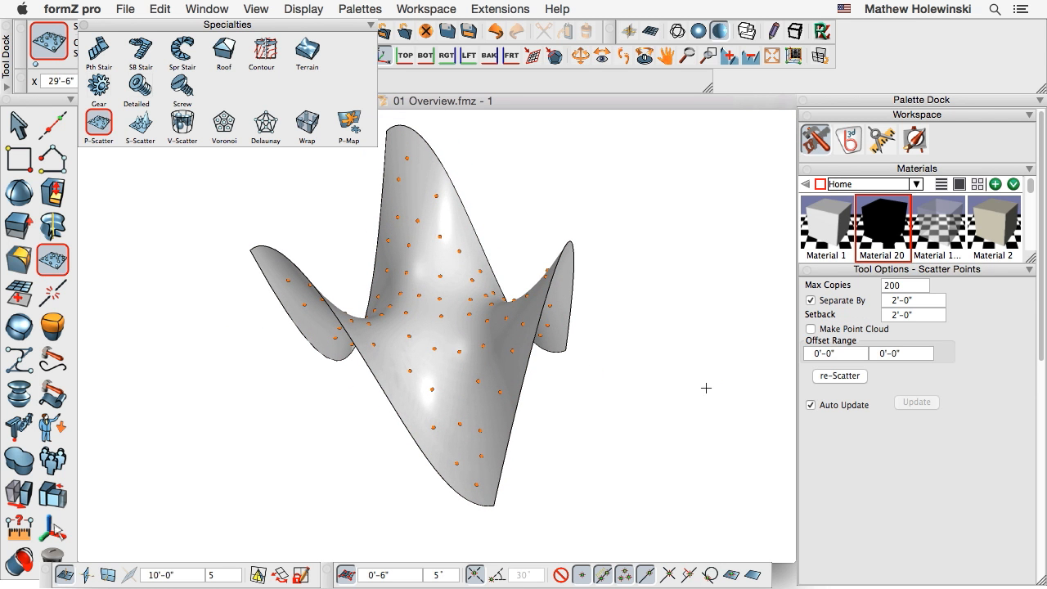
{"action": "middle_click_drag", "start_coordinate": [705, 388], "coordinate": [713, 378]}
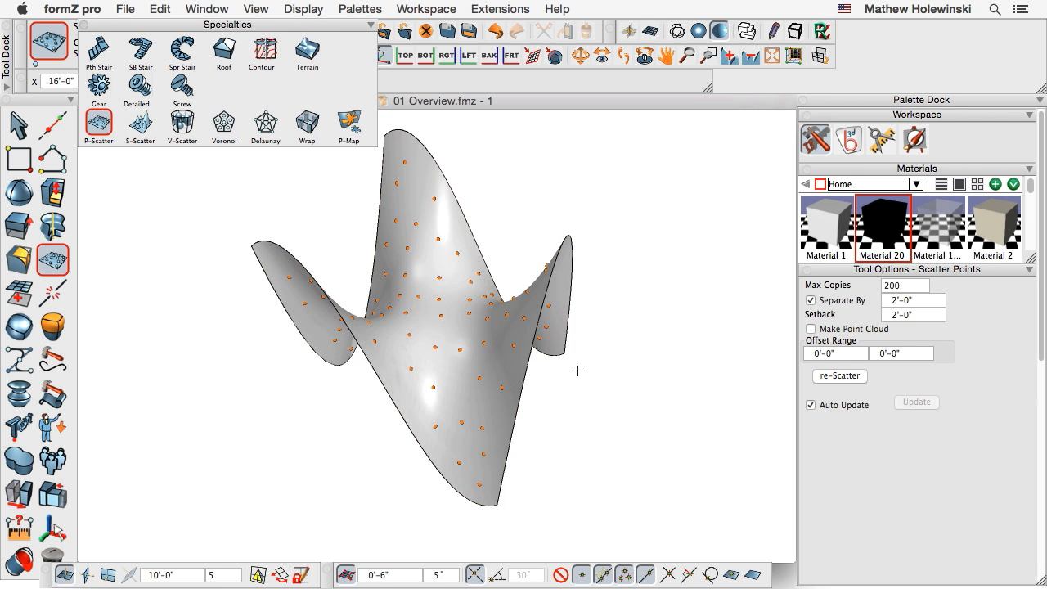
- Set the upper limit of the scattered points' offset range to 2'-0"
{"action": "left_click", "coordinate": [905, 359]}
{"action": "type", "text": "2"}
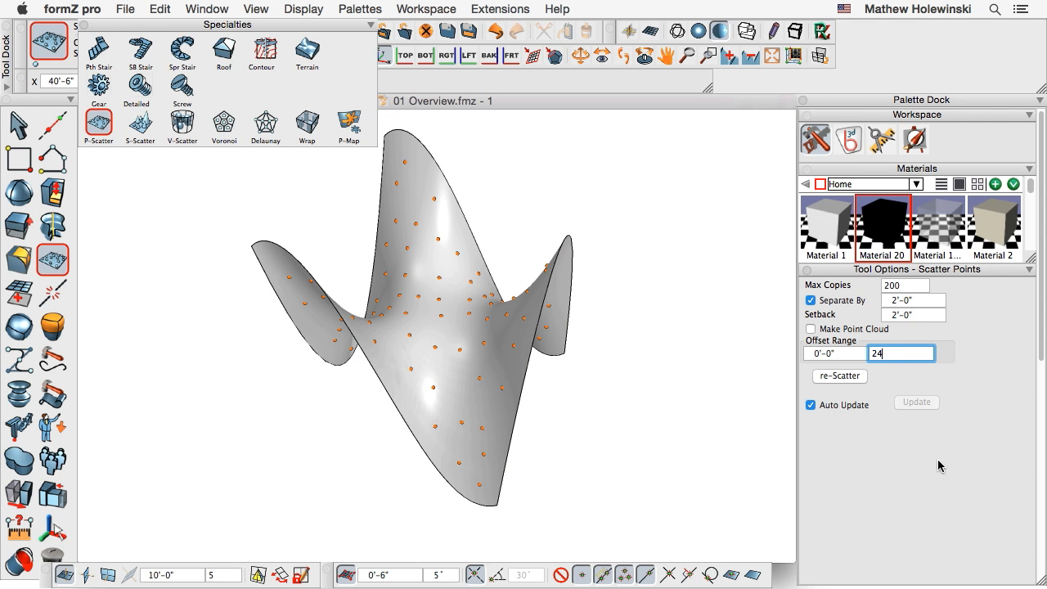
{"action": "type", "text": "4"}
{"action": "key", "text": "Return"}
{"action": "middle_click_drag", "start_coordinate": [567, 411], "coordinate": [561, 374]}
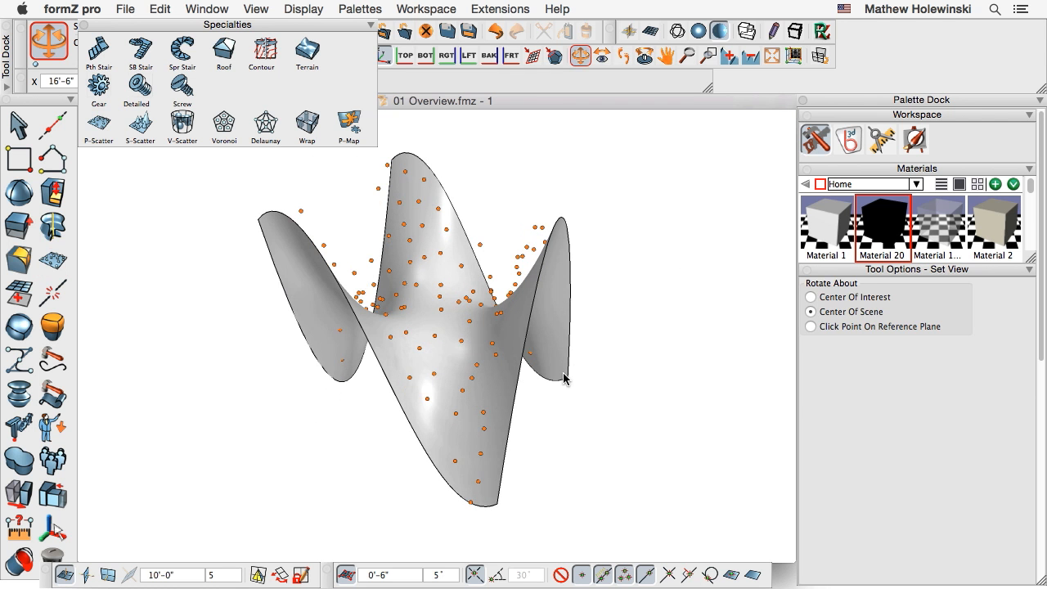
- Set the lower limit of the scattered points' offset range to -2'-0"
{"action": "left_click", "coordinate": [831, 353]}
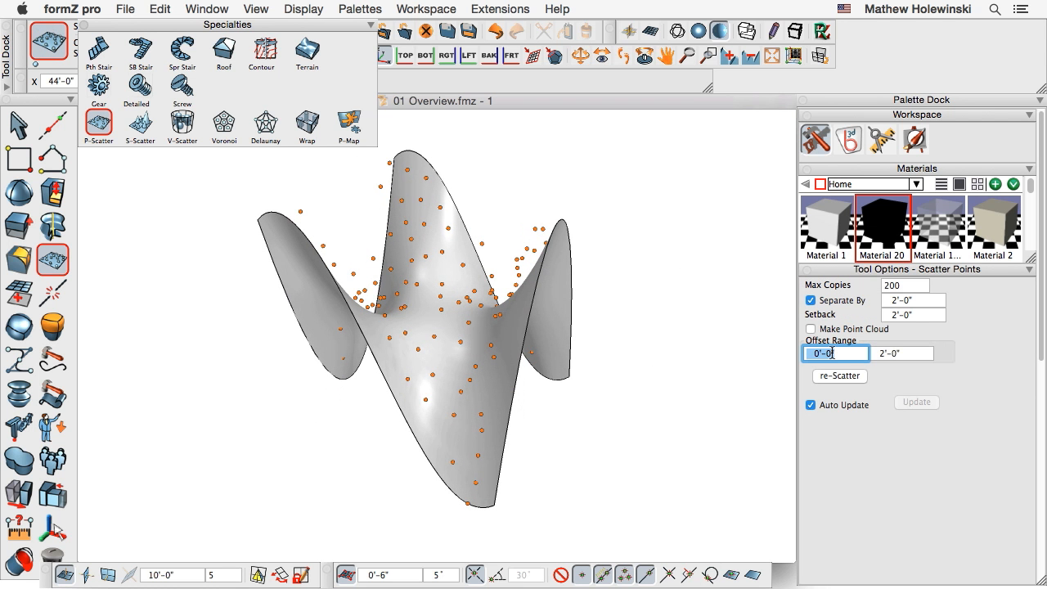
{"action": "type", "text": "-2"}
{"action": "key", "text": "Return"}
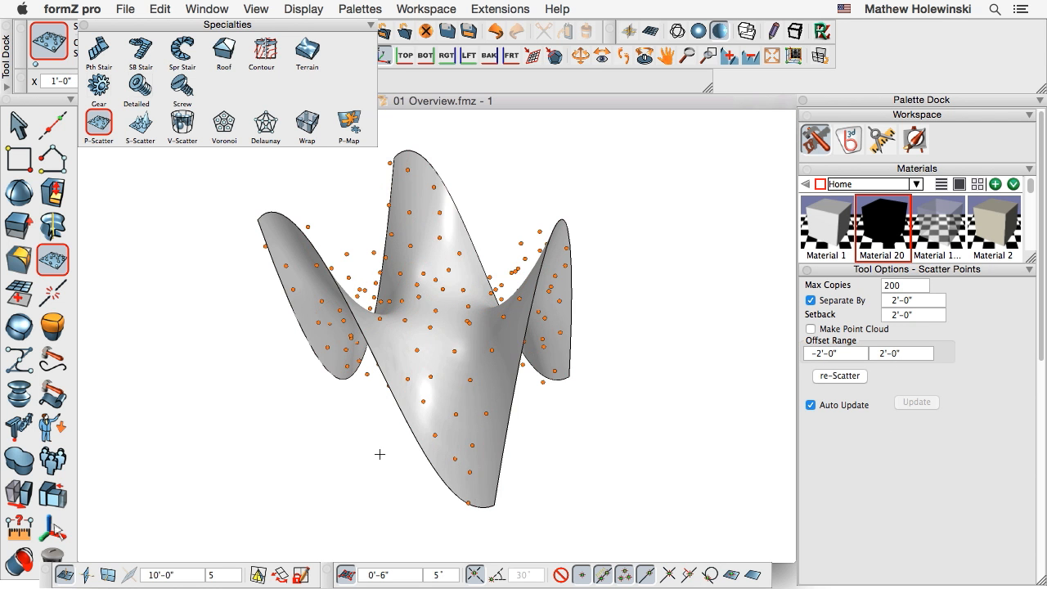
{"action": "mouse_move", "coordinate": [379, 454]}
{"action": "middle_mouse_down"}
{"action": "mouse_move", "coordinate": [481, 393]}
{"action": "mouse_move", "coordinate": [384, 448]}
{"action": "middle_mouse_up"}
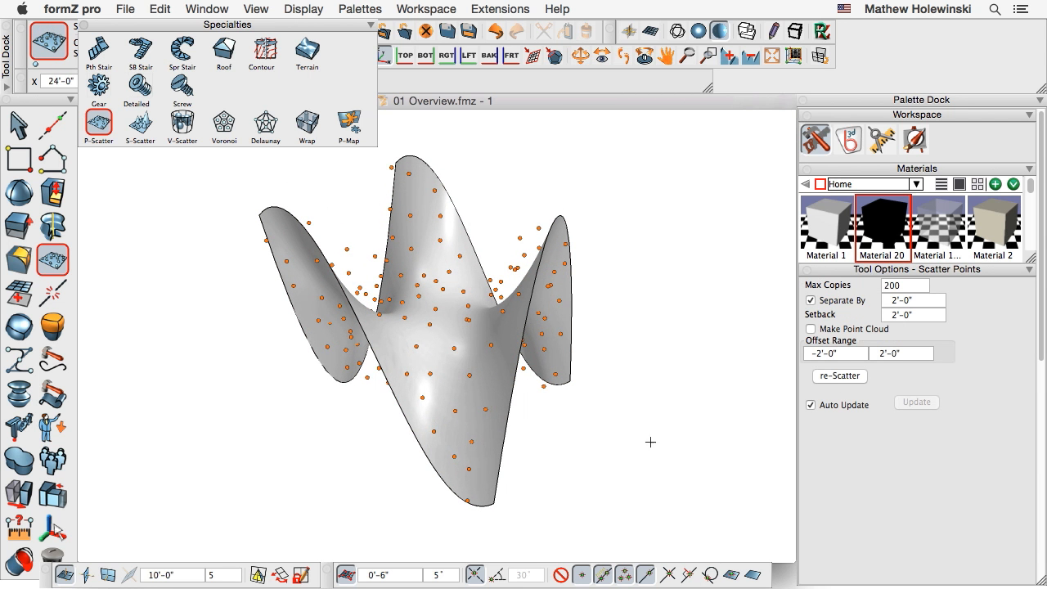
{"action": "mouse_move", "coordinate": [586, 442]}
{"action": "middle_mouse_down"}
{"action": "mouse_move", "coordinate": [636, 365]}
{"action": "mouse_move", "coordinate": [680, 341]}
{"action": "mouse_move", "coordinate": [591, 451]}
{"action": "mouse_move", "coordinate": [566, 443]}
{"action": "middle_mouse_up"}
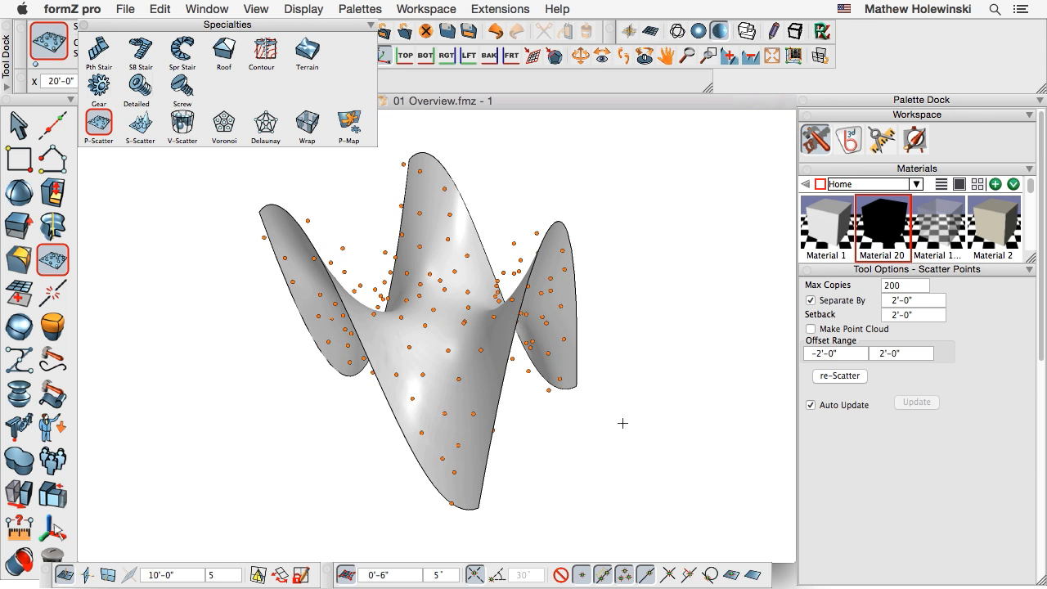
- Re-scatter the points on the wavy surface into a new random arrangement
{"action": "middle_click_drag", "start_coordinate": [623, 423], "coordinate": [600, 416]}
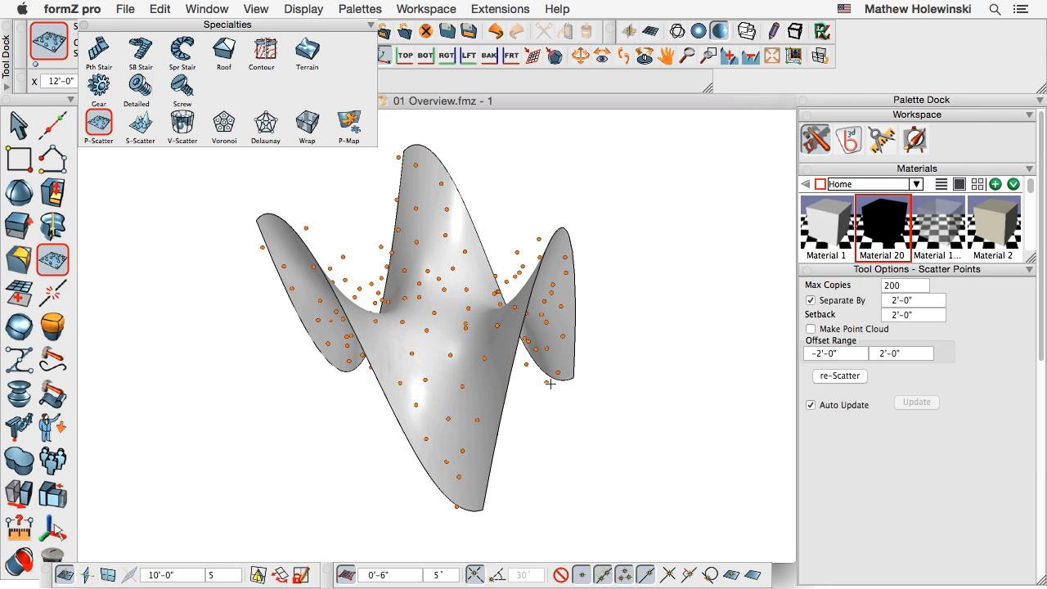
{"action": "left_click", "coordinate": [841, 380]}
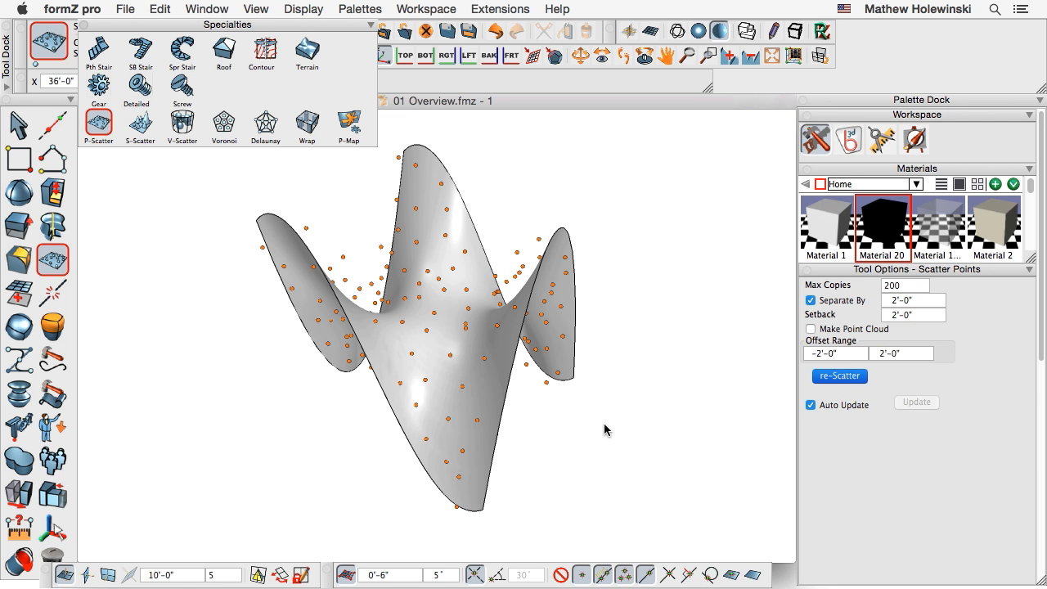
{"action": "mouse_move", "coordinate": [628, 422]}
{"action": "middle_mouse_down"}
{"action": "mouse_move", "coordinate": [624, 444]}
{"action": "mouse_move", "coordinate": [628, 404]}
{"action": "middle_mouse_up"}
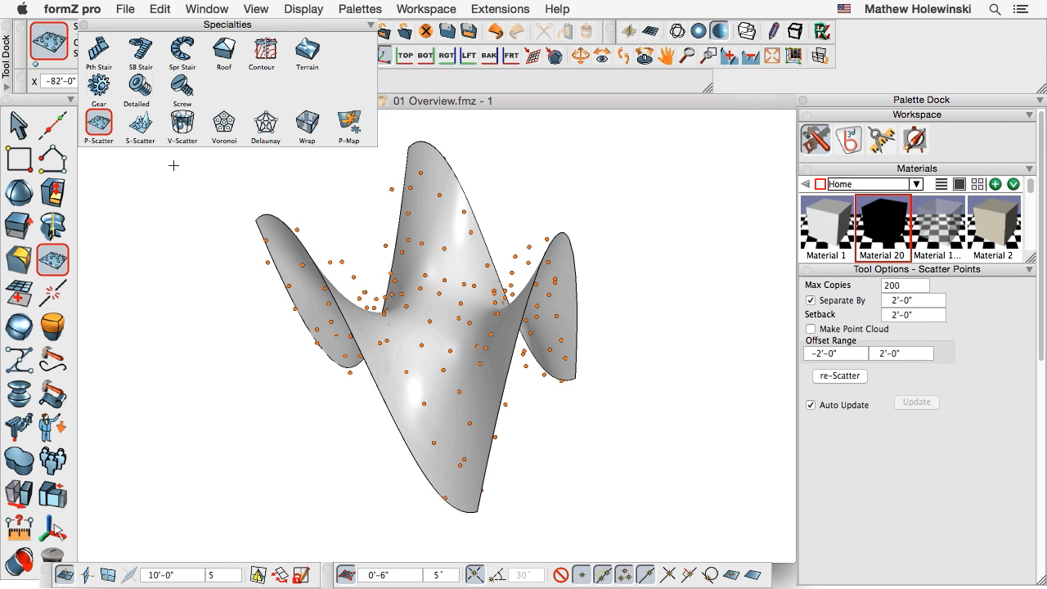
- Use Surface Scatter to distribute up to 50 copies of the blue cube over the upright rectangle
{"action": "left_click", "coordinate": [141, 125]}
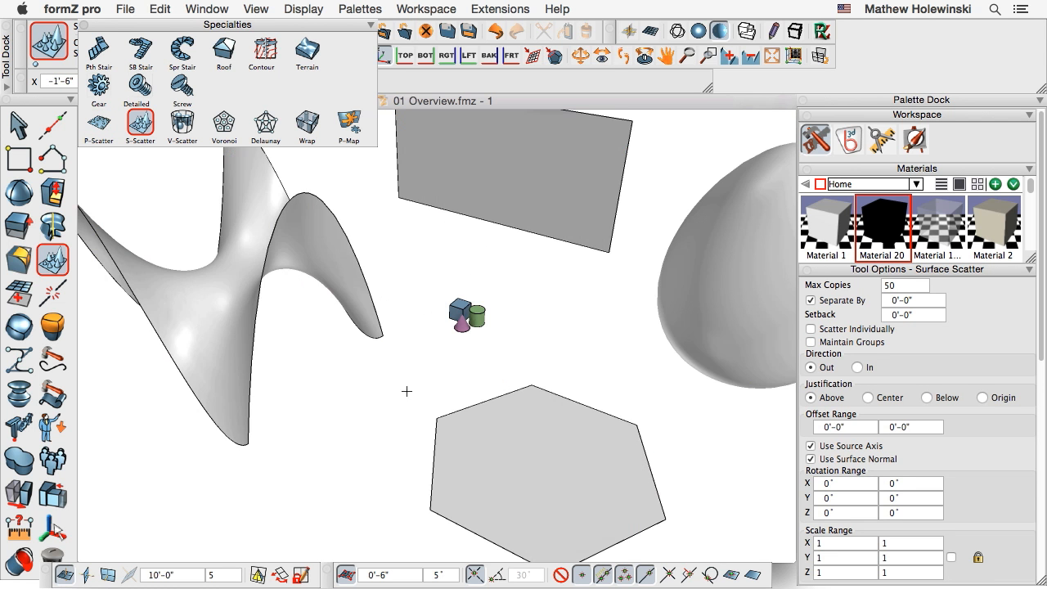
{"action": "scroll", "coordinate": [416, 382], "scroll_direction": "down", "scroll_amount": 2}
{"action": "middle_click_drag", "start_coordinate": [437, 374], "coordinate": [391, 380]}
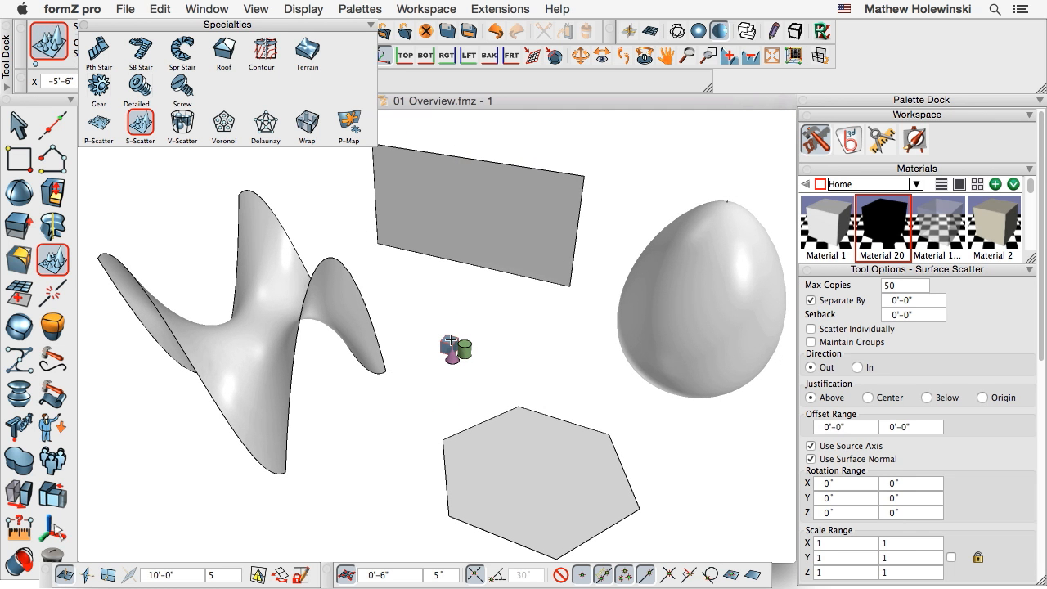
{"action": "left_click", "coordinate": [482, 212]}
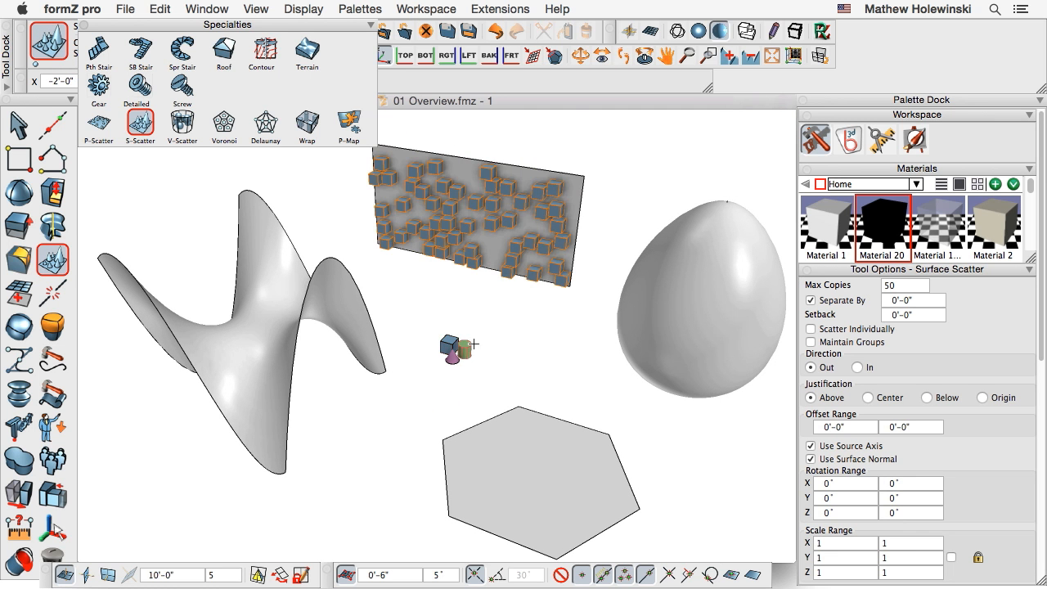
- Scatter the green cylinder over the wavy surface and the purple cone over the egg
{"action": "left_click", "coordinate": [270, 343]}
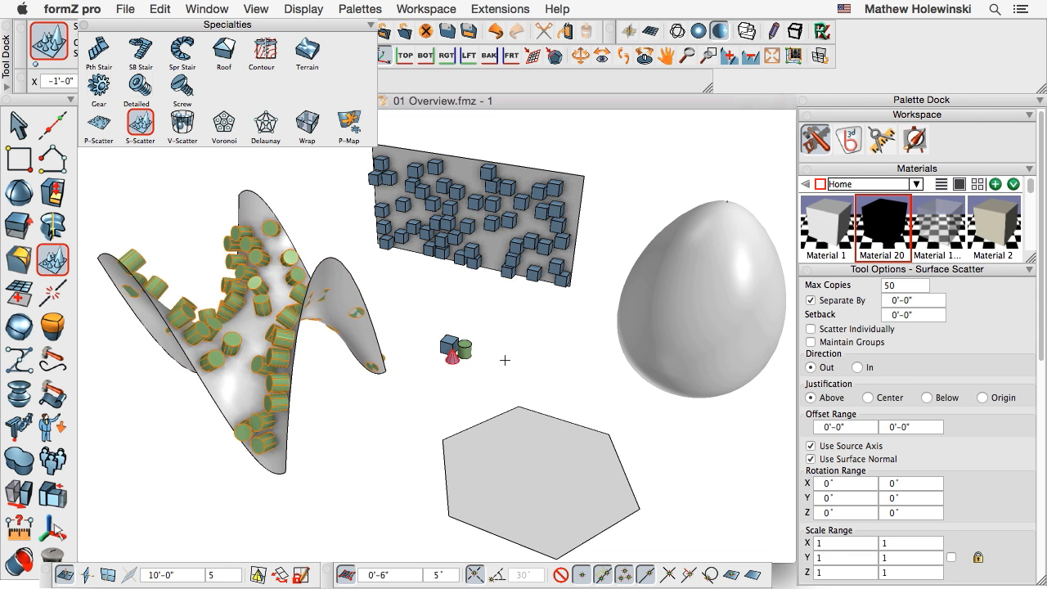
{"action": "left_click", "coordinate": [637, 364]}
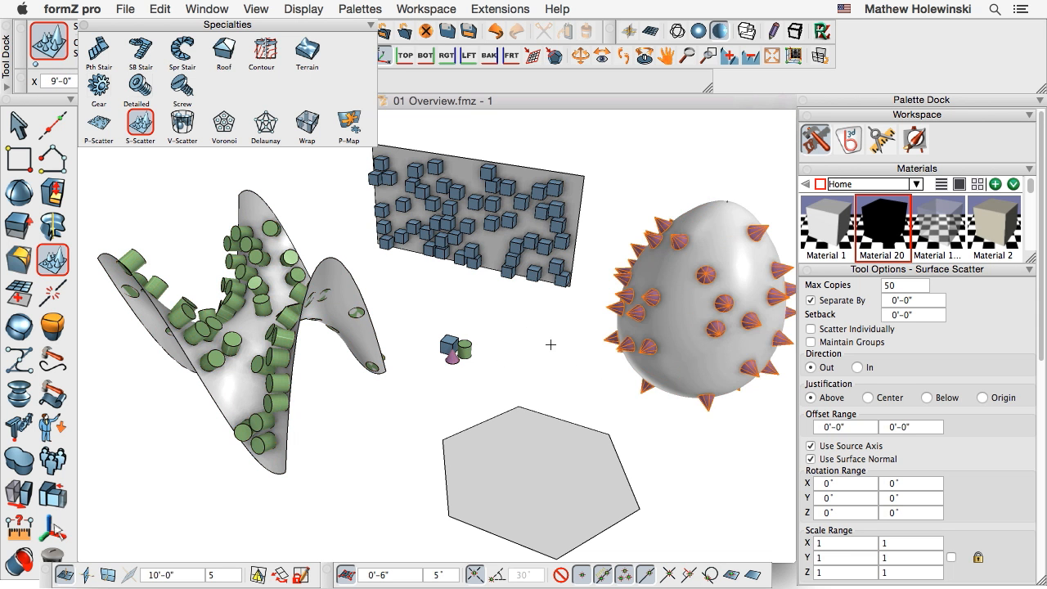
- Scatter the cube, cylinder and cone together as one set of source objects over the hexagon
{"action": "middle_click_drag", "start_coordinate": [551, 346], "coordinate": [513, 327]}
{"action": "scroll", "coordinate": [507, 326], "scroll_direction": "up", "scroll_amount": 3}
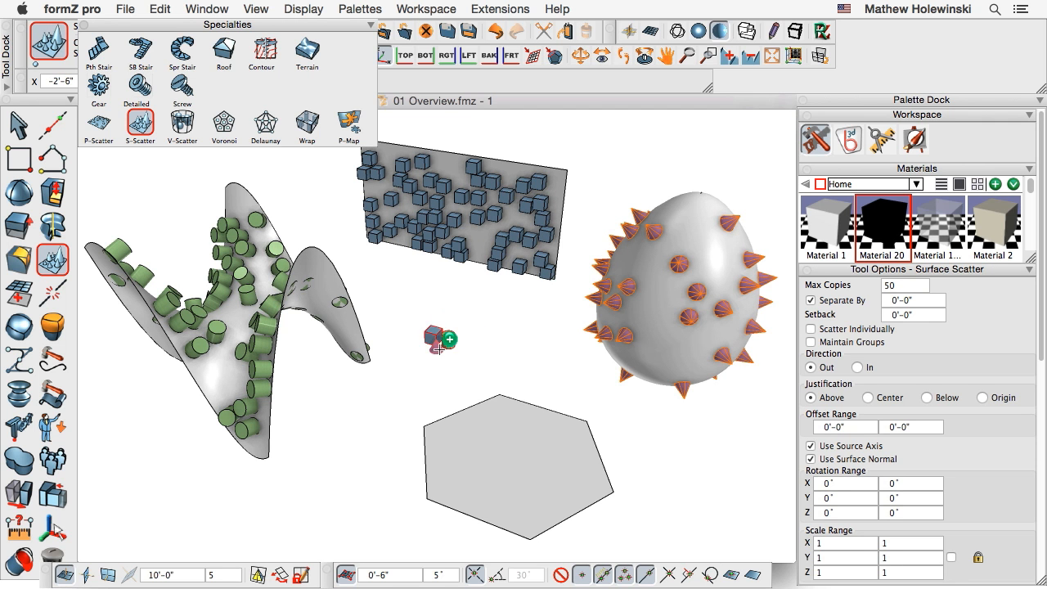
{"action": "left_click", "coordinate": [438, 345]}
{"action": "left_click", "coordinate": [512, 423]}
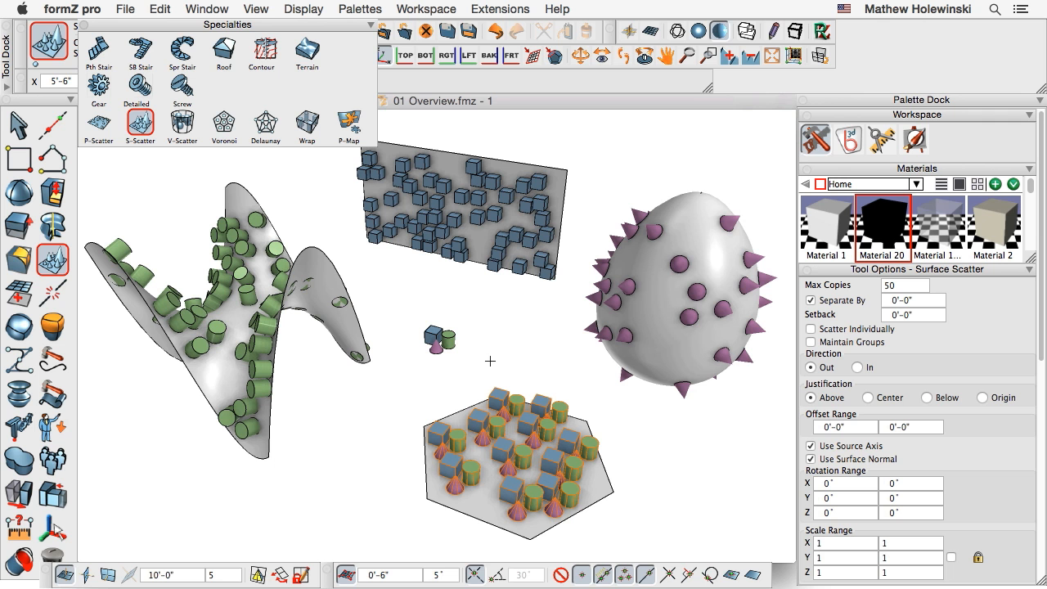
- Set the hexagon scatter's separation distance to 1'-0" and enable scattering the source objects individually
{"action": "left_click", "coordinate": [916, 300]}
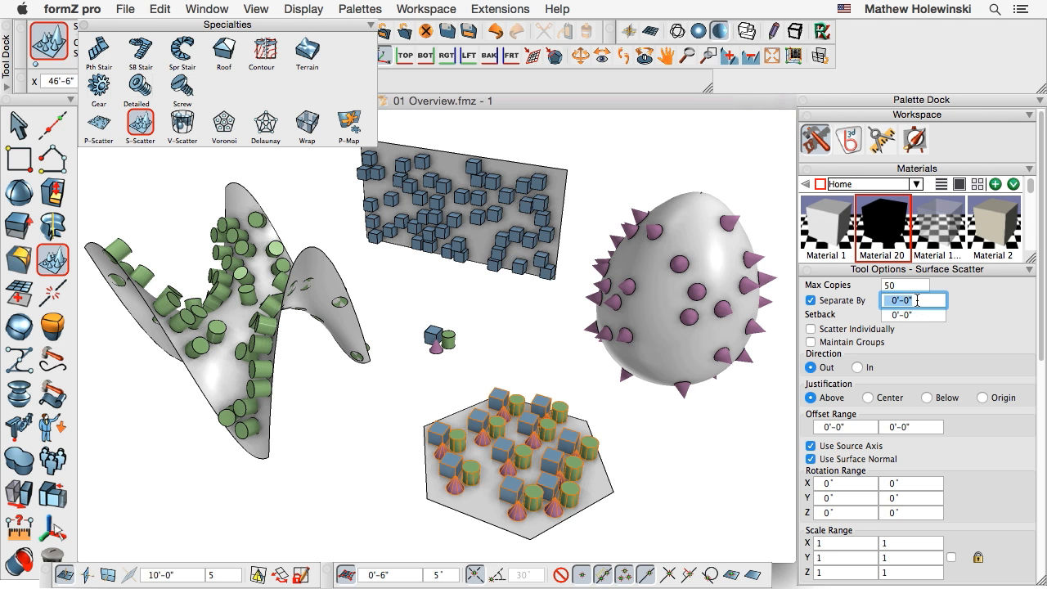
{"action": "type", "text": "1"}
{"action": "key", "text": "Return"}
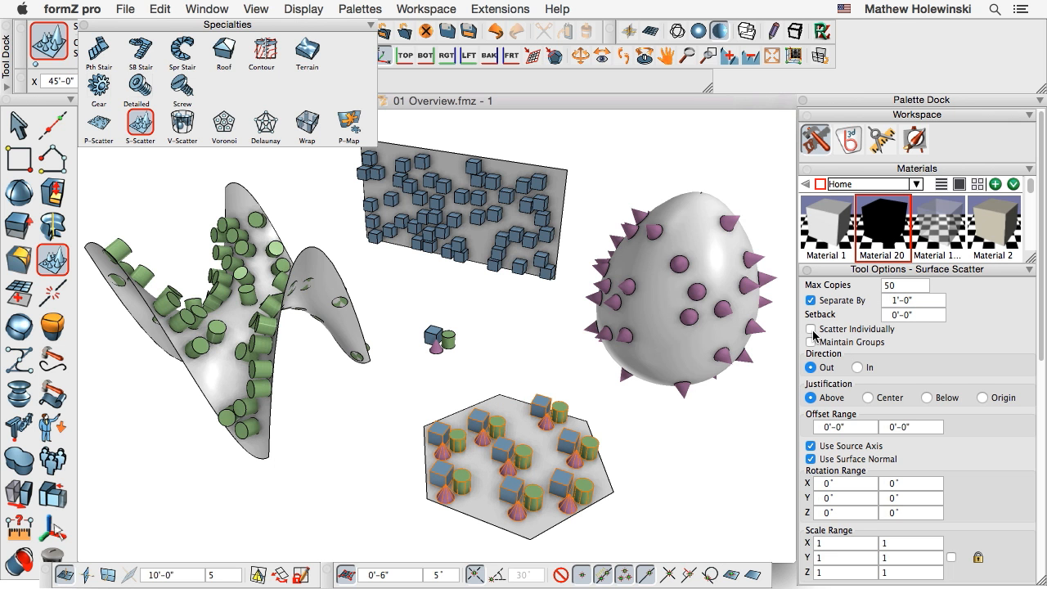
{"action": "left_click", "coordinate": [810, 329]}
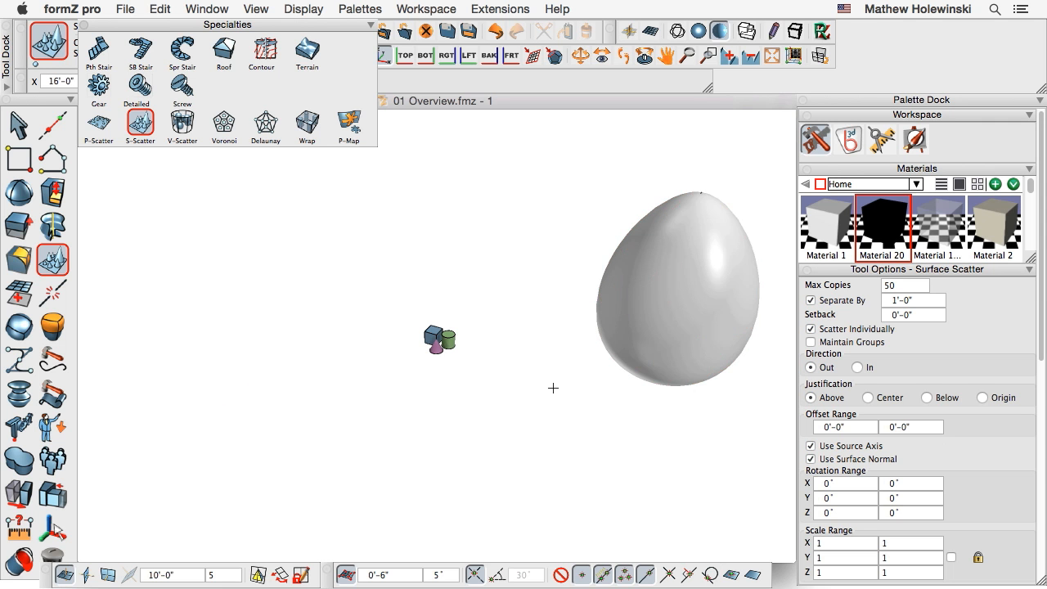
- Scatter the cube, cylinder and cone individually over the egg, with up to 50 copies separated by 1'-0"
{"action": "scroll", "coordinate": [423, 414], "scroll_direction": "up", "scroll_amount": 5}
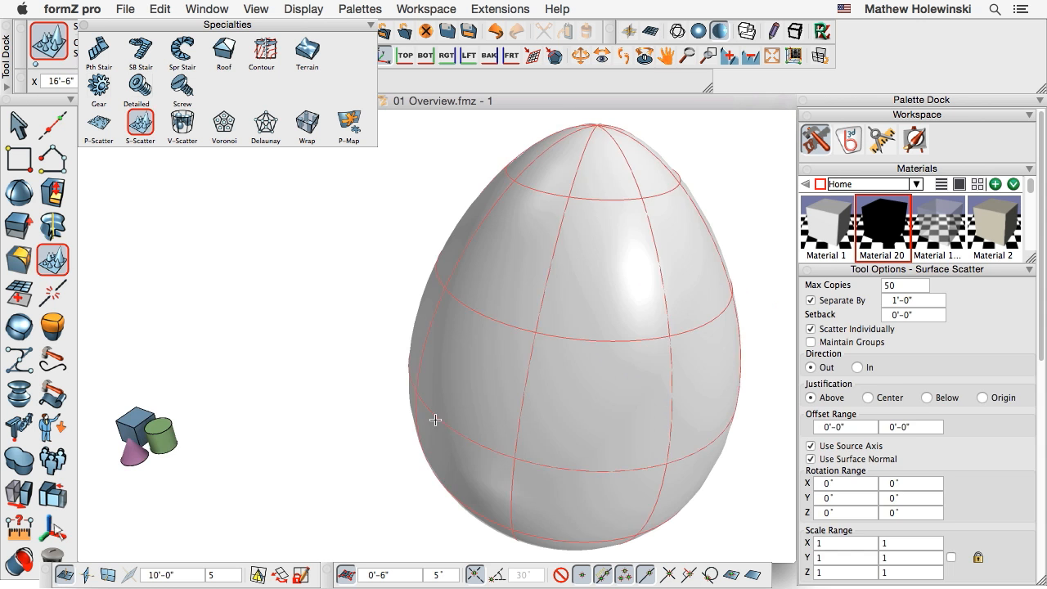
{"action": "scroll", "coordinate": [420, 420], "scroll_direction": "down", "scroll_amount": 2}
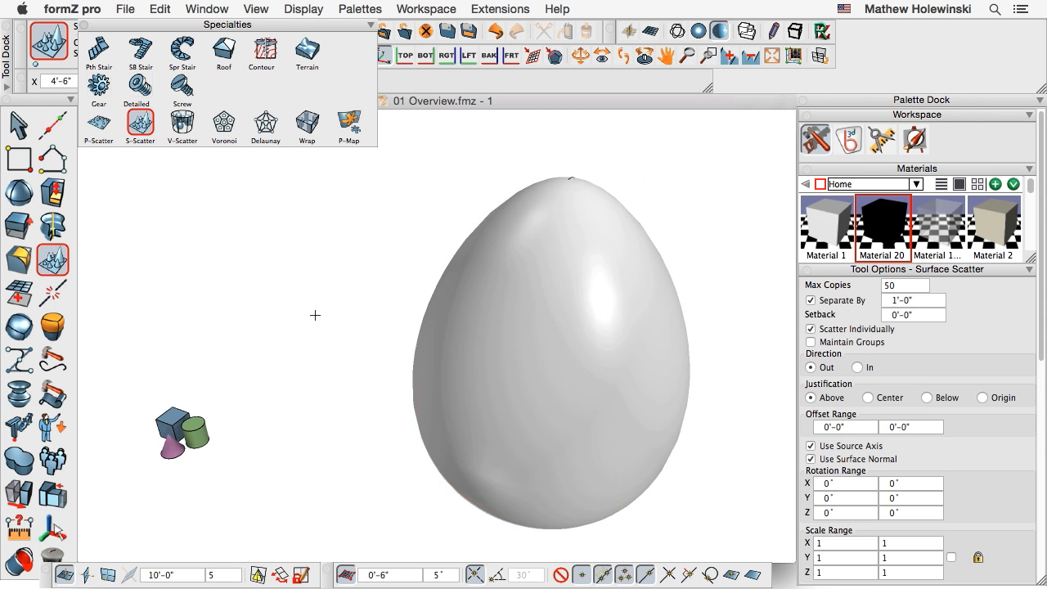
{"action": "left_click", "coordinate": [183, 427]}
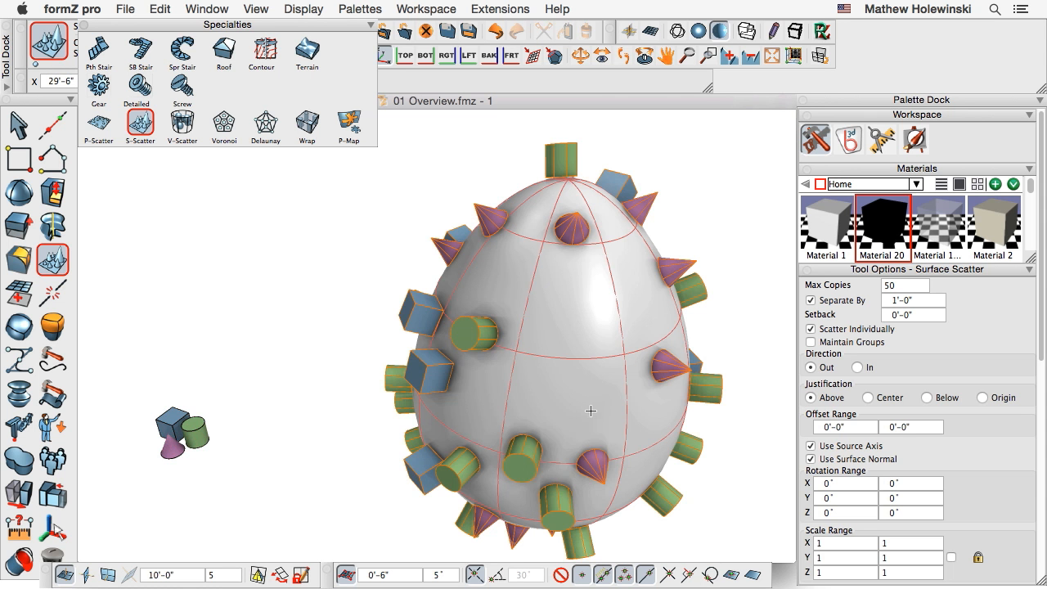
{"action": "middle_click_drag", "start_coordinate": [595, 400], "coordinate": [565, 379]}
{"action": "mouse_move", "coordinate": [646, 475]}
{"action": "middle_mouse_down"}
{"action": "mouse_move", "coordinate": [690, 479]}
{"action": "mouse_move", "coordinate": [655, 483]}
{"action": "middle_mouse_up"}
{"action": "scroll", "coordinate": [490, 452], "scroll_direction": "down", "scroll_amount": 2}
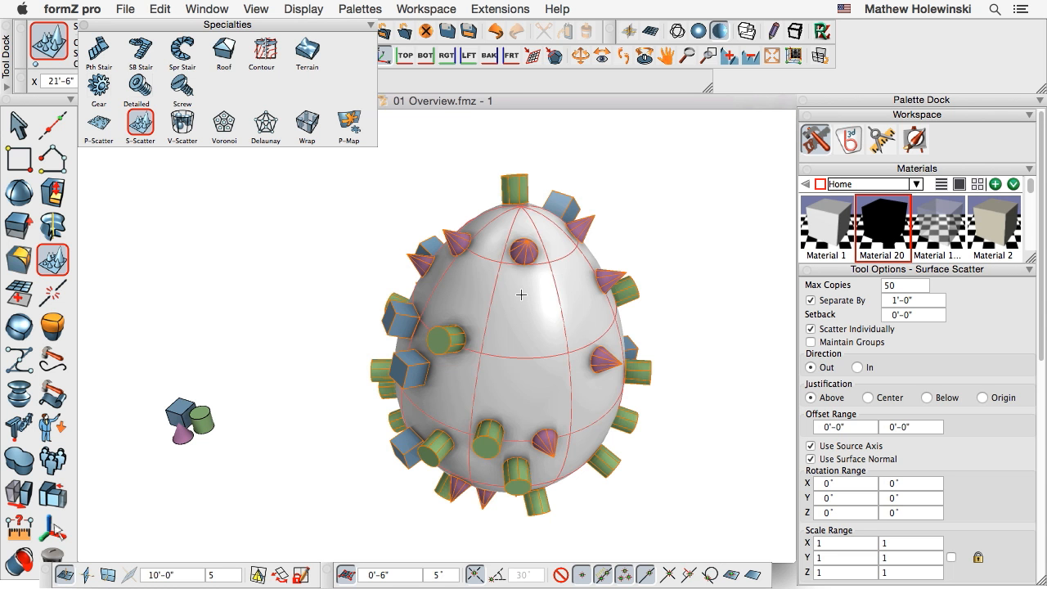
- Set the egg scatter's direction to In and apply the transparent material to the egg to inspect the copies inside
{"action": "left_click", "coordinate": [857, 368]}
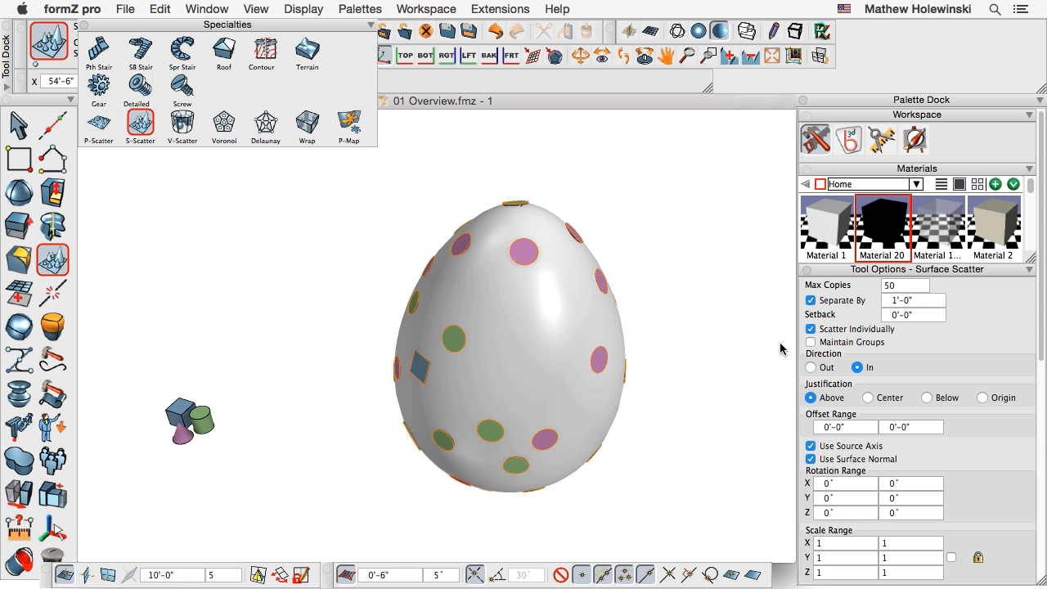
{"action": "left_click_drag", "start_coordinate": [941, 230], "coordinate": [548, 316]}
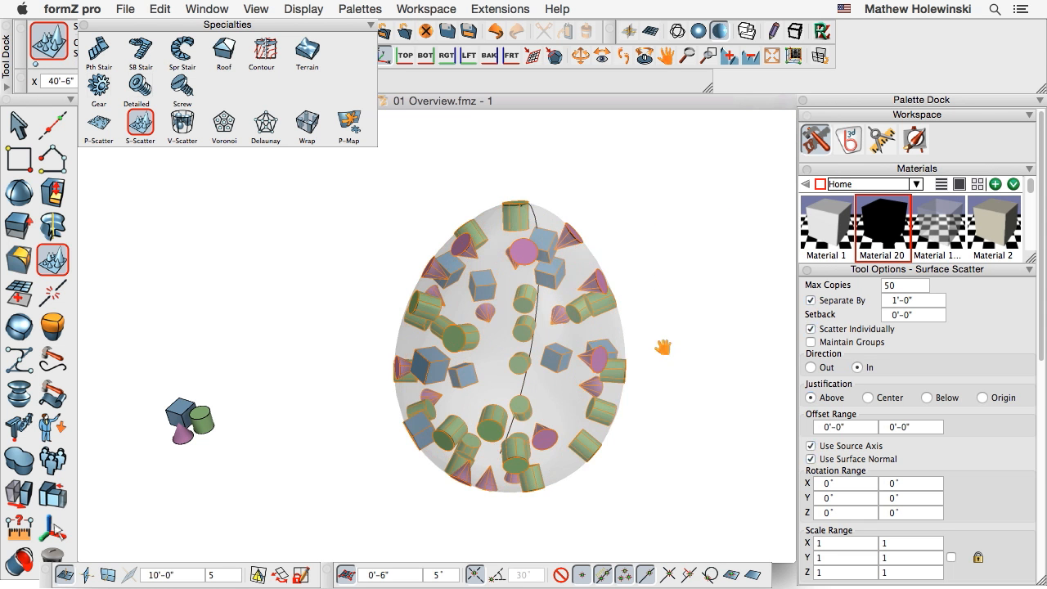
{"action": "middle_click_drag", "start_coordinate": [663, 348], "coordinate": [629, 331]}
{"action": "middle_click_drag", "start_coordinate": [616, 387], "coordinate": [488, 374]}
{"action": "left_click_drag", "start_coordinate": [488, 374], "coordinate": [637, 378]}
{"action": "middle_click_drag", "start_coordinate": [638, 378], "coordinate": [668, 374]}
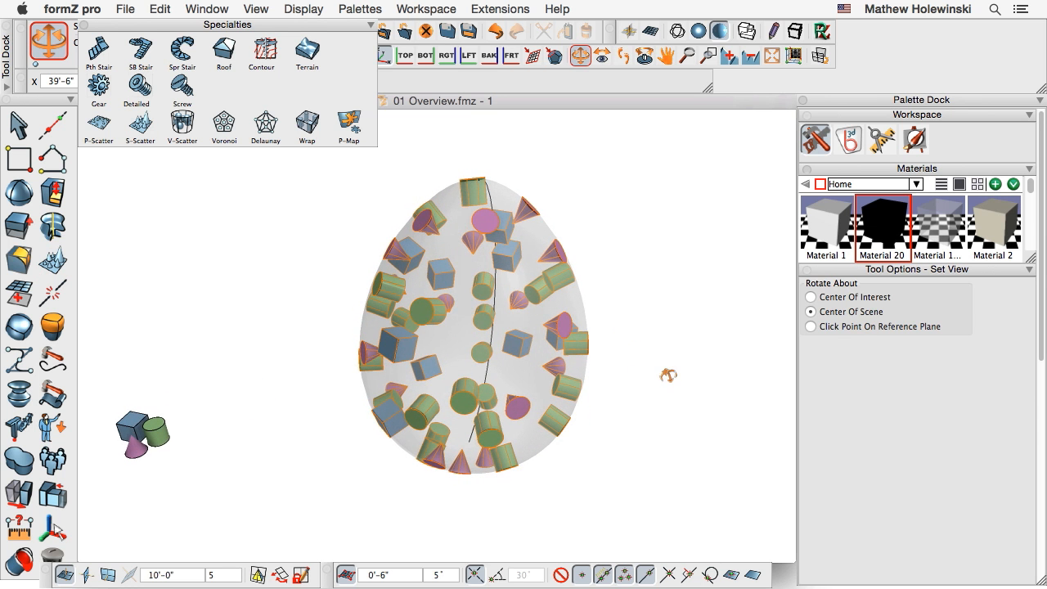
- Set the egg scatter's direction to Out and its justification to Center
{"action": "left_click", "coordinate": [812, 368]}
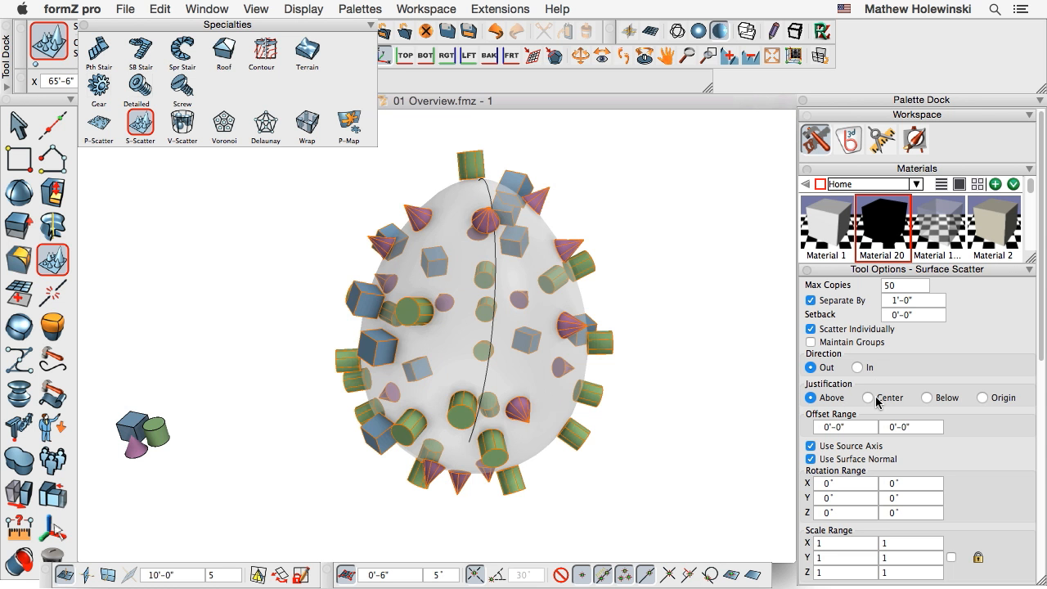
{"action": "left_click", "coordinate": [868, 397]}
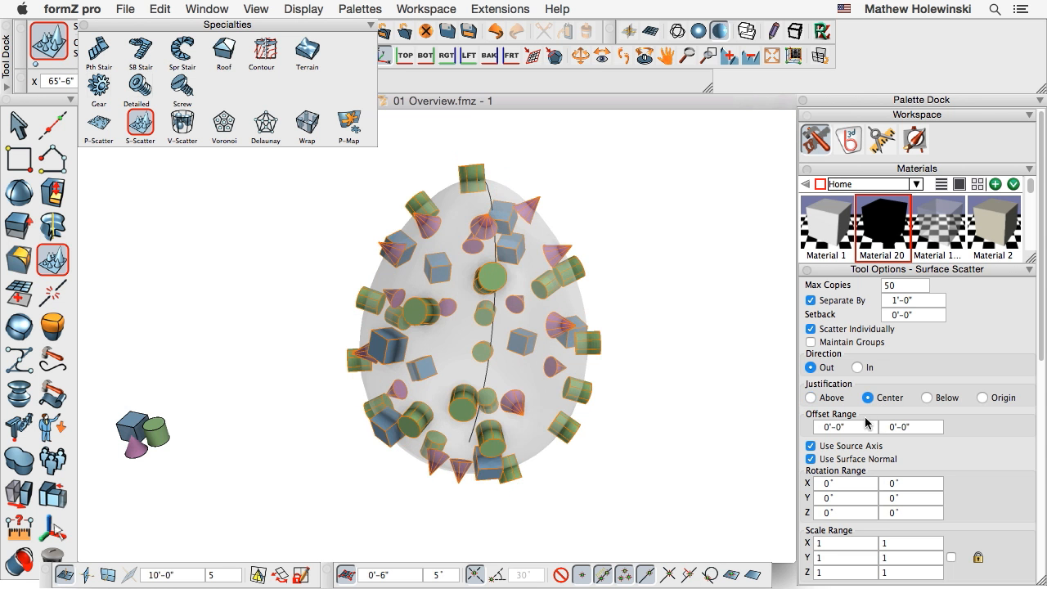
{"action": "middle_click_drag", "start_coordinate": [725, 387], "coordinate": [720, 415]}
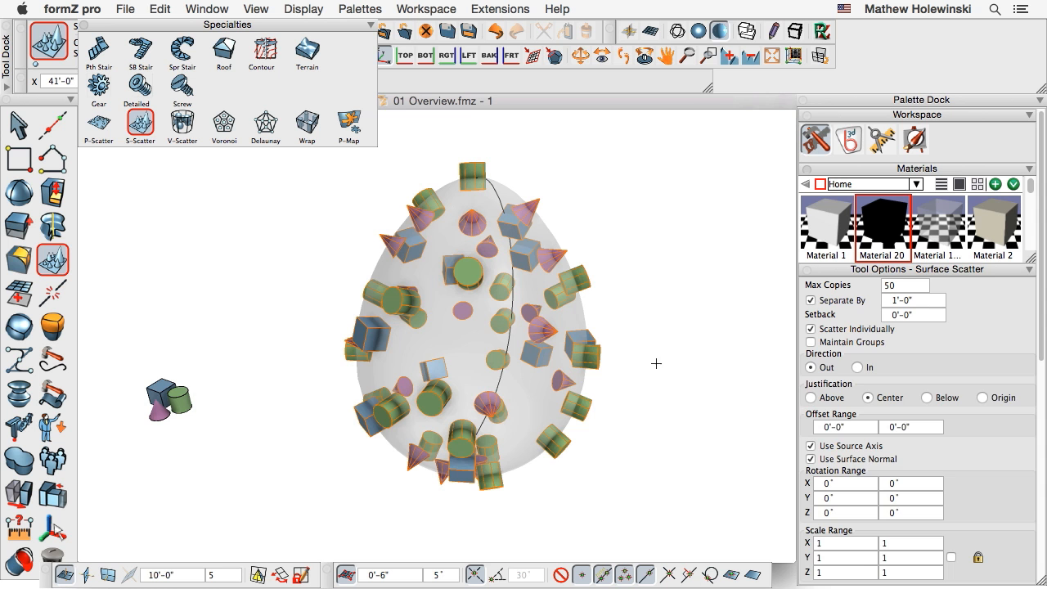
{"action": "middle_click_drag", "start_coordinate": [645, 411], "coordinate": [662, 402]}
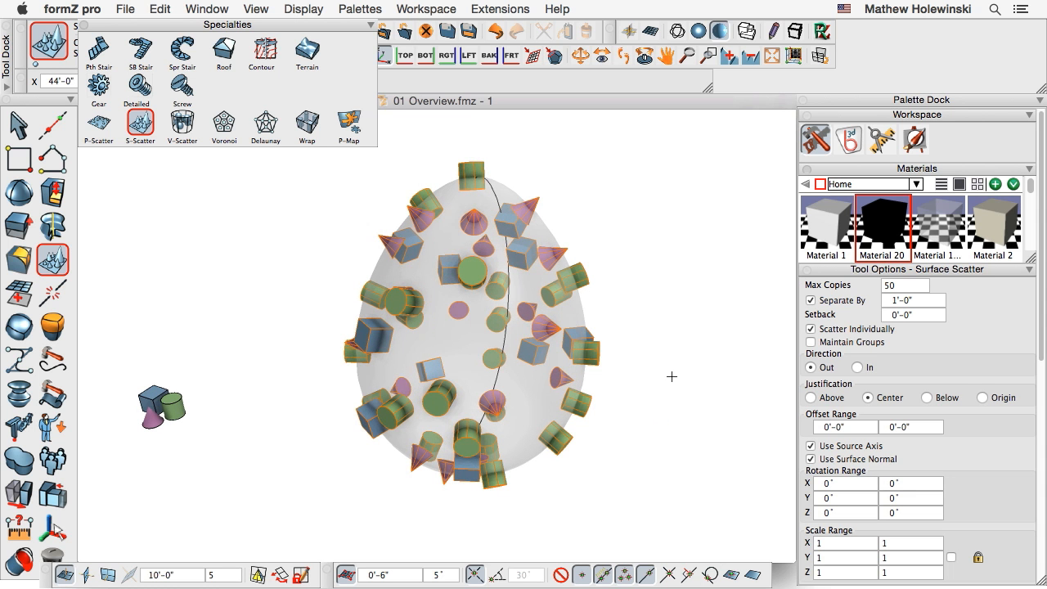
- Undo the mixed-object scatter on the egg and apply the opaque Material 1 to the egg
{"action": "key", "text": "super+z"}
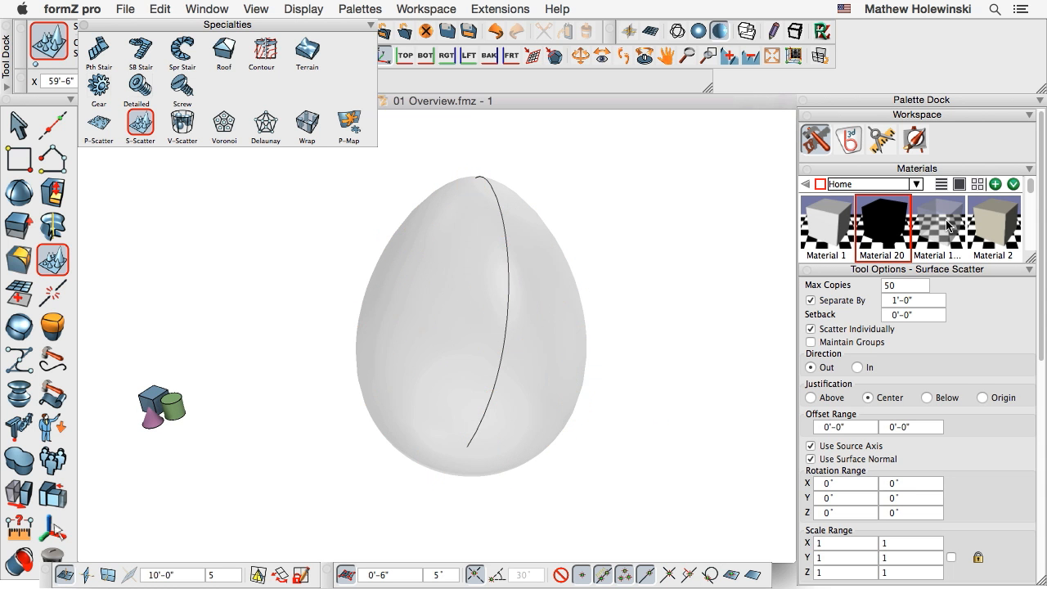
{"action": "left_click_drag", "start_coordinate": [848, 227], "coordinate": [515, 282]}
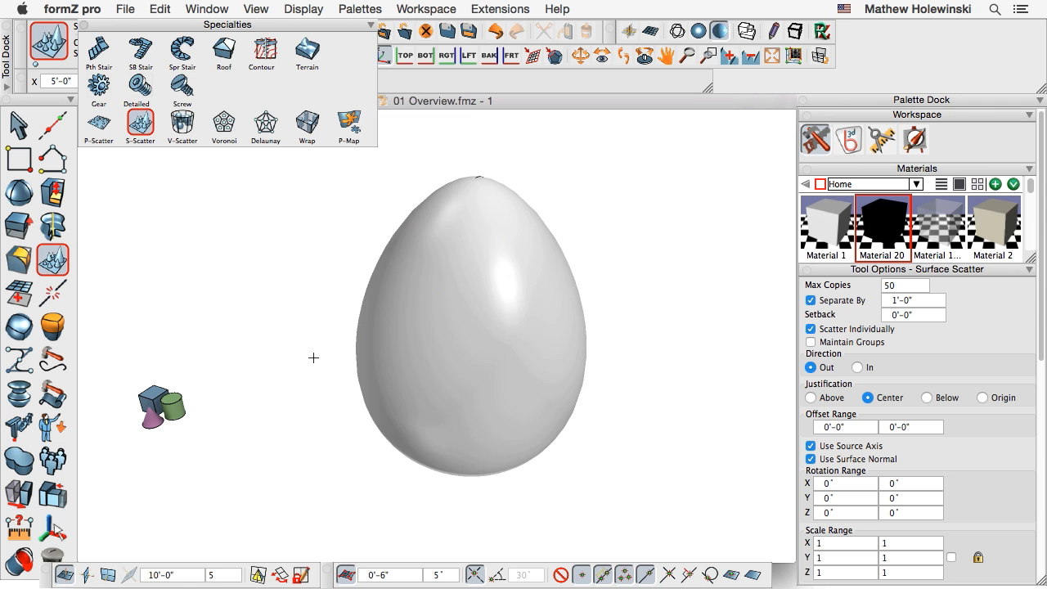
- Use Surface Scatter to distribute the green cylinder over the egg and set the maximum copies to 100
{"action": "left_click", "coordinate": [140, 123]}
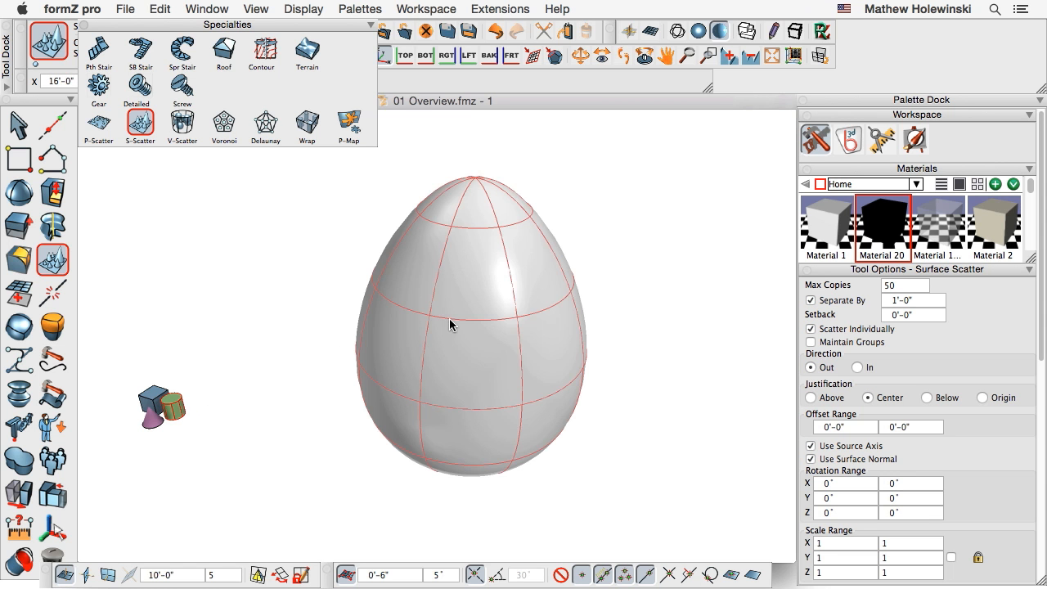
{"action": "left_click", "coordinate": [719, 294]}
{"action": "double_click", "coordinate": [896, 285]}
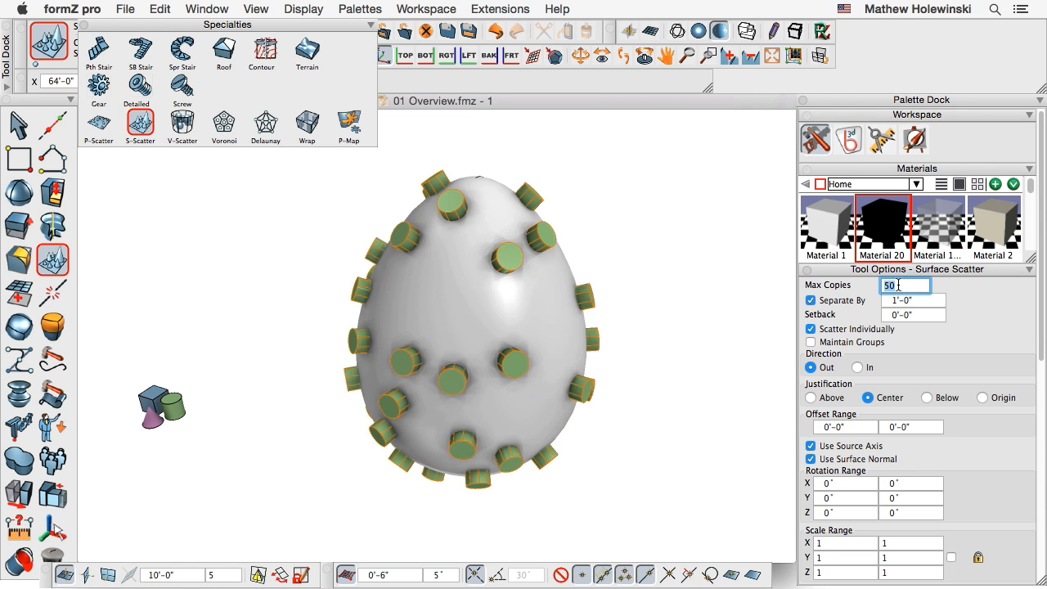
{"action": "type", "text": "100"}
{"action": "key", "text": "Return"}
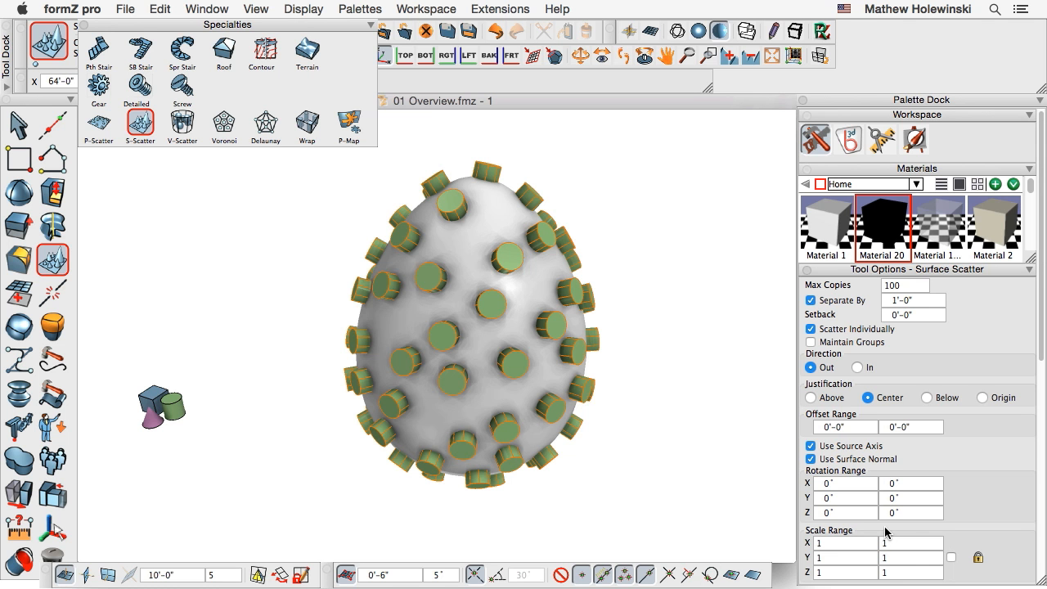
- Set the upper limit of the scattered cylinders' Z scale range to 5
{"action": "left_click", "coordinate": [891, 574]}
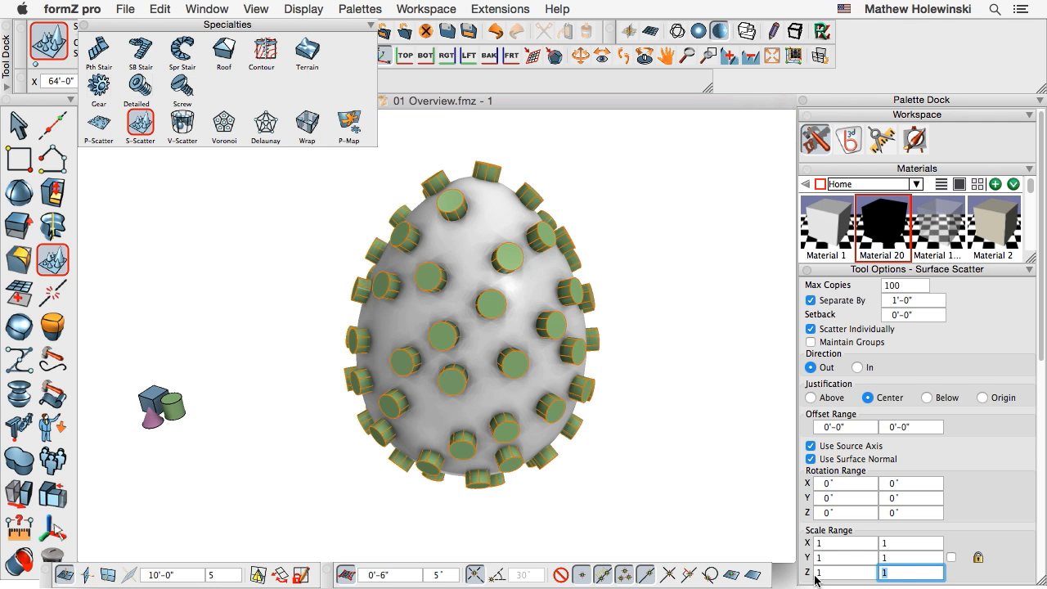
{"action": "type", "text": "5"}
{"action": "key", "text": "Return"}
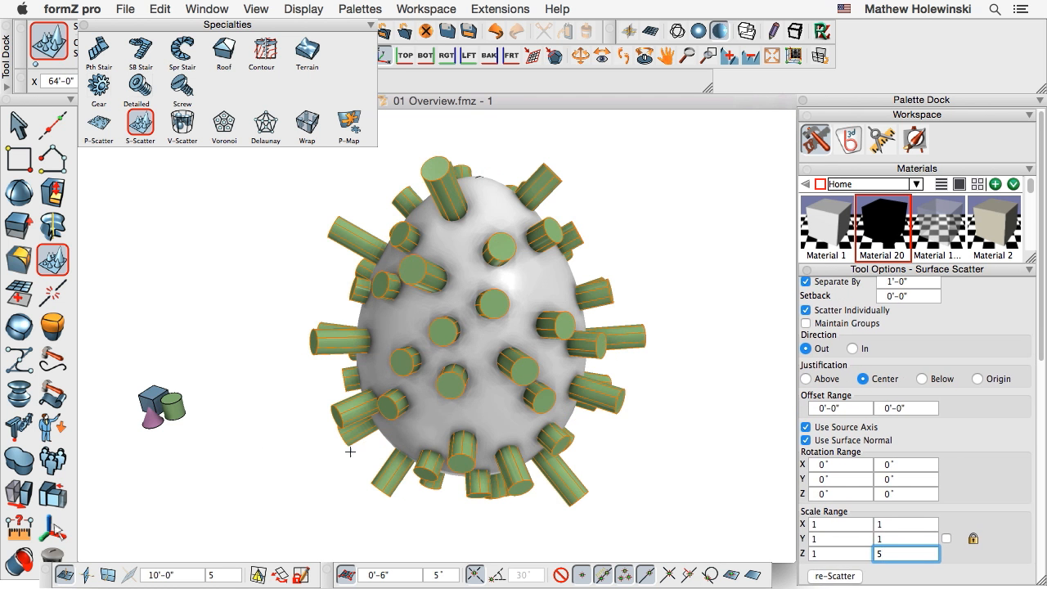
{"action": "middle_click_drag", "start_coordinate": [260, 437], "coordinate": [310, 437]}
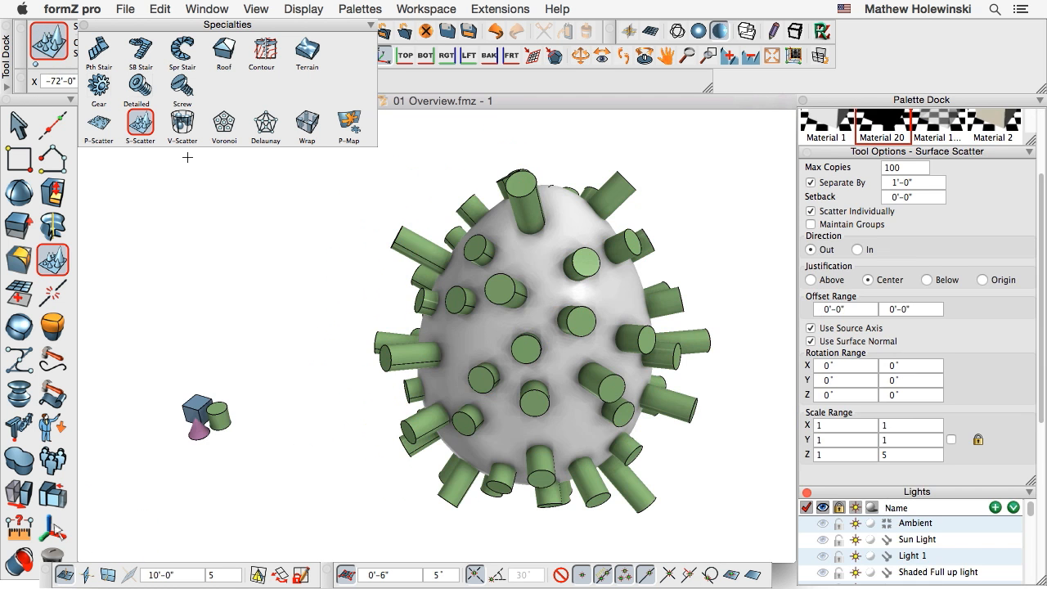
- Use Volume Scatter to fill the egg's interior with up to 50 copies of the blue cube
{"action": "left_click", "coordinate": [182, 123]}
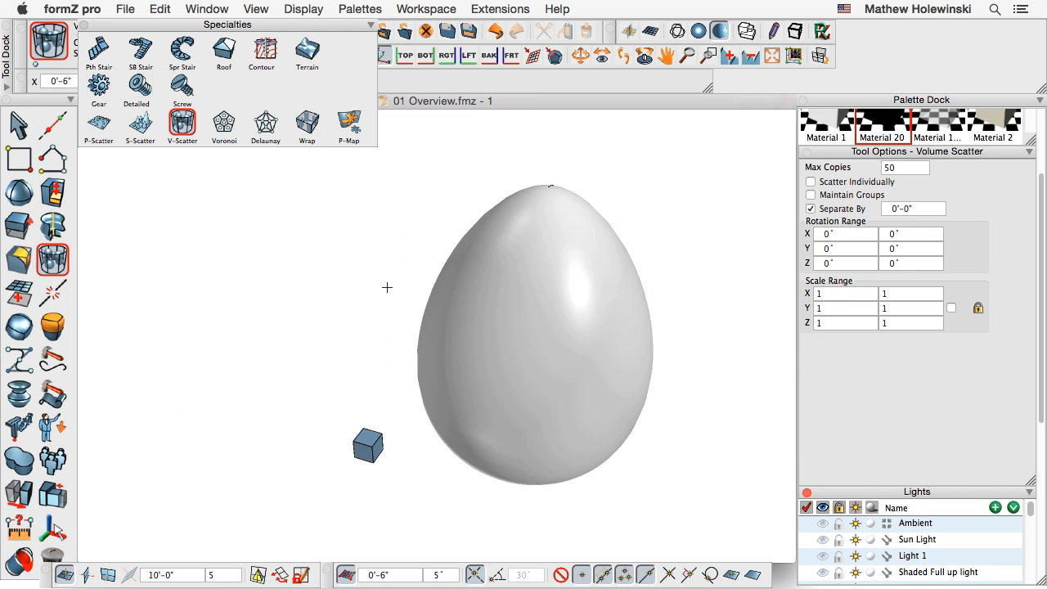
{"action": "middle_click_drag", "start_coordinate": [387, 287], "coordinate": [377, 288]}
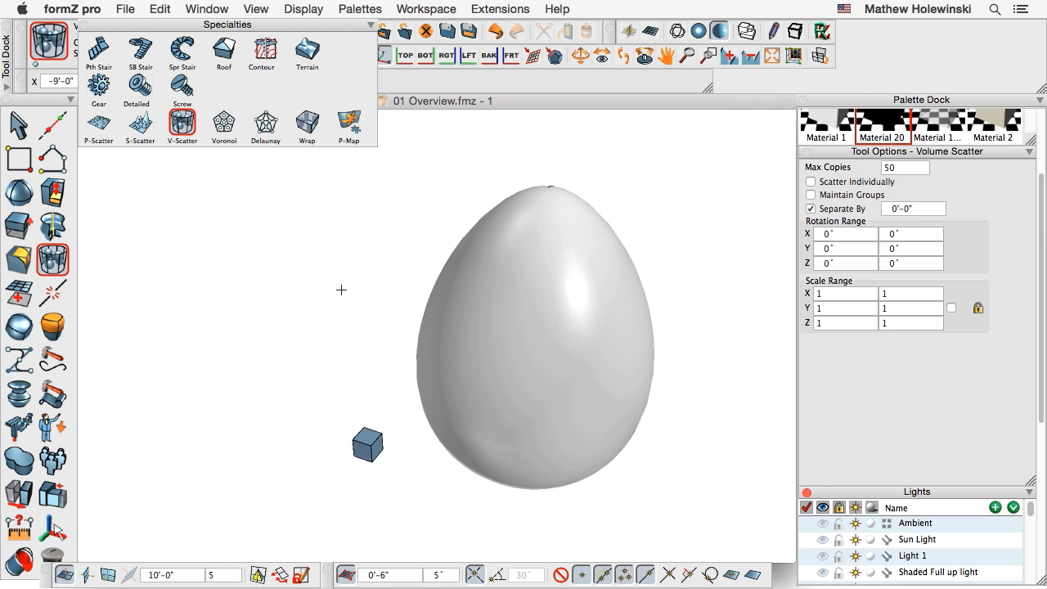
{"action": "left_click", "coordinate": [367, 444]}
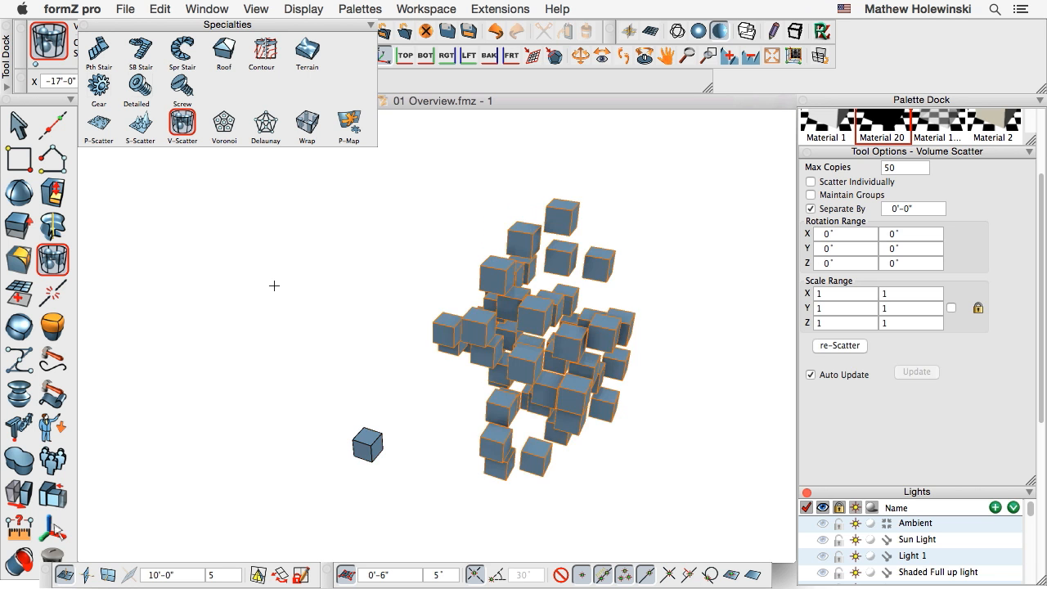
{"action": "left_click_drag", "start_coordinate": [673, 428], "coordinate": [627, 415]}
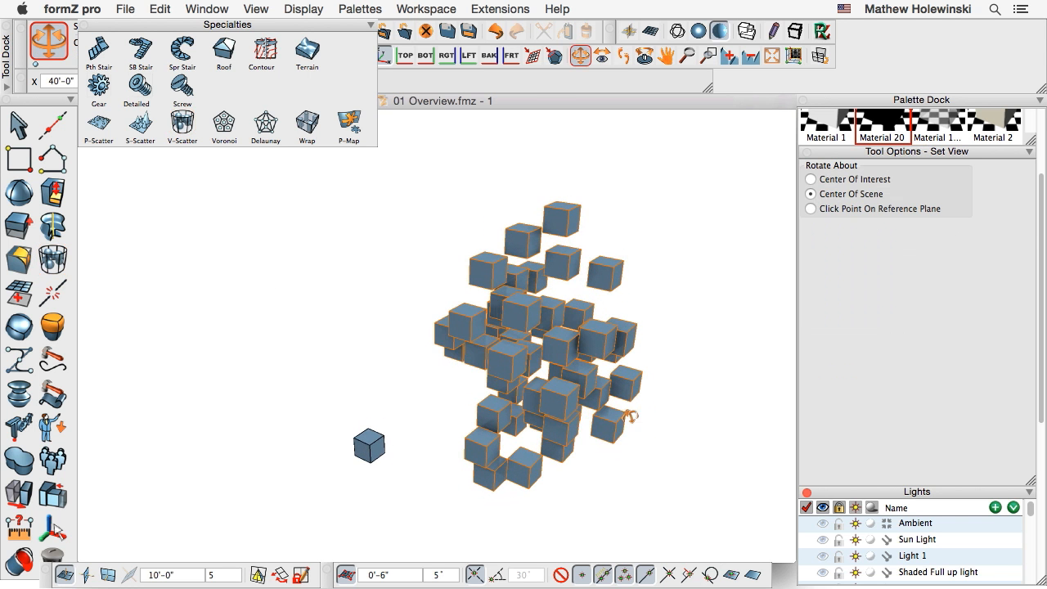
{"action": "left_click_drag", "start_coordinate": [661, 302], "coordinate": [640, 299]}
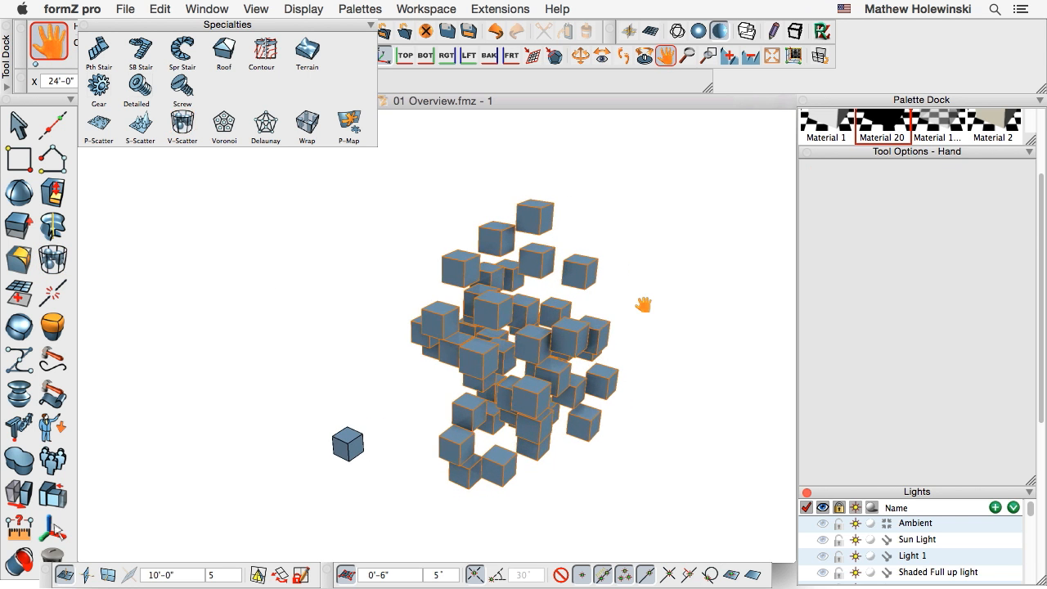
- Raise the volume scatter's maximum copies to 100 and inspect the cubes from another angle
{"action": "double_click", "coordinate": [899, 168]}
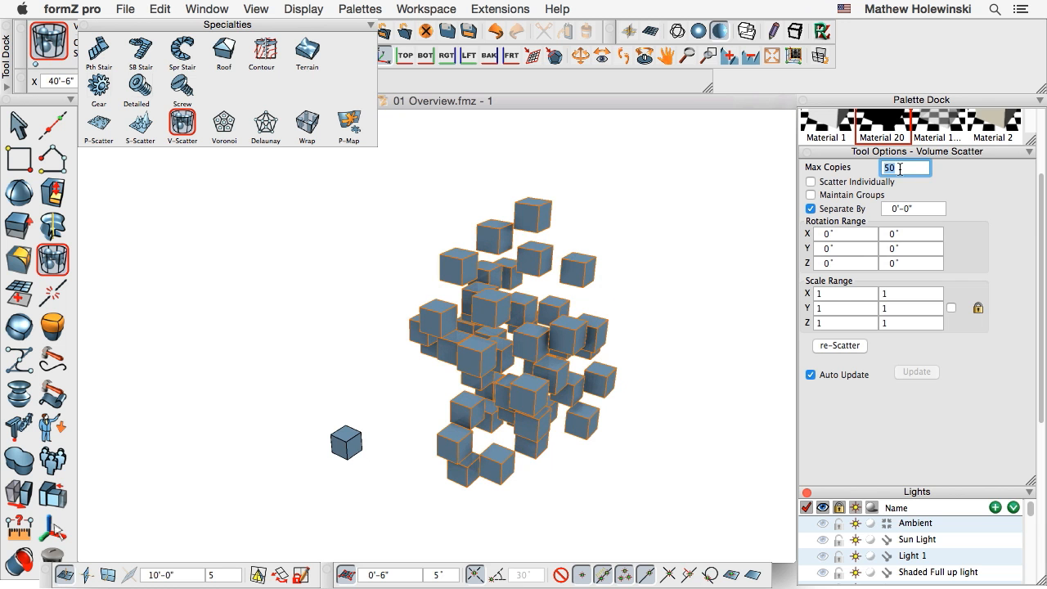
{"action": "type", "text": "100"}
{"action": "key", "text": "Return"}
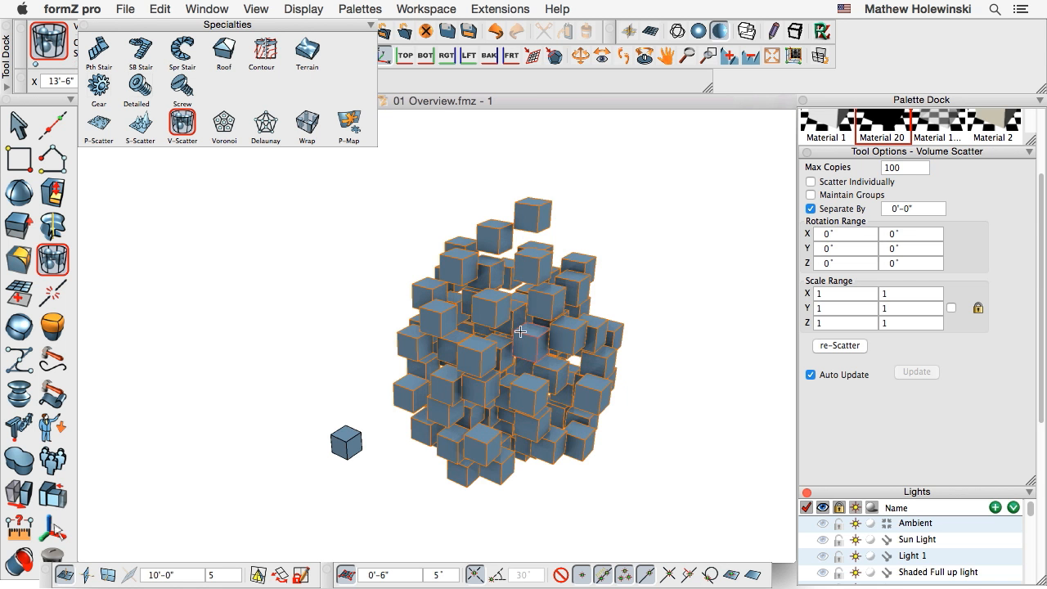
{"action": "scroll", "coordinate": [487, 336], "scroll_direction": "up", "scroll_amount": 2}
{"action": "middle_click_drag", "start_coordinate": [471, 355], "coordinate": [518, 351]}
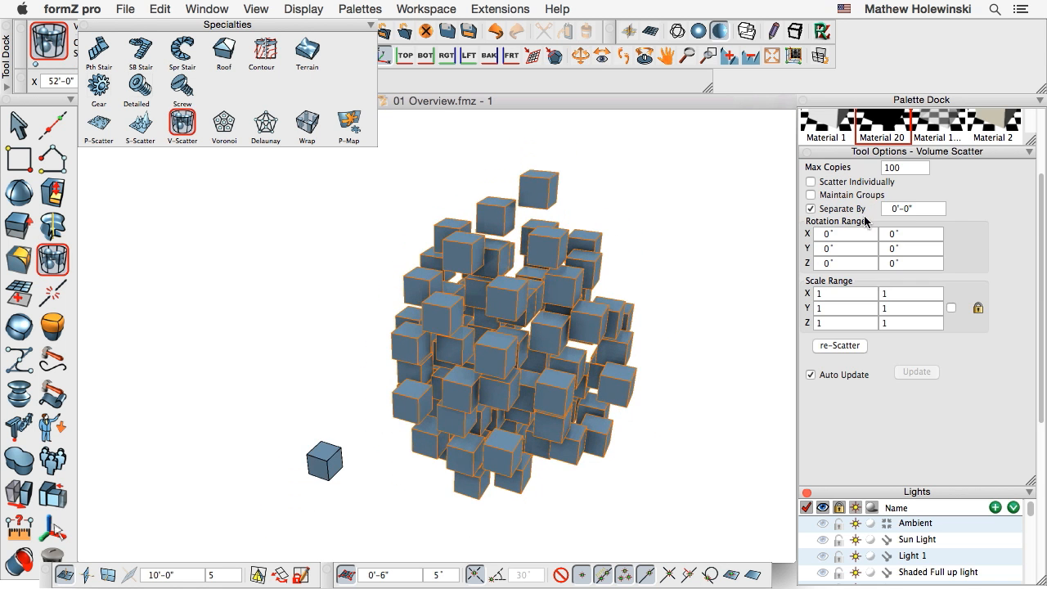
{"action": "scroll", "coordinate": [505, 311], "scroll_direction": "down", "scroll_amount": 1}
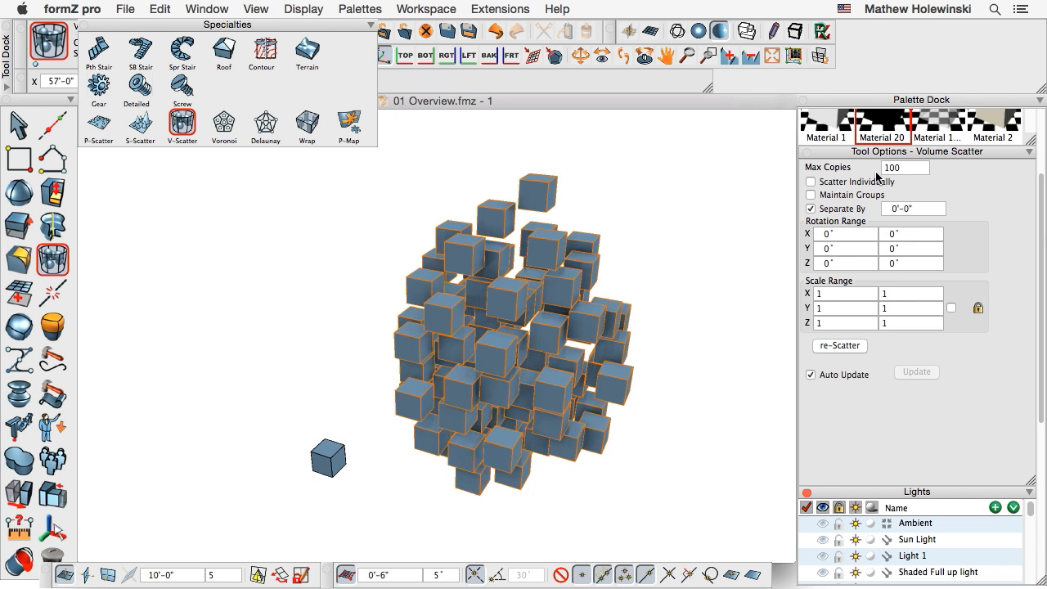
{"action": "scroll", "coordinate": [493, 310], "scroll_direction": "down", "scroll_amount": 1}
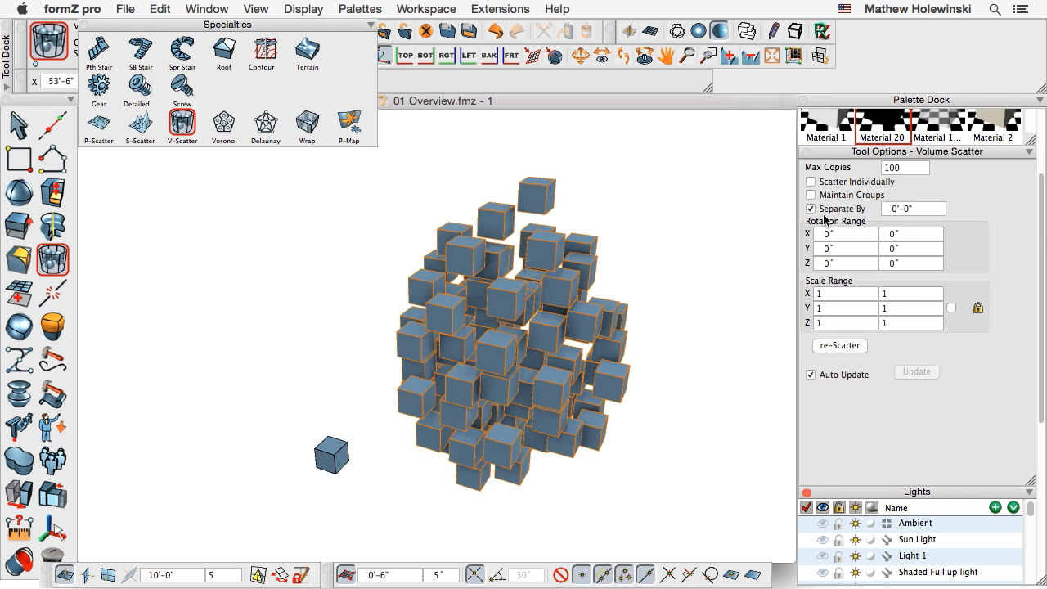
- Disable the separation option for the volume scatter and examine the cubes up close for overlaps
{"action": "left_click", "coordinate": [811, 209]}
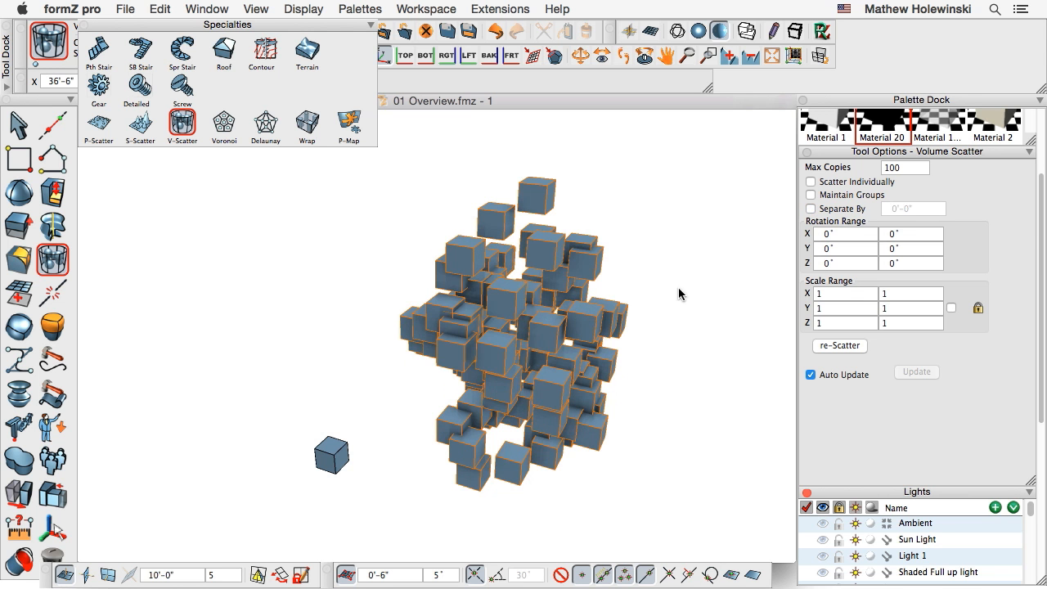
{"action": "scroll", "coordinate": [458, 335], "scroll_direction": "up", "scroll_amount": 3}
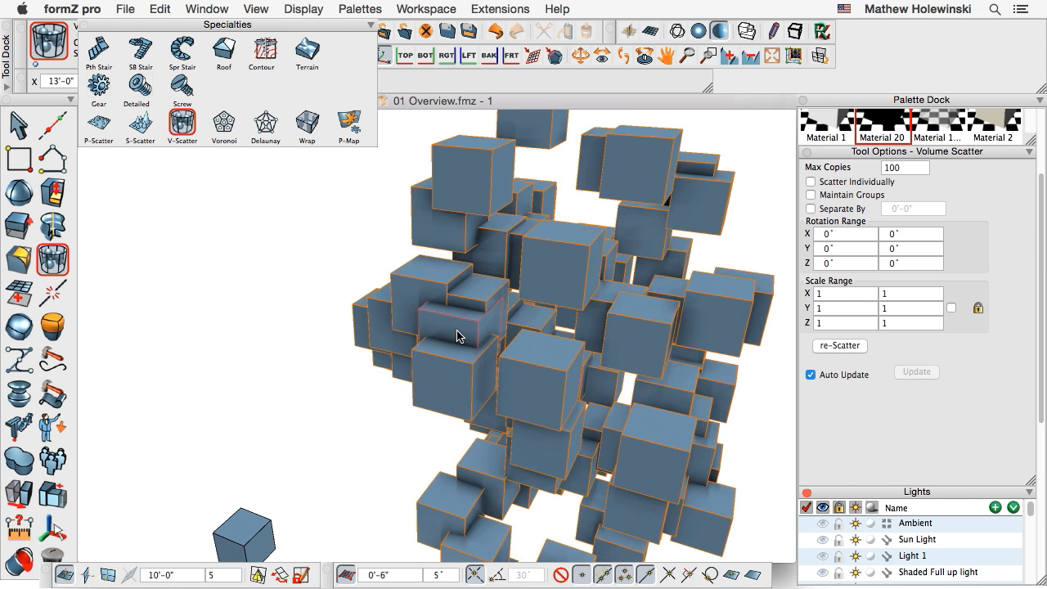
{"action": "scroll", "coordinate": [467, 318], "scroll_direction": "up", "scroll_amount": 4}
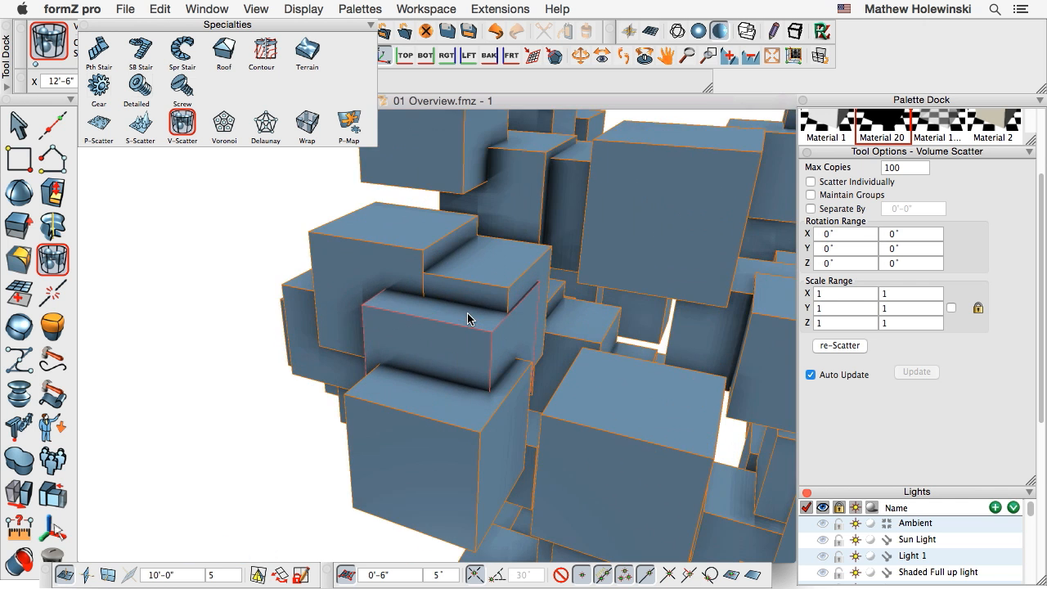
- Set the upper limits of the volume scatter's X, Y and Z scale ranges to 2
{"action": "scroll", "coordinate": [466, 318], "scroll_direction": "down", "scroll_amount": 8}
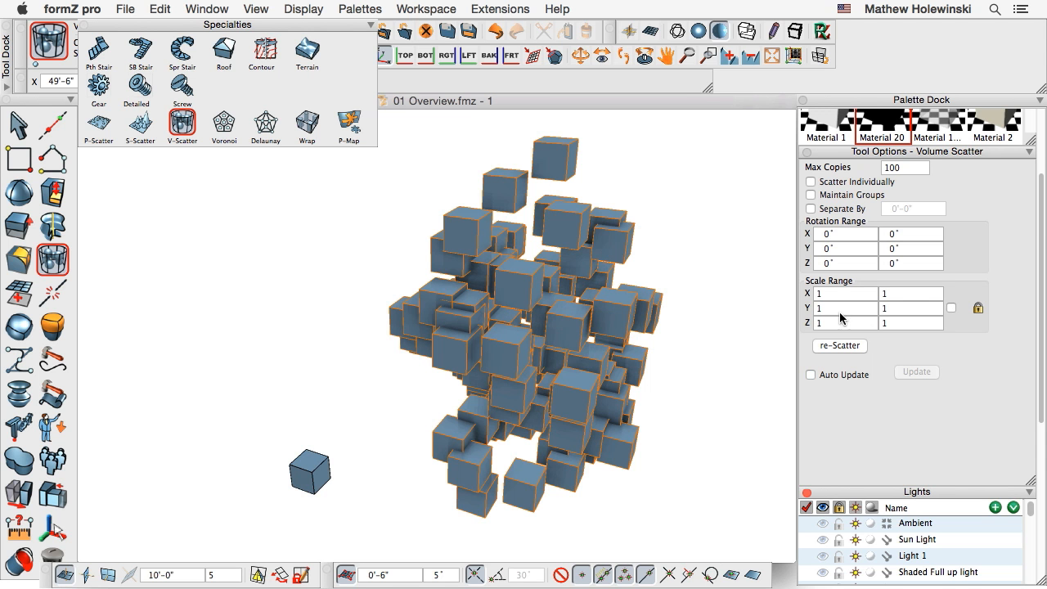
{"action": "double_click", "coordinate": [902, 295]}
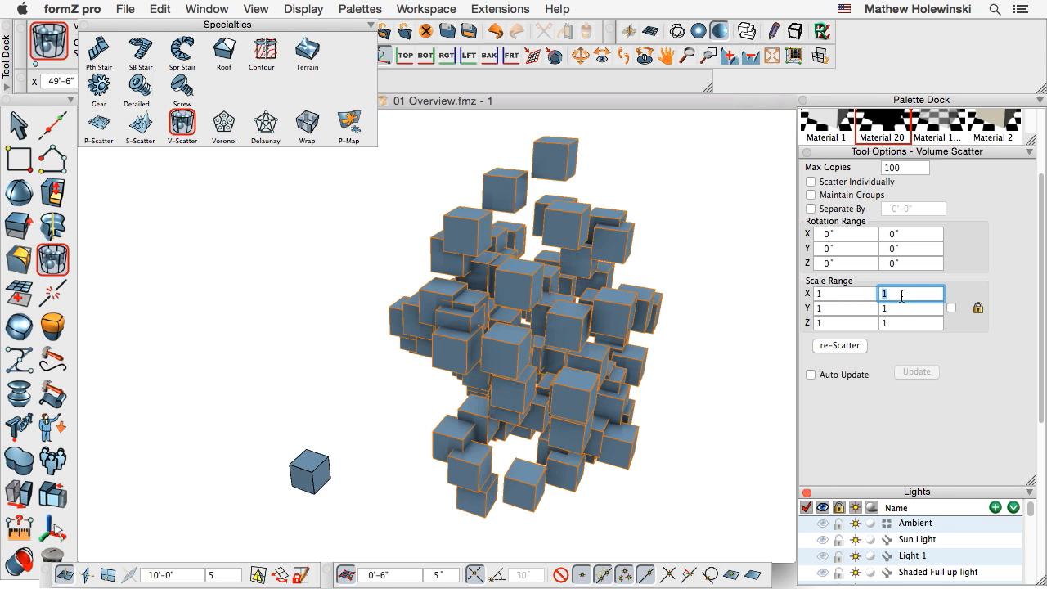
{"action": "type", "text": "2"}
{"action": "double_click", "coordinate": [904, 308]}
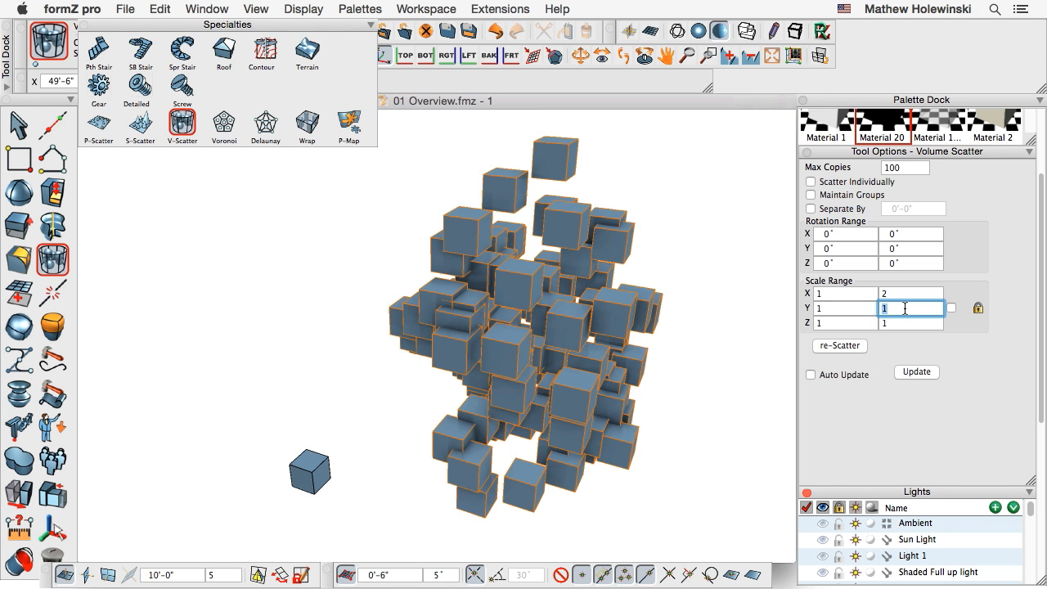
{"action": "double_click", "coordinate": [899, 322]}
{"action": "double_click", "coordinate": [902, 307]}
- Set the lower limits of the X, Y and Z scale ranges to 0.2 and update the scattered cubes
{"action": "double_click", "coordinate": [831, 294]}
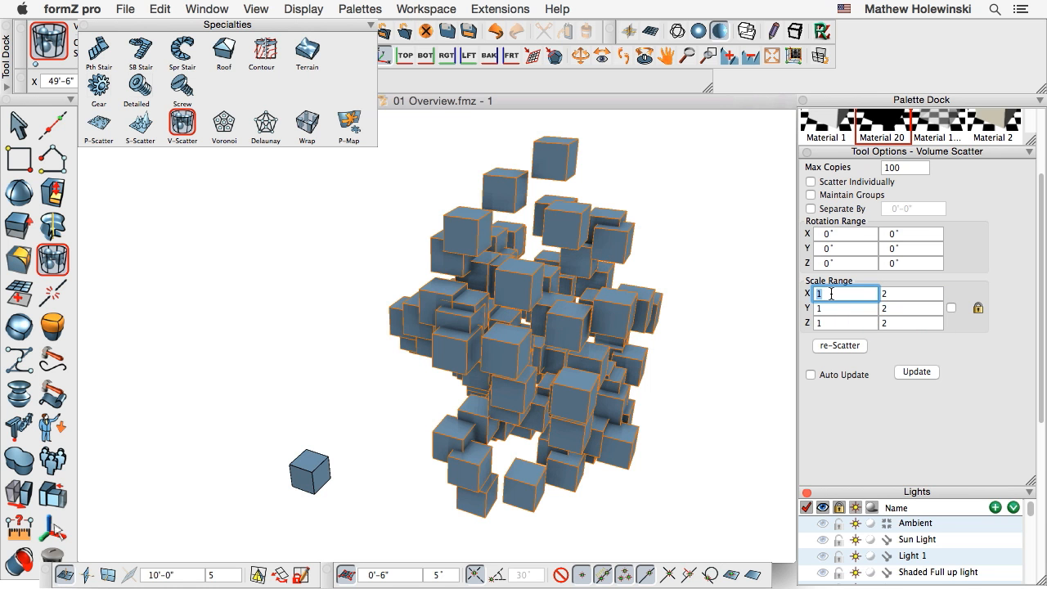
{"action": "double_click", "coordinate": [842, 315]}
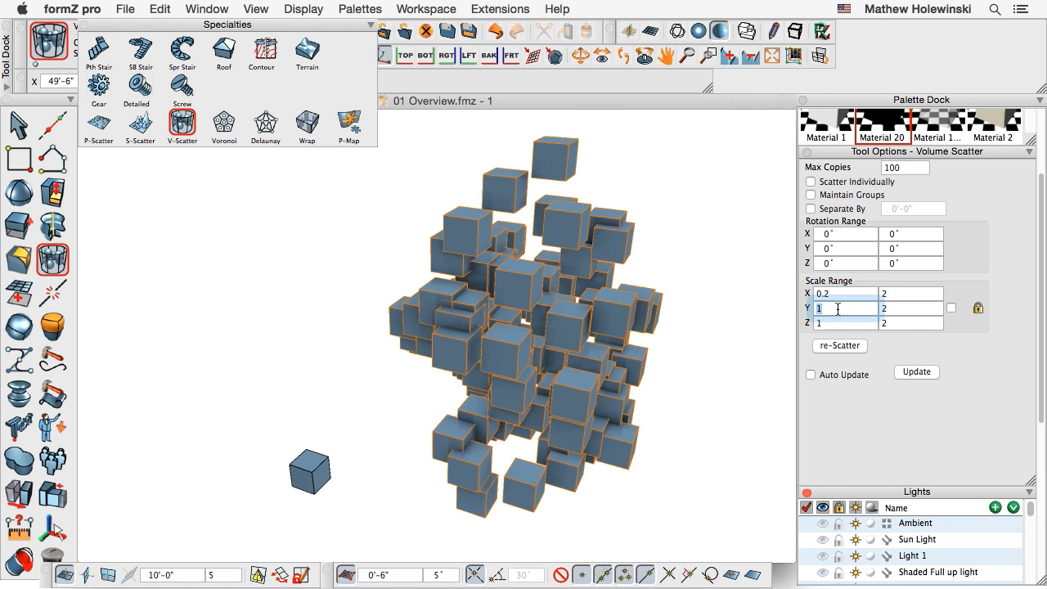
{"action": "type", "text": ".2"}
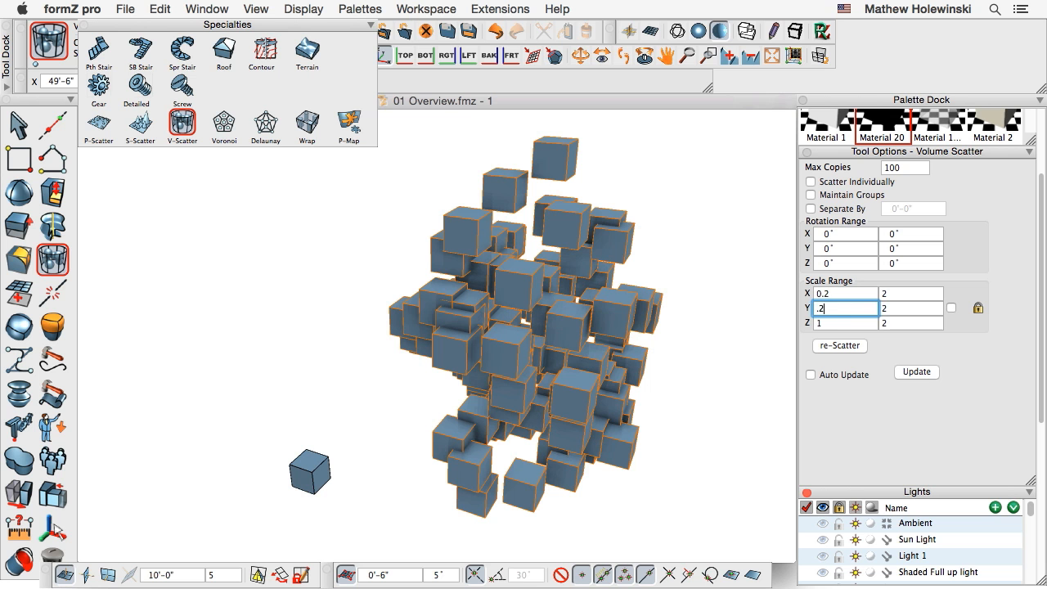
{"action": "double_click", "coordinate": [829, 323]}
{"action": "type", "text": ".2"}
{"action": "double_click", "coordinate": [908, 325]}
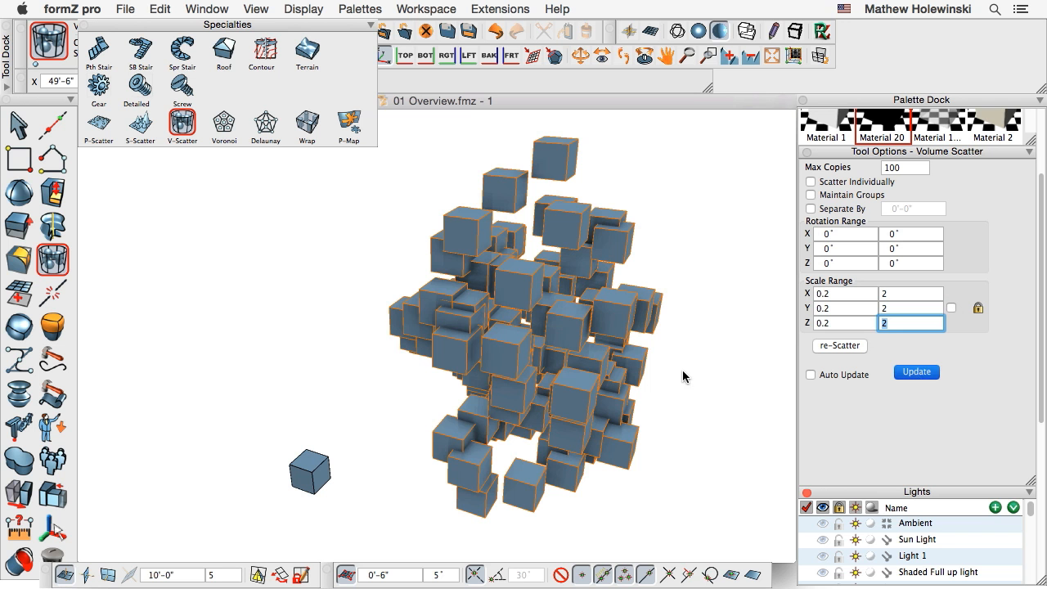
{"action": "key", "text": "Return"}
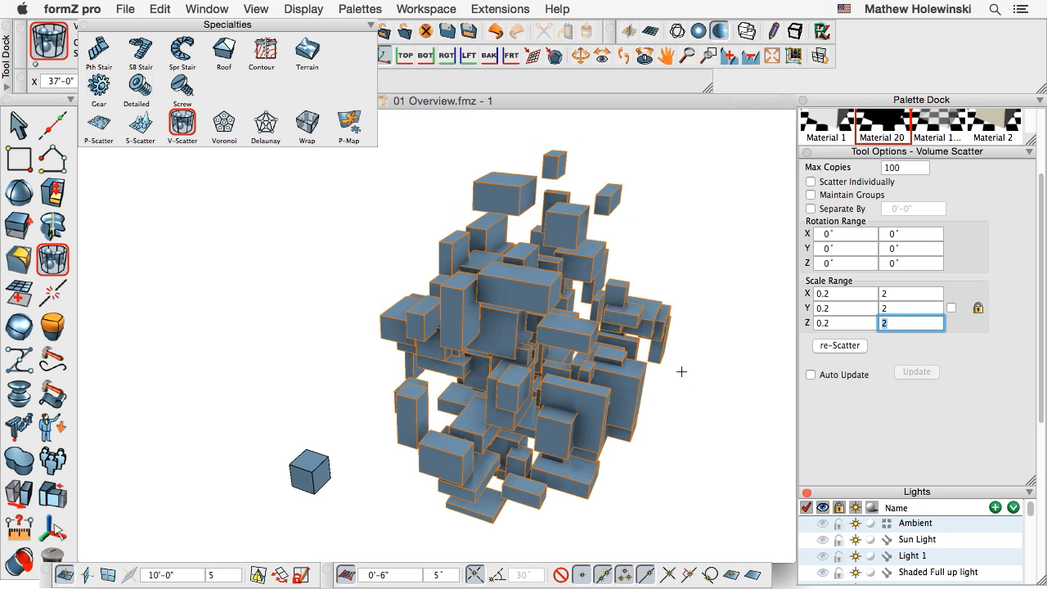
- Set the lower limits of the X, Y and Z scale ranges to 1 and update the scattered cubes
{"action": "left_click", "coordinate": [879, 320]}
{"action": "left_click_drag", "start_coordinate": [840, 297], "coordinate": [813, 294]}
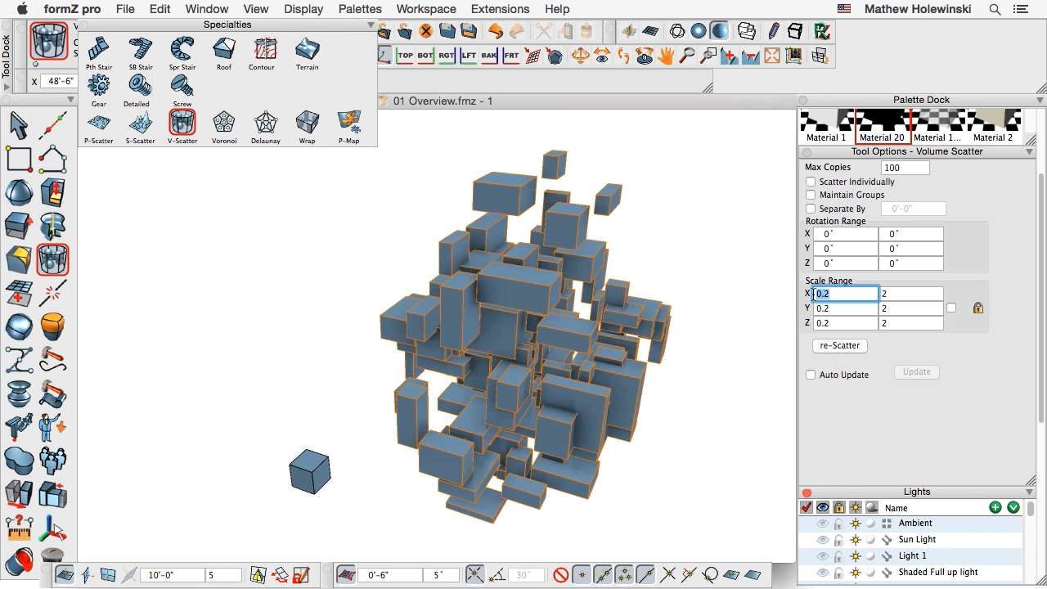
{"action": "type", "text": "1"}
{"action": "key", "text": "Tab"}
{"action": "type", "text": "1"}
{"action": "key", "text": "Tab"}
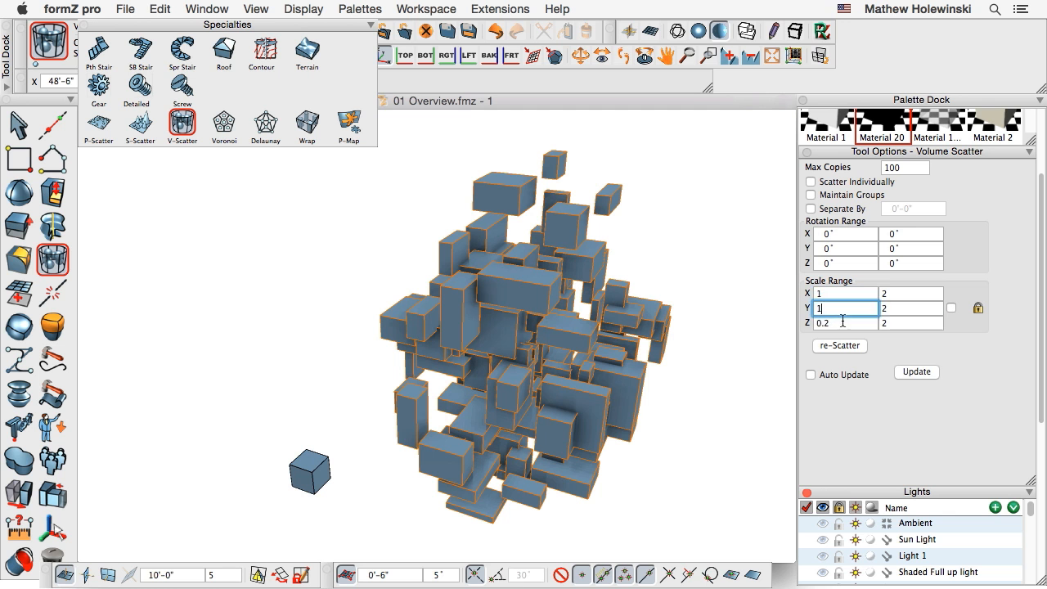
{"action": "left_click", "coordinate": [839, 323]}
{"action": "double_click", "coordinate": [839, 323]}
{"action": "type", "text": "1"}
{"action": "double_click", "coordinate": [839, 307]}
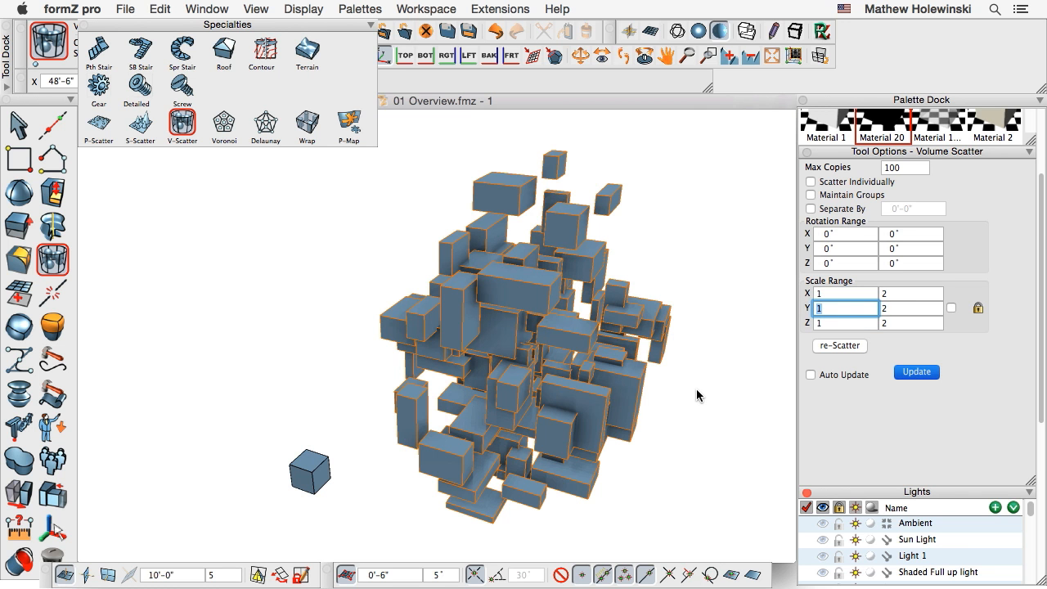
{"action": "key", "text": "Return"}
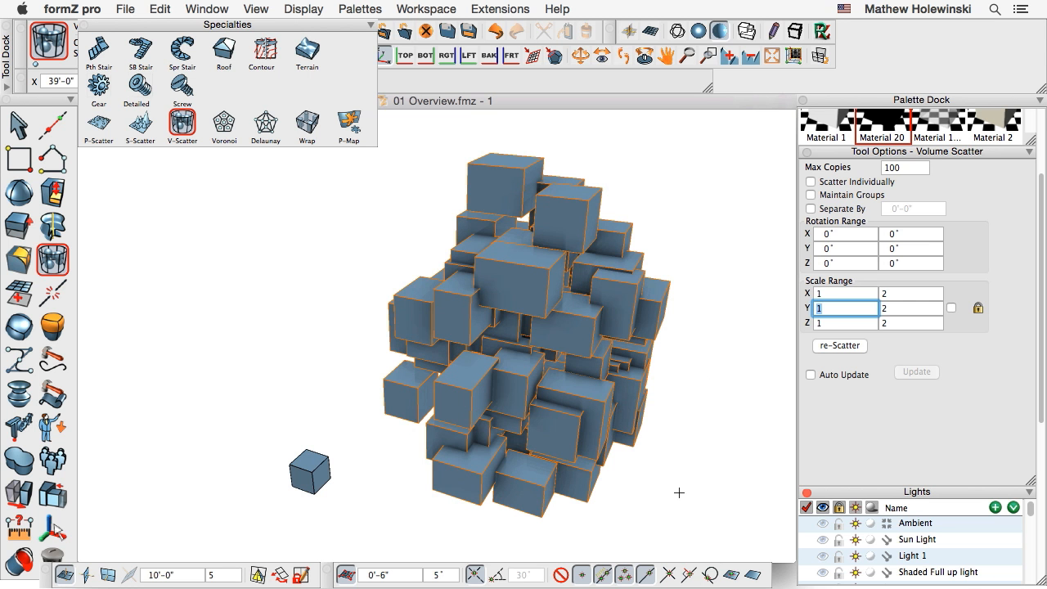
- Wrap the green cube, pink box and purple cylinder in a single hull using Material 1
{"action": "middle_click_drag", "start_coordinate": [678, 494], "coordinate": [667, 447]}
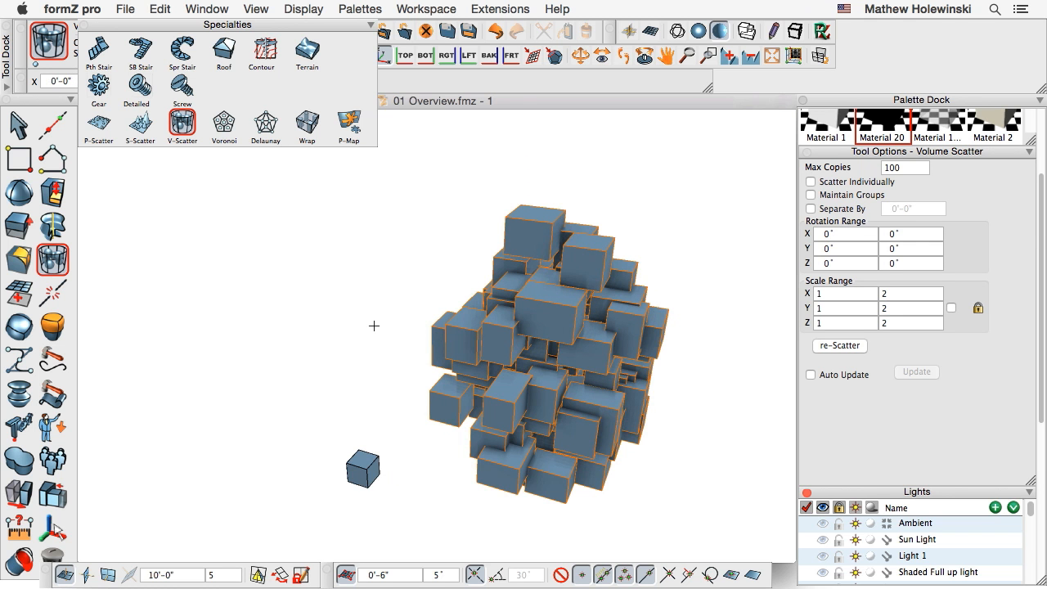
{"action": "scroll", "coordinate": [374, 325], "scroll_direction": "down", "scroll_amount": 1}
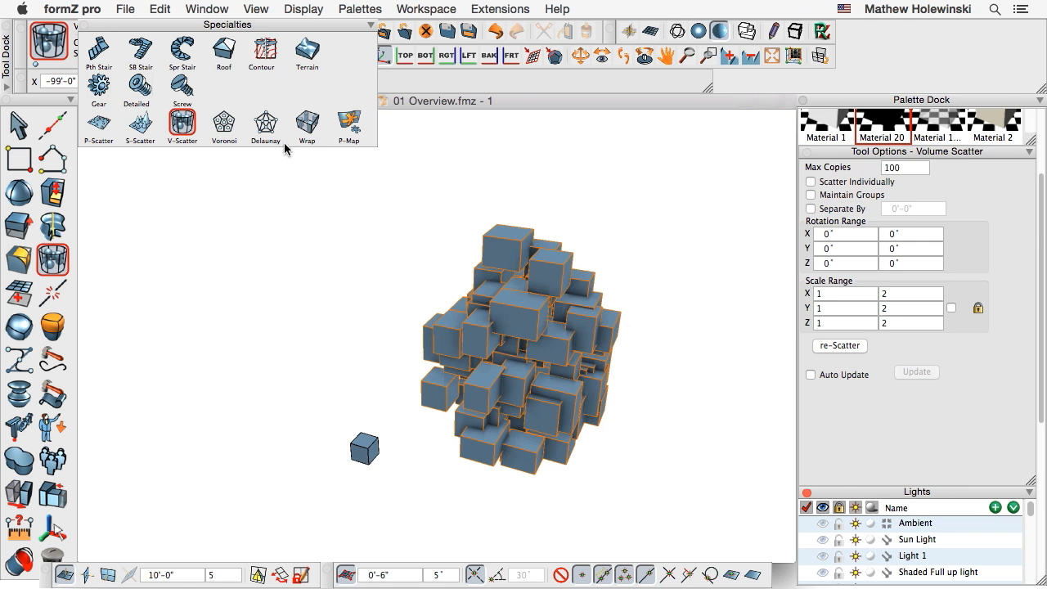
{"action": "left_click", "coordinate": [307, 122]}
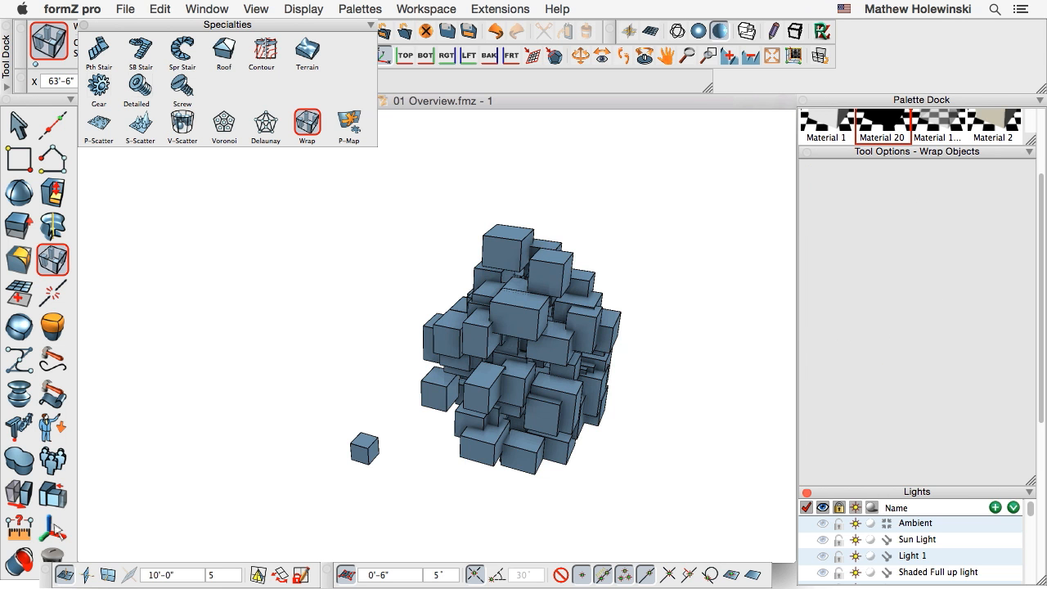
{"action": "scroll", "coordinate": [450, 262], "scroll_direction": "down", "scroll_amount": 5}
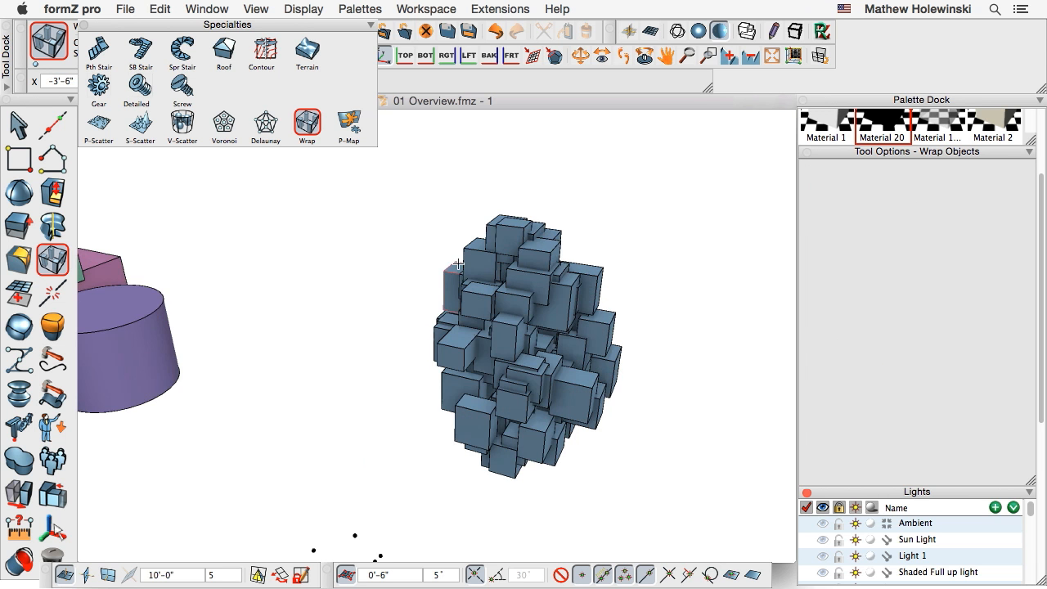
{"action": "scroll", "coordinate": [450, 263], "scroll_direction": "up", "scroll_amount": 2}
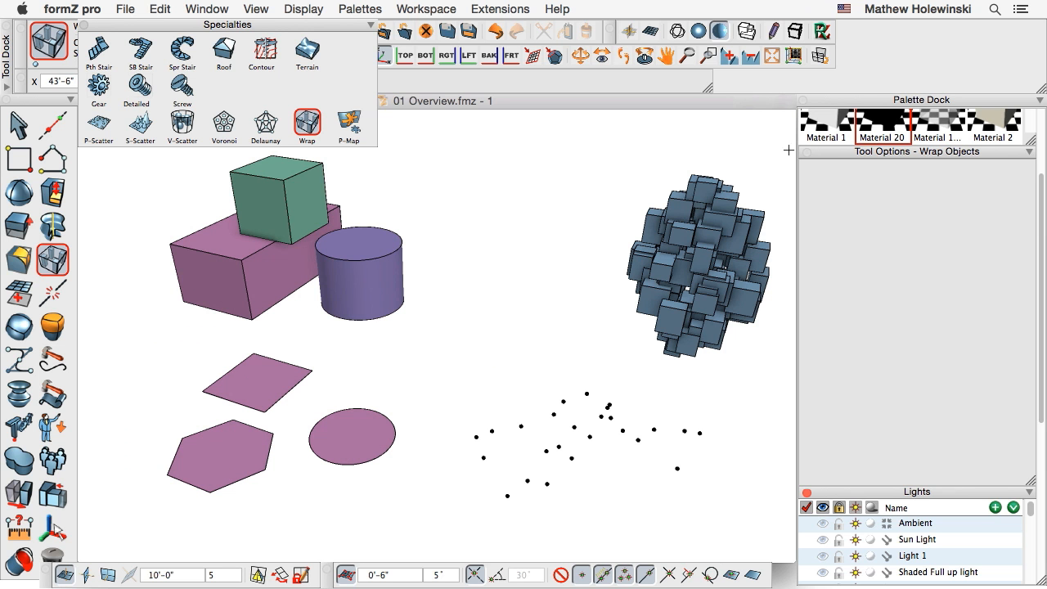
{"action": "left_click", "coordinate": [822, 128]}
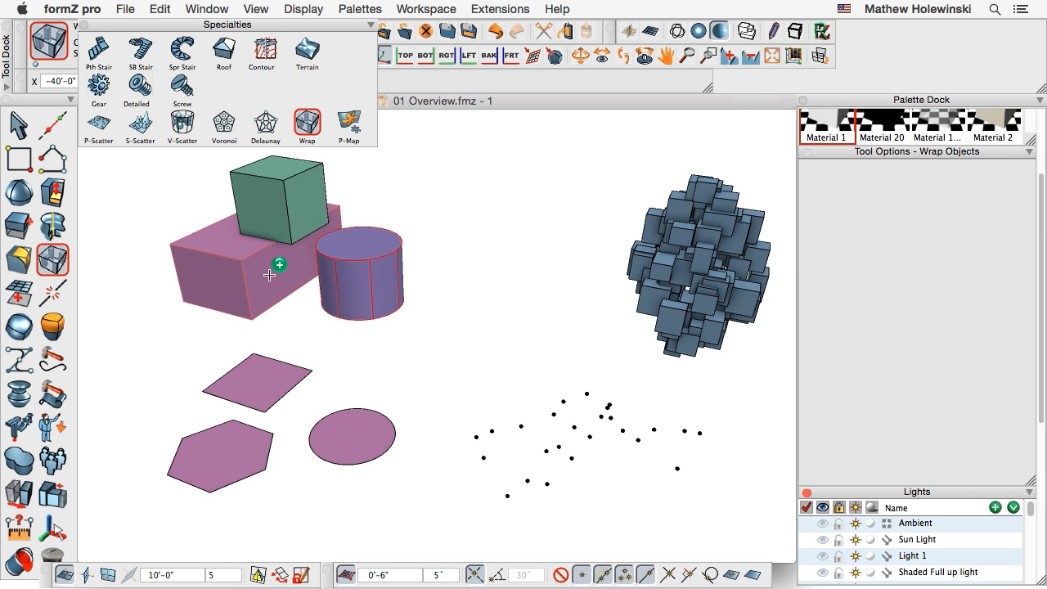
{"action": "left_click", "coordinate": [274, 197]}
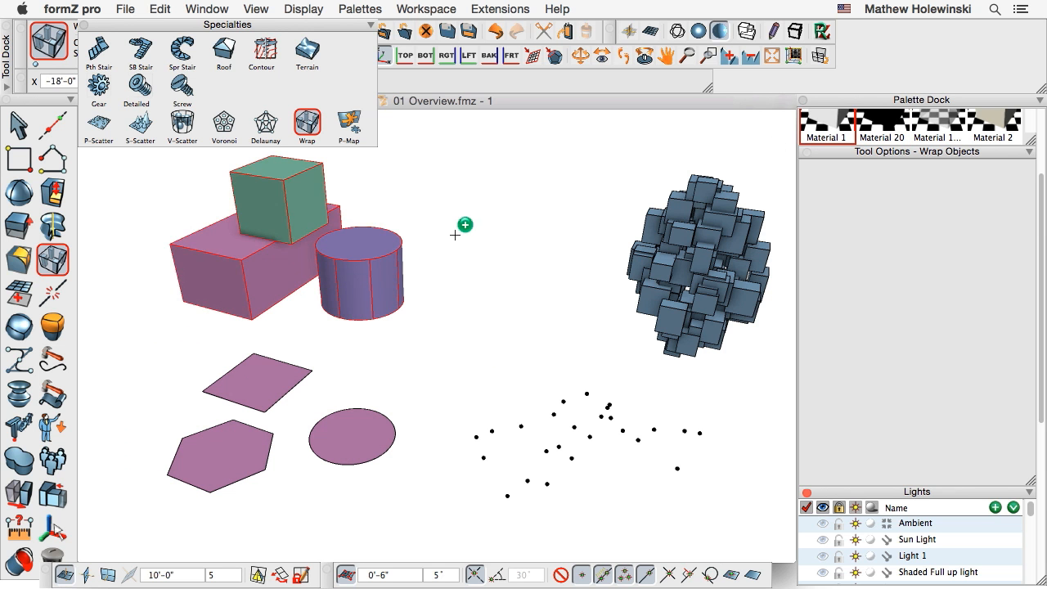
{"action": "left_click", "coordinate": [477, 310]}
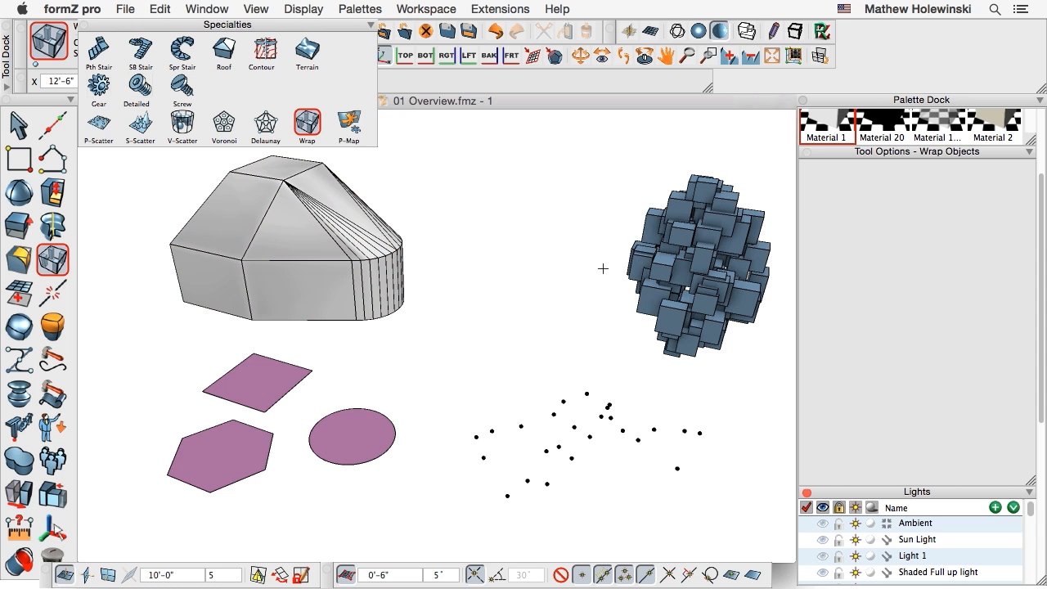
- Select all the scattered blue cubes and wrap them in a single hull
{"action": "left_click", "coordinate": [18, 124]}
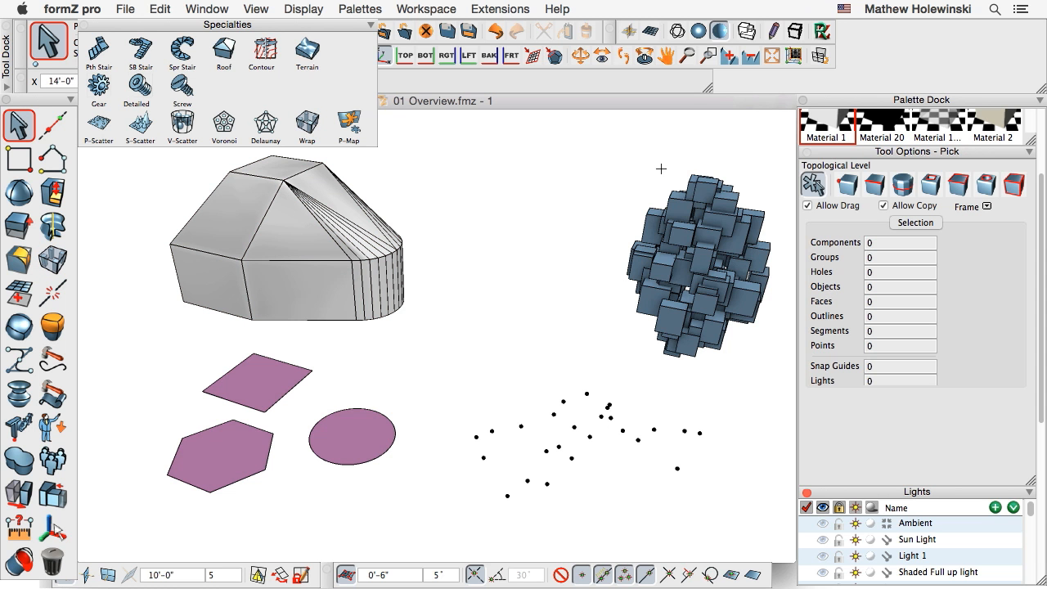
{"action": "left_click_drag", "start_coordinate": [614, 155], "coordinate": [788, 379]}
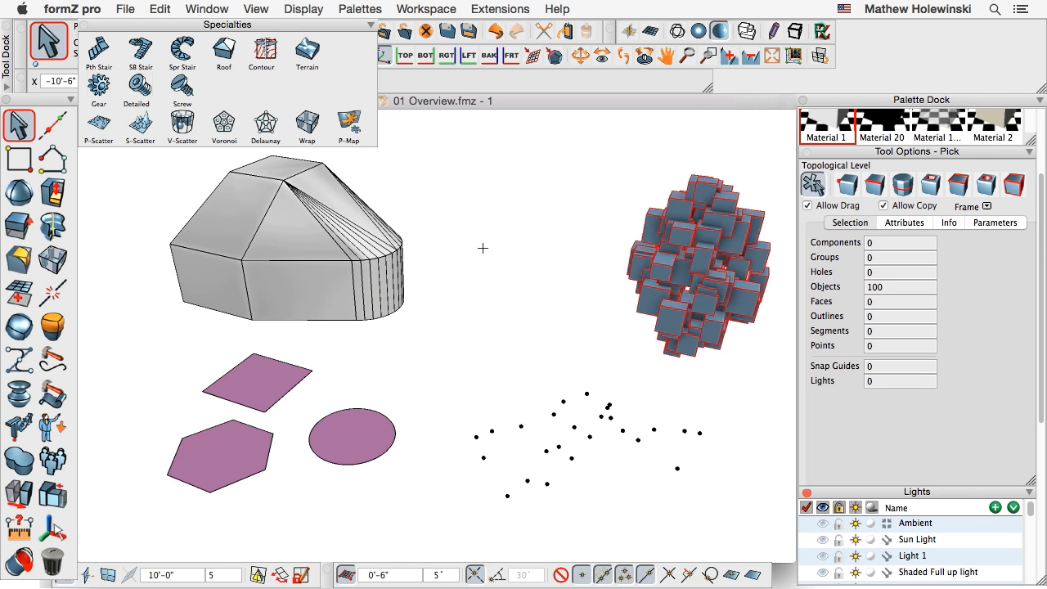
{"action": "left_click", "coordinate": [307, 123]}
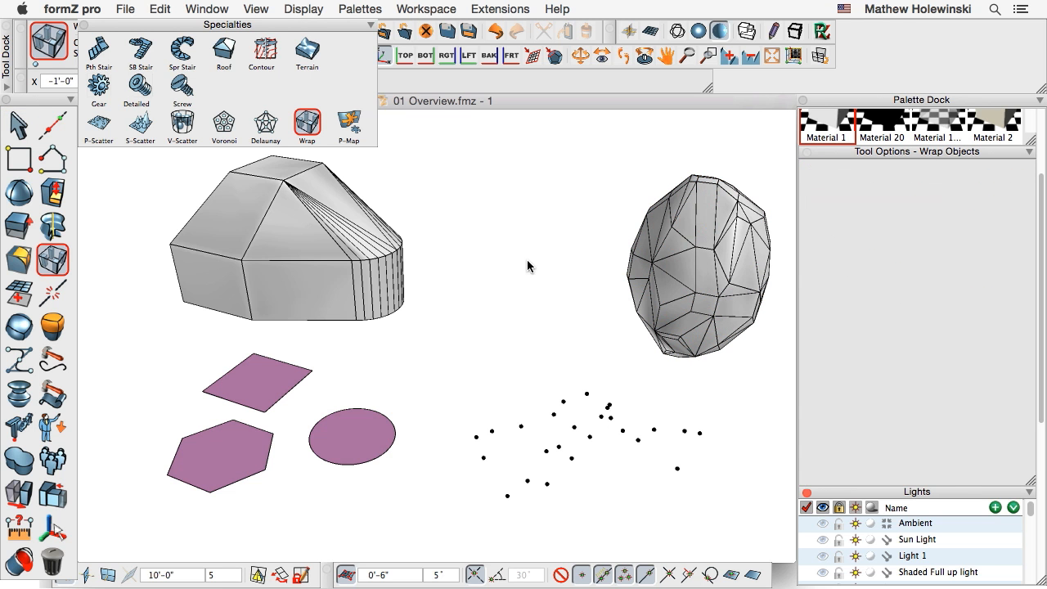
- Wrap the flat pink hexagon, quadrilateral and ellipse in a single flat outline surface
{"action": "left_click", "coordinate": [240, 433]}
{"action": "left_click", "coordinate": [264, 368]}
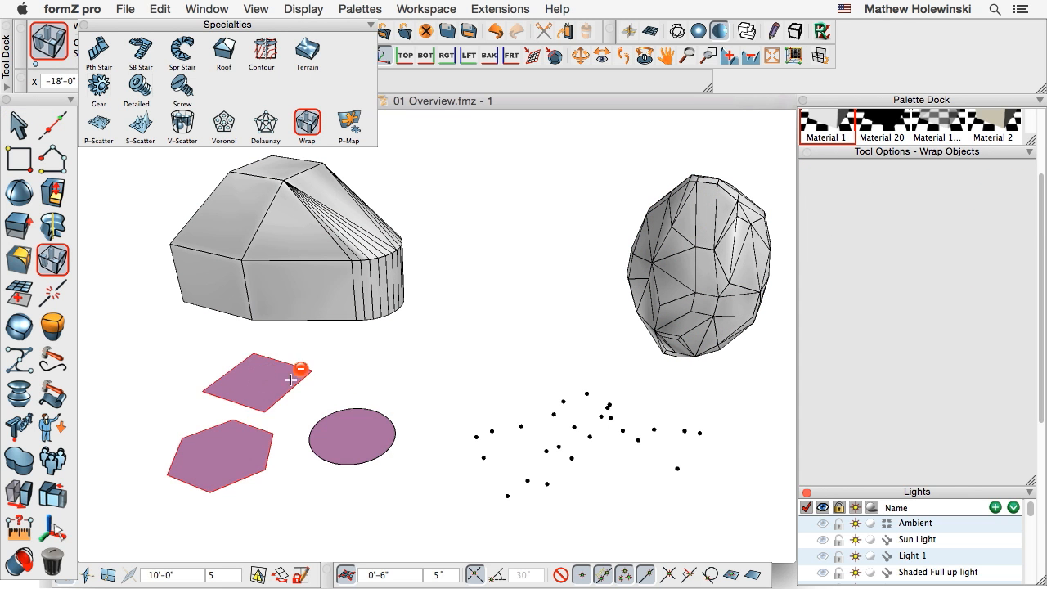
{"action": "left_click", "coordinate": [350, 430]}
{"action": "left_click", "coordinate": [396, 381]}
{"action": "middle_click_drag", "start_coordinate": [443, 383], "coordinate": [391, 378]}
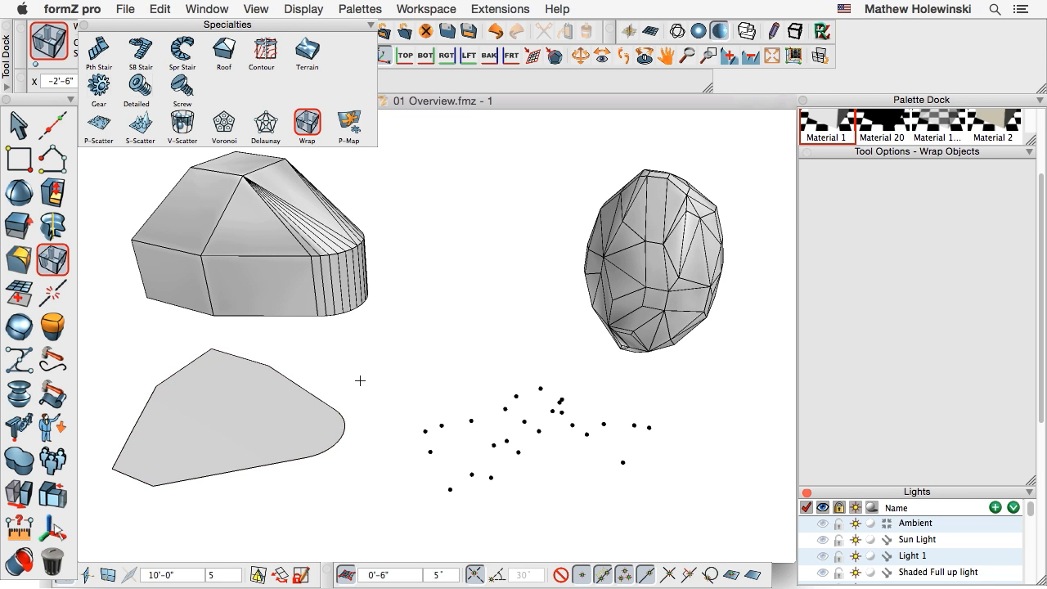
- Select all the scattered points and wrap them in a boundary surface
{"action": "left_click", "coordinate": [19, 124]}
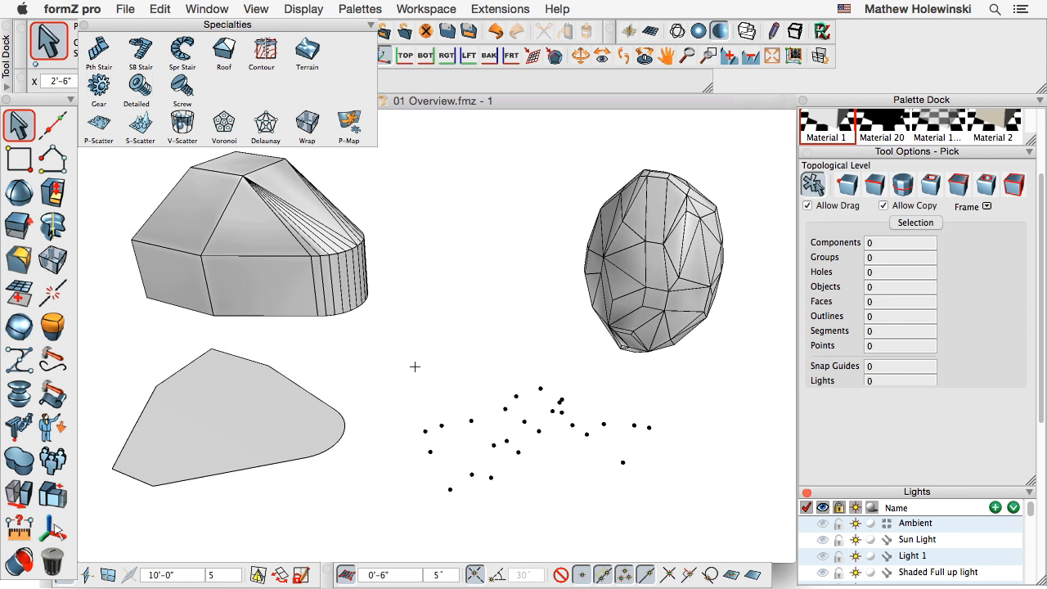
{"action": "left_click_drag", "start_coordinate": [415, 366], "coordinate": [679, 506]}
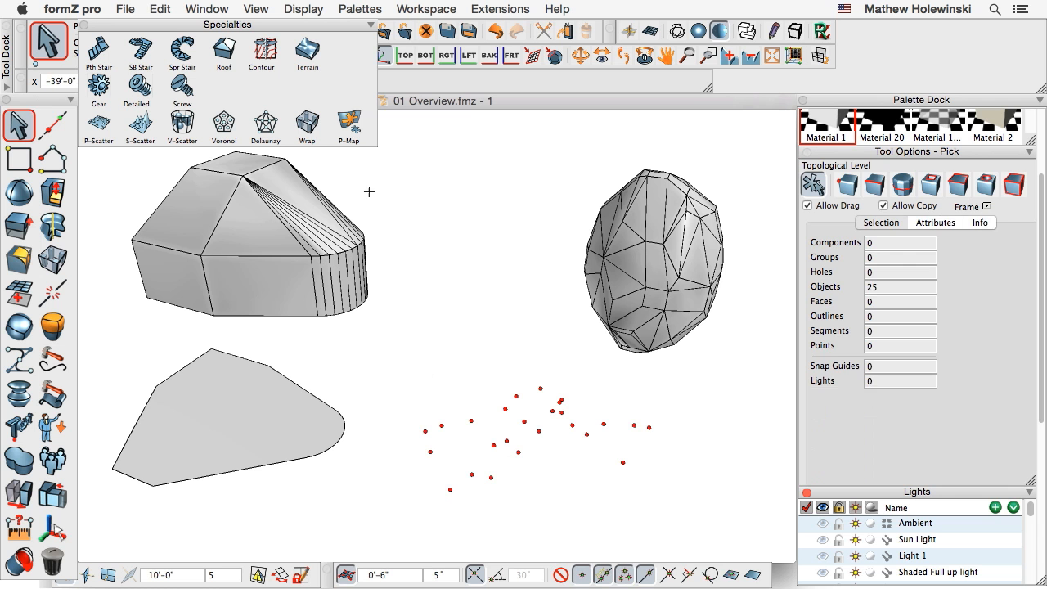
{"action": "left_click", "coordinate": [308, 122]}
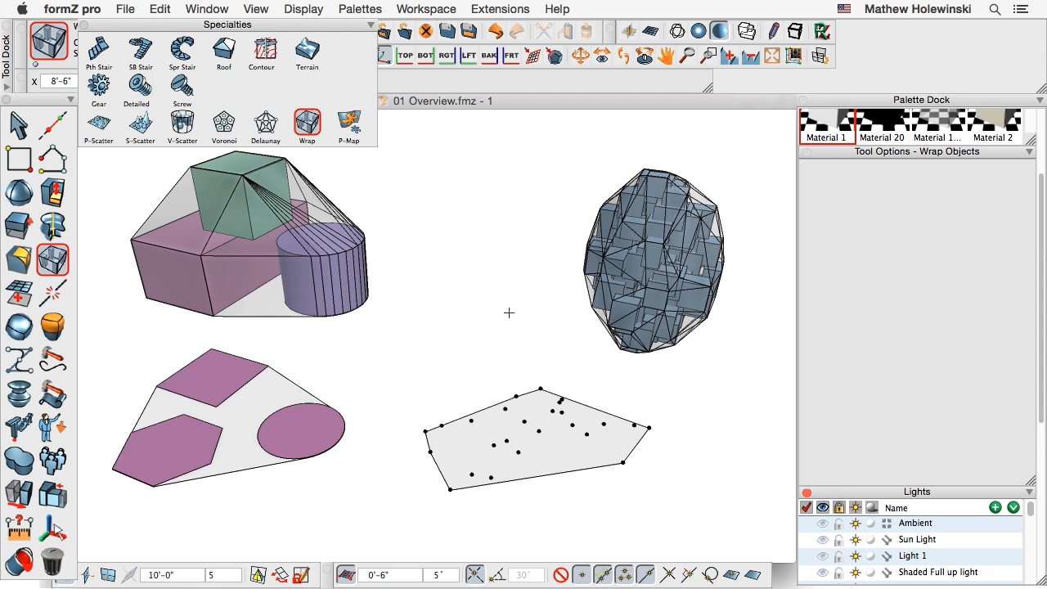
- Wrap the four existing hulls together in one large hull and apply the transparent checkered material to it
{"action": "middle_click_drag", "start_coordinate": [626, 417], "coordinate": [645, 424]}
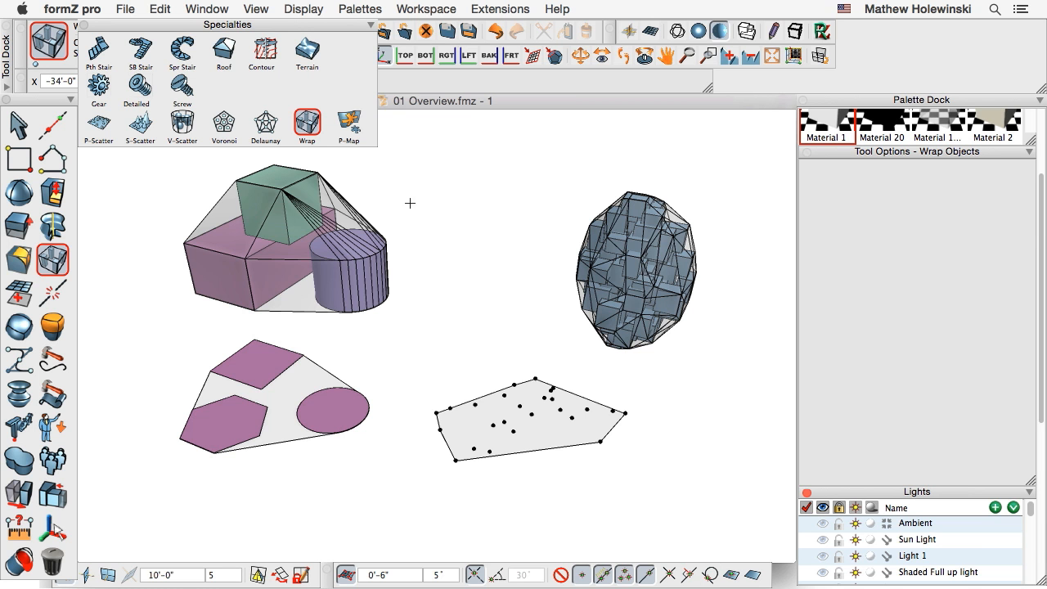
{"action": "left_click", "coordinate": [347, 201]}
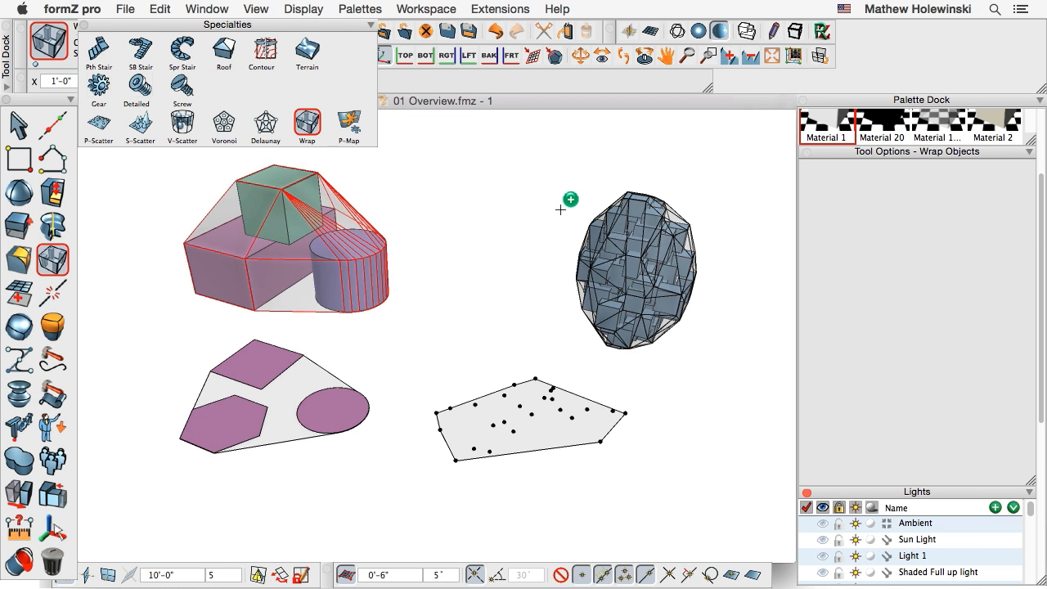
{"action": "left_click", "coordinate": [613, 205]}
{"action": "left_click", "coordinate": [321, 366]}
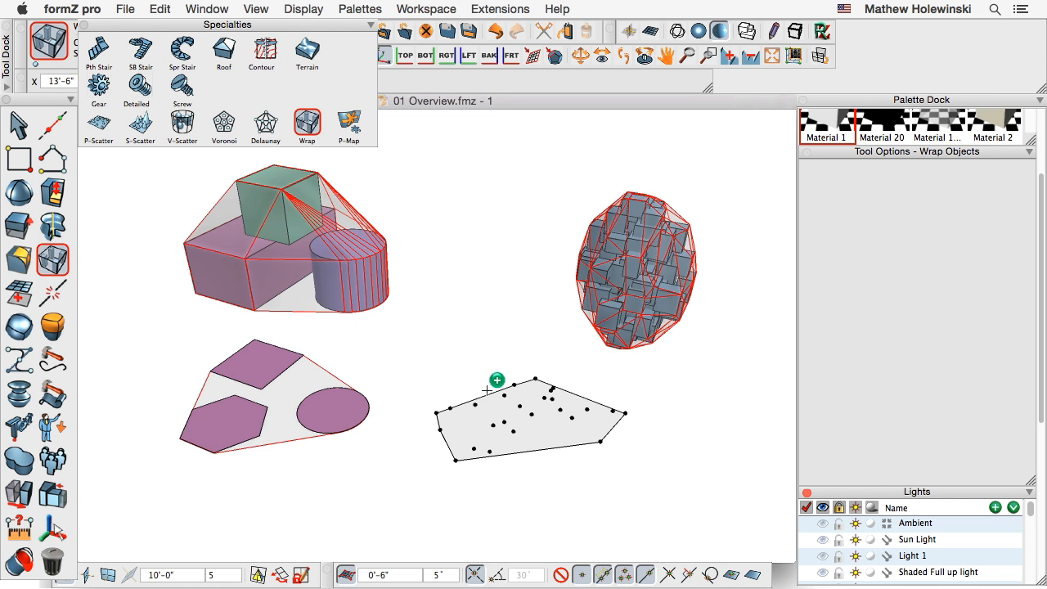
{"action": "left_click", "coordinate": [497, 378]}
{"action": "left_click", "coordinate": [482, 321]}
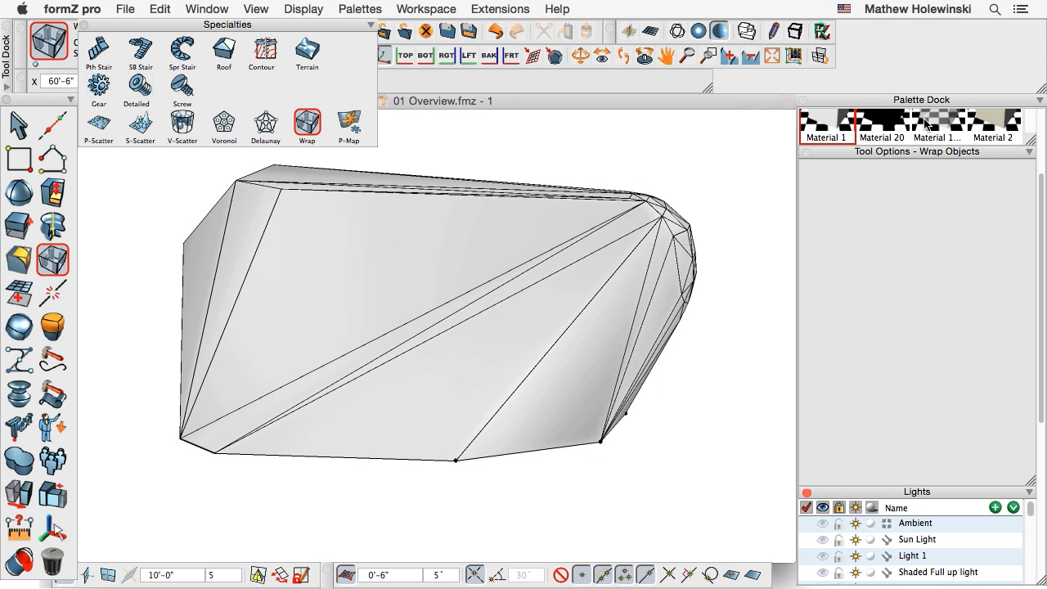
{"action": "left_click_drag", "start_coordinate": [937, 122], "coordinate": [601, 239]}
{"action": "middle_click_drag", "start_coordinate": [740, 477], "coordinate": [714, 460]}
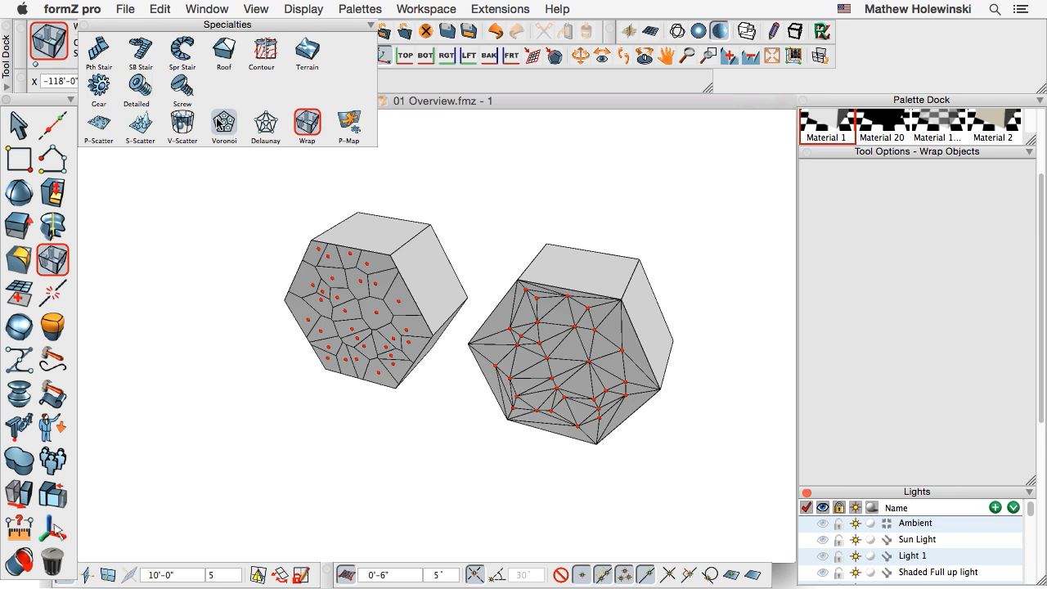
{"action": "left_click", "coordinate": [224, 125]}
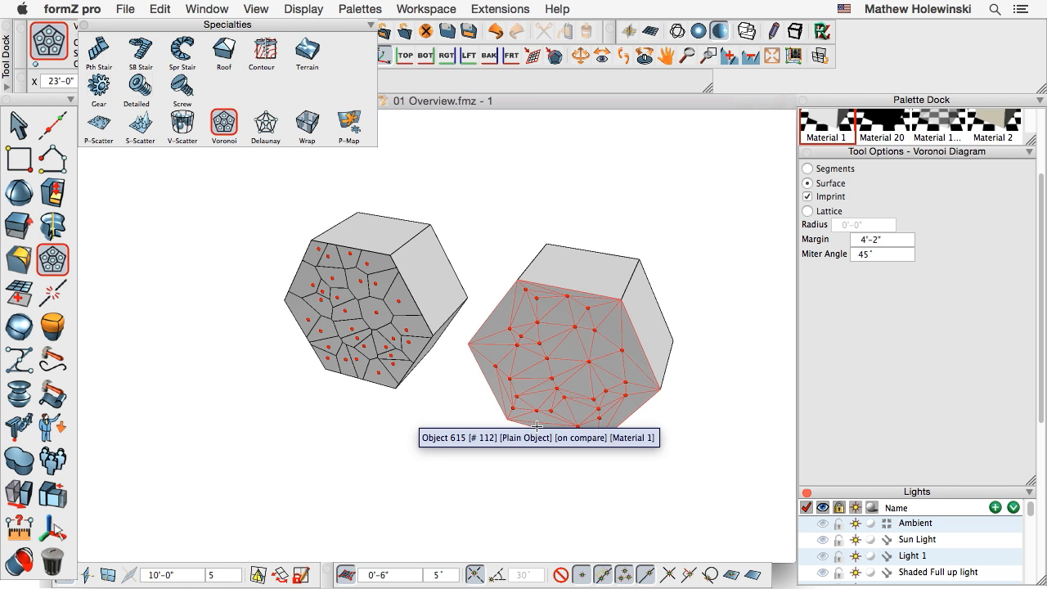
{"action": "left_click", "coordinate": [536, 426]}
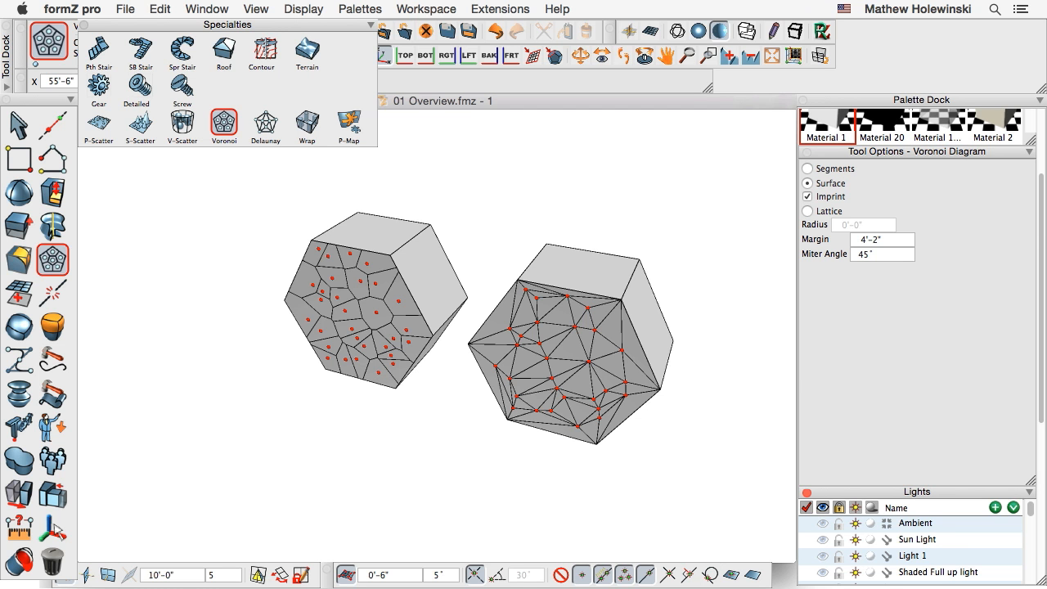
{"action": "key", "text": "super+z"}
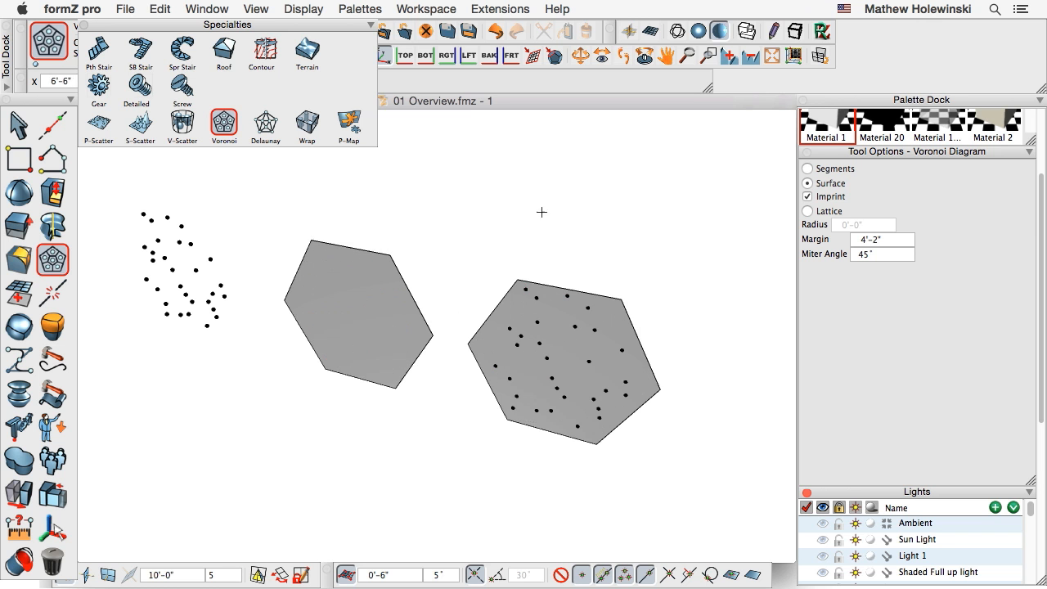
{"action": "key", "text": "super+z"}
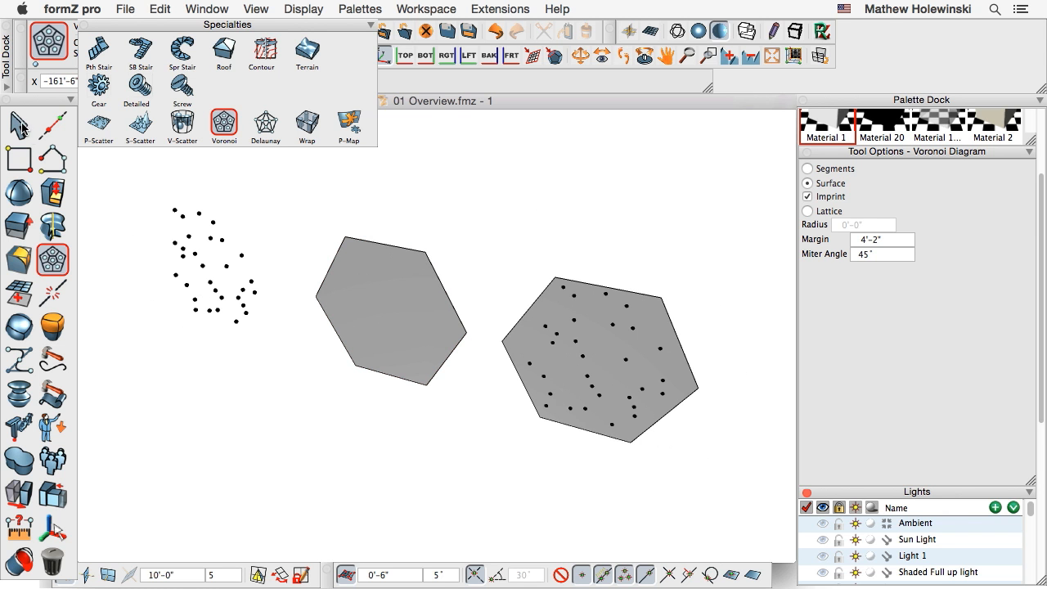
- Select all the loose scattered points and generate a Voronoi surface from them with Imprint enabled
{"action": "key", "text": "p"}
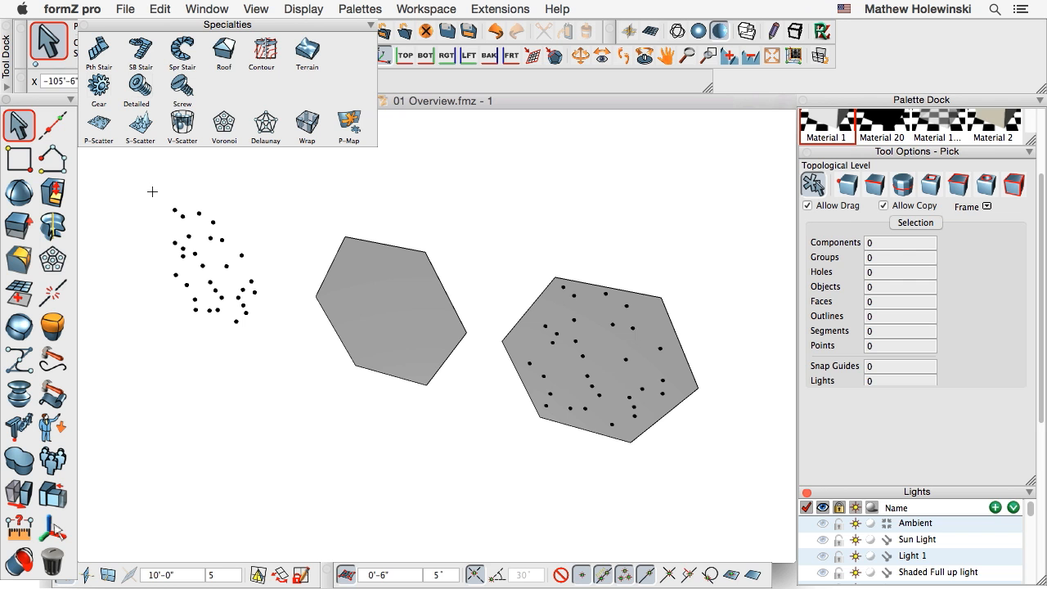
{"action": "left_click_drag", "start_coordinate": [138, 186], "coordinate": [273, 350]}
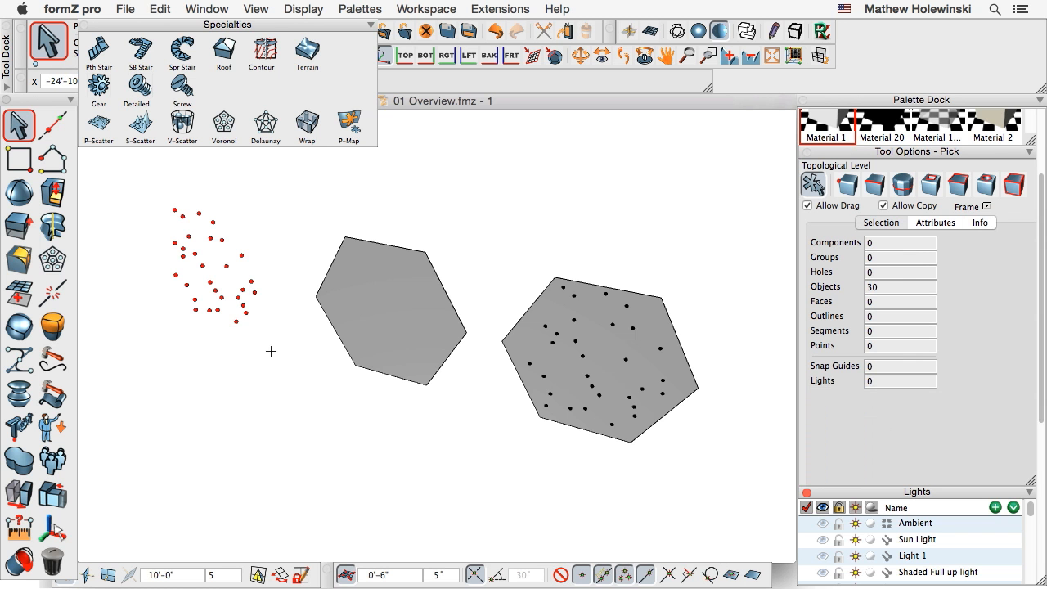
{"action": "left_click", "coordinate": [224, 129]}
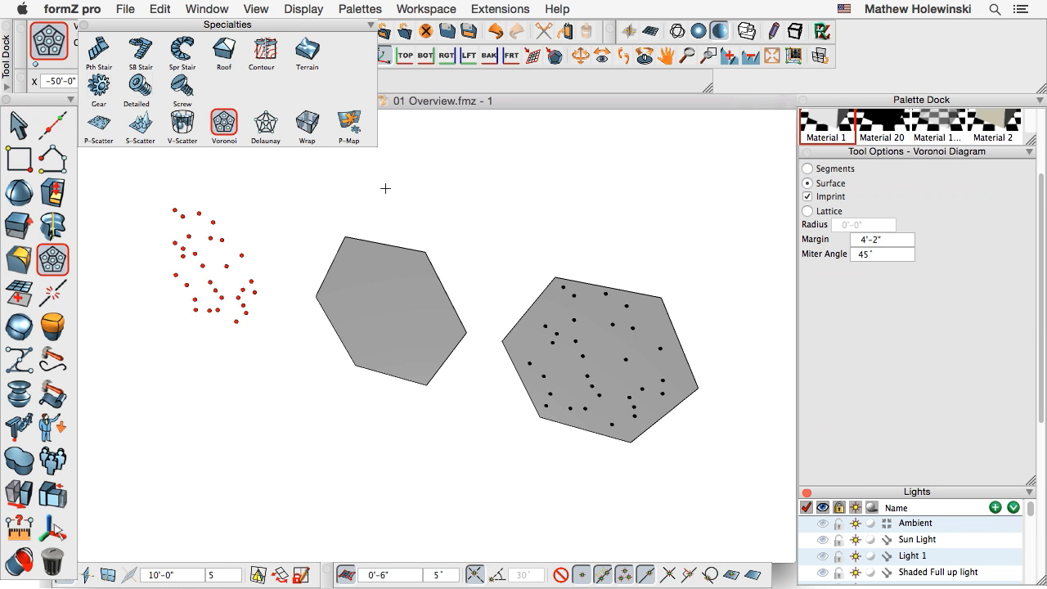
{"action": "left_click", "coordinate": [354, 203]}
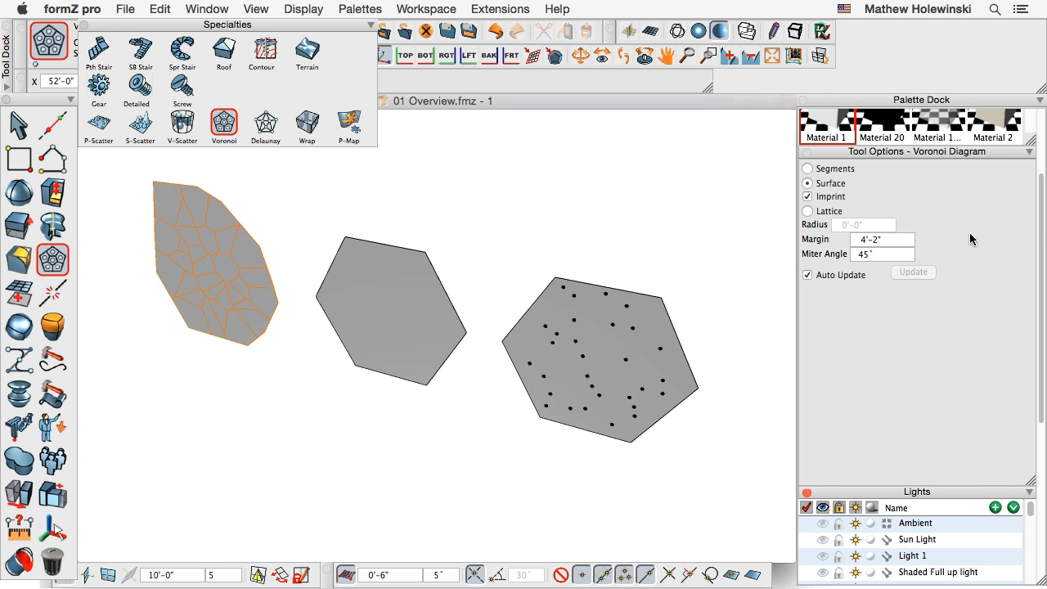
- Set the margin of the Voronoi surface built from the scattered points to 0
{"action": "left_click", "coordinate": [882, 241]}
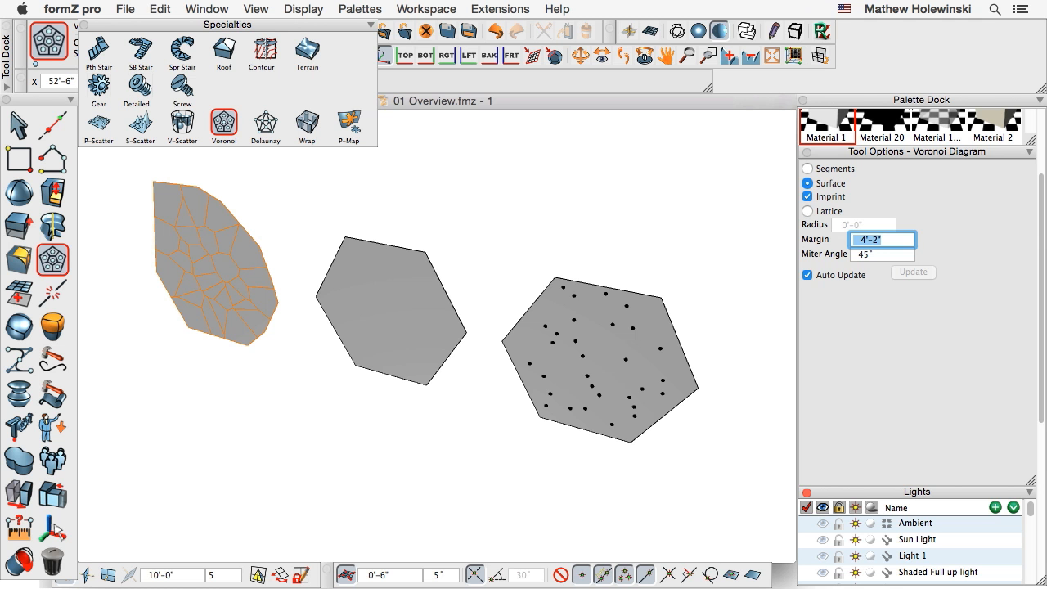
{"action": "key", "text": "Return"}
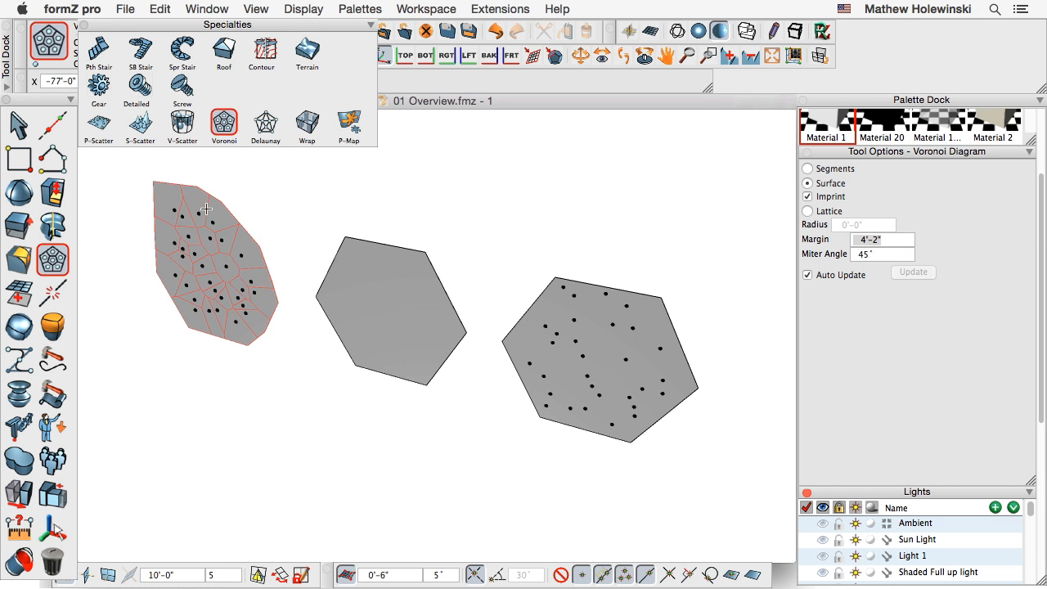
{"action": "left_click", "coordinate": [162, 195]}
{"action": "left_click", "coordinate": [888, 239]}
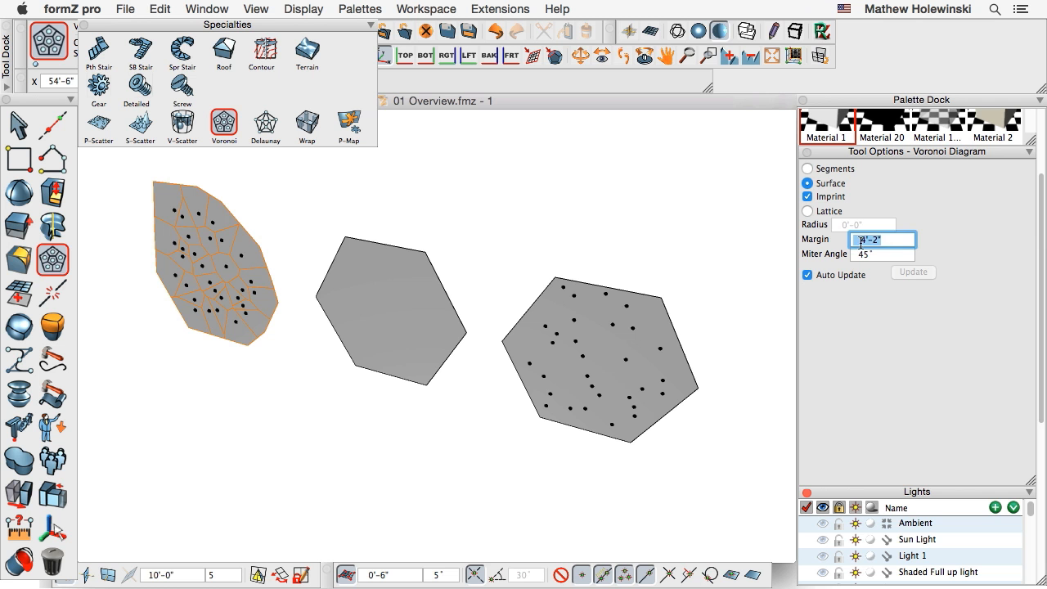
{"action": "type", "text": "0"}
{"action": "key", "text": "Return"}
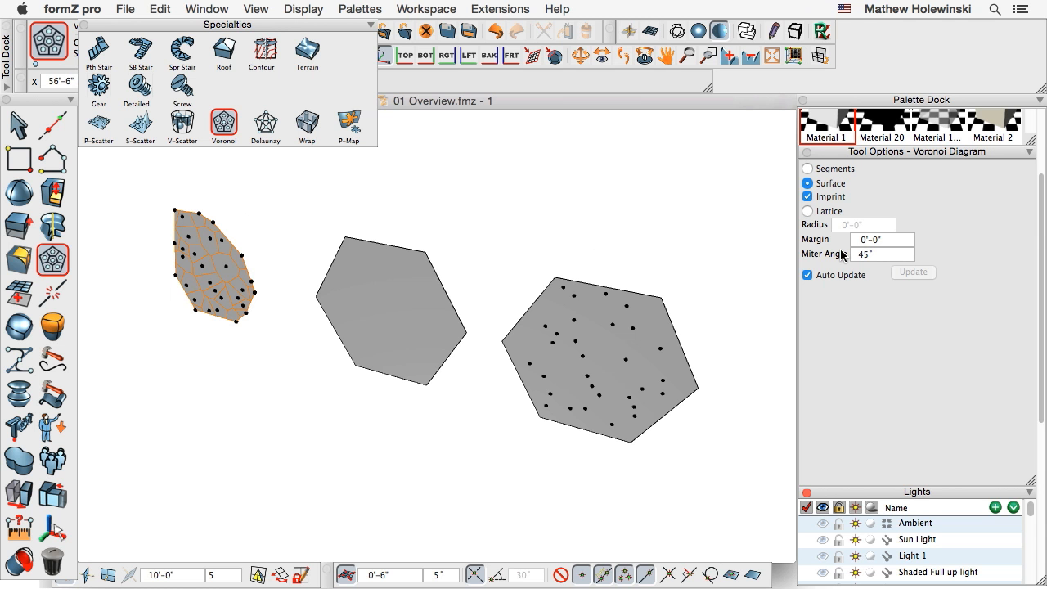
- Try subdividing the plain middle hexagon repeatedly with the Voronoi tool, and undo the subdivisions
{"action": "left_click", "coordinate": [225, 123]}
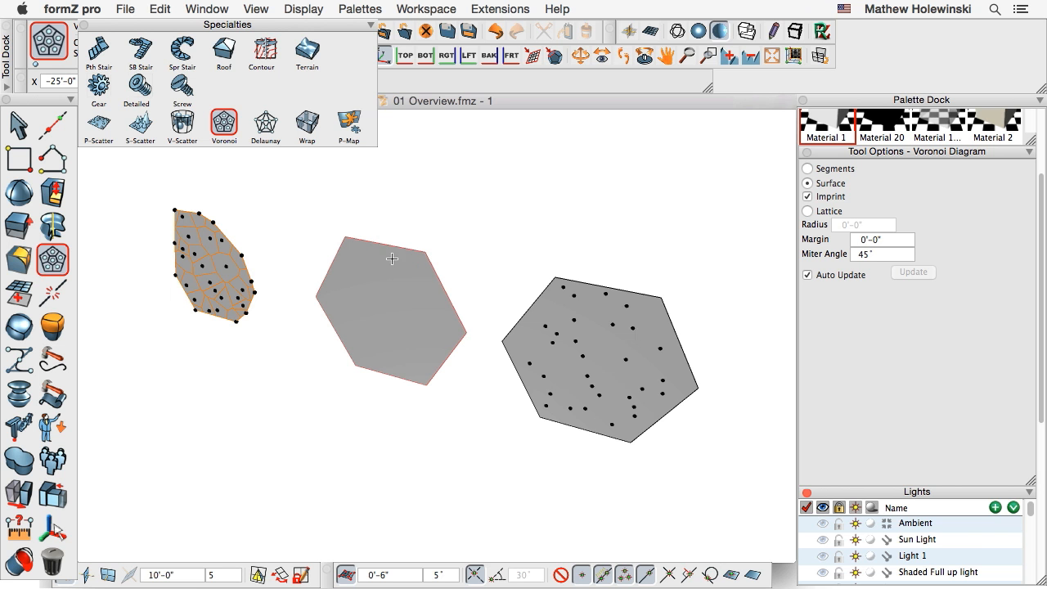
{"action": "left_click", "coordinate": [427, 258]}
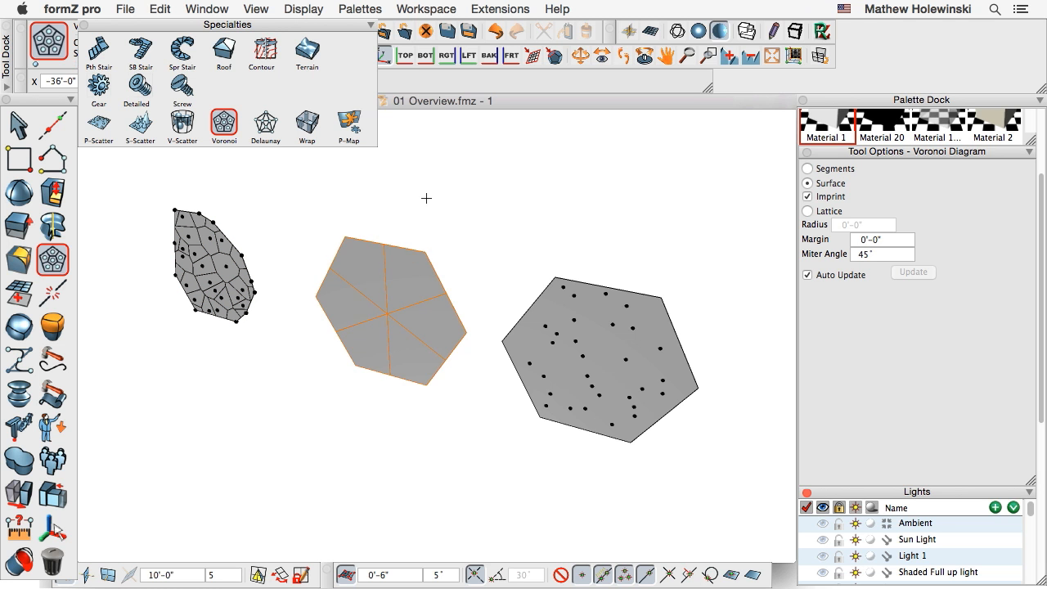
{"action": "left_click", "coordinate": [410, 277]}
{"action": "left_click", "coordinate": [404, 302]}
{"action": "left_click", "coordinate": [395, 304]}
{"action": "mouse_move", "coordinate": [471, 447]}
{"action": "middle_mouse_down"}
{"action": "mouse_move", "coordinate": [513, 382]}
{"action": "mouse_move", "coordinate": [488, 447]}
{"action": "middle_mouse_up"}
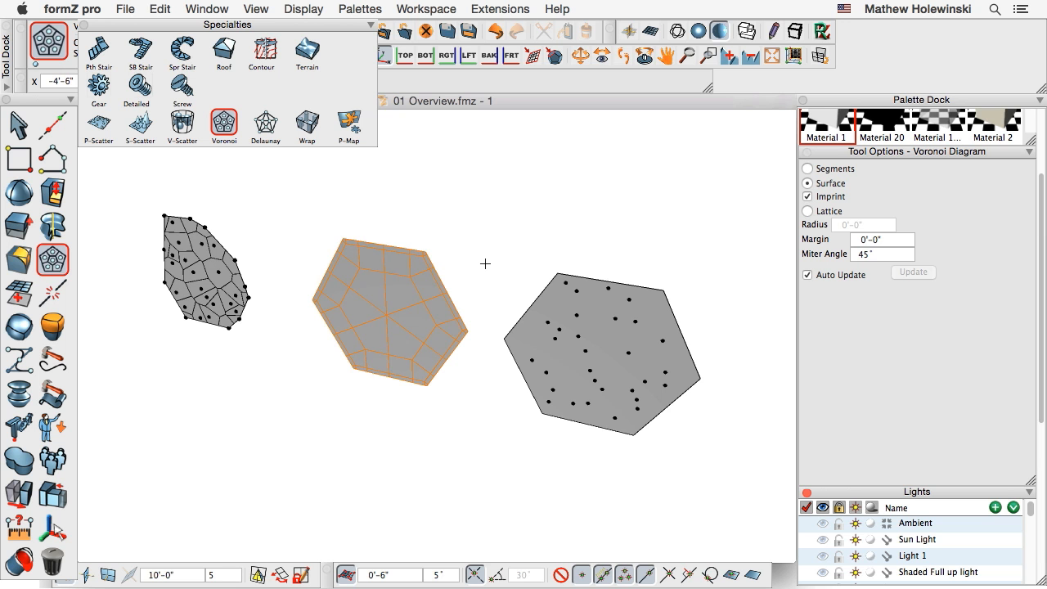
{"action": "key", "text": "super+z"}
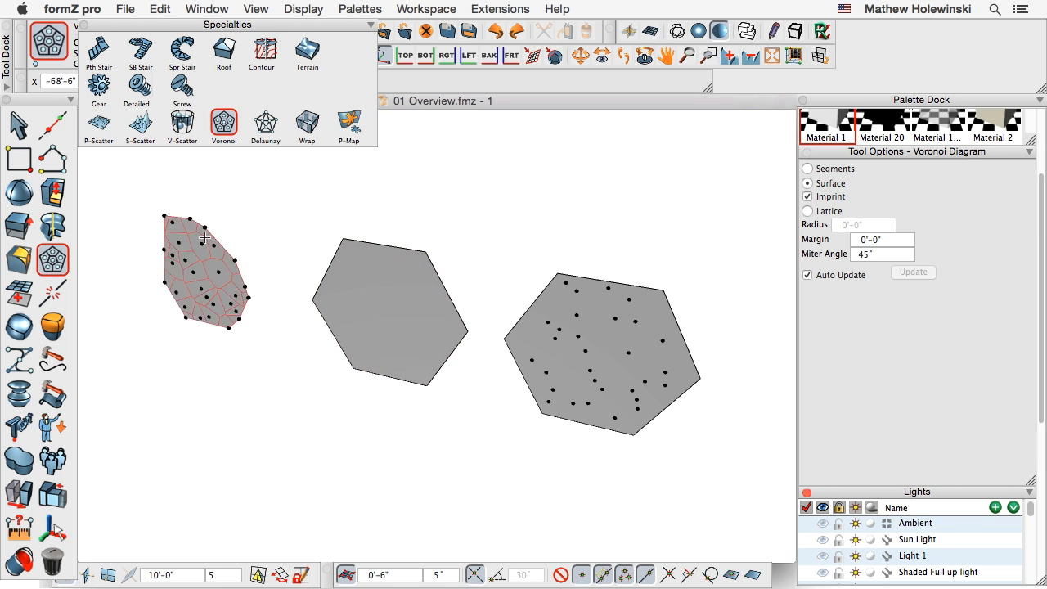
- Insert a segment across the middle hexagon from its lower-left edge to its upper edge, and offset its lower-right edge inward
{"action": "key", "text": "i"}
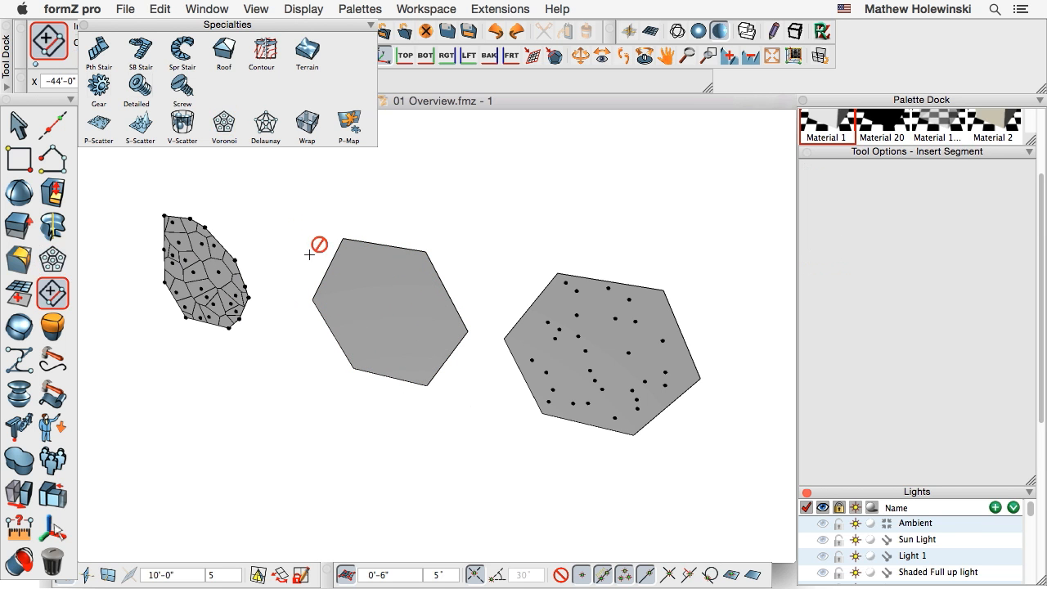
{"action": "left_click", "coordinate": [335, 334]}
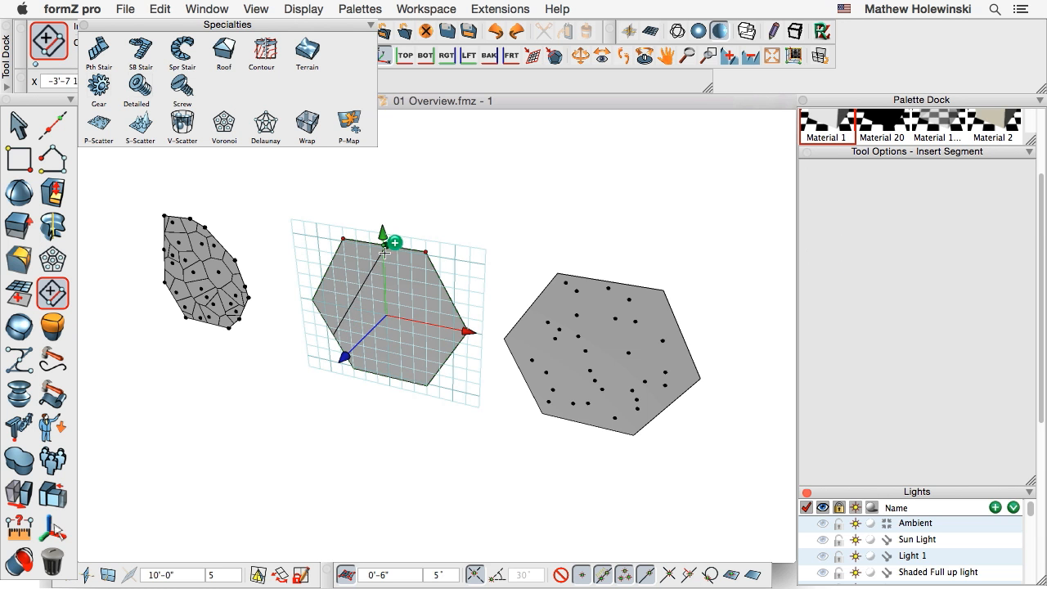
{"action": "left_click", "coordinate": [383, 245]}
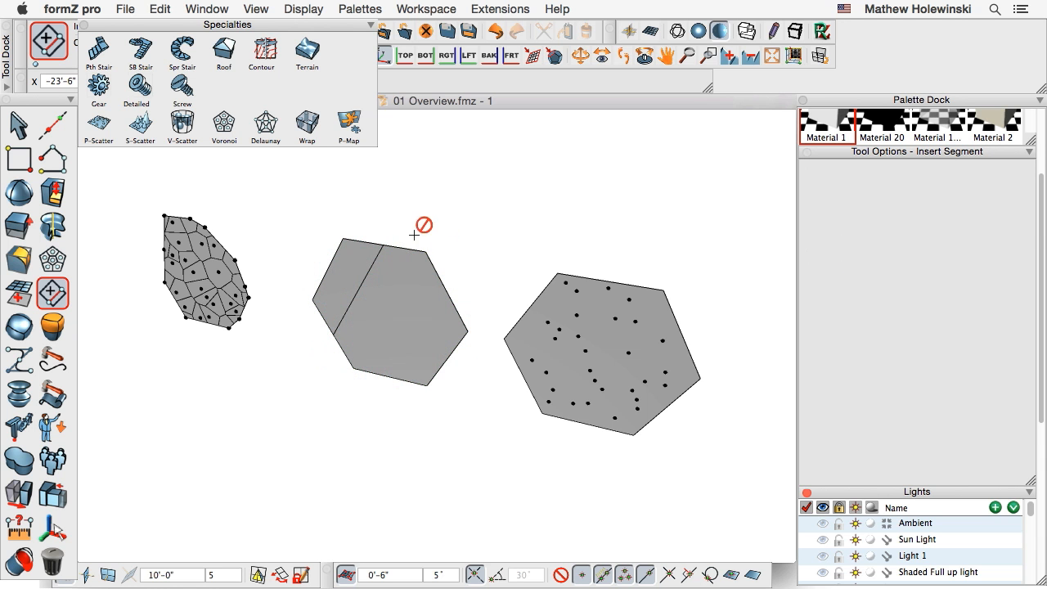
{"action": "mouse_move", "coordinate": [54, 202]}
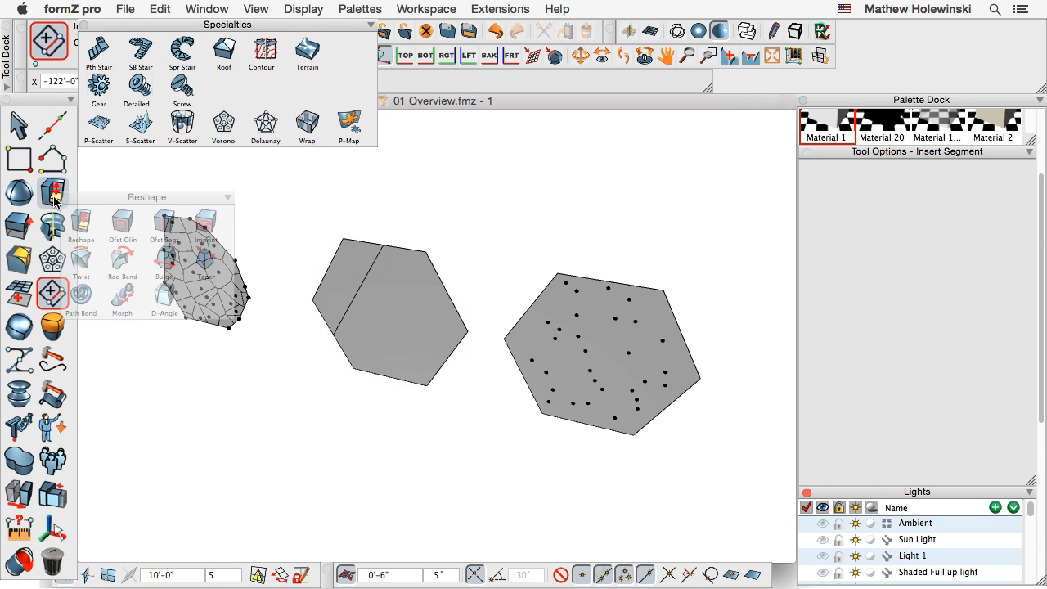
{"action": "left_click", "coordinate": [168, 224]}
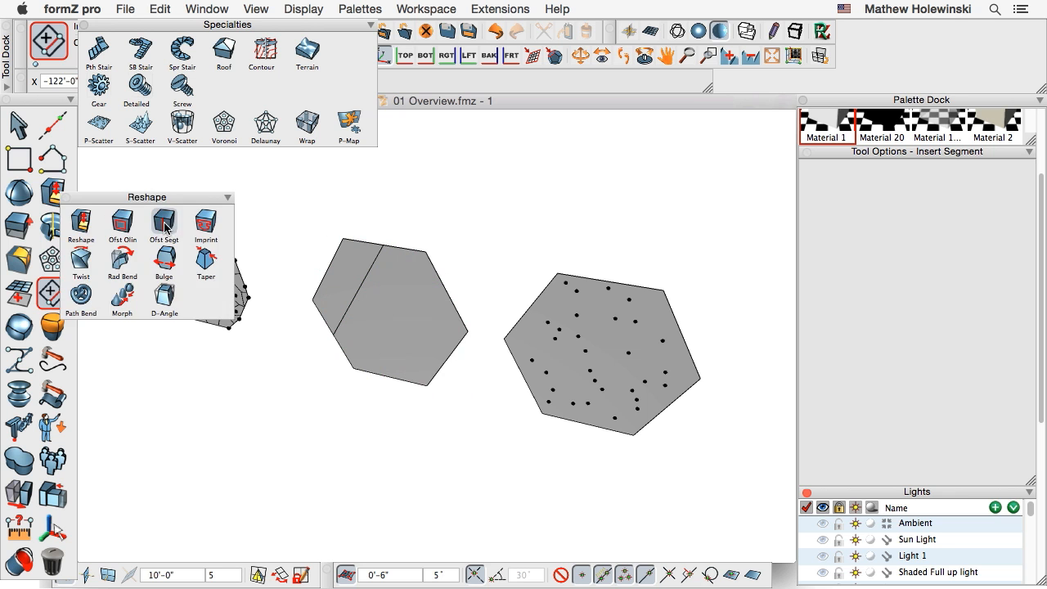
{"action": "left_click", "coordinate": [452, 352]}
{"action": "key", "text": "Escape"}
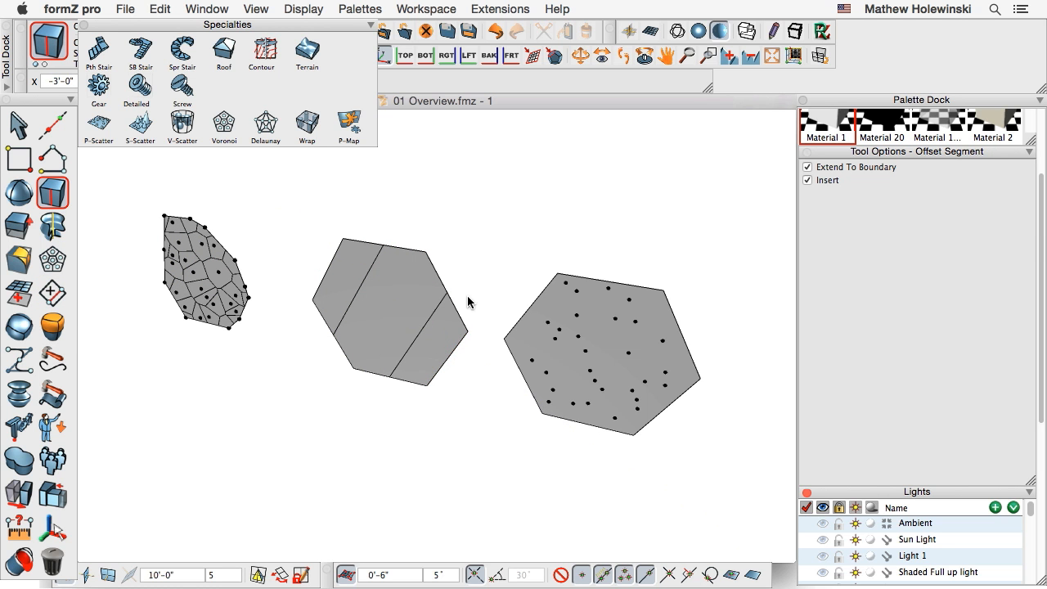
- Apply the Voronoi tool repeatedly to the divided middle hexagon to break it into progressively finer cells
{"action": "left_click", "coordinate": [224, 129]}
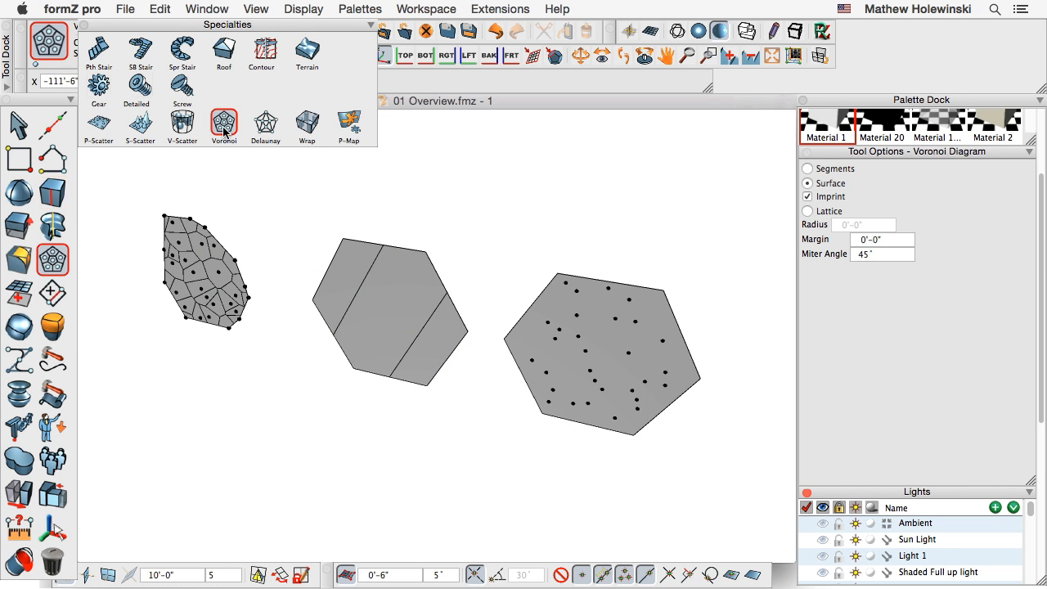
{"action": "left_click", "coordinate": [394, 306]}
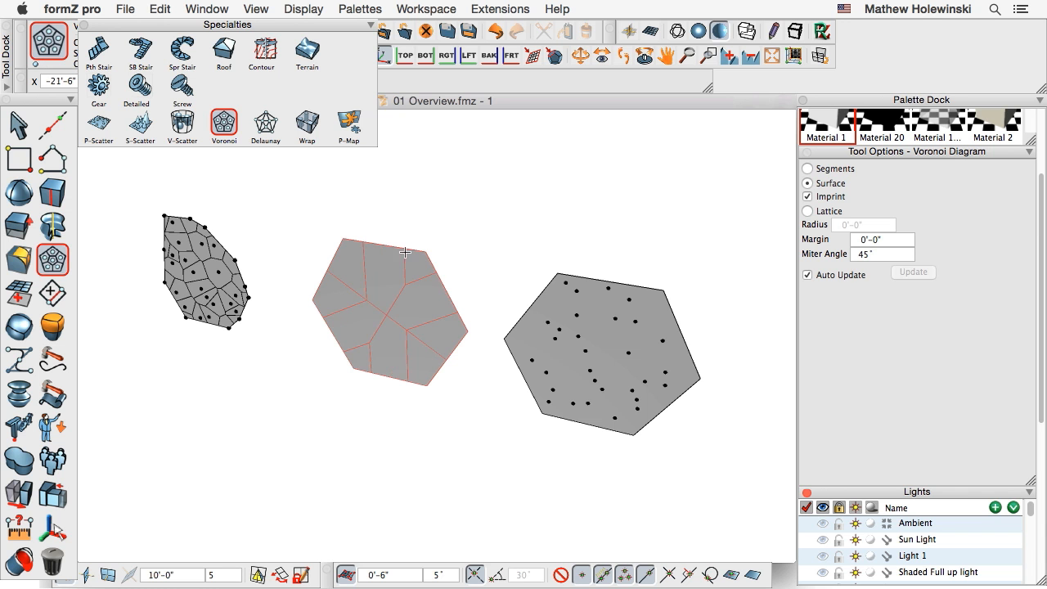
{"action": "left_click", "coordinate": [417, 306]}
{"action": "left_click", "coordinate": [406, 282]}
{"action": "left_click", "coordinate": [413, 276]}
{"action": "middle_click_drag", "start_coordinate": [470, 406], "coordinate": [498, 419]}
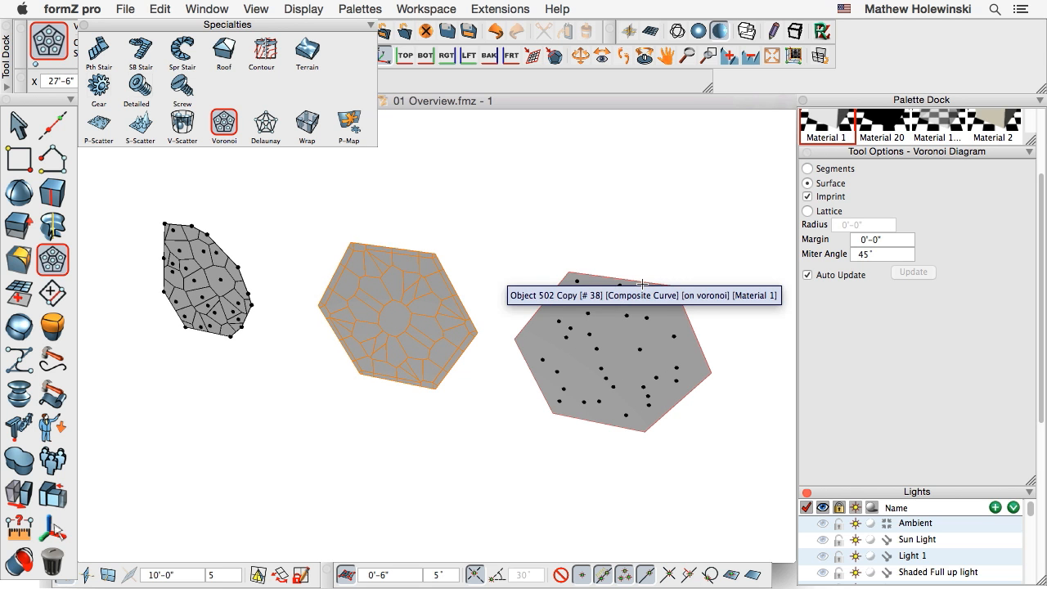
- Select the right hexagon together with its scattered points and generate a Voronoi surface from them
{"action": "left_click", "coordinate": [18, 124]}
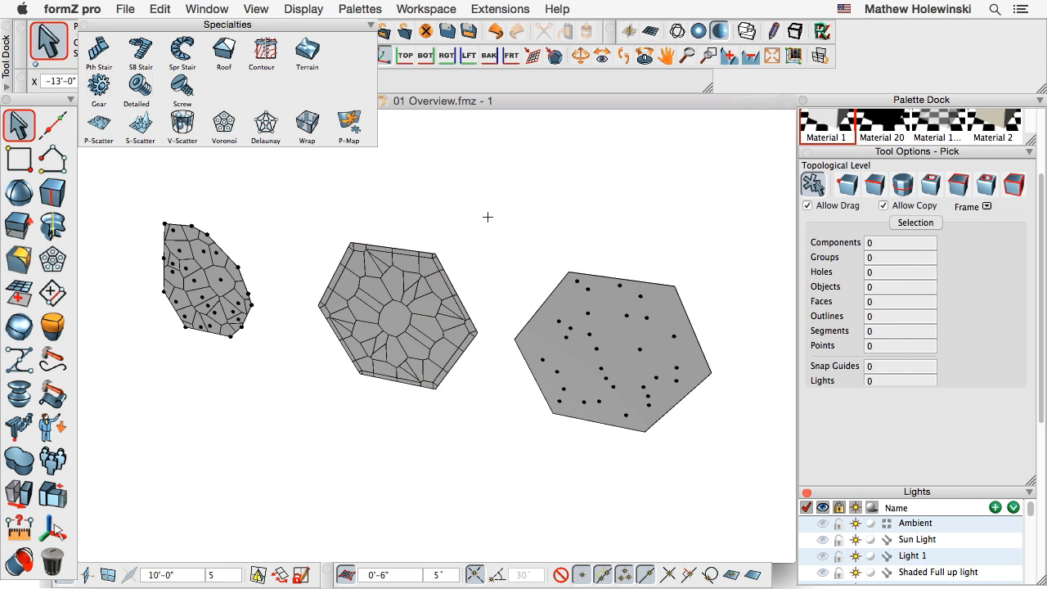
{"action": "left_click_drag", "start_coordinate": [485, 211], "coordinate": [738, 465]}
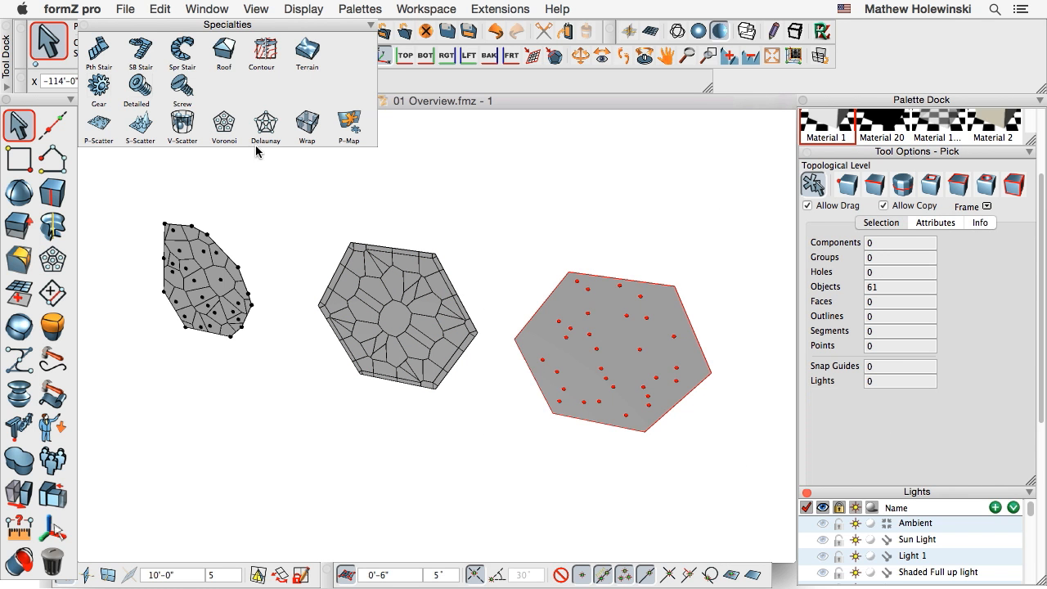
{"action": "left_click", "coordinate": [224, 122]}
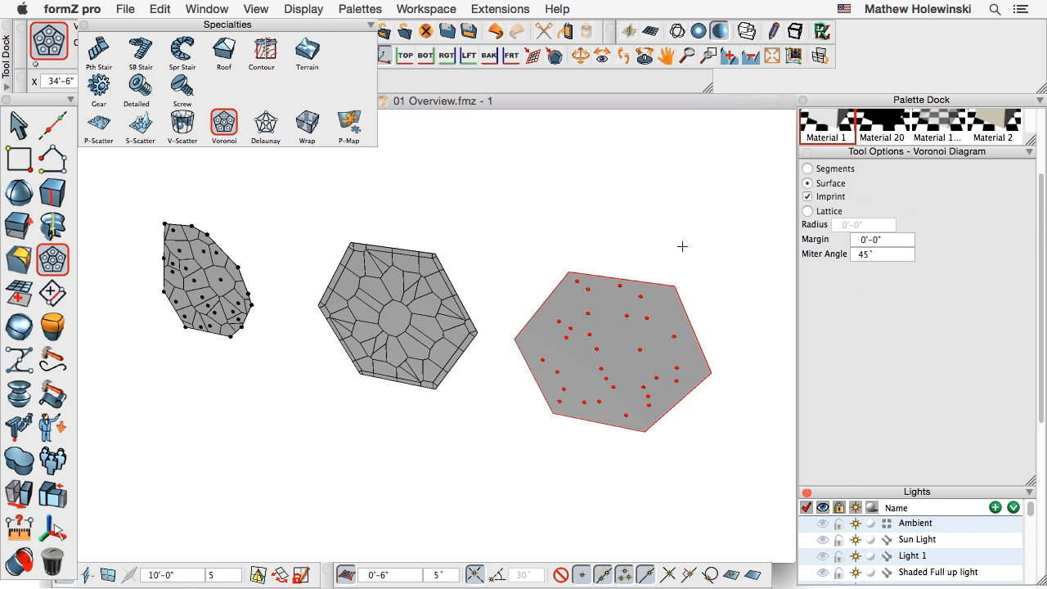
{"action": "left_click", "coordinate": [632, 233]}
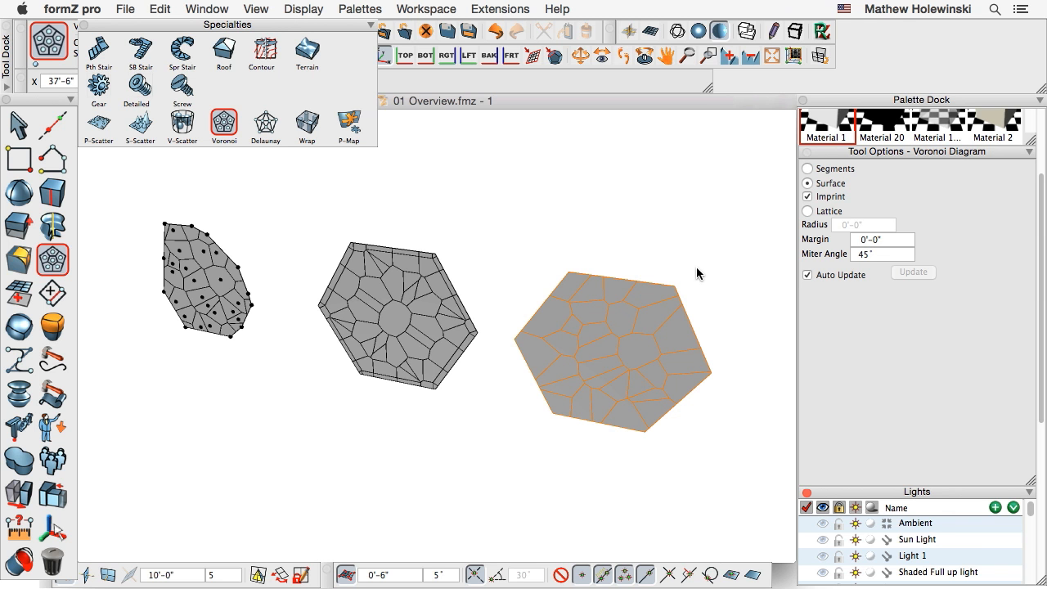
- Change the right hexagon's Voronoi diagram to a lattice with a radius of 3 inches and inspect its struts up close
{"action": "left_click", "coordinate": [829, 212]}
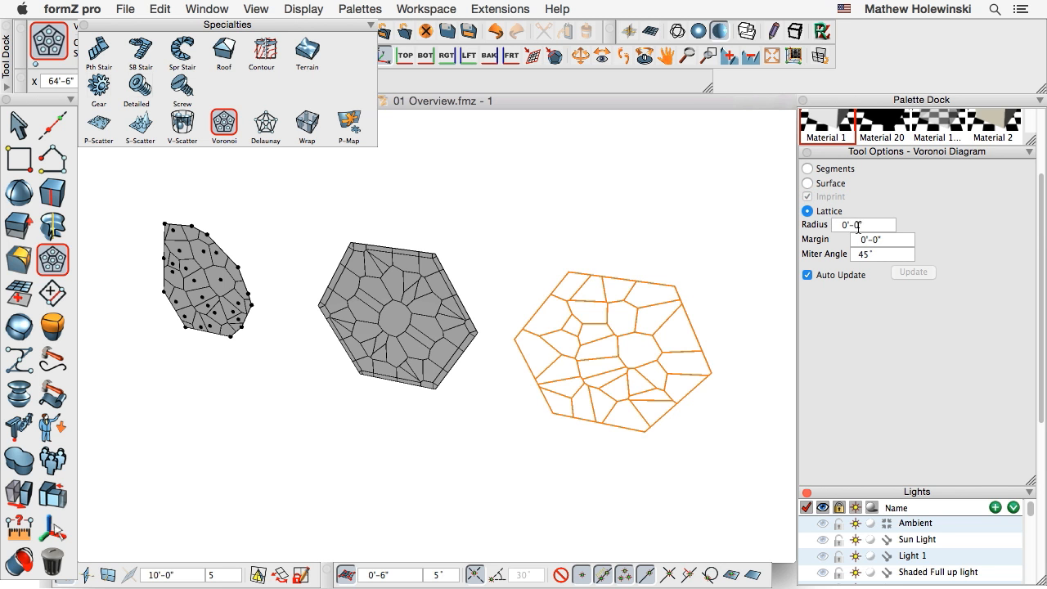
{"action": "left_click", "coordinate": [859, 227]}
{"action": "type", "text": "3"}
{"action": "key", "text": "Return"}
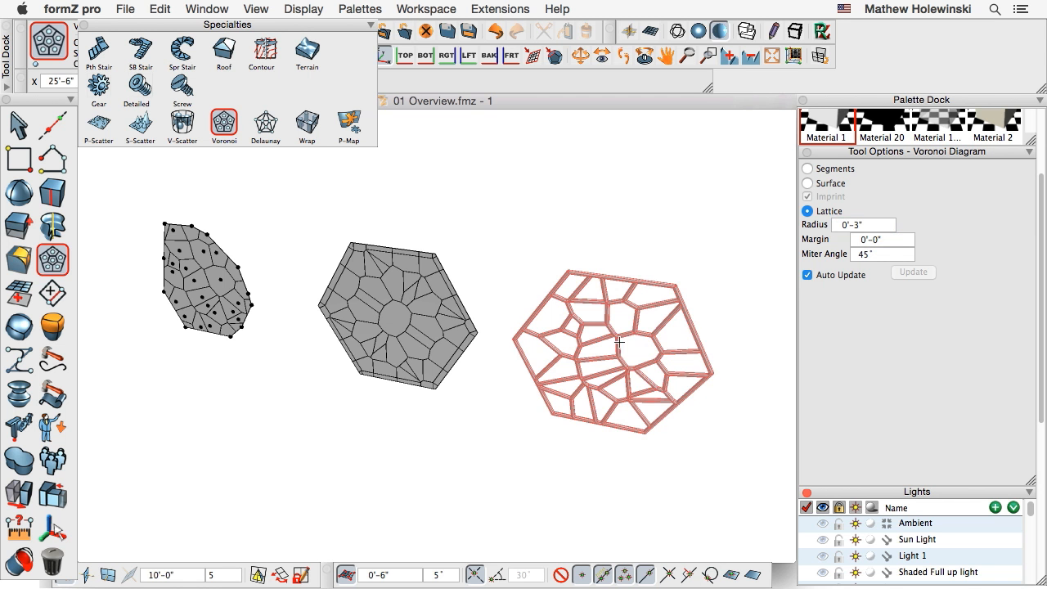
{"action": "scroll", "coordinate": [615, 341], "scroll_direction": "up", "scroll_amount": 2}
{"action": "scroll", "coordinate": [615, 342], "scroll_direction": "up", "scroll_amount": 4}
{"action": "mouse_move", "coordinate": [378, 420]}
{"action": "middle_mouse_down"}
{"action": "mouse_move", "coordinate": [460, 428]}
{"action": "mouse_move", "coordinate": [379, 423]}
{"action": "middle_mouse_up"}
{"action": "scroll", "coordinate": [556, 368], "scroll_direction": "down", "scroll_amount": 5}
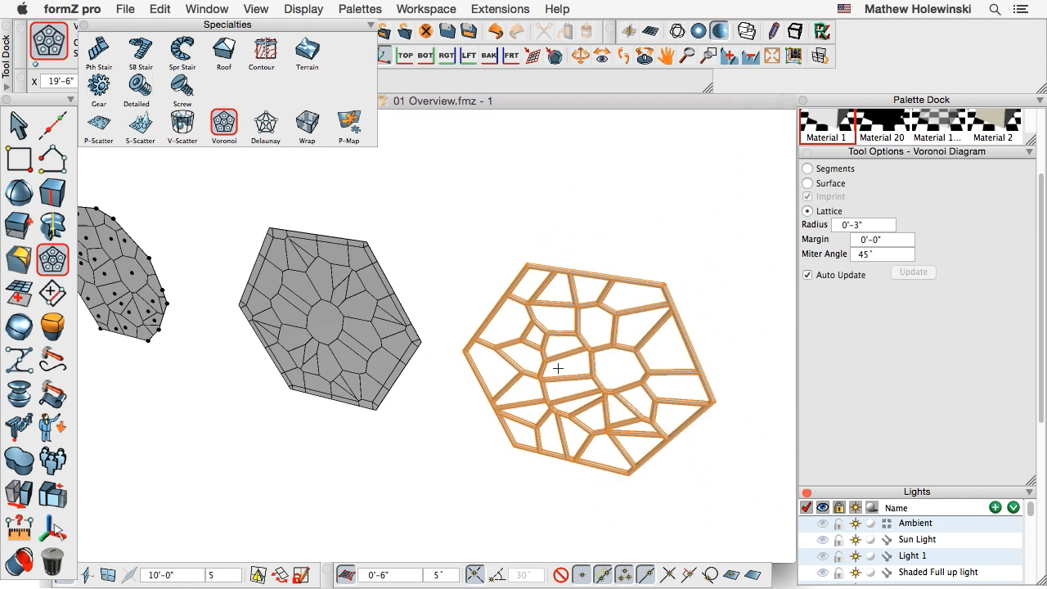
{"action": "scroll", "coordinate": [477, 334], "scroll_direction": "up", "scroll_amount": 1}
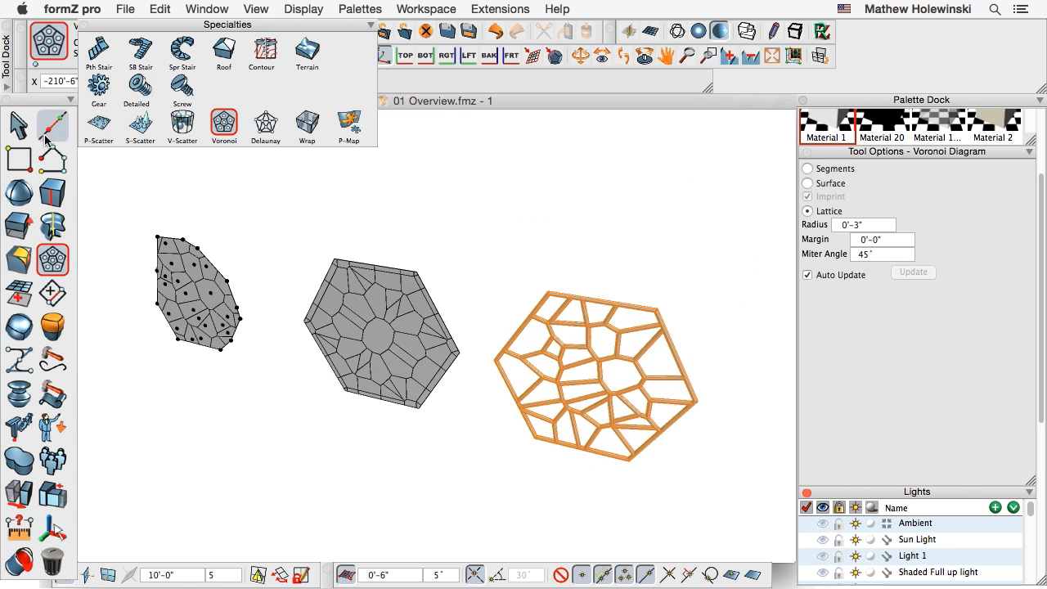
- Select the hexagon together with its scattered points and generate a Delaunay triangulation from them as a surface
{"action": "left_click", "coordinate": [18, 124]}
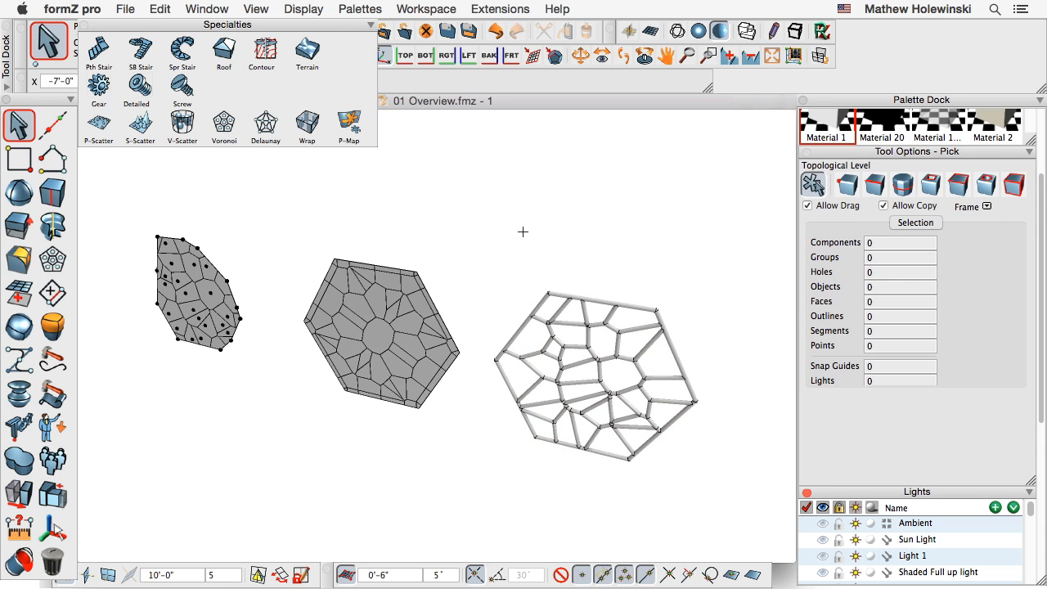
{"action": "left_click", "coordinate": [269, 126]}
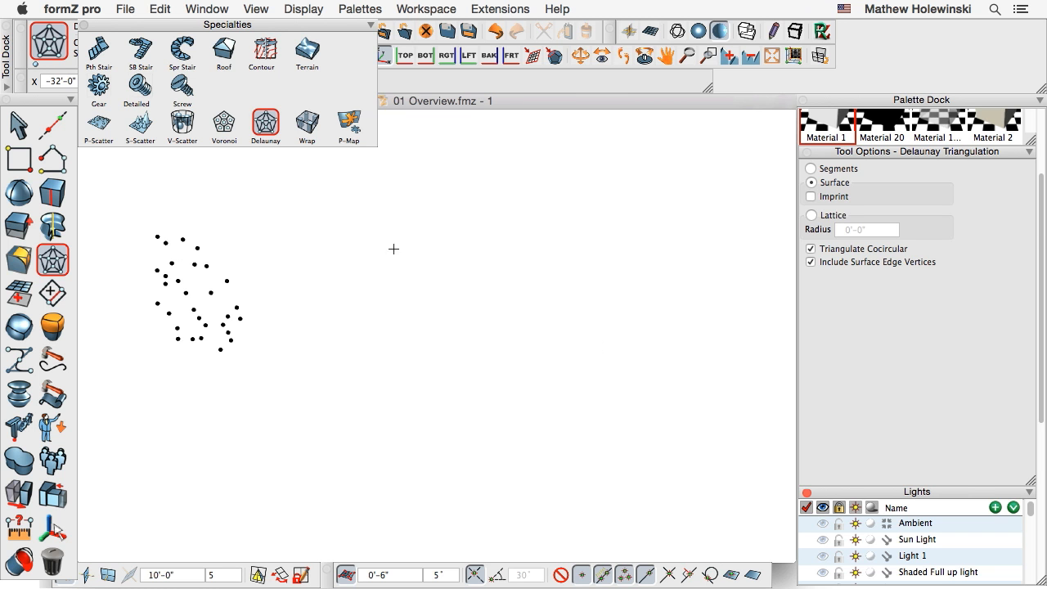
{"action": "left_click_drag", "start_coordinate": [393, 248], "coordinate": [434, 253]}
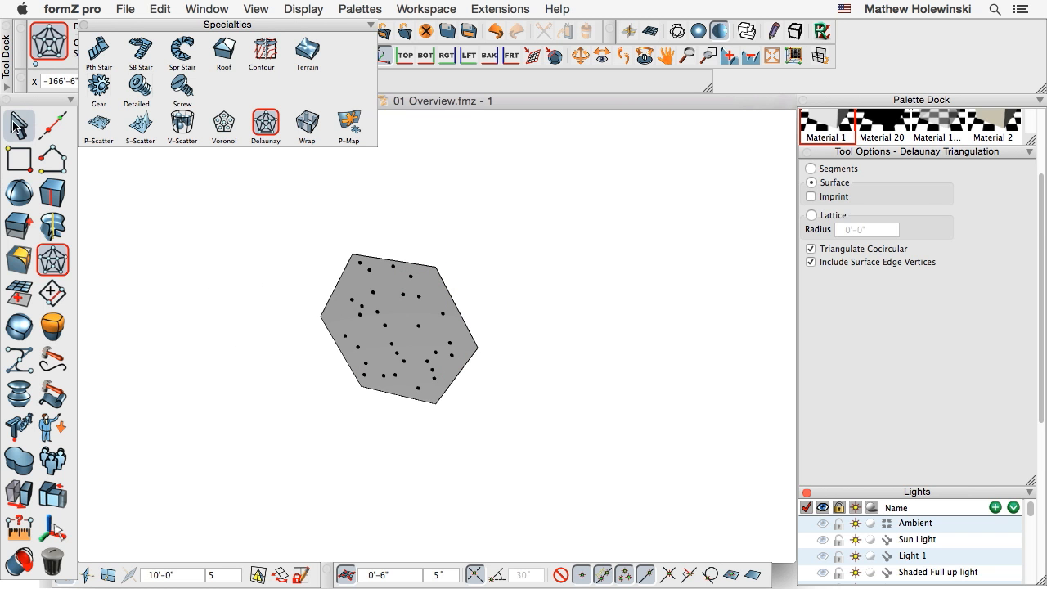
{"action": "key", "text": "Escape"}
{"action": "left_click_drag", "start_coordinate": [281, 221], "coordinate": [504, 437]}
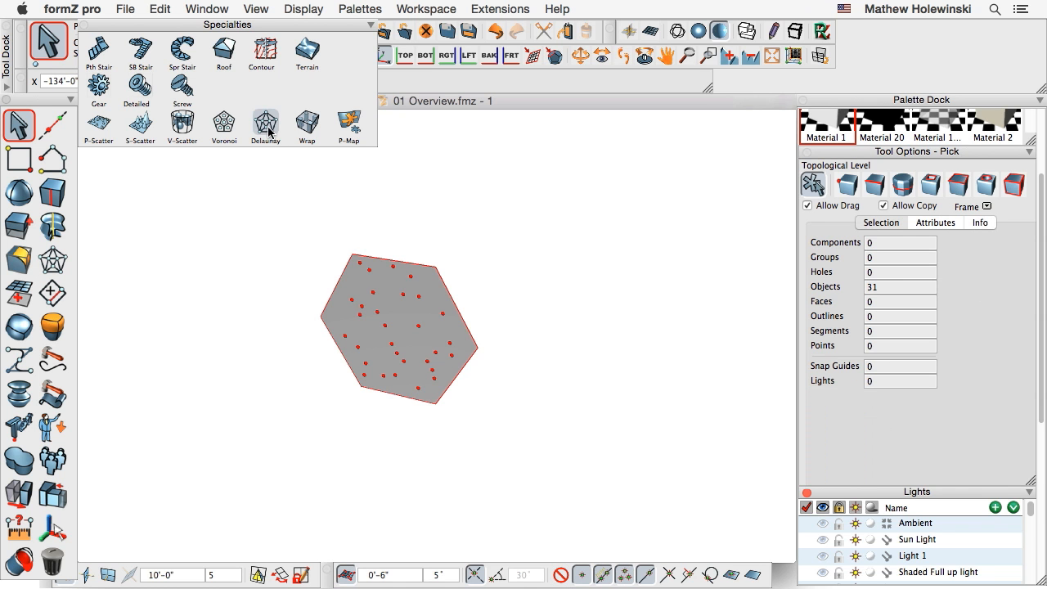
{"action": "left_click", "coordinate": [266, 125]}
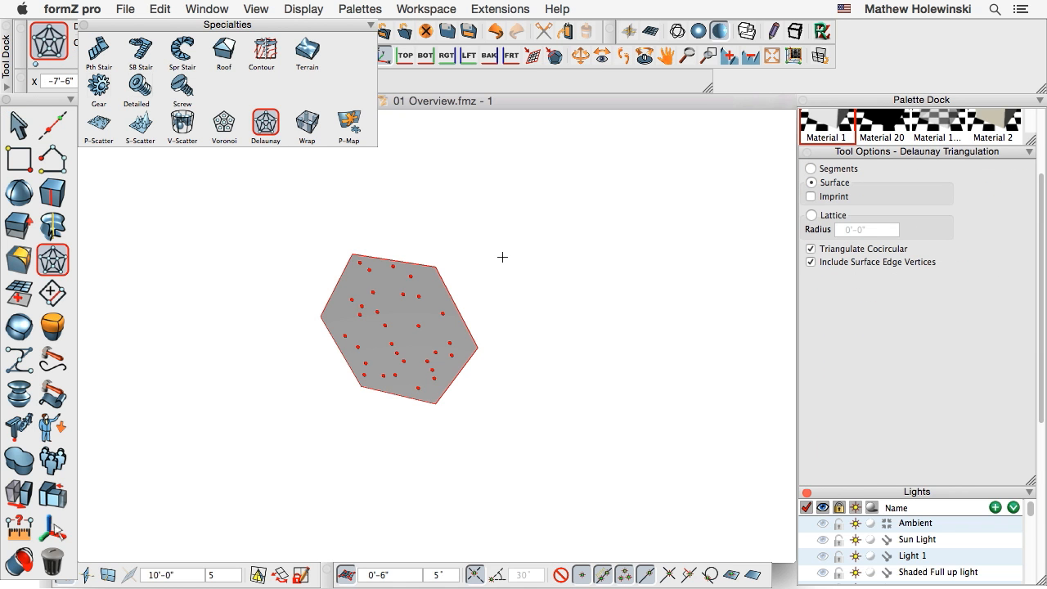
{"action": "scroll", "coordinate": [392, 324], "scroll_direction": "up", "scroll_amount": 2}
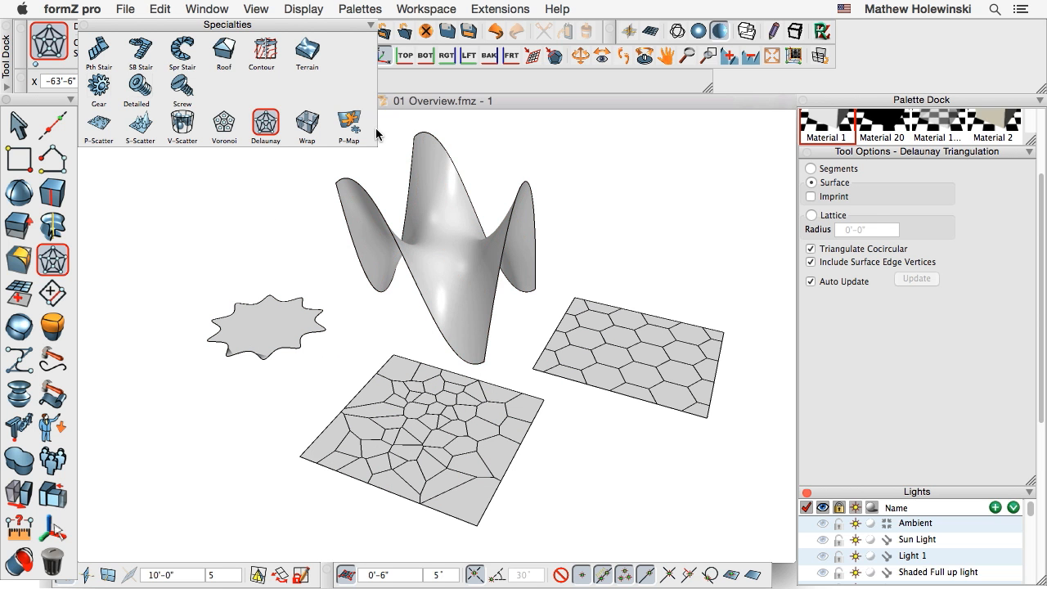
- Map the star-shaped outline onto the curved surface with Parametric Map, using Imprint with one U copy and one V copy
{"action": "left_click", "coordinate": [350, 124]}
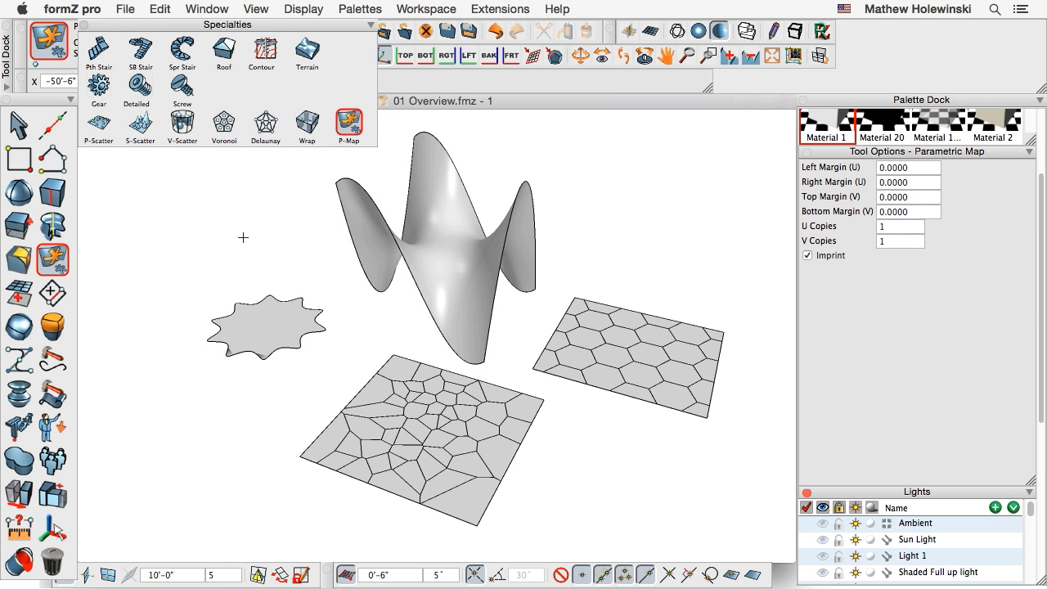
{"action": "left_click", "coordinate": [276, 326]}
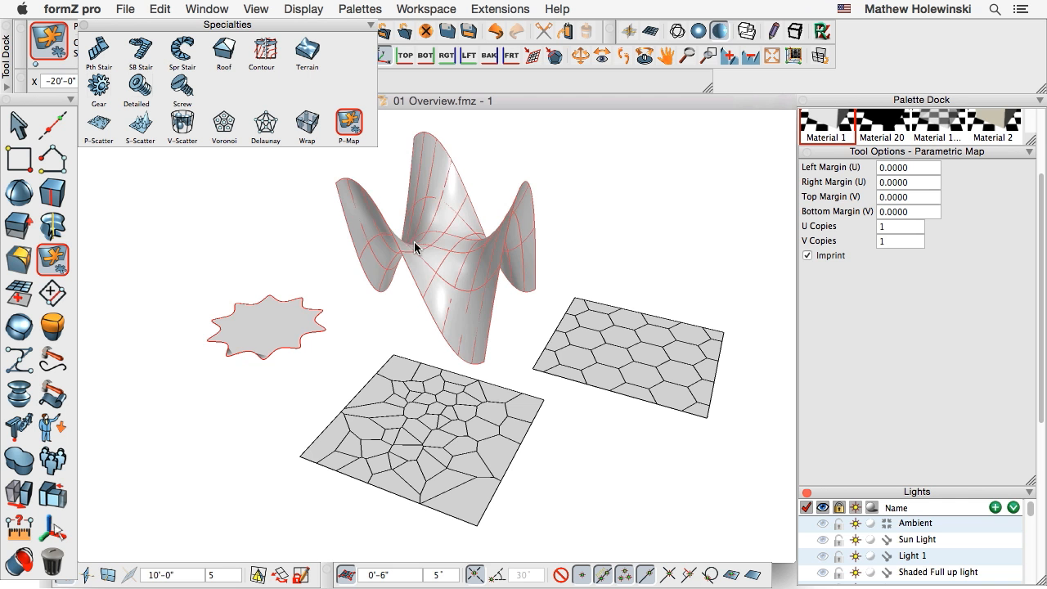
{"action": "left_click", "coordinate": [437, 241]}
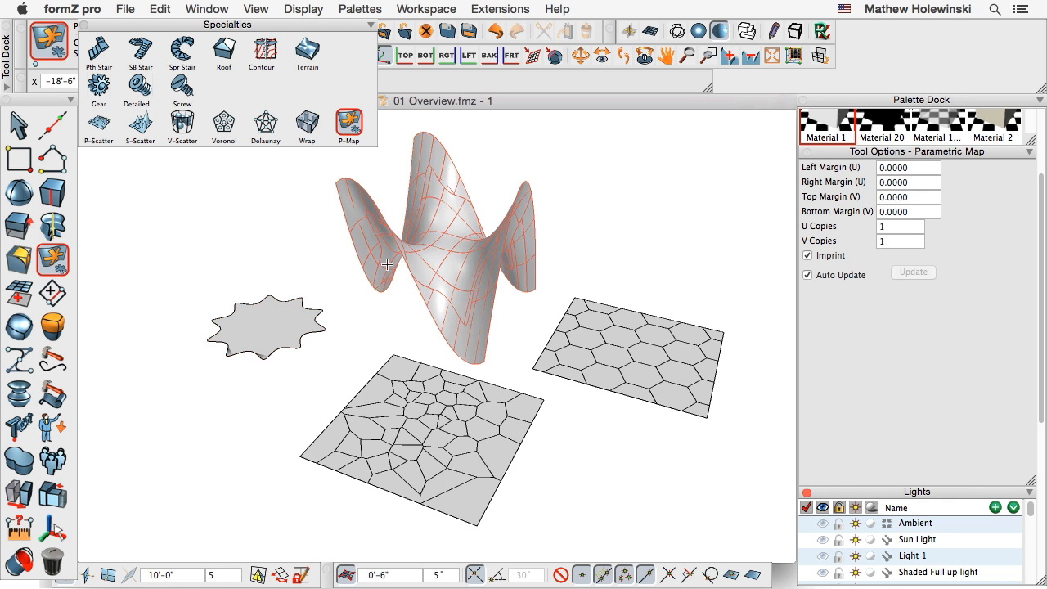
{"action": "middle_click_drag", "start_coordinate": [542, 191], "coordinate": [420, 204]}
{"action": "middle_click_drag", "start_coordinate": [675, 304], "coordinate": [597, 197]}
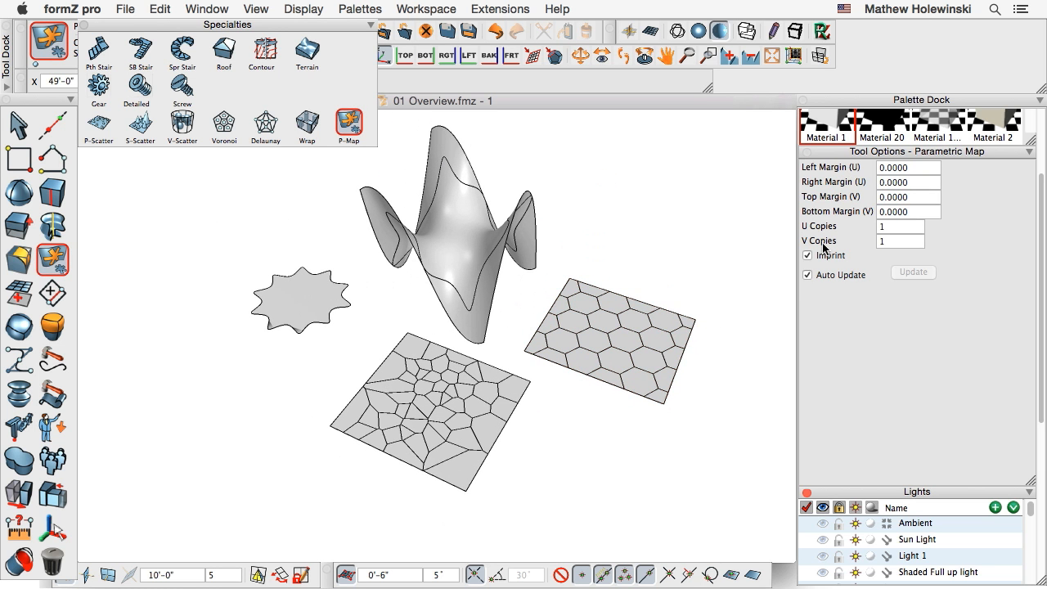
{"action": "middle_click_drag", "start_coordinate": [538, 321], "coordinate": [520, 309]}
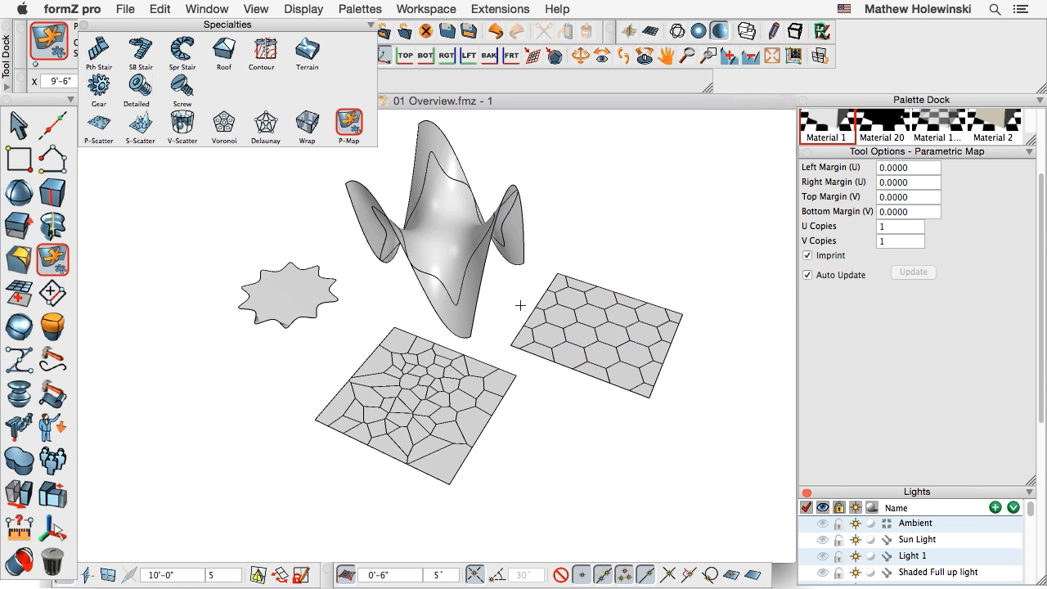
- Map the irregular Voronoi pattern of the square onto the curved surface as a parametric imprint
{"action": "left_click", "coordinate": [439, 409]}
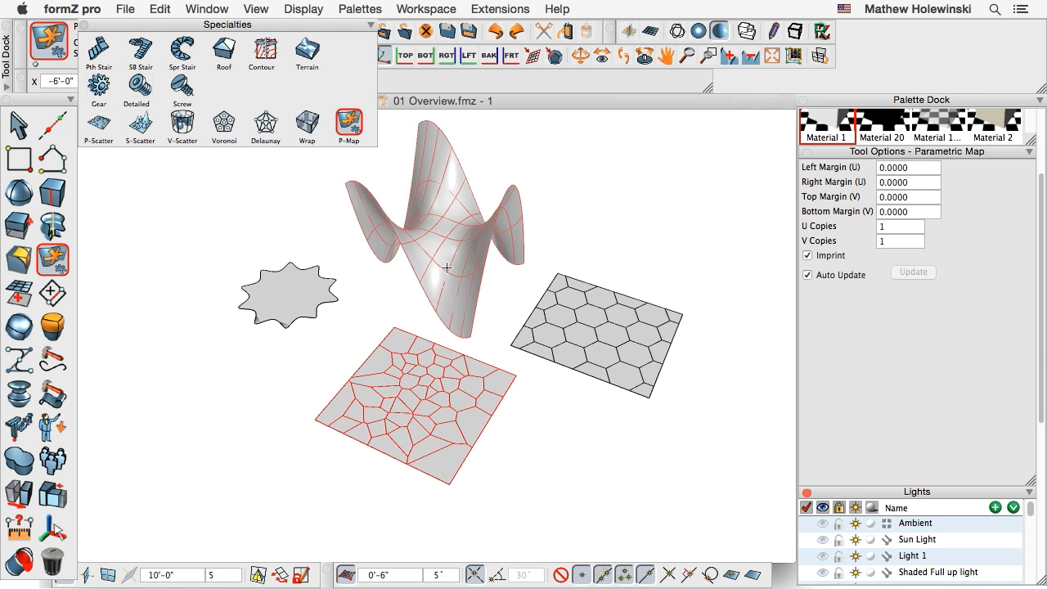
{"action": "left_click", "coordinate": [542, 376]}
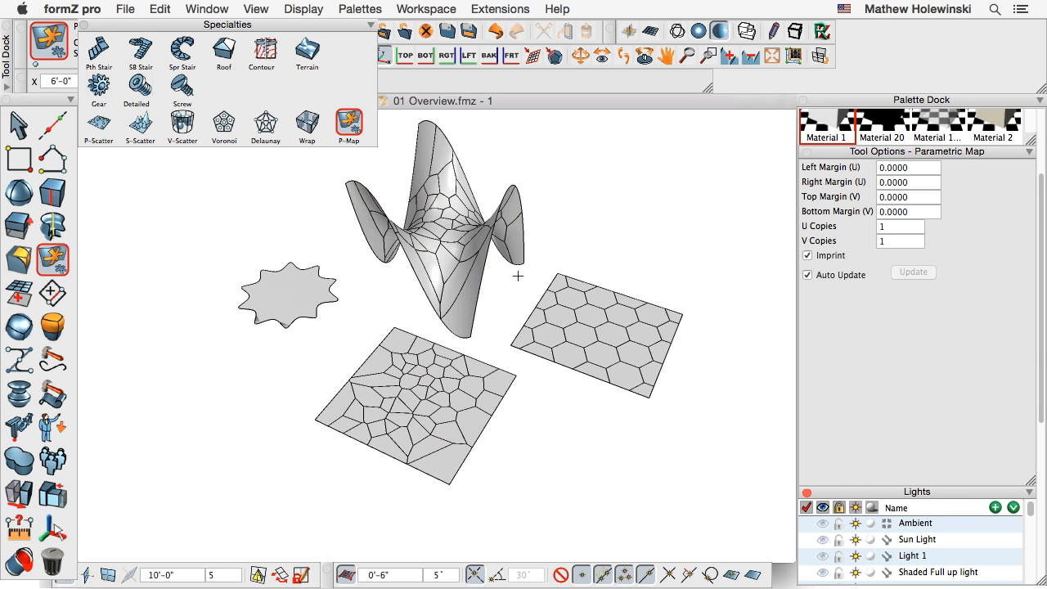
{"action": "middle_click_drag", "start_coordinate": [517, 276], "coordinate": [526, 296]}
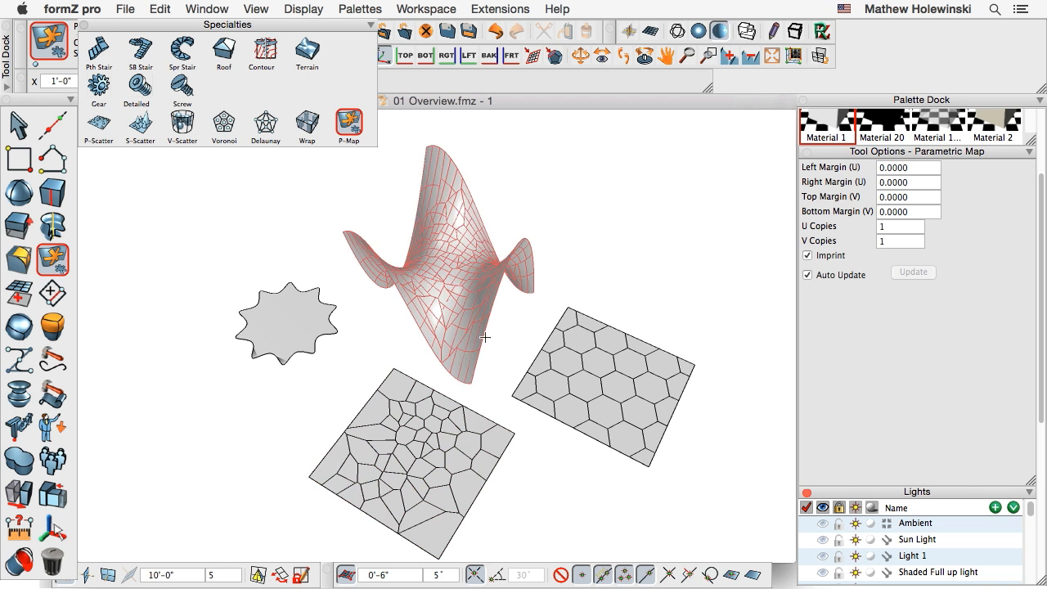
- Map the hexagonal grid pattern onto the curved surface as a parametric imprint and inspect it from above
{"action": "mouse_move", "coordinate": [518, 336]}
{"action": "middle_mouse_down"}
{"action": "mouse_move", "coordinate": [502, 306]}
{"action": "mouse_move", "coordinate": [513, 332]}
{"action": "mouse_move", "coordinate": [497, 346]}
{"action": "mouse_move", "coordinate": [493, 313]}
{"action": "middle_mouse_up"}
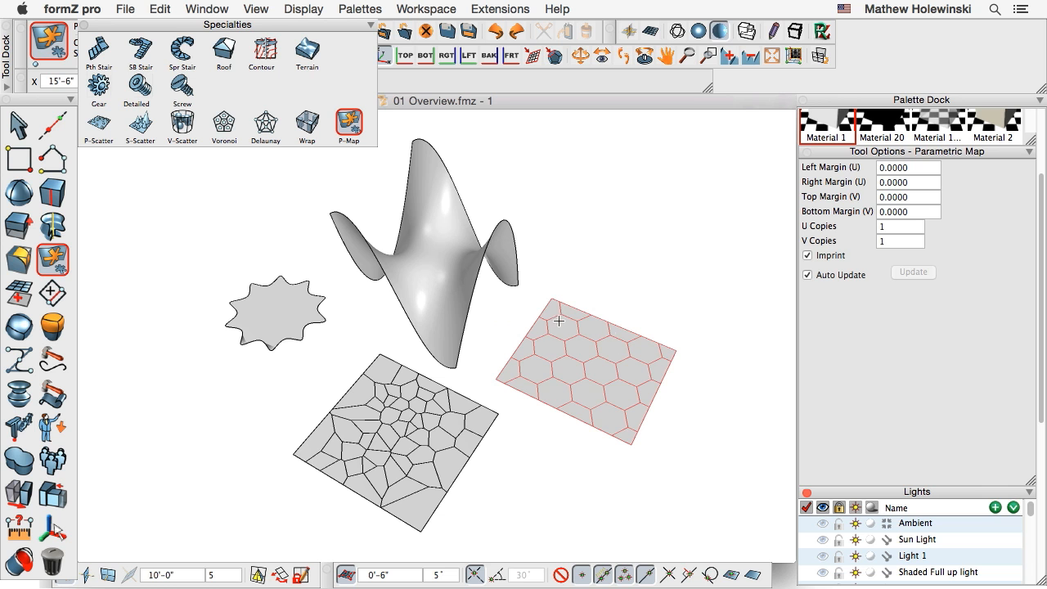
{"action": "left_click", "coordinate": [592, 359]}
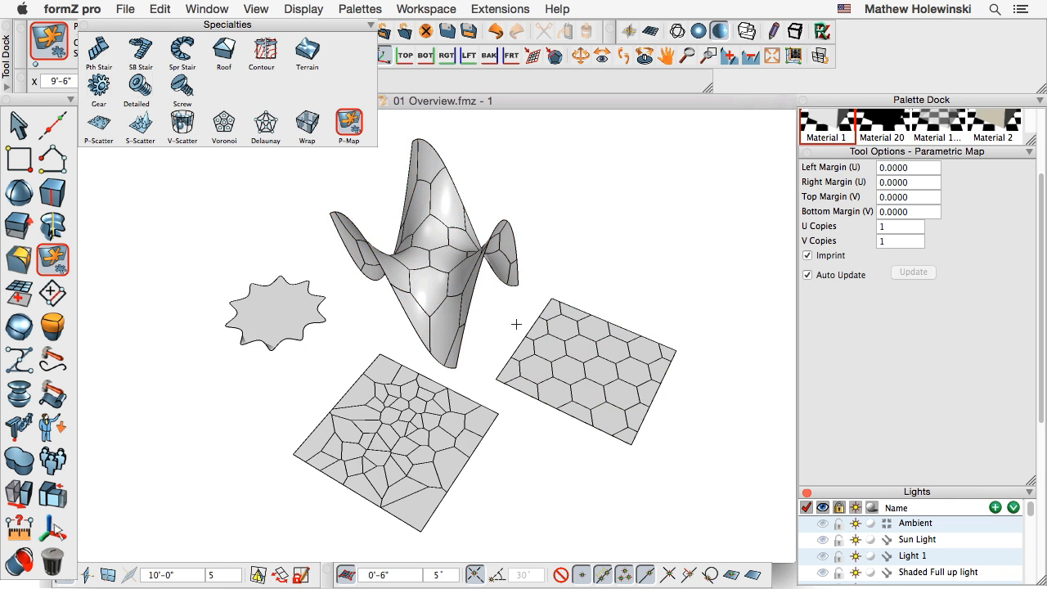
{"action": "middle_click_drag", "start_coordinate": [519, 322], "coordinate": [521, 450]}
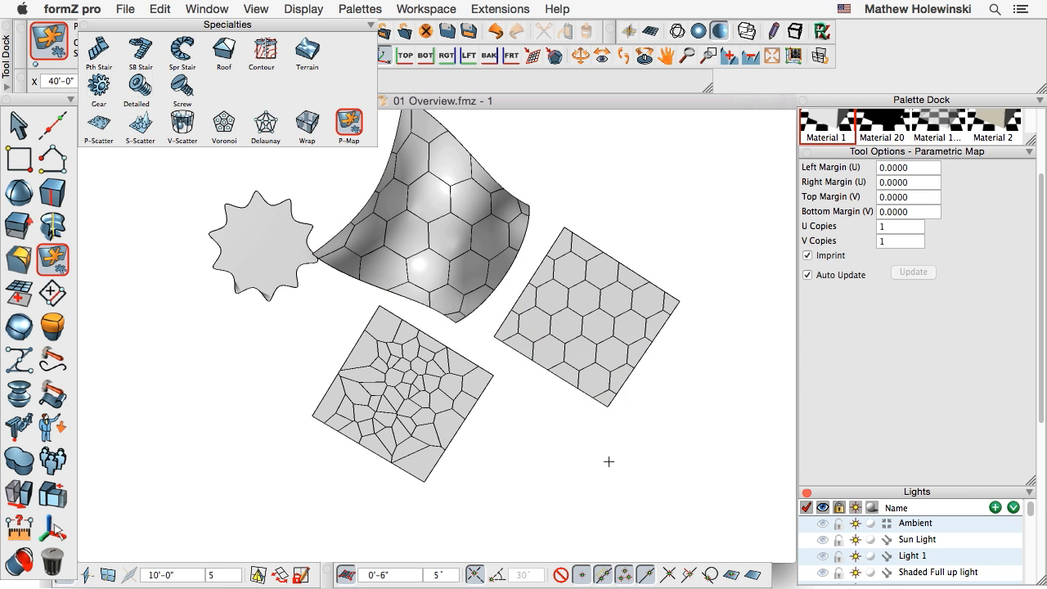
{"action": "middle_click_drag", "start_coordinate": [587, 467], "coordinate": [684, 480]}
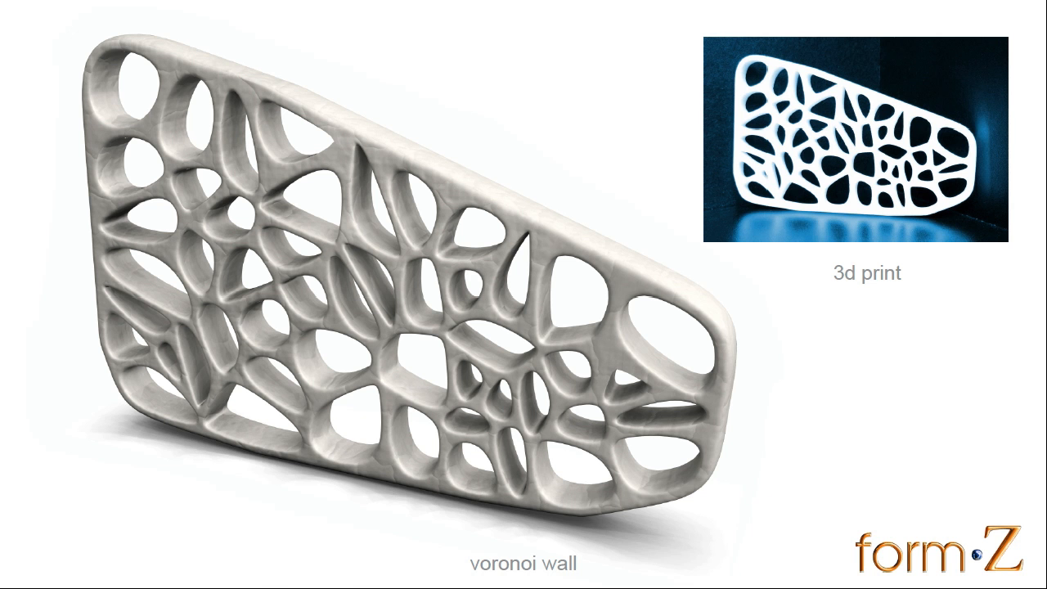
- Switch to formZ with 02 Wall.fmz and scatter points over the four-sided wall surface with a maximum of 100 copies
{"action": "key", "text": "super+Tab"}
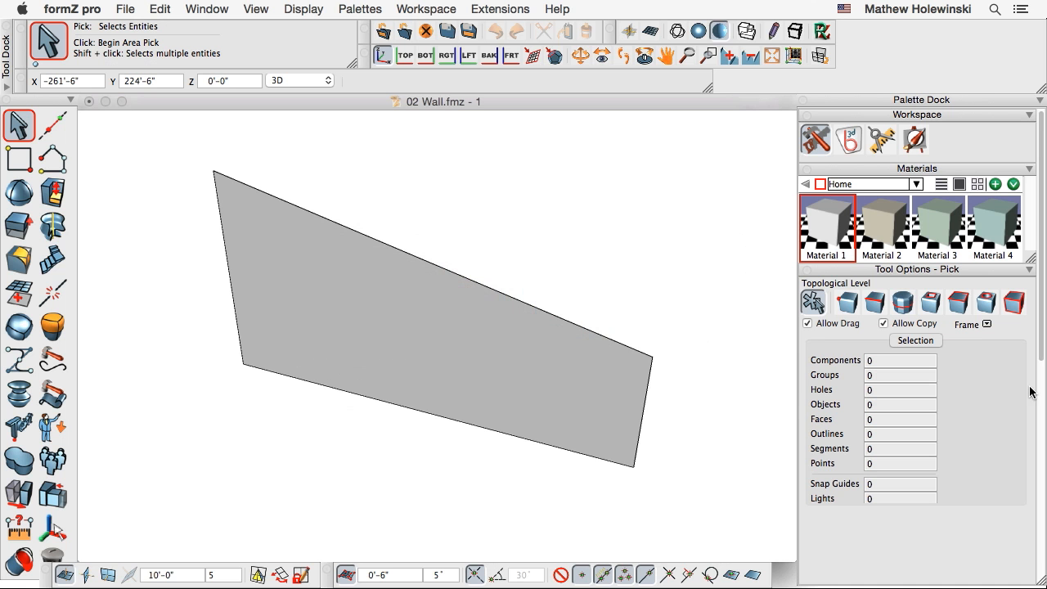
{"action": "mouse_move", "coordinate": [610, 476]}
{"action": "middle_mouse_down"}
{"action": "mouse_move", "coordinate": [307, 402]}
{"action": "mouse_move", "coordinate": [369, 380]}
{"action": "mouse_move", "coordinate": [607, 458]}
{"action": "middle_mouse_up"}
{"action": "mouse_move", "coordinate": [58, 325]}
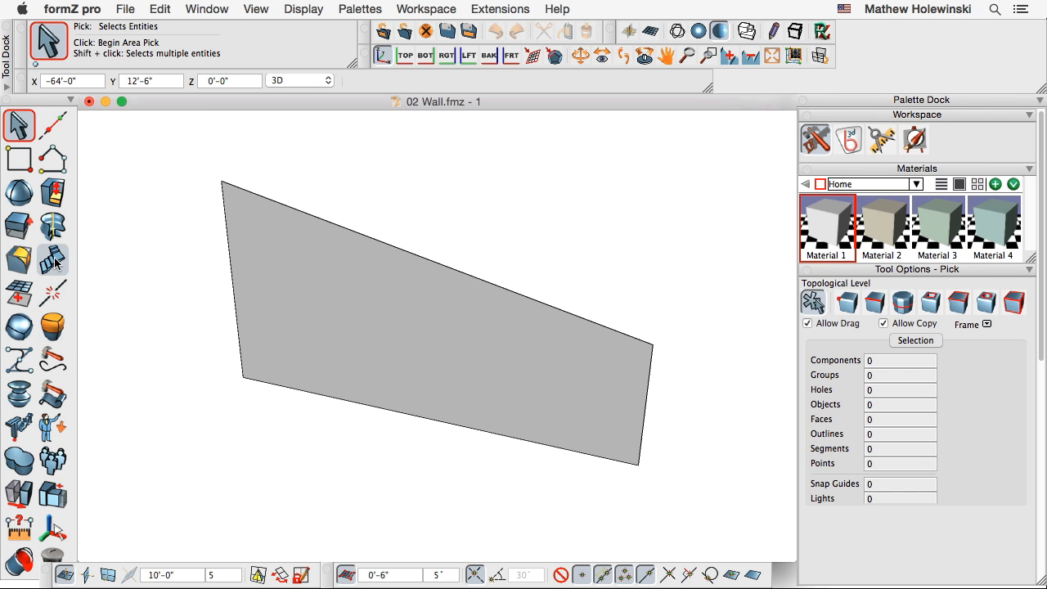
{"action": "mouse_move", "coordinate": [53, 259]}
{"action": "left_click", "coordinate": [81, 370]}
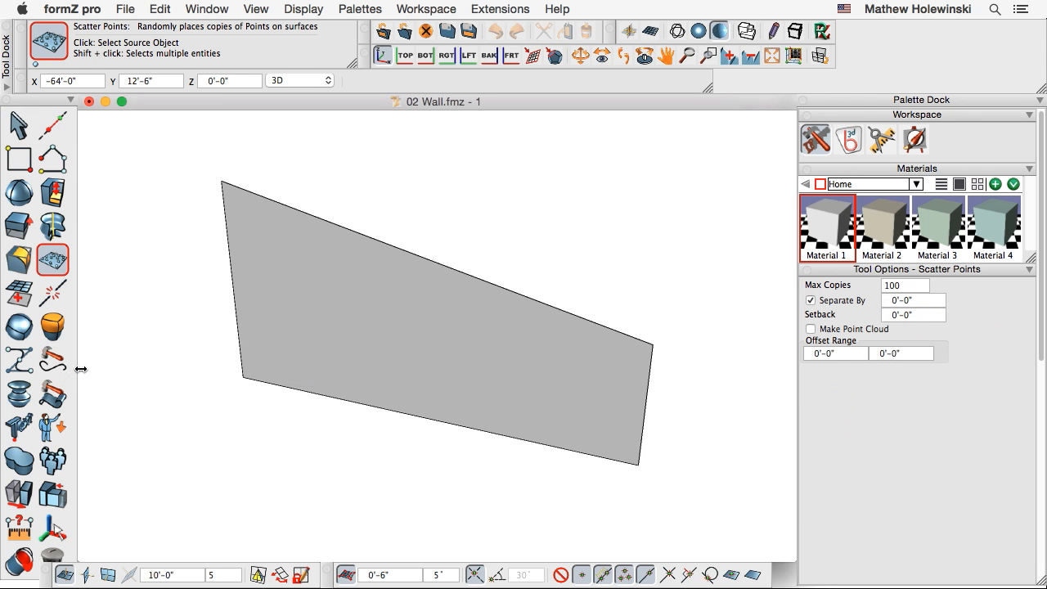
{"action": "left_click", "coordinate": [427, 327]}
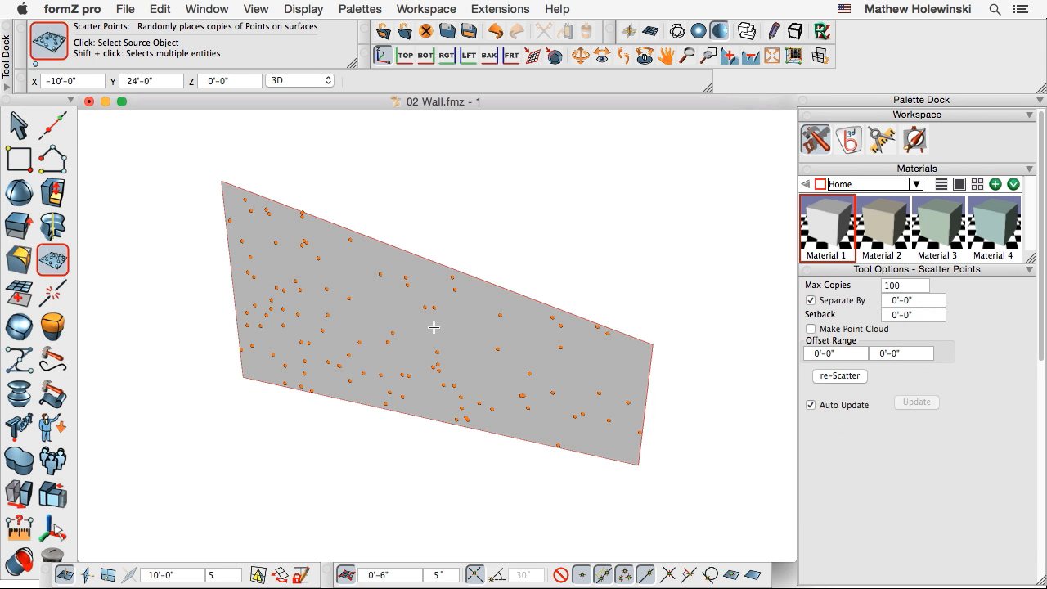
- Limit the scatter to 25 maximum copies, separated by 1'-0" and set back 1'-0" from the wall's edges
{"action": "left_click", "coordinate": [906, 285]}
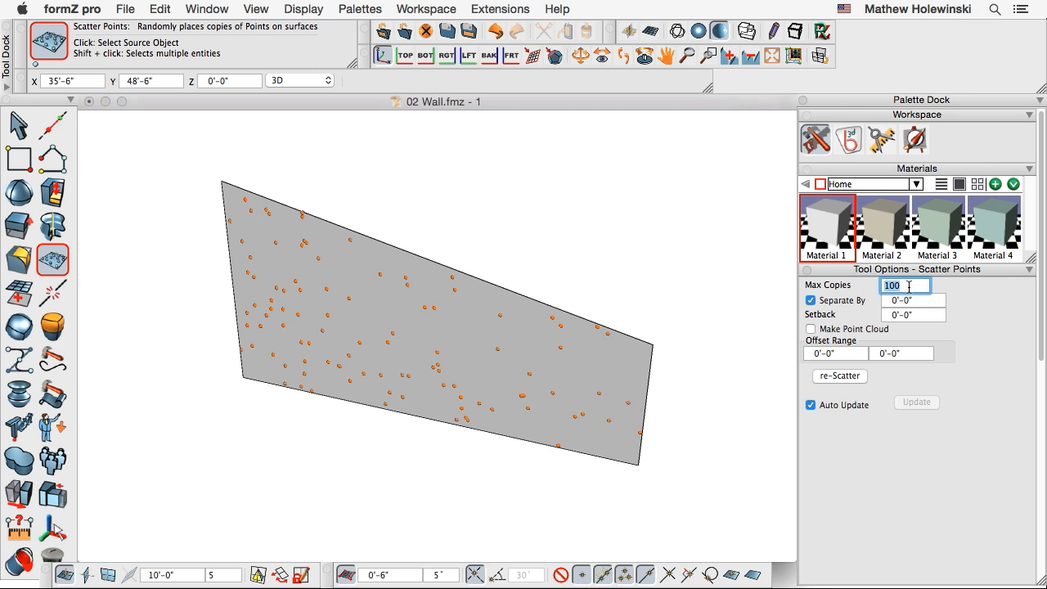
{"action": "type", "text": "25"}
{"action": "key", "text": "Return"}
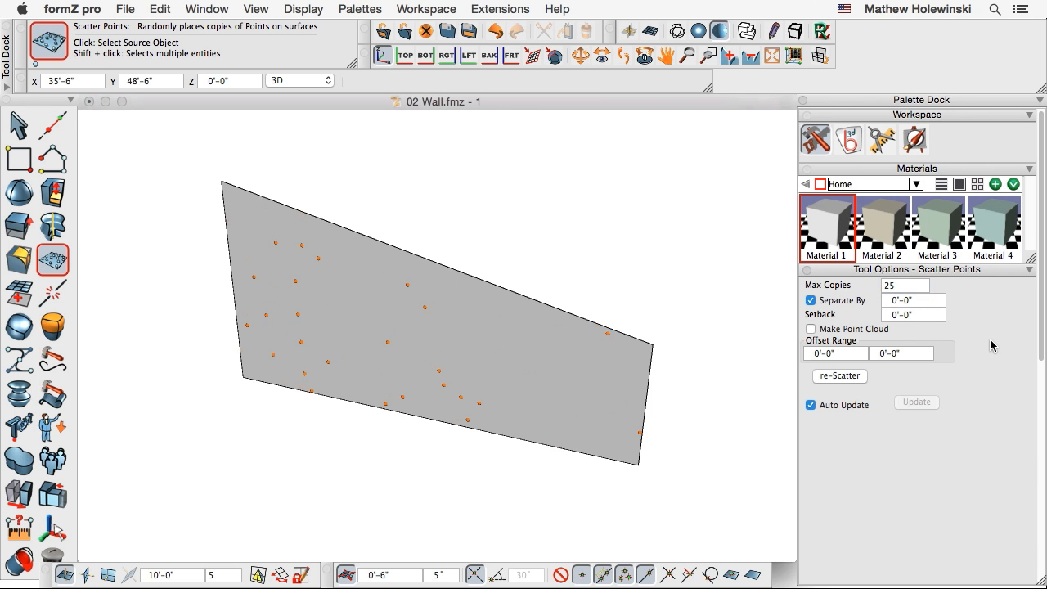
{"action": "left_click", "coordinate": [915, 301]}
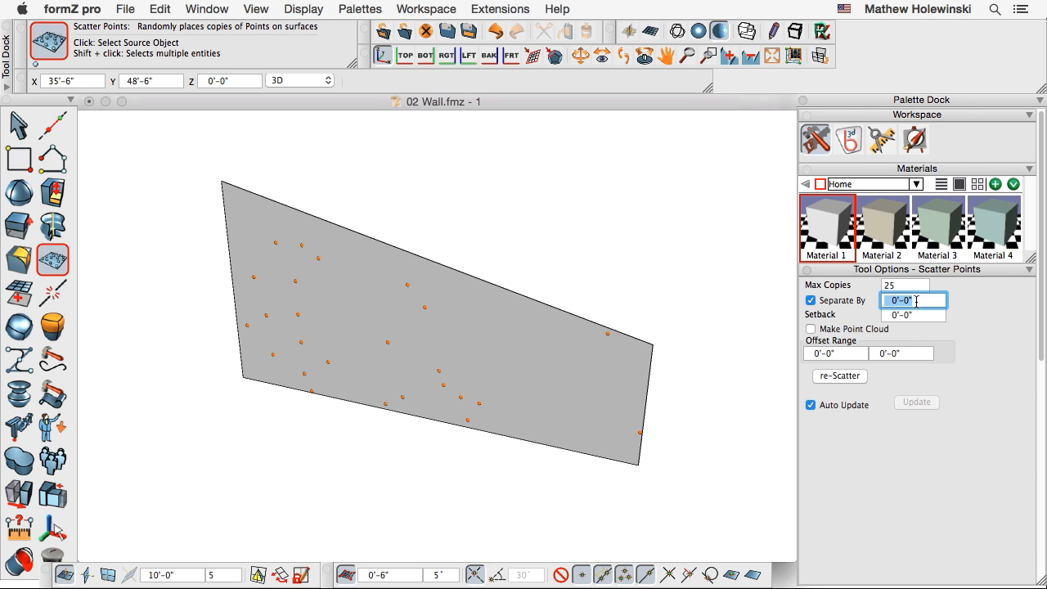
{"action": "type", "text": "1"}
{"action": "key", "text": "Return"}
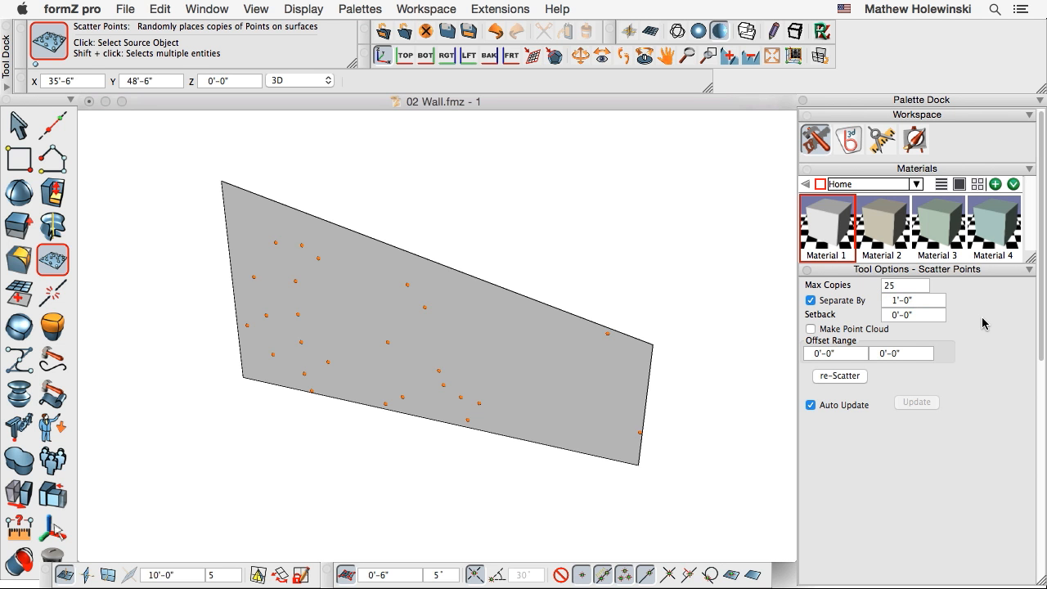
{"action": "left_click", "coordinate": [921, 316]}
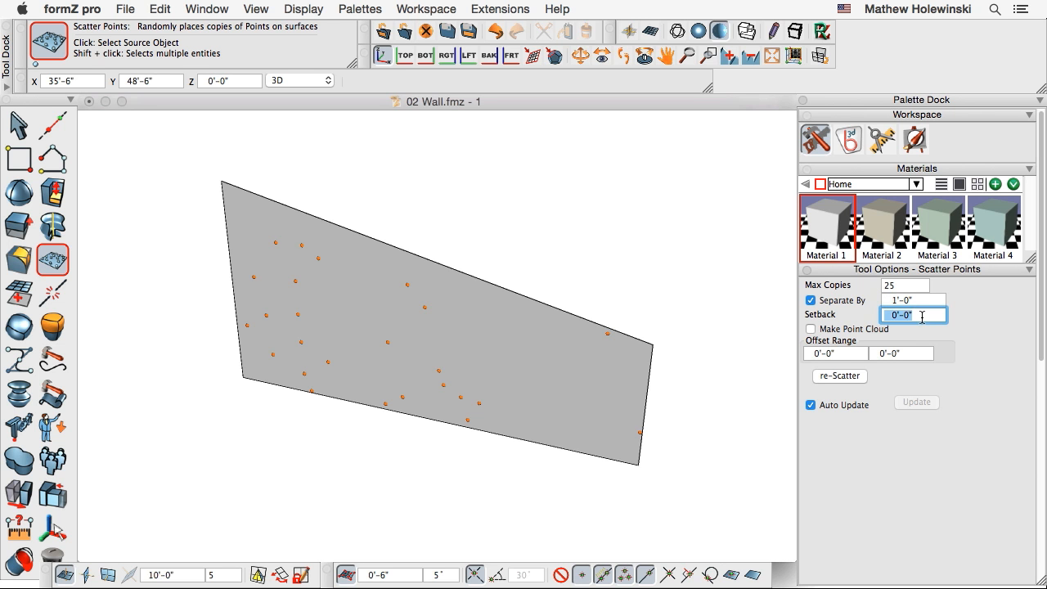
{"action": "type", "text": "1"}
{"action": "key", "text": "Return"}
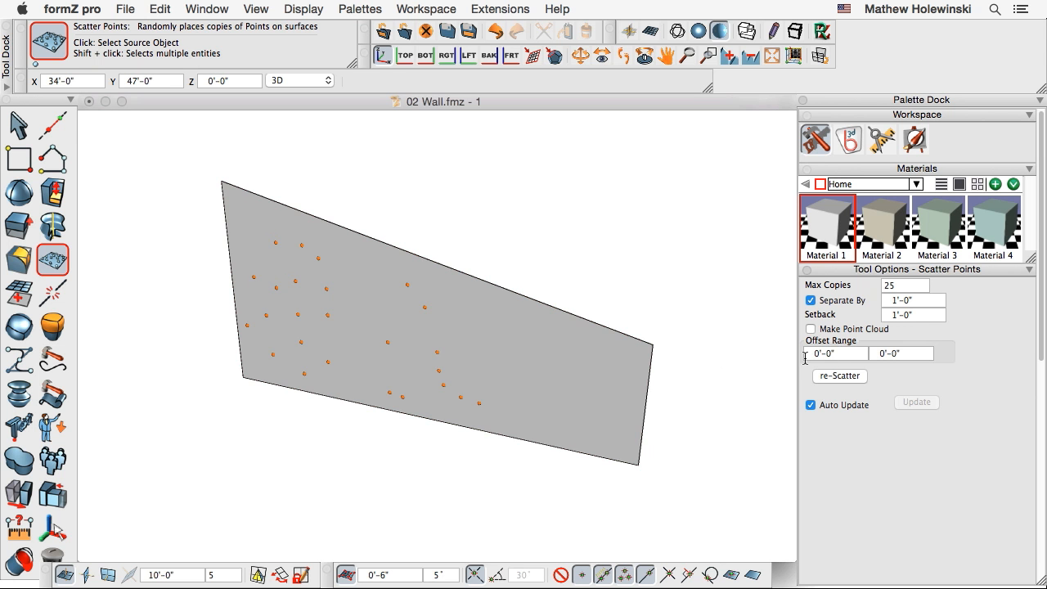
- Re-scatter the wall's points twice to get a different random distribution
{"action": "middle_click_drag", "start_coordinate": [607, 421], "coordinate": [665, 381]}
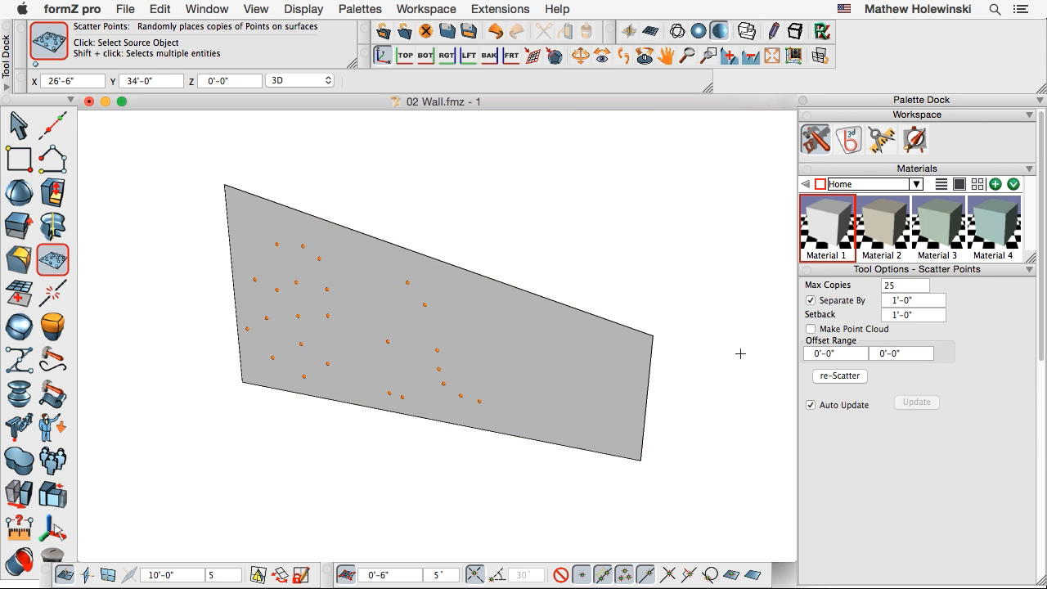
{"action": "left_click", "coordinate": [842, 380]}
{"action": "left_click", "coordinate": [842, 380]}
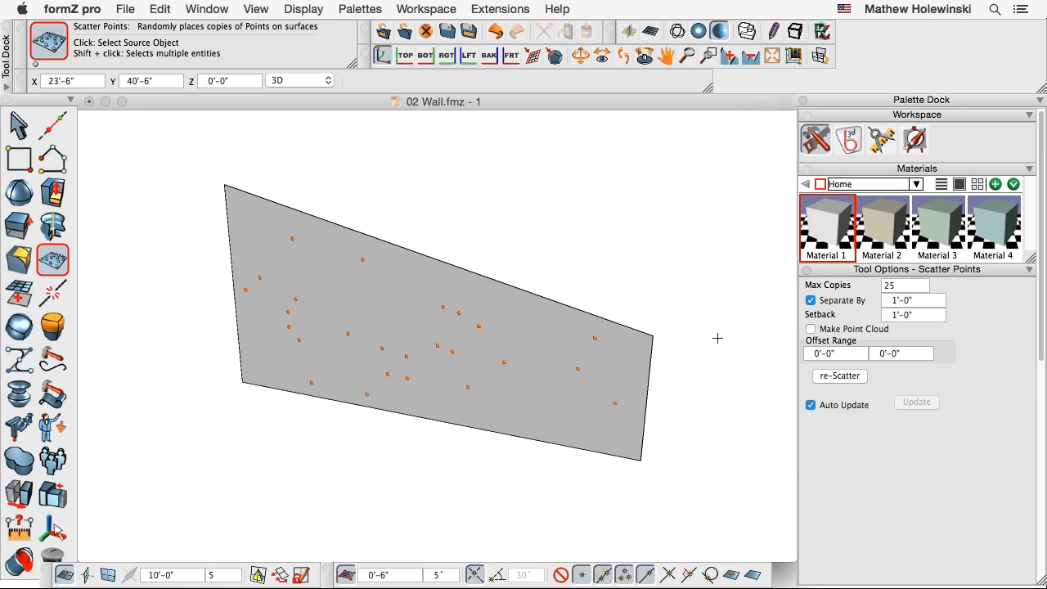
- Select the wall surface with all its scattered points and imprint a Voronoi surface diagram on it
{"action": "left_click", "coordinate": [18, 124]}
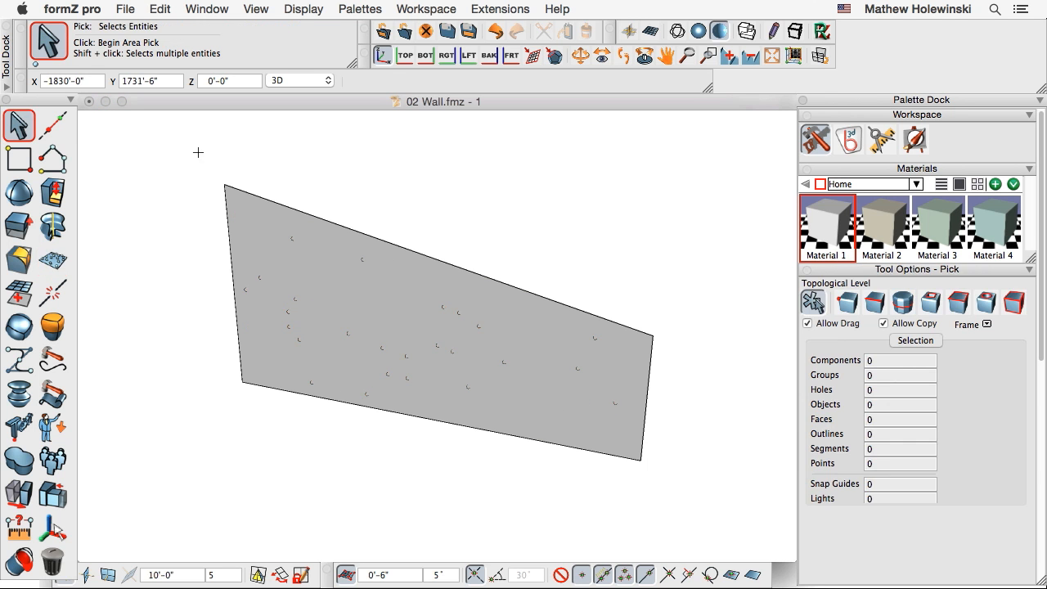
{"action": "left_click_drag", "start_coordinate": [183, 155], "coordinate": [687, 484]}
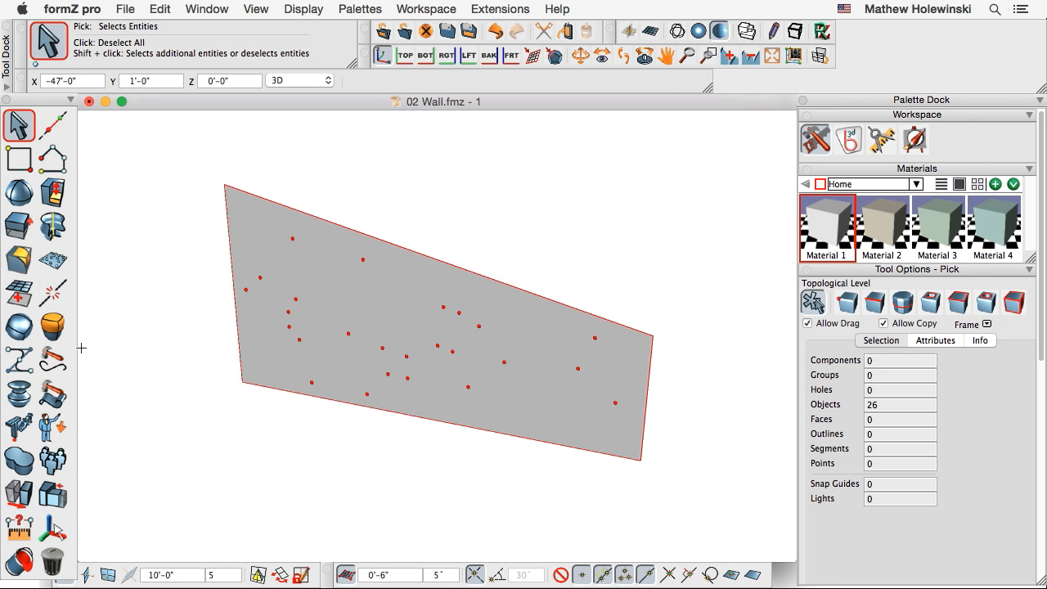
{"action": "left_click_drag", "start_coordinate": [54, 262], "coordinate": [204, 366]}
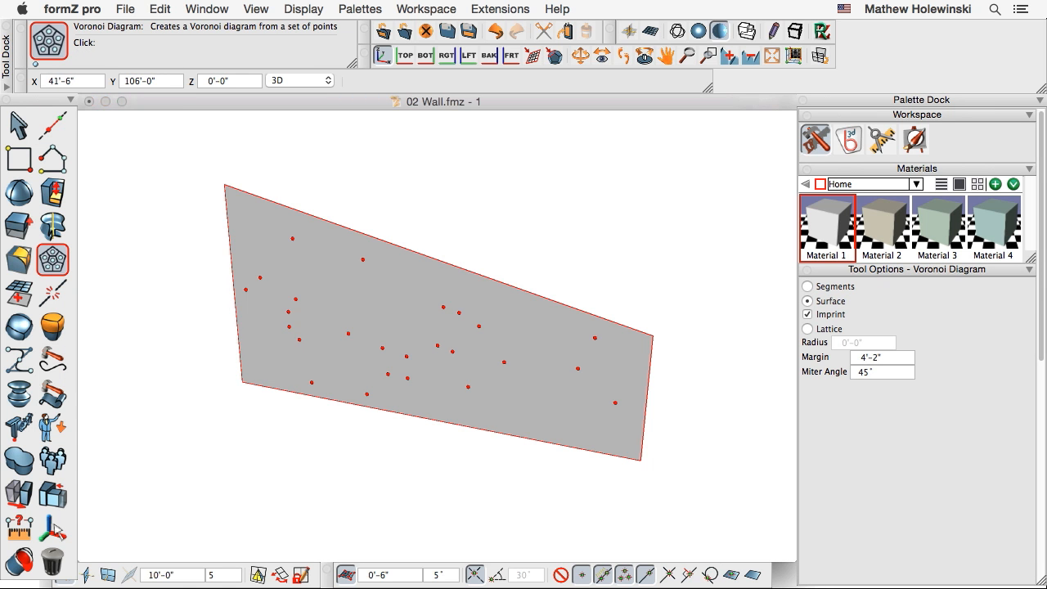
{"action": "left_click", "coordinate": [563, 157]}
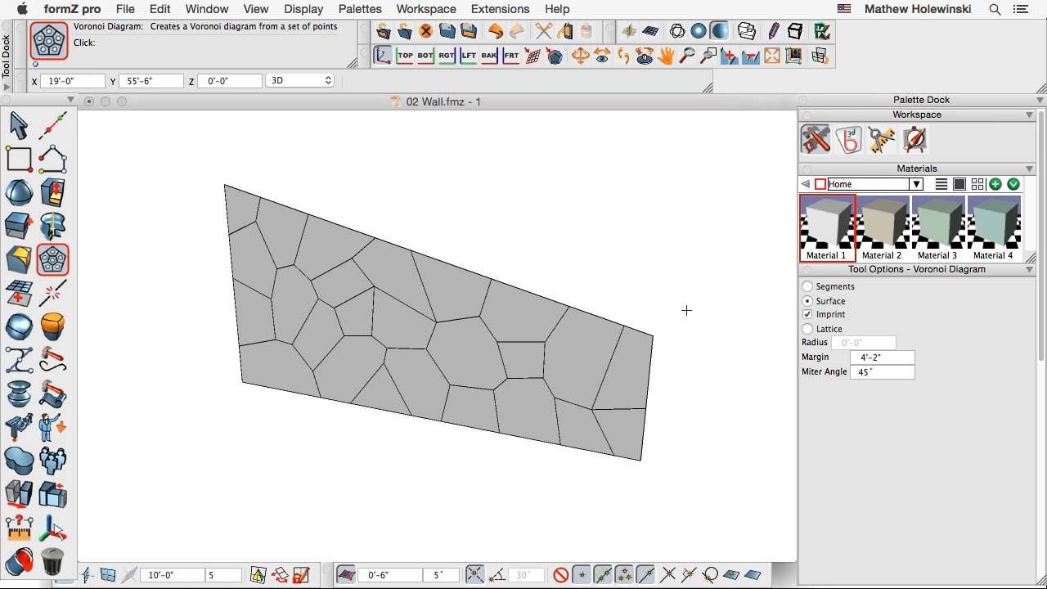
{"action": "mouse_move", "coordinate": [642, 305]}
{"action": "middle_mouse_down"}
{"action": "mouse_move", "coordinate": [409, 307]}
{"action": "mouse_move", "coordinate": [641, 313]}
{"action": "middle_mouse_up"}
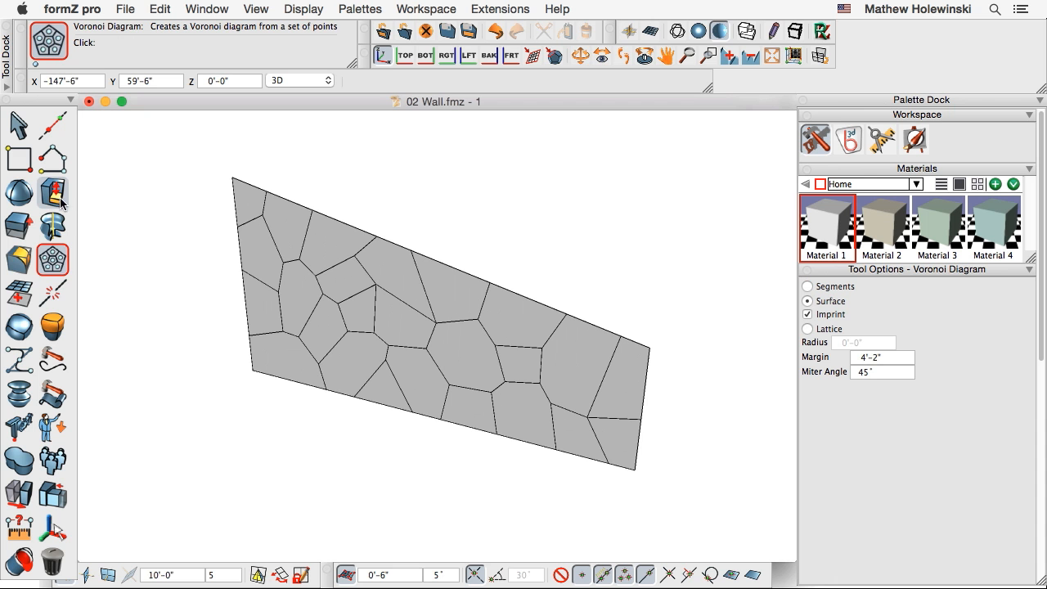
- Thicken the Voronoi-imprinted wall surface to 2'-0" with center justification
{"action": "mouse_move", "coordinate": [55, 223]}
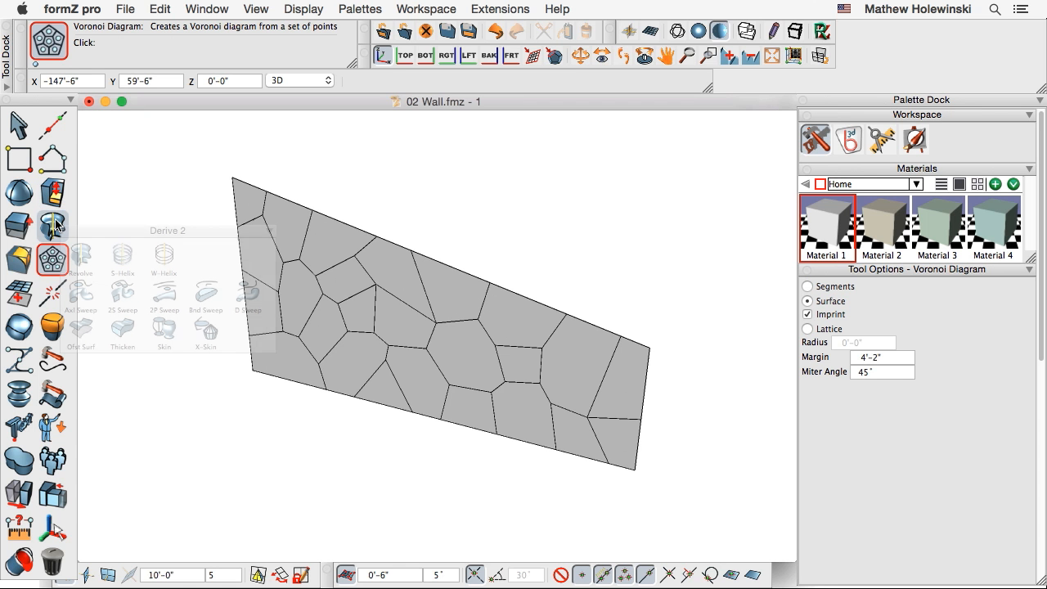
{"action": "left_click", "coordinate": [123, 329]}
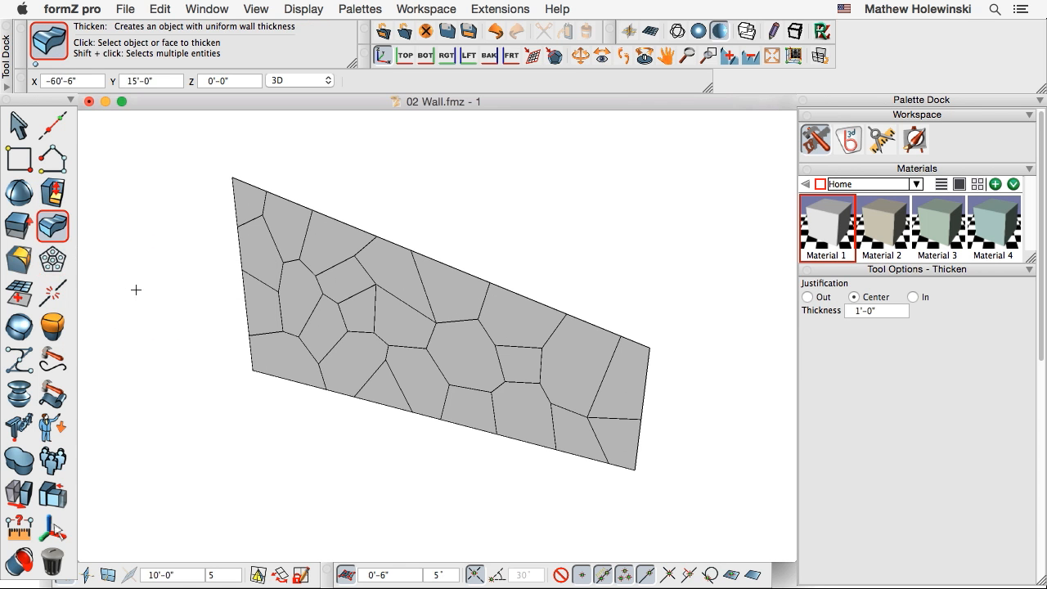
{"action": "left_click", "coordinate": [384, 298]}
{"action": "mouse_move", "coordinate": [708, 359]}
{"action": "middle_mouse_down"}
{"action": "mouse_move", "coordinate": [409, 360]}
{"action": "mouse_move", "coordinate": [691, 350]}
{"action": "middle_mouse_up"}
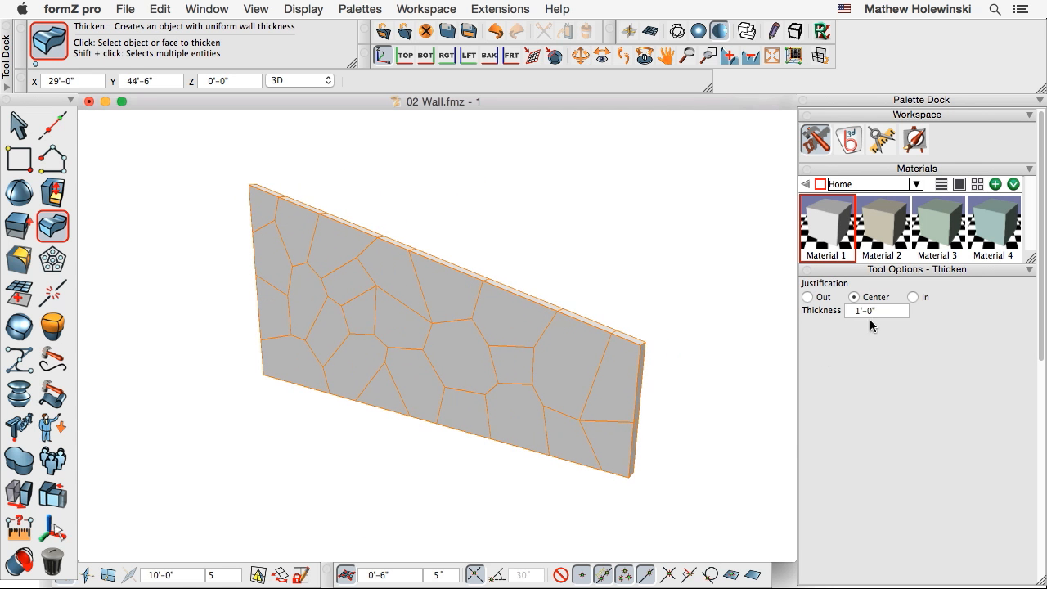
{"action": "left_click", "coordinate": [865, 310]}
{"action": "type", "text": "24"}
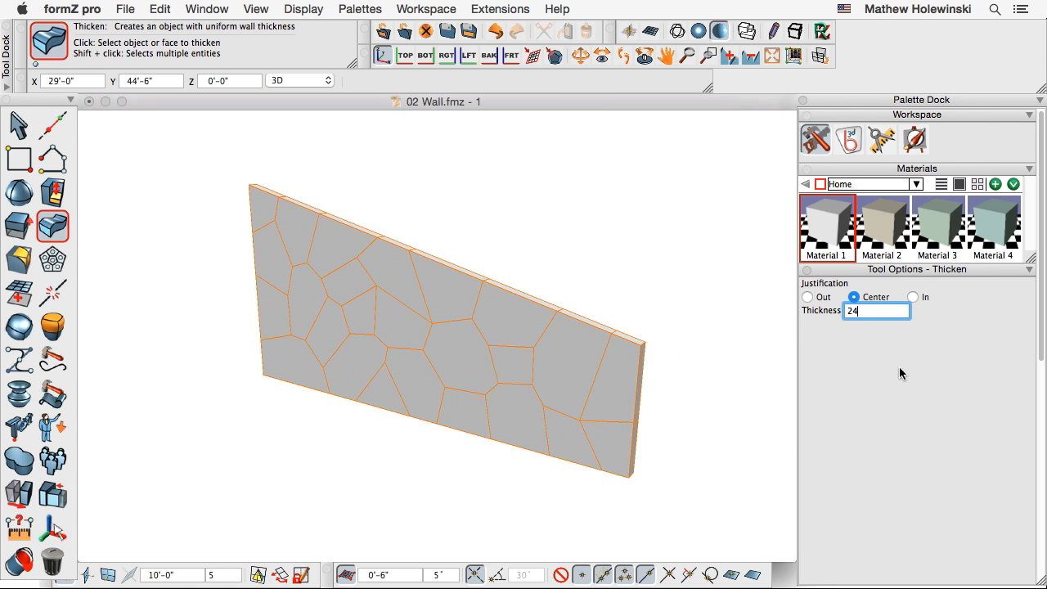
{"action": "key", "text": "Return"}
{"action": "middle_click_drag", "start_coordinate": [631, 381], "coordinate": [649, 401]}
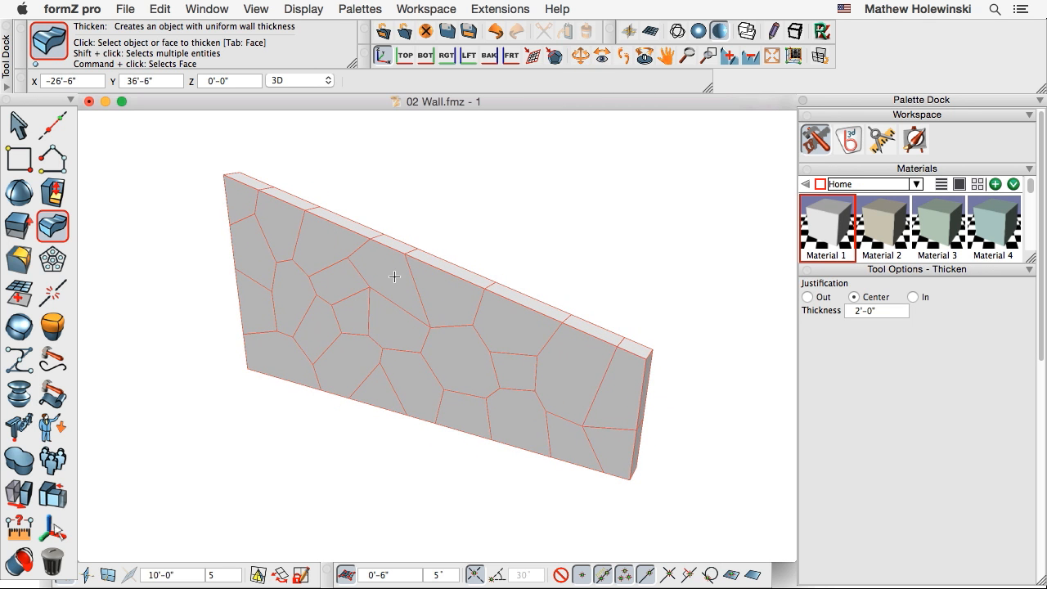
- Insert dynamically offset outlines inside the Voronoi cells across the wall's front face
{"action": "left_click_drag", "start_coordinate": [52, 226], "coordinate": [127, 229]}
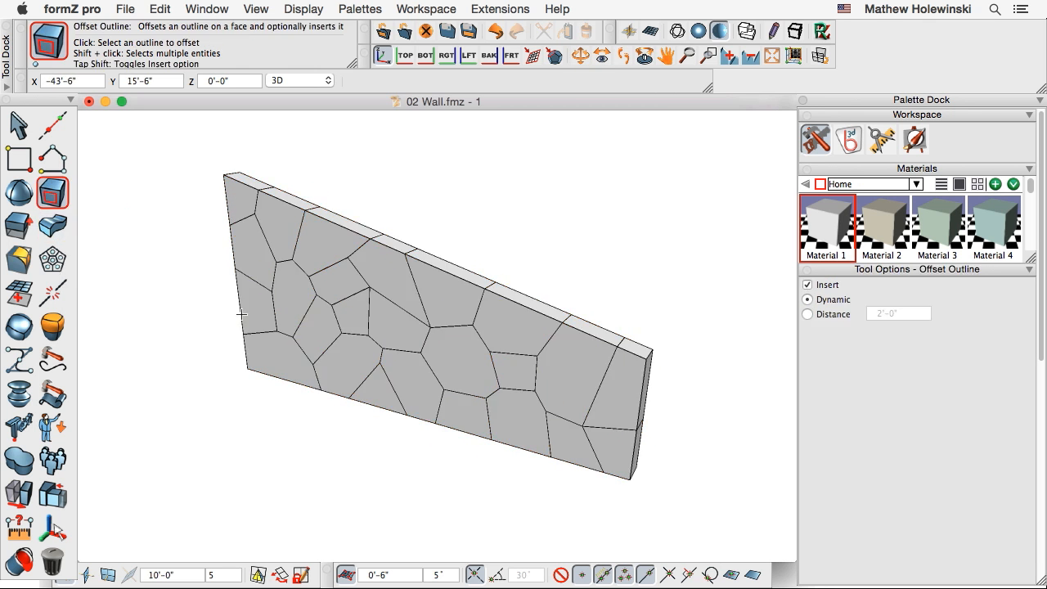
{"action": "left_click", "coordinate": [517, 312]}
{"action": "left_click", "coordinate": [554, 327]}
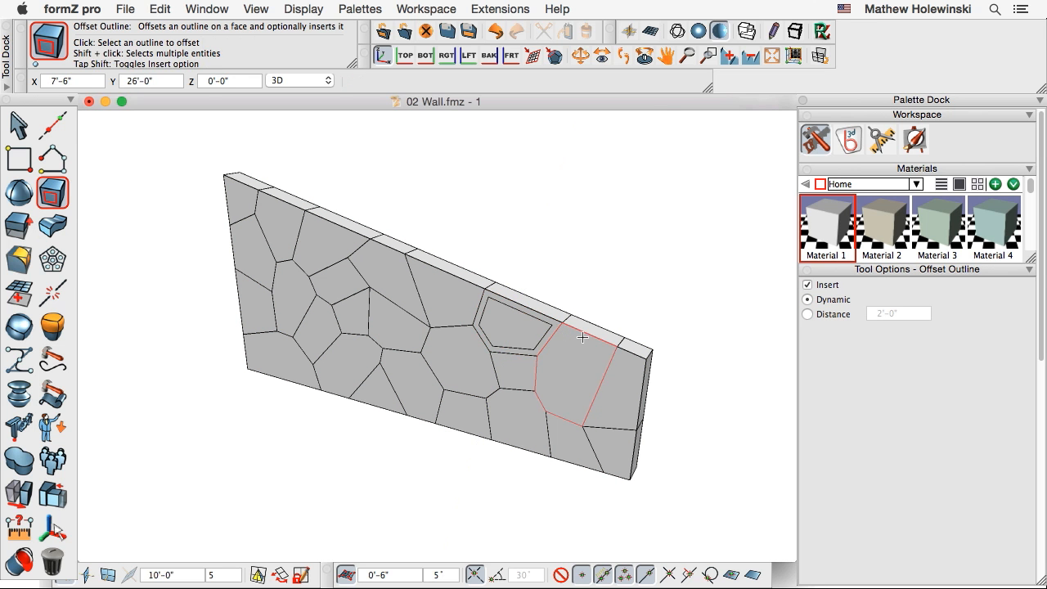
{"action": "left_click", "coordinate": [582, 336]}
{"action": "left_click", "coordinate": [585, 342]}
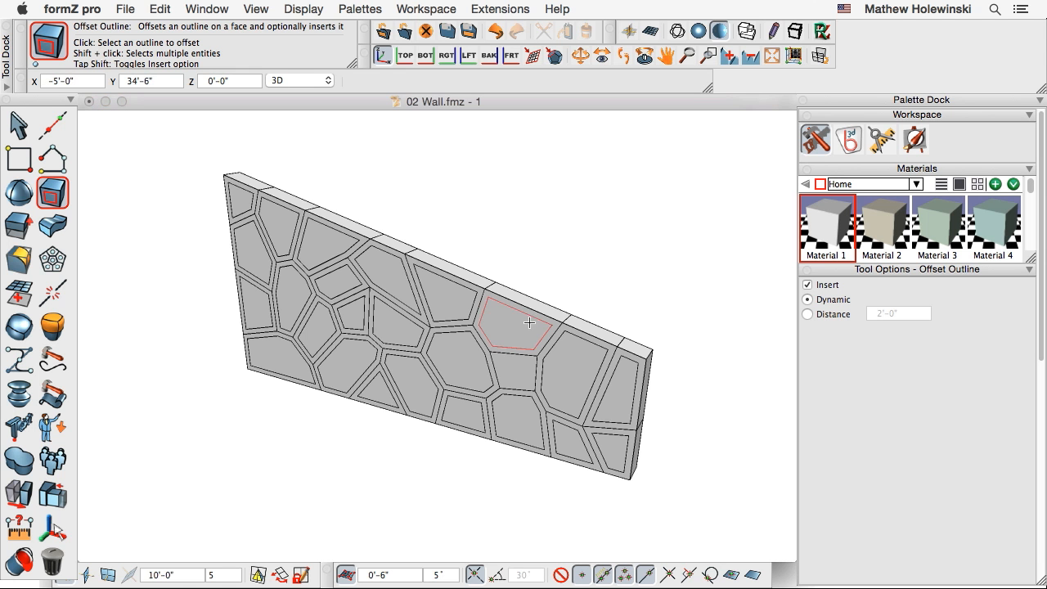
- Reshape one upper cell's inset face perpendicular to the surface and through the wall's thickness to cut an opening
{"action": "key", "text": "v"}
{"action": "left_click_drag", "start_coordinate": [636, 396], "coordinate": [659, 401]}
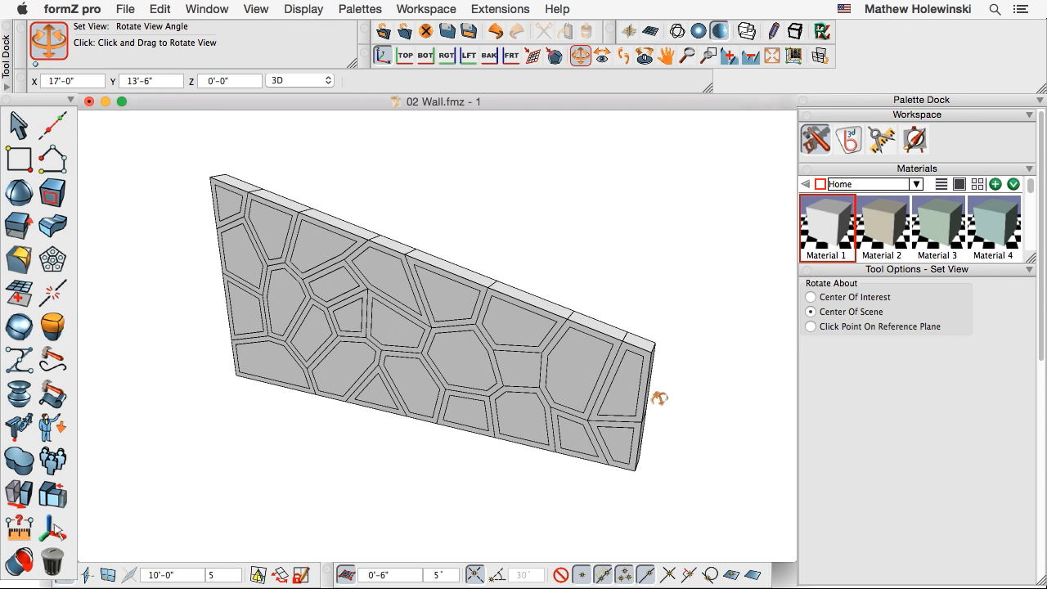
{"action": "left_click", "coordinate": [64, 200]}
{"action": "left_click", "coordinate": [81, 221]}
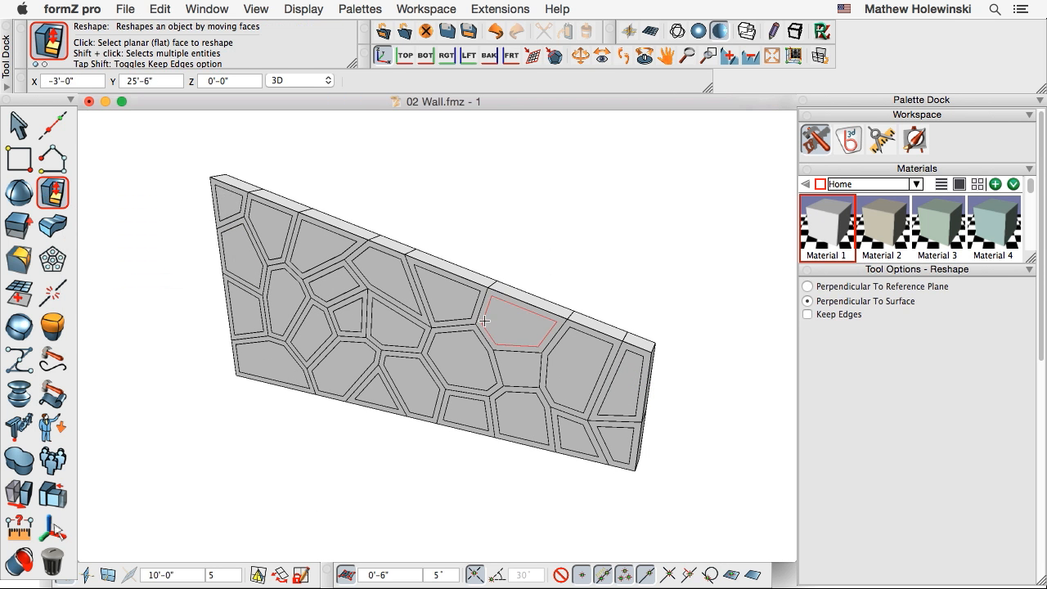
{"action": "left_click", "coordinate": [517, 317]}
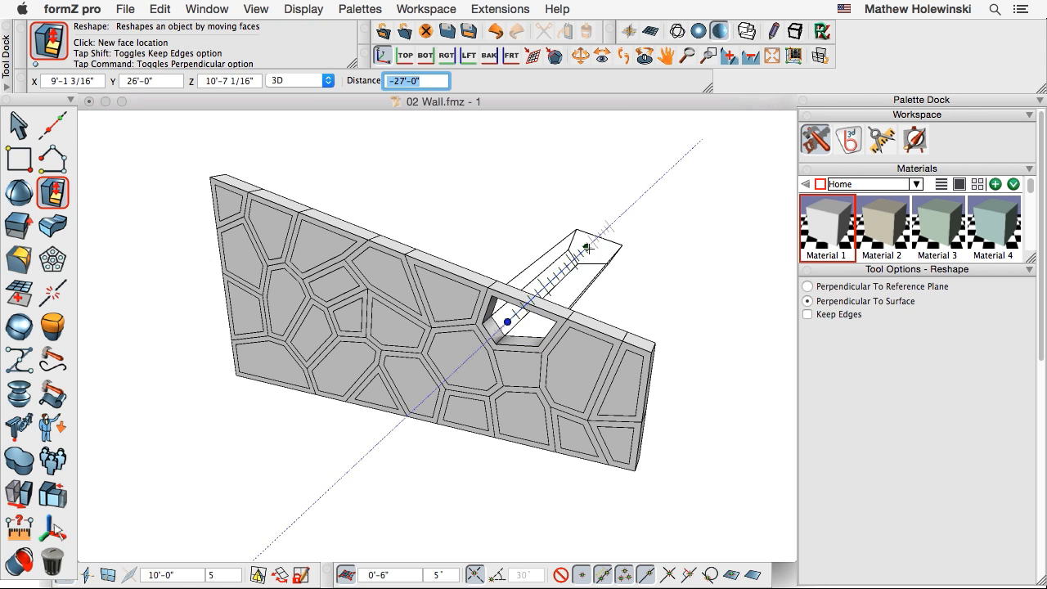
{"action": "left_click", "coordinate": [576, 242]}
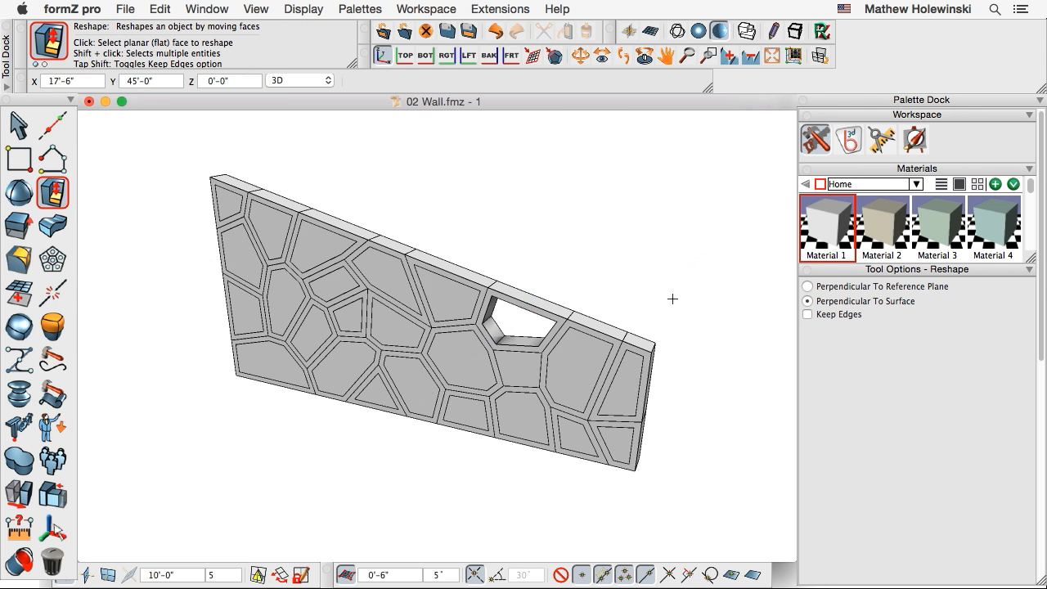
- Cut openings through the remaining cells by selecting several inset faces together and reshaping them through the wall
{"action": "left_click", "coordinate": [577, 358]}
{"action": "left_click", "coordinate": [628, 382], "text": "shift"}
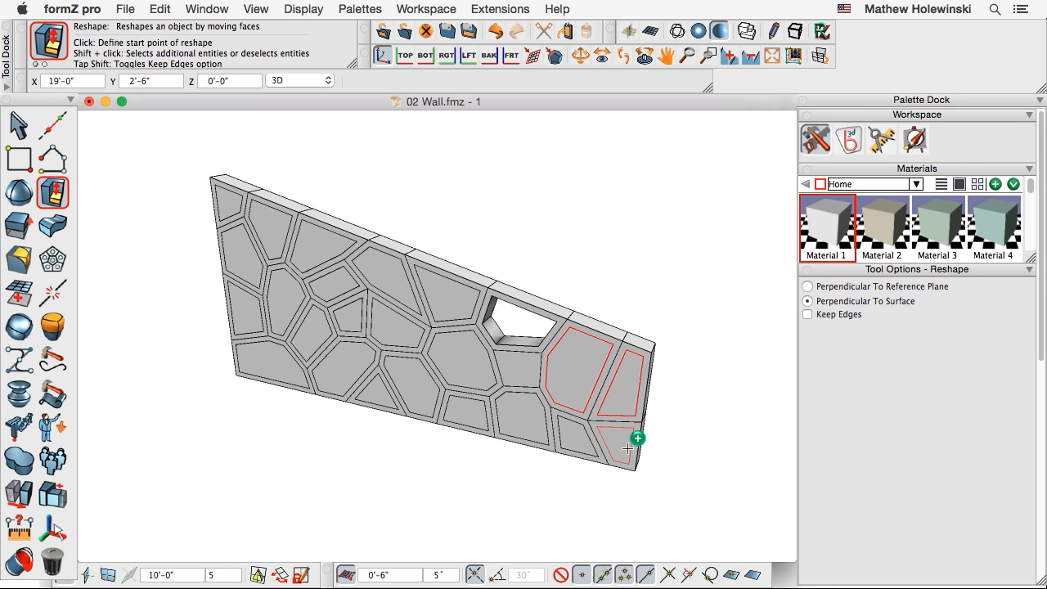
{"action": "left_click", "coordinate": [626, 435], "text": "shift"}
{"action": "left_click", "coordinate": [574, 428], "text": "shift"}
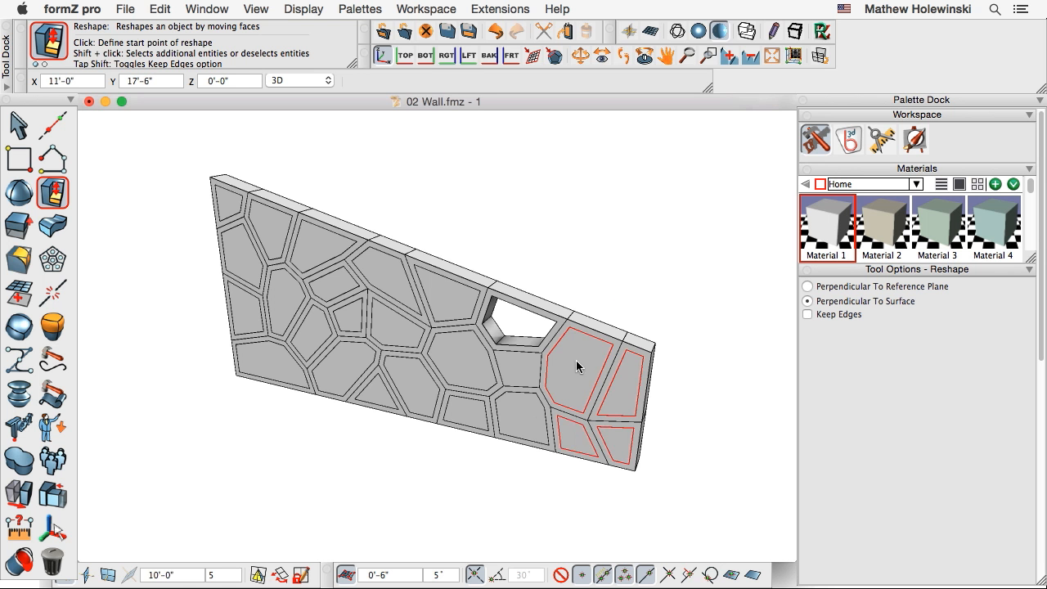
{"action": "left_click", "coordinate": [577, 361]}
{"action": "left_click", "coordinate": [607, 271]}
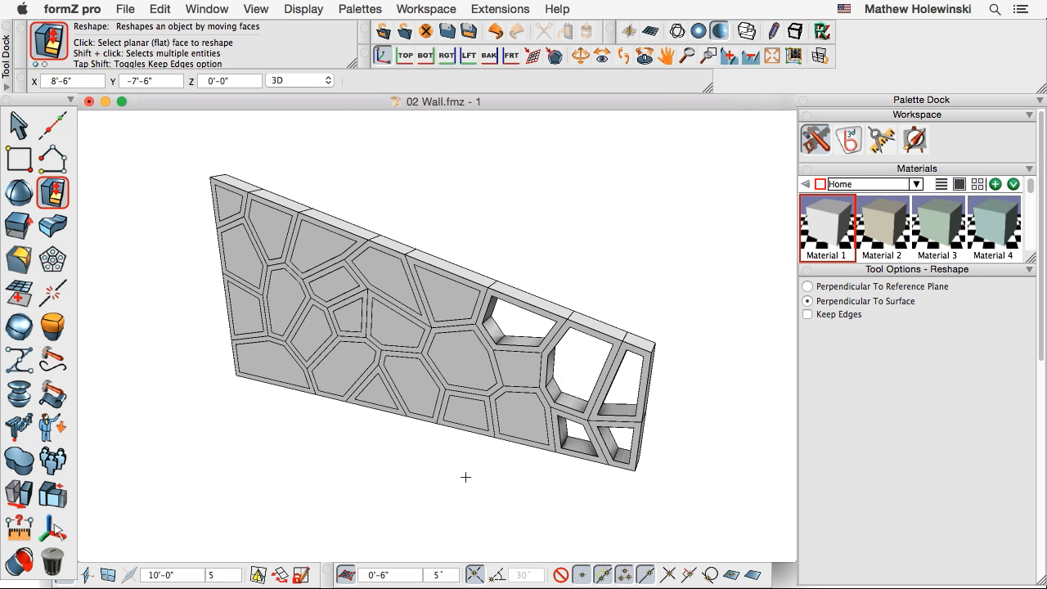
{"action": "middle_click_drag", "start_coordinate": [467, 477], "coordinate": [489, 476]}
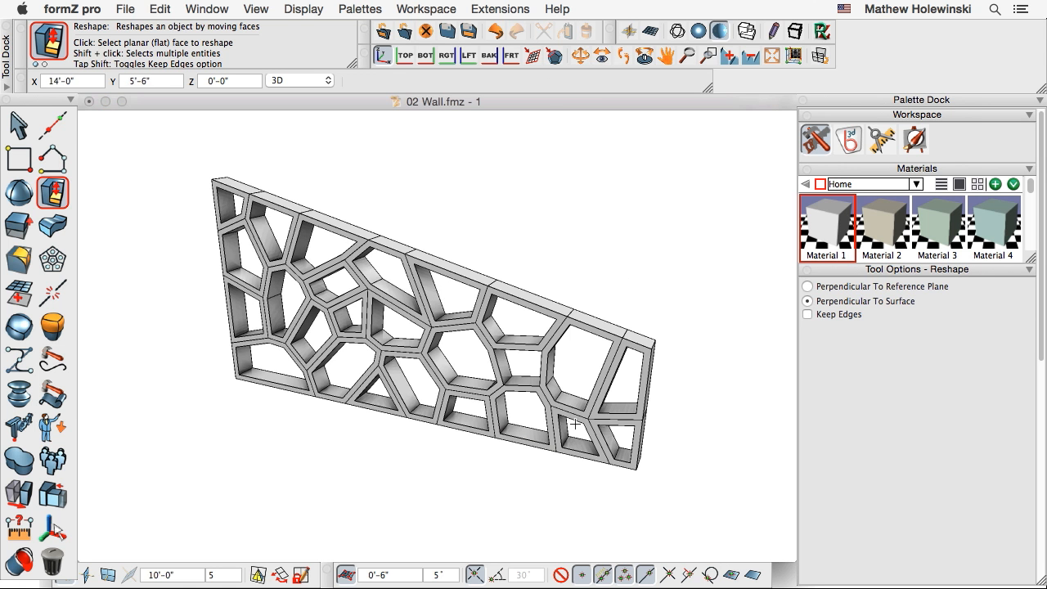
- Convert the perforated wall into a smooth subdivision object with 3 iterations and 0% sharpness
{"action": "middle_click_drag", "start_coordinate": [509, 479], "coordinate": [488, 474]}
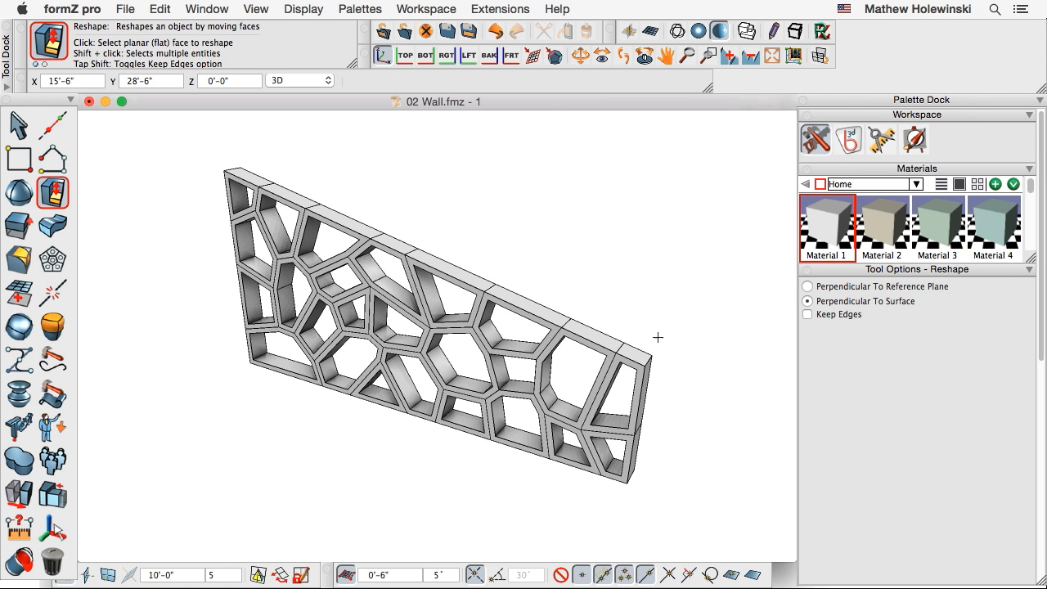
{"action": "middle_click_drag", "start_coordinate": [662, 338], "coordinate": [670, 335]}
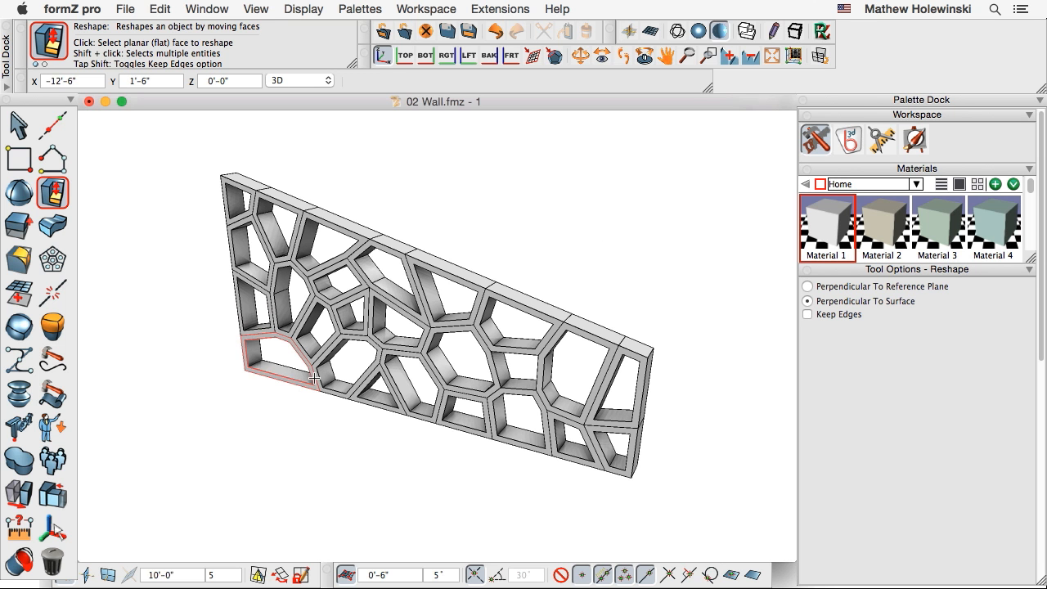
{"action": "left_click", "coordinate": [12, 330]}
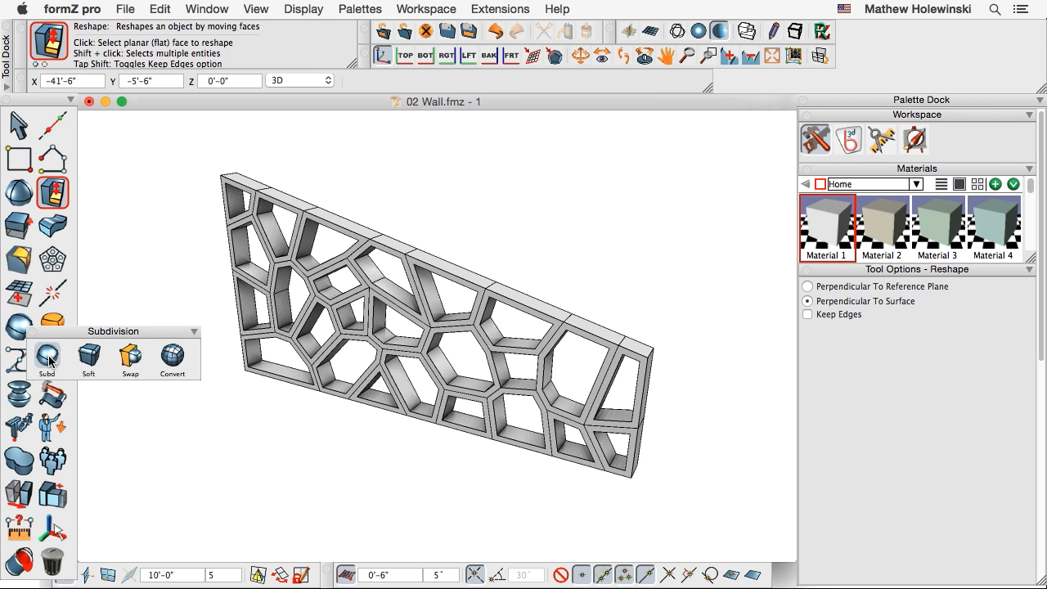
{"action": "left_click", "coordinate": [48, 359]}
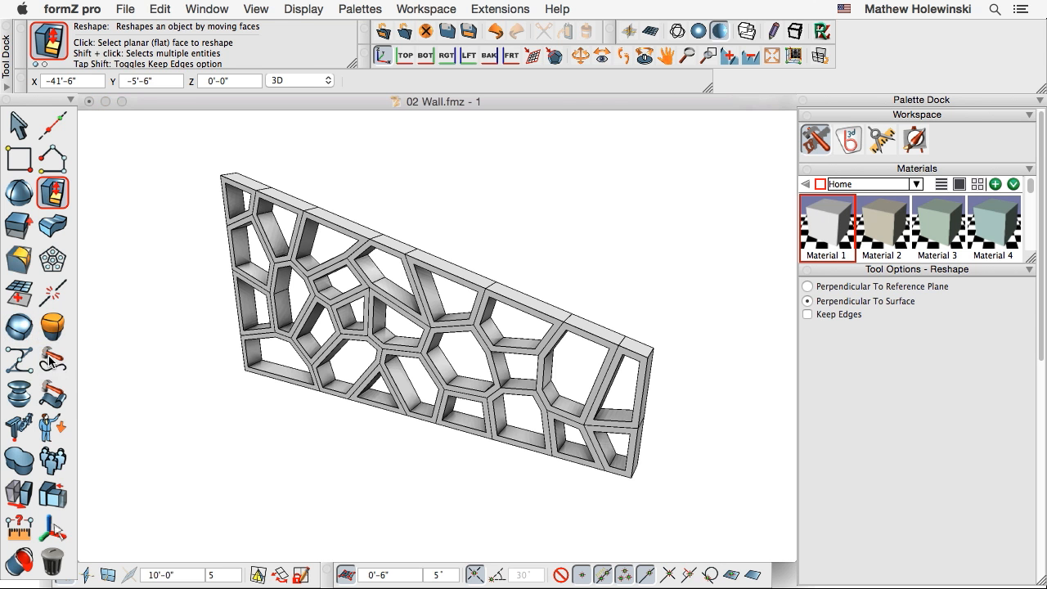
{"action": "left_click", "coordinate": [364, 245]}
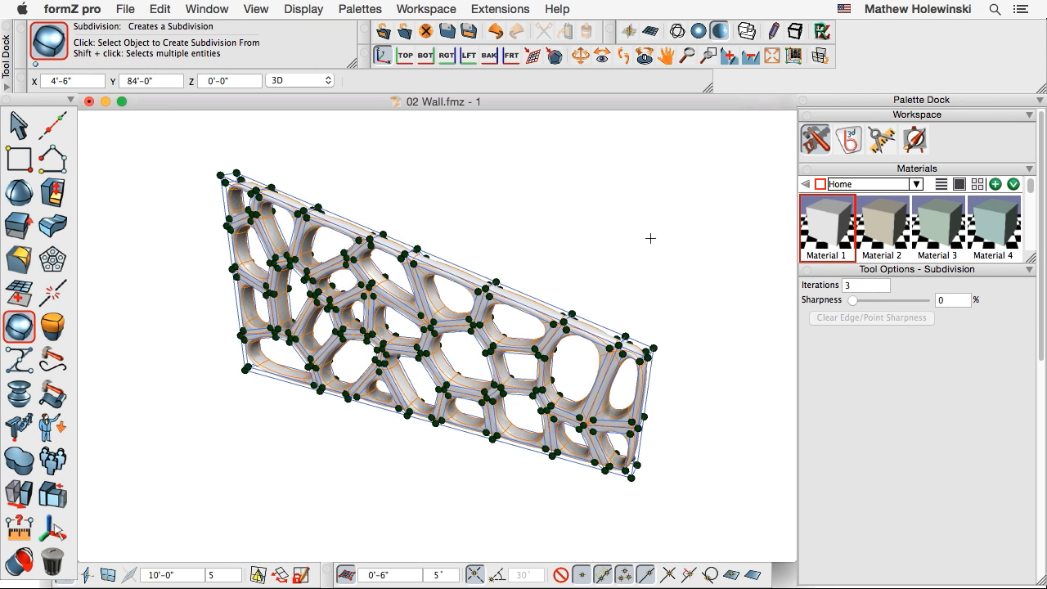
- Try raising a control segment on the subdivided wall's top edge by about 3'-6", and undo the edit
{"action": "scroll", "coordinate": [416, 231], "scroll_direction": "up", "scroll_amount": 1}
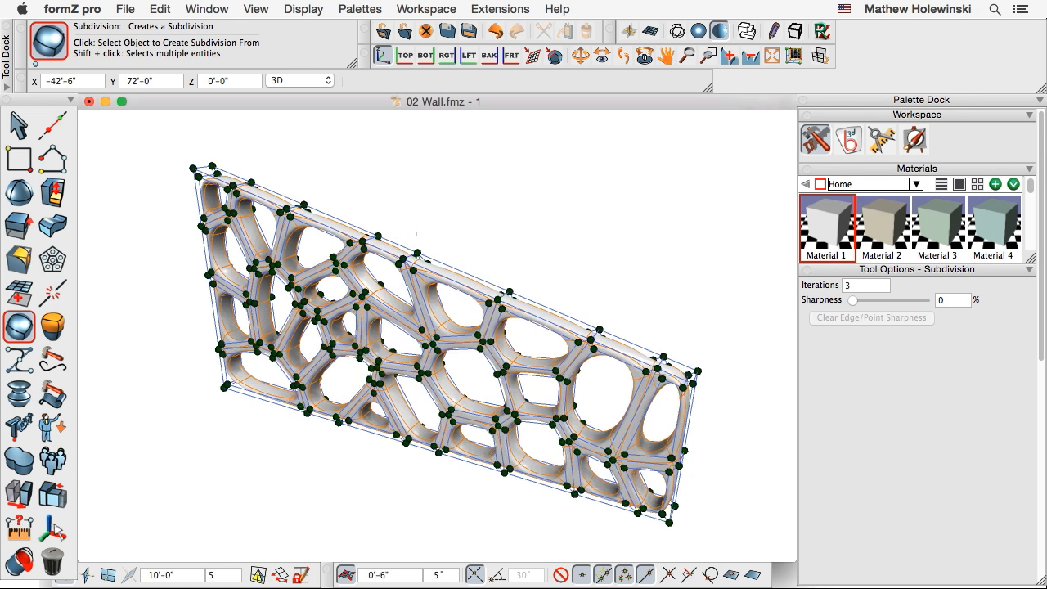
{"action": "scroll", "coordinate": [415, 231], "scroll_direction": "up", "scroll_amount": 3}
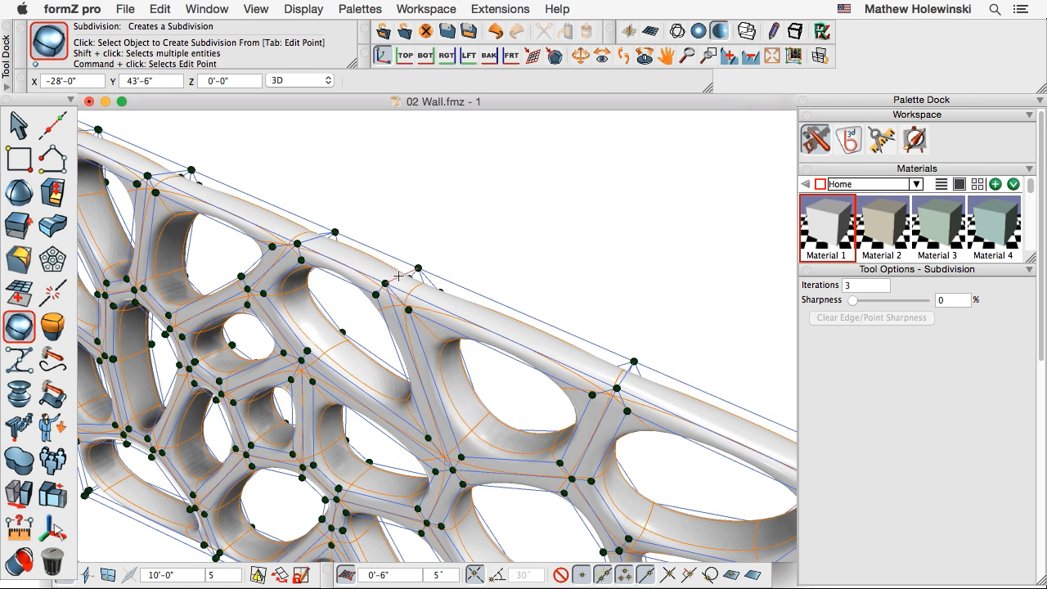
{"action": "left_click", "coordinate": [397, 277]}
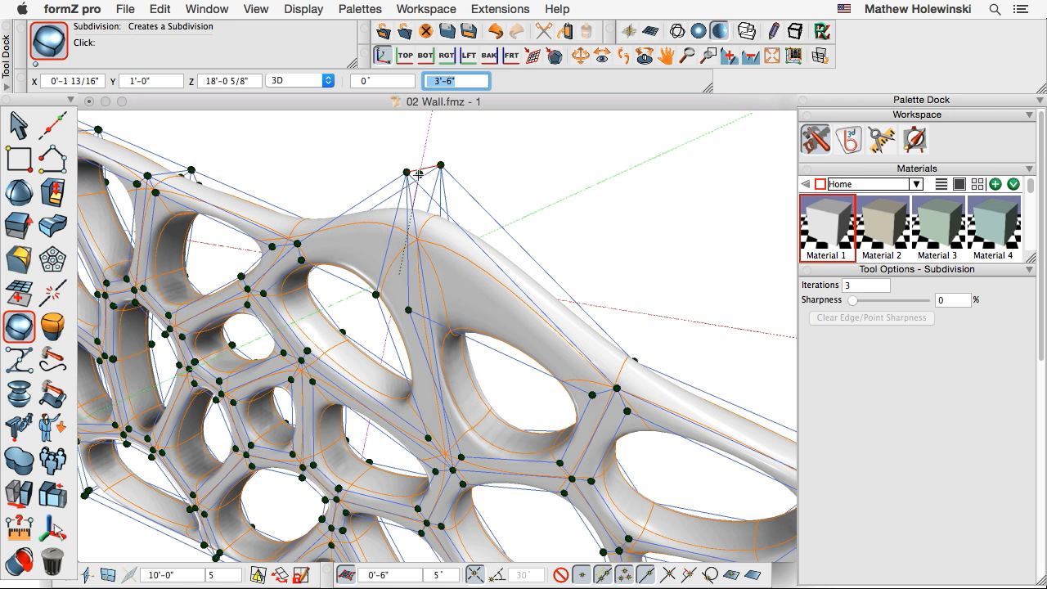
{"action": "left_click", "coordinate": [418, 173]}
{"action": "scroll", "coordinate": [531, 223], "scroll_direction": "down", "scroll_amount": 6}
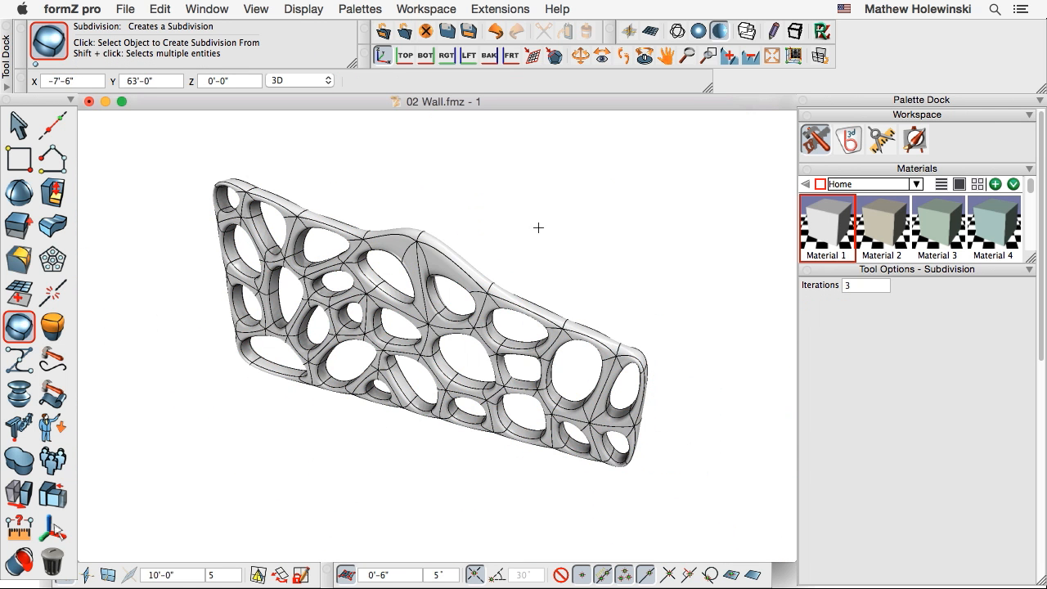
{"action": "key", "text": "super+z"}
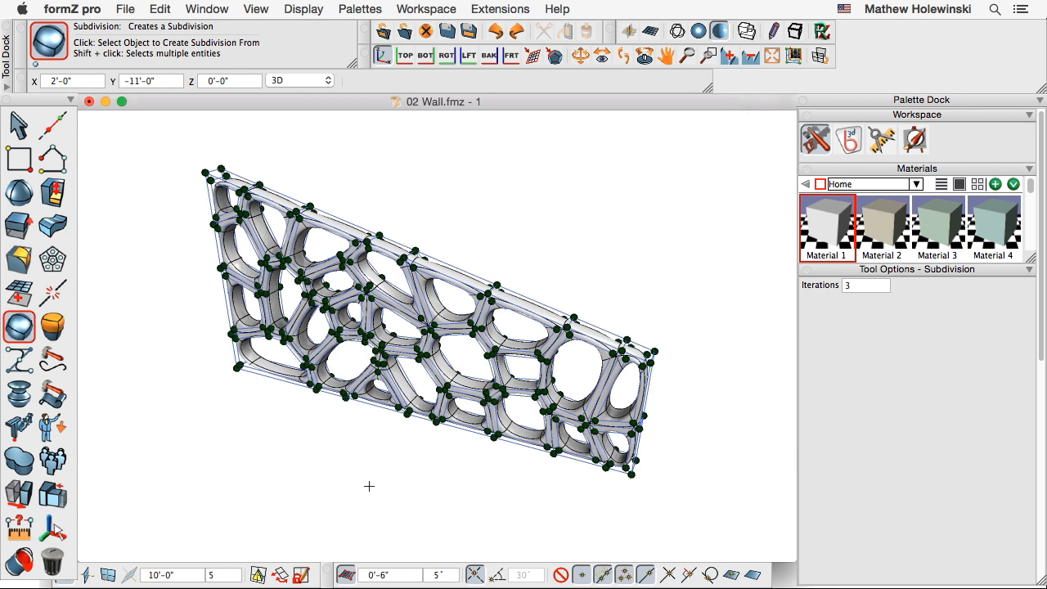
- Convert the subdivided wall to a quad mesh
{"action": "left_click", "coordinate": [19, 124]}
{"action": "left_click_drag", "start_coordinate": [51, 124], "coordinate": [158, 192]}
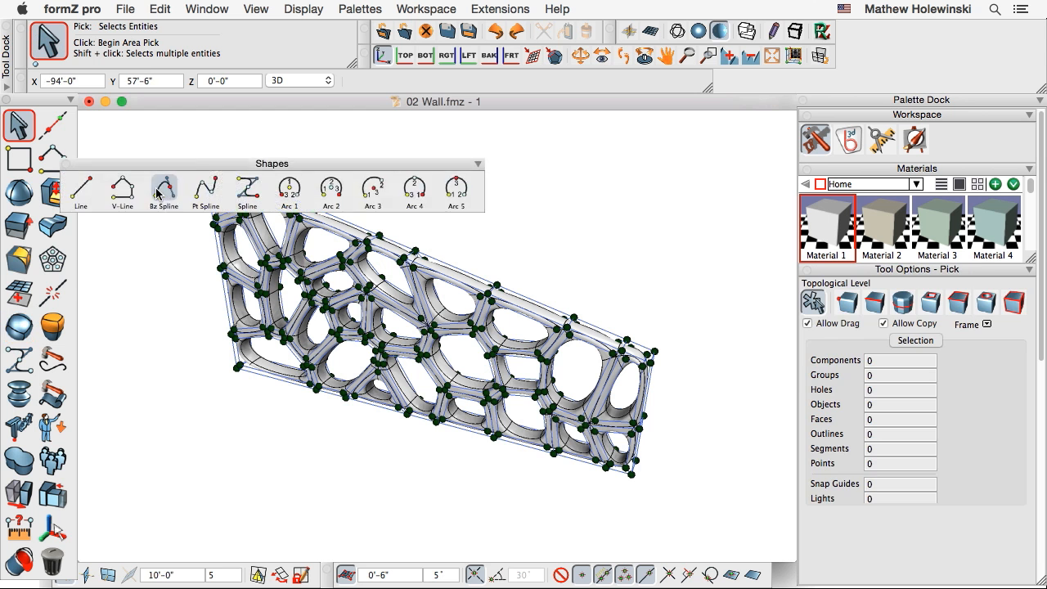
{"action": "left_click", "coordinate": [18, 324]}
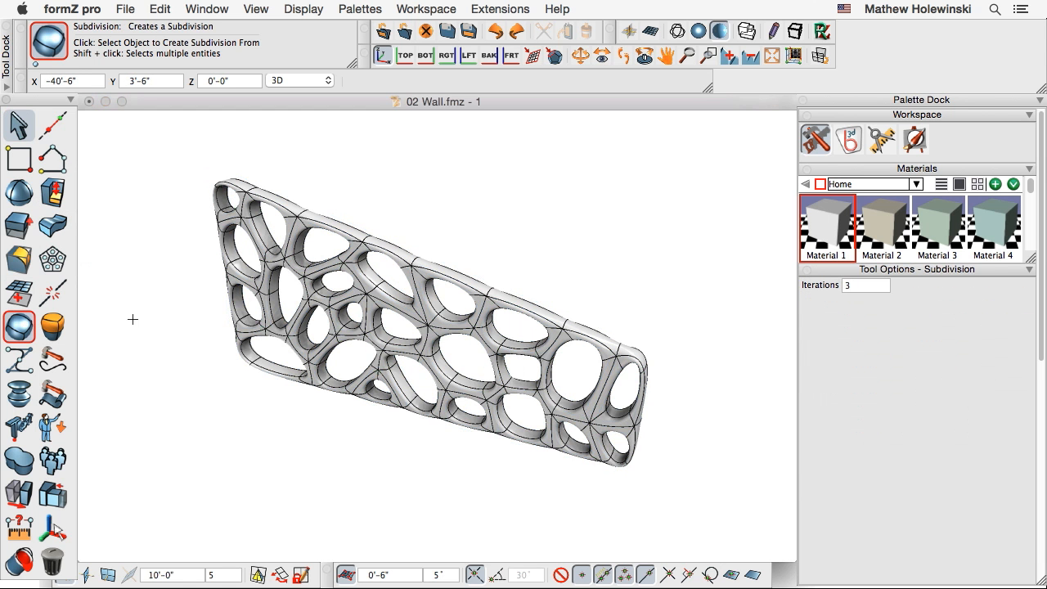
{"action": "left_click", "coordinate": [15, 331]}
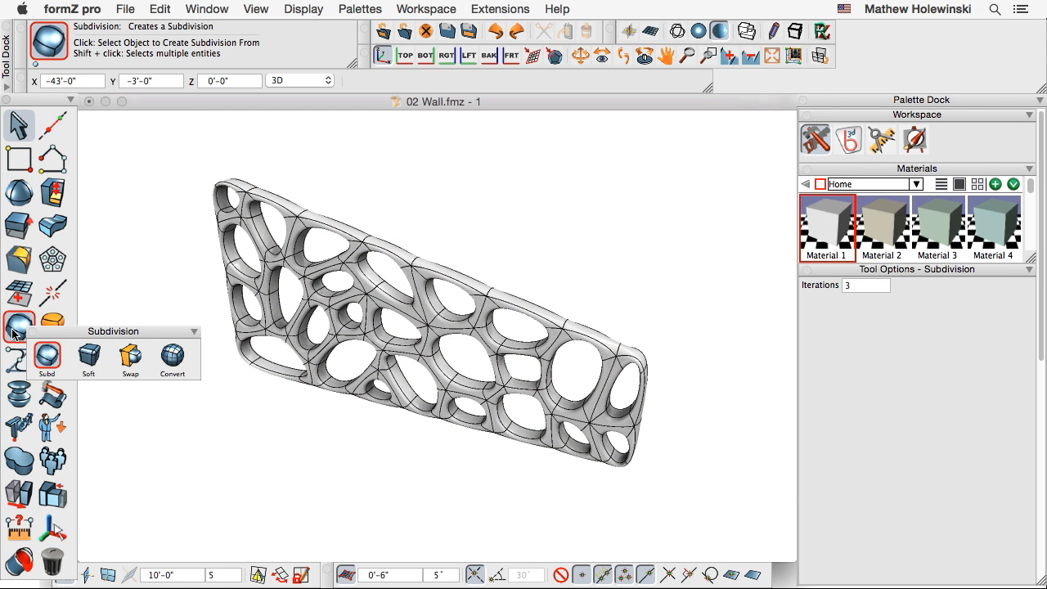
{"action": "left_click", "coordinate": [172, 362]}
{"action": "left_click", "coordinate": [844, 301]}
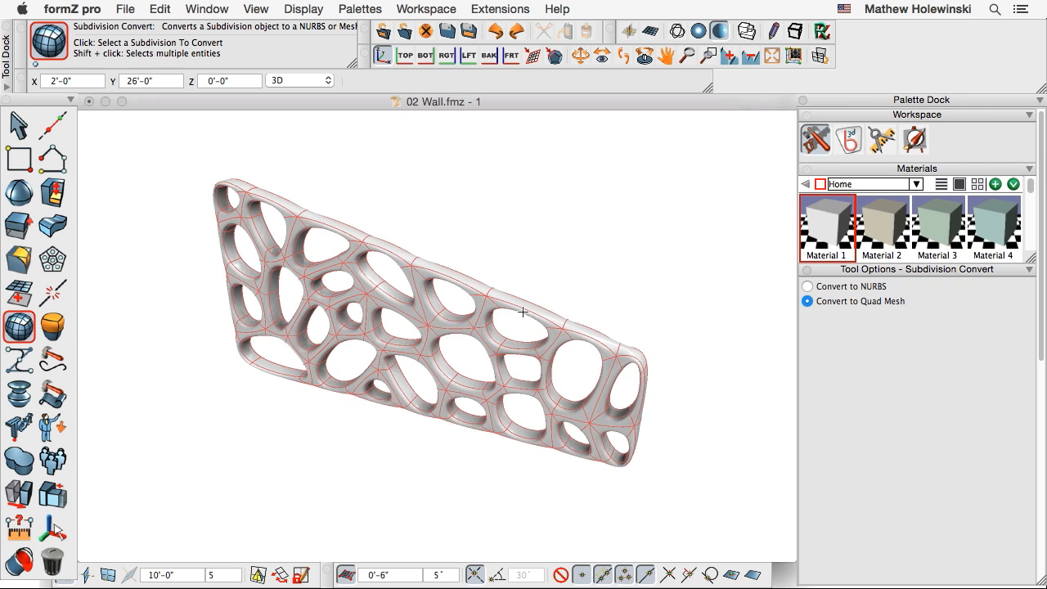
{"action": "left_click", "coordinate": [564, 325]}
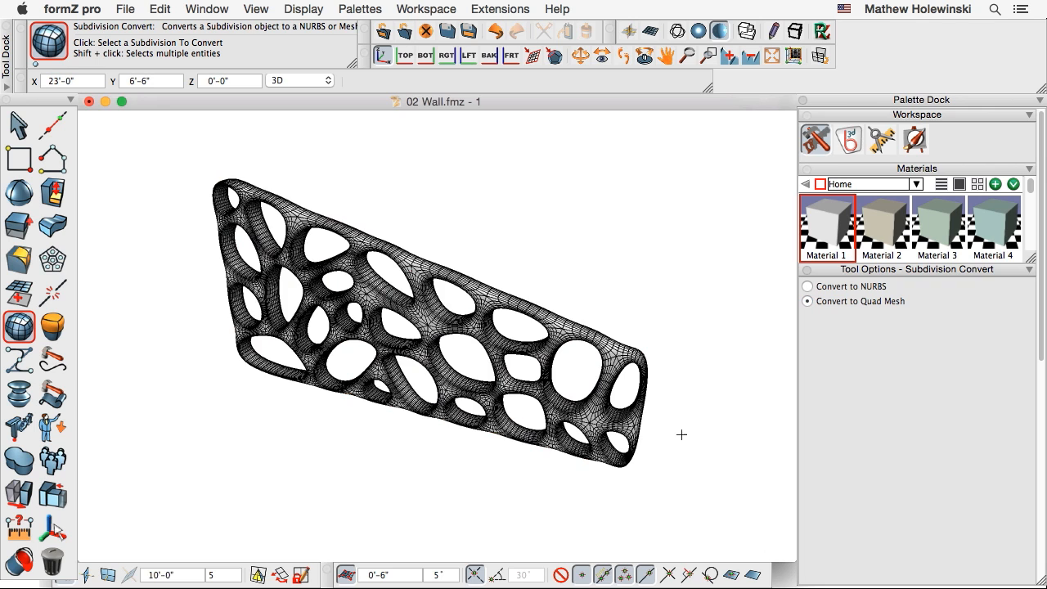
- Examine the quad mesh wall's facets up close and its overall form from several angles
{"action": "scroll", "coordinate": [645, 441], "scroll_direction": "up", "scroll_amount": 10}
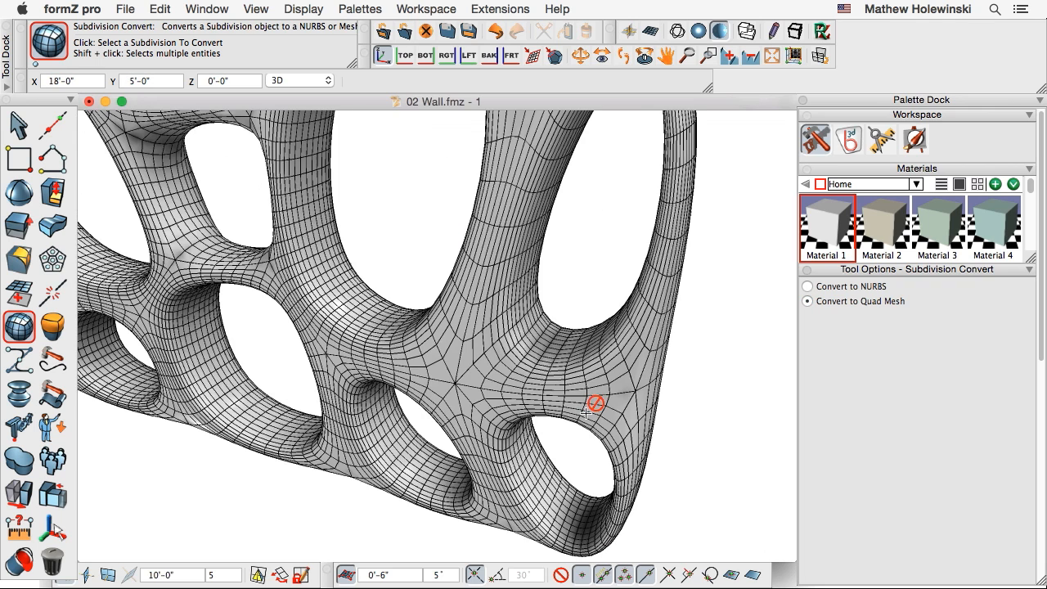
{"action": "scroll", "coordinate": [559, 353], "scroll_direction": "down", "scroll_amount": 8}
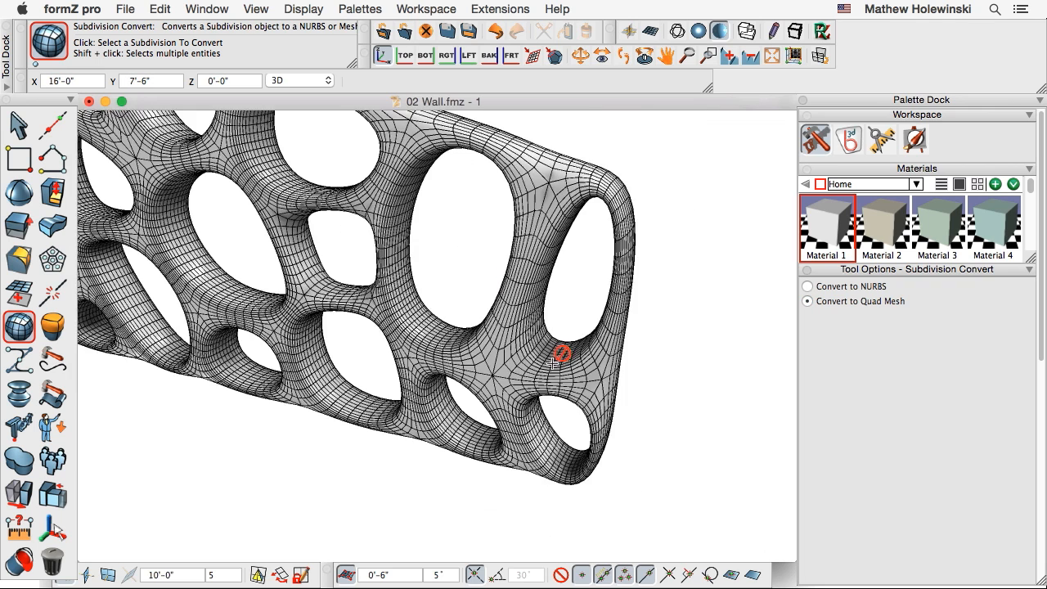
{"action": "left_click_drag", "start_coordinate": [559, 354], "coordinate": [614, 418]}
{"action": "key", "text": "ctrl+shift+c"}
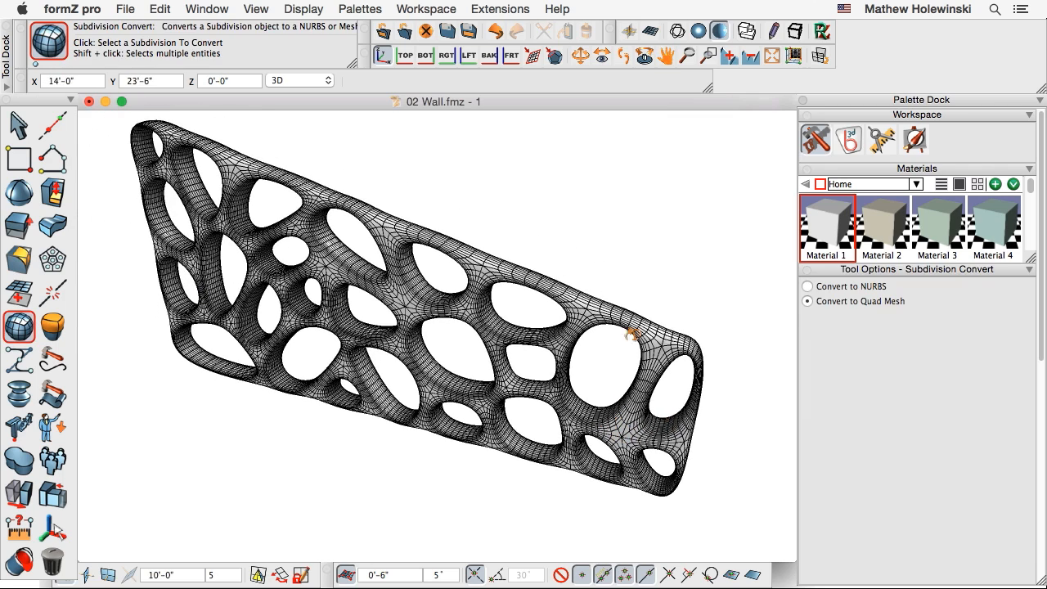
{"action": "key", "text": "ctrl+shift+v"}
{"action": "mouse_move", "coordinate": [626, 331]}
{"action": "left_mouse_down"}
{"action": "mouse_move", "coordinate": [613, 332]}
{"action": "mouse_move", "coordinate": [626, 329]}
{"action": "left_mouse_up"}
{"action": "key", "text": "ctrl+shift+c"}
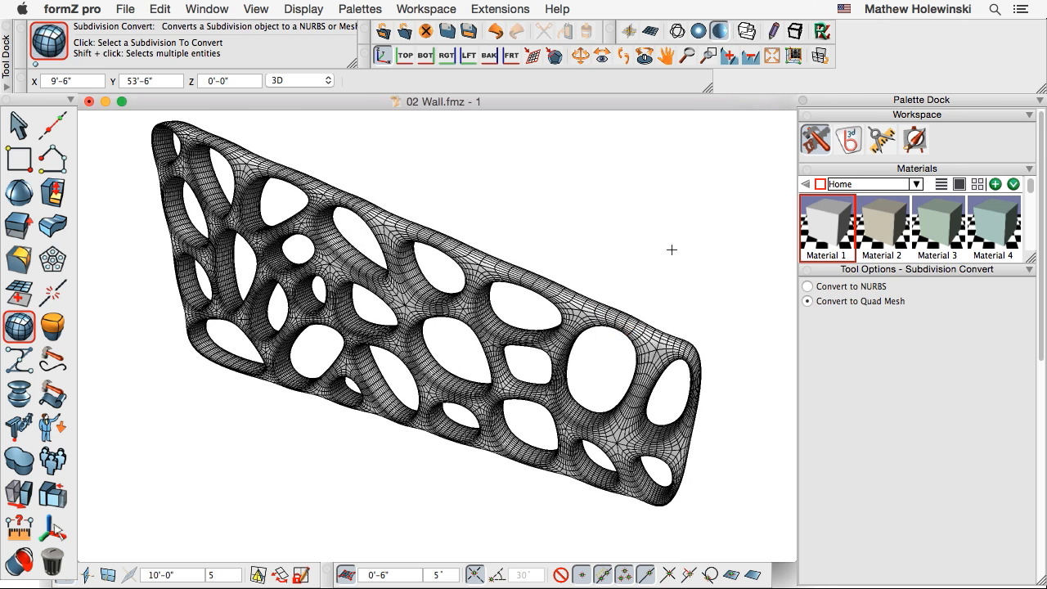
- Switch to the Acrobat presentation to view the Voronoi wall render and 3D print, and advance to the following slide
{"action": "key", "text": "super+Tab"}
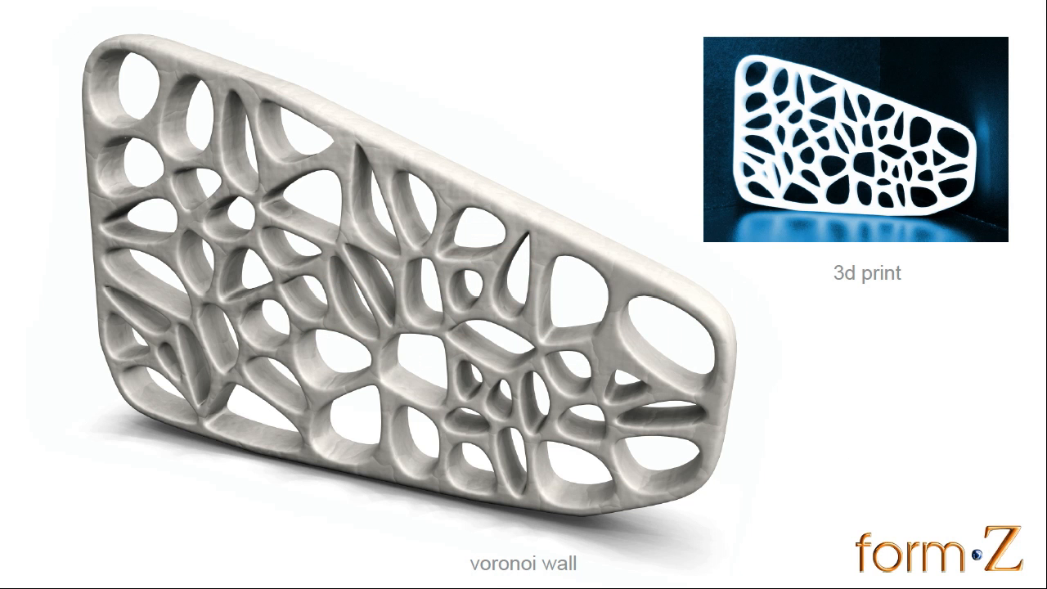
{"action": "key", "text": "Right"}
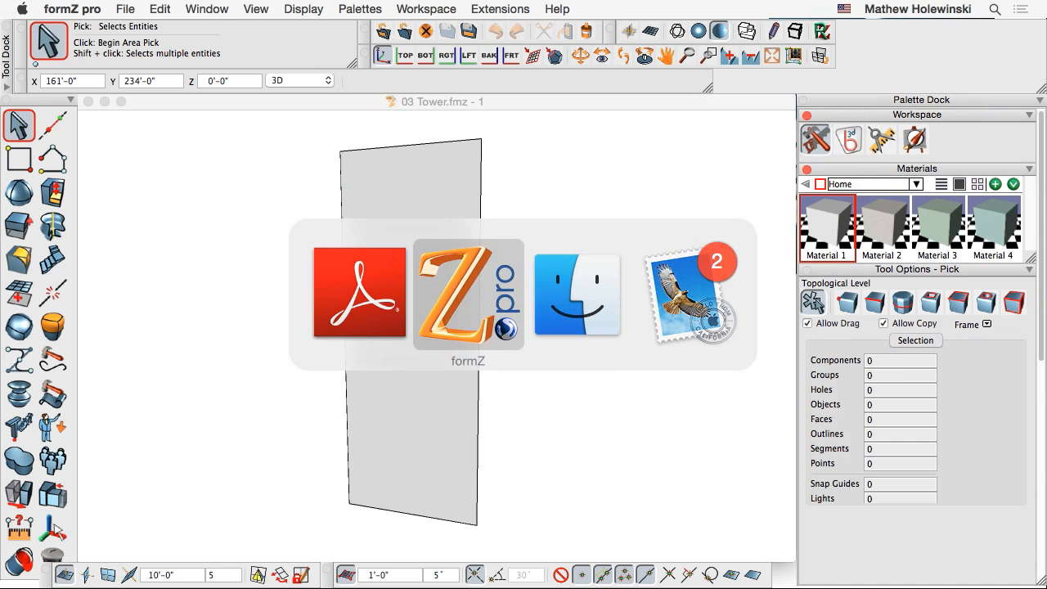
- Examine the tower's Voronoi panel from several angles in its flat, thickened and perforated stages
{"action": "middle_click_drag", "start_coordinate": [486, 419], "coordinate": [491, 442]}
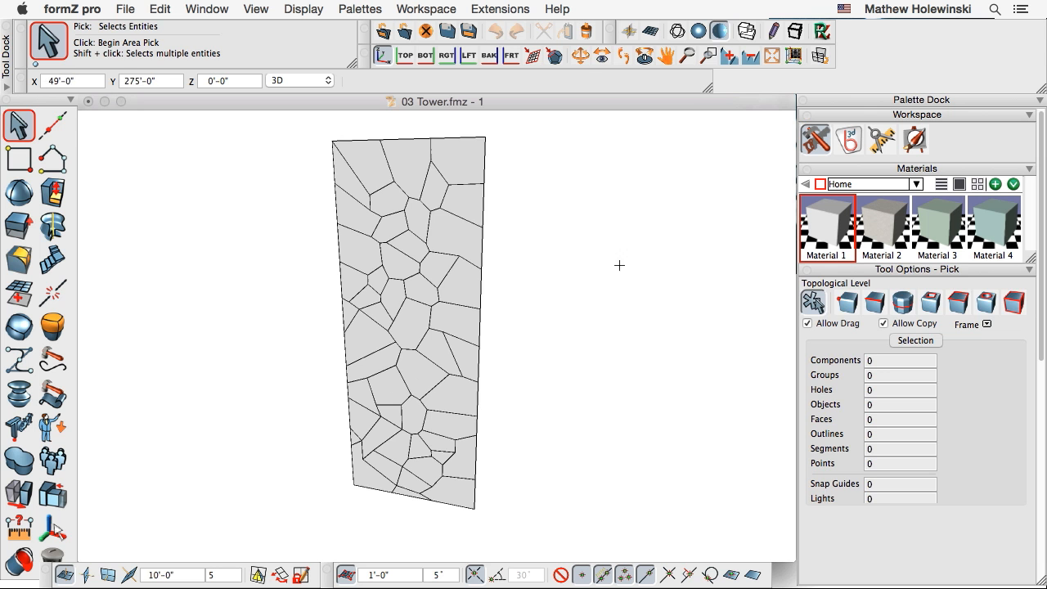
{"action": "middle_click_drag", "start_coordinate": [606, 281], "coordinate": [567, 306]}
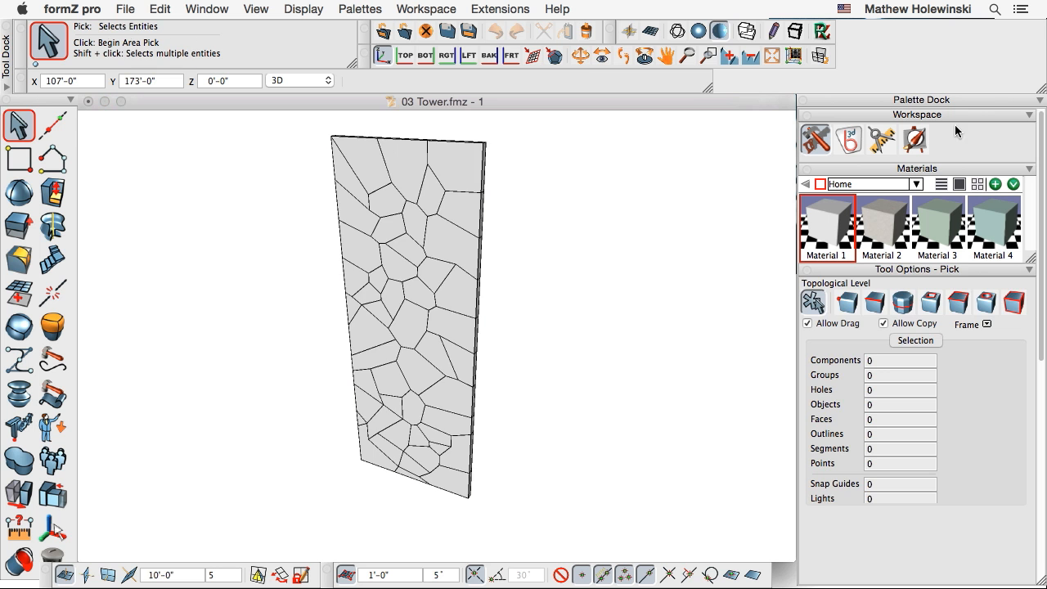
{"action": "middle_click_drag", "start_coordinate": [633, 346], "coordinate": [589, 344]}
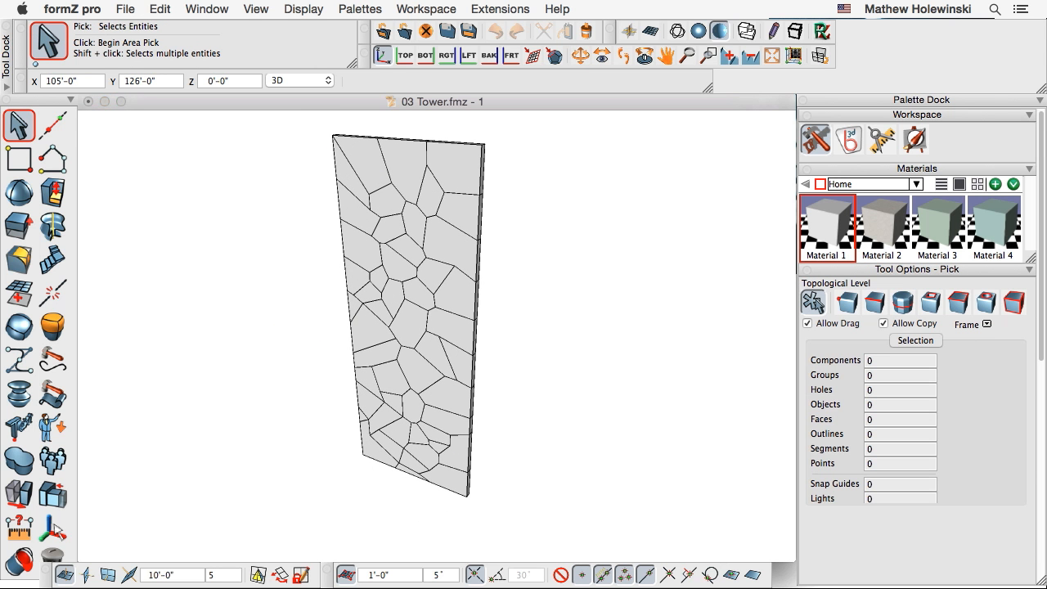
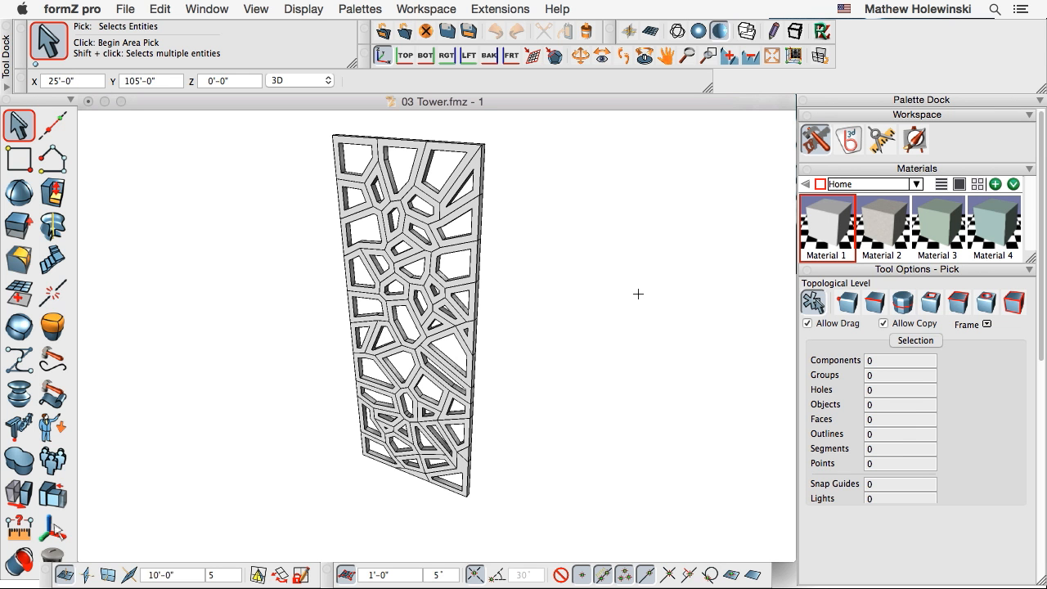
{"action": "mouse_move", "coordinate": [549, 364]}
{"action": "middle_mouse_down"}
{"action": "mouse_move", "coordinate": [686, 358]}
{"action": "mouse_move", "coordinate": [621, 341]}
{"action": "mouse_move", "coordinate": [467, 382]}
{"action": "mouse_move", "coordinate": [600, 381]}
{"action": "mouse_move", "coordinate": [568, 346]}
{"action": "mouse_move", "coordinate": [553, 369]}
{"action": "mouse_move", "coordinate": [534, 360]}
{"action": "middle_mouse_up"}
{"action": "scroll", "coordinate": [545, 352], "scroll_direction": "down", "scroll_amount": 2}
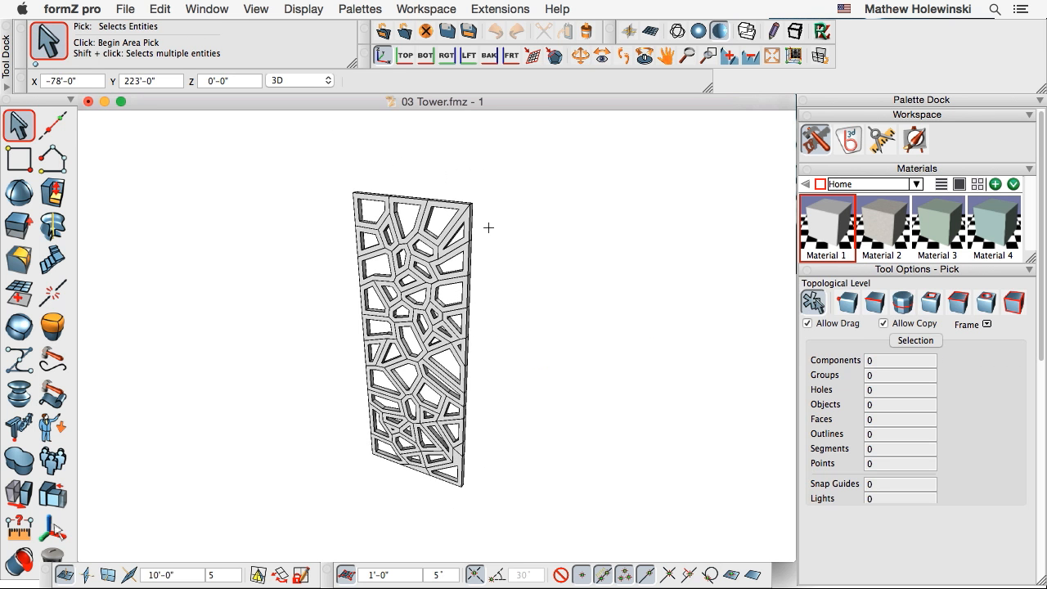
{"action": "scroll", "coordinate": [488, 226], "scroll_direction": "up", "scroll_amount": 2}
{"action": "middle_click_drag", "start_coordinate": [507, 302], "coordinate": [480, 294]}
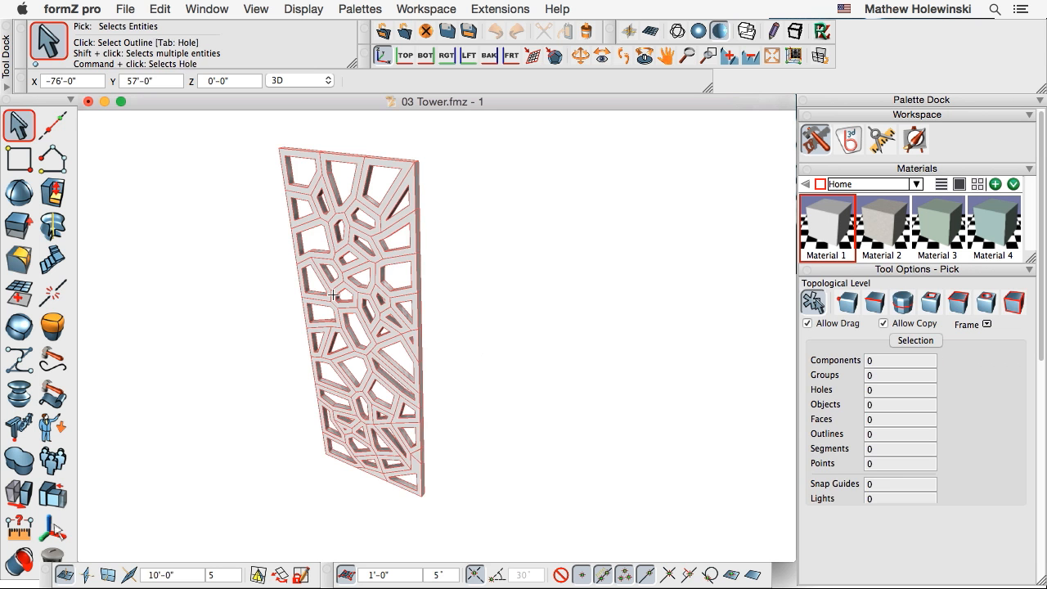
{"action": "middle_click_drag", "start_coordinate": [461, 341], "coordinate": [488, 339]}
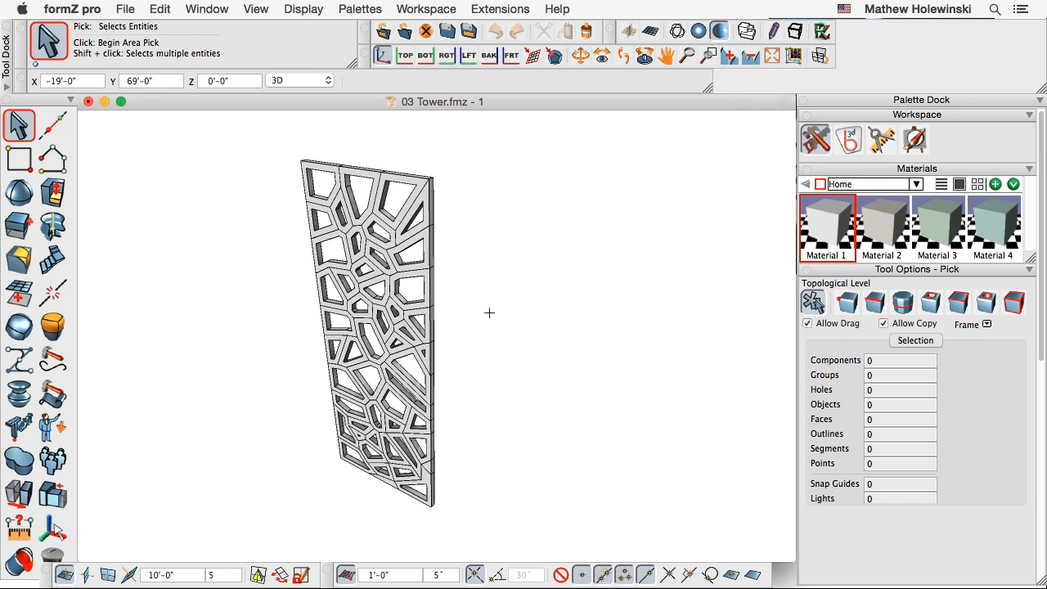
- Set up the Rotate tool for multiple copies with Divide Distance and 3 copies
{"action": "mouse_move", "coordinate": [20, 496]}
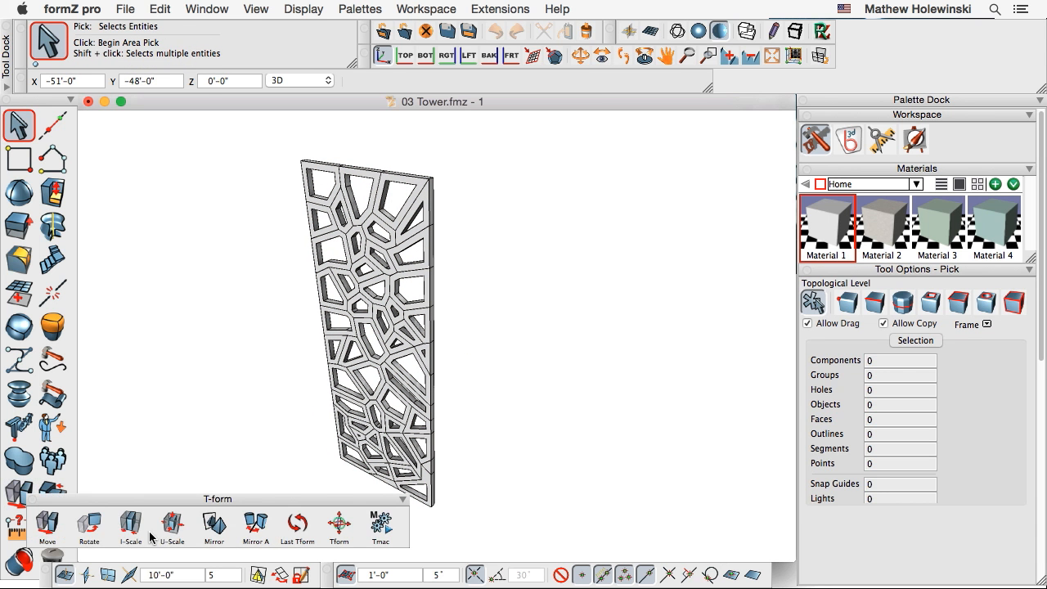
{"action": "left_click", "coordinate": [90, 528]}
{"action": "left_click", "coordinate": [946, 293]}
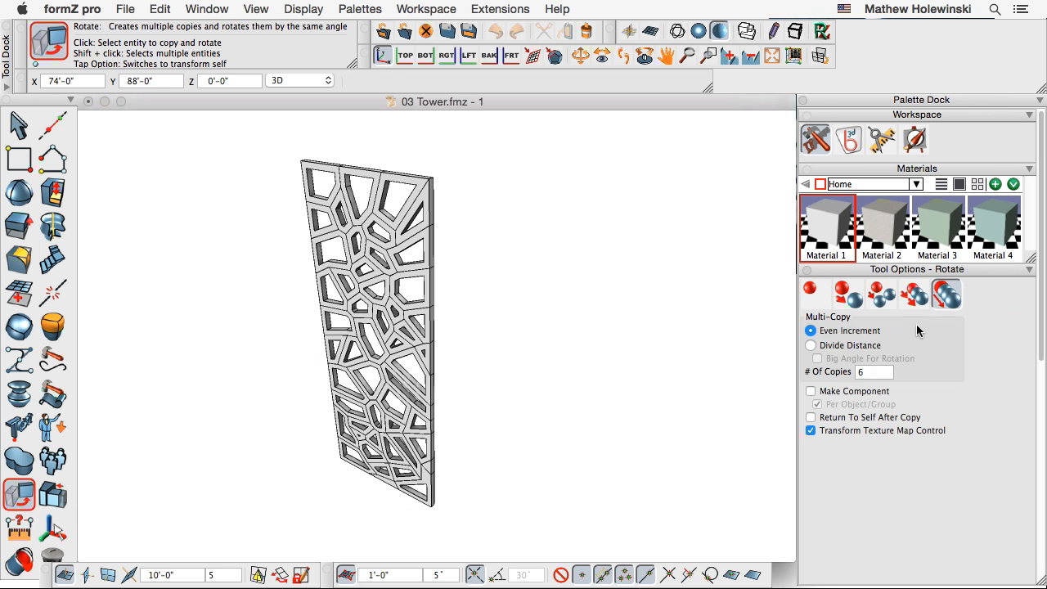
{"action": "left_click", "coordinate": [848, 345]}
{"action": "double_click", "coordinate": [868, 372]}
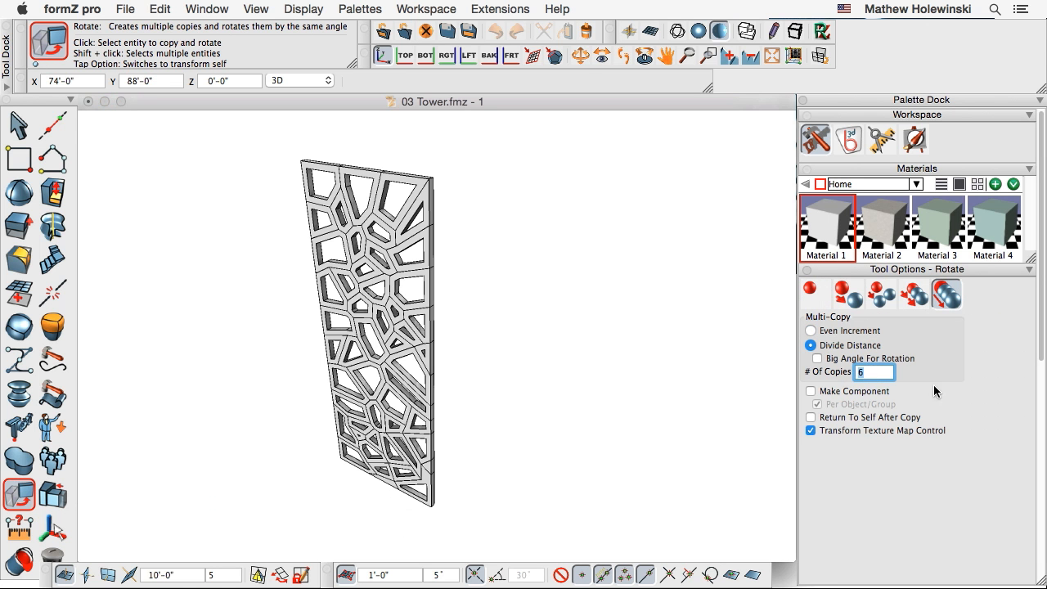
{"action": "left_click", "coordinate": [965, 479]}
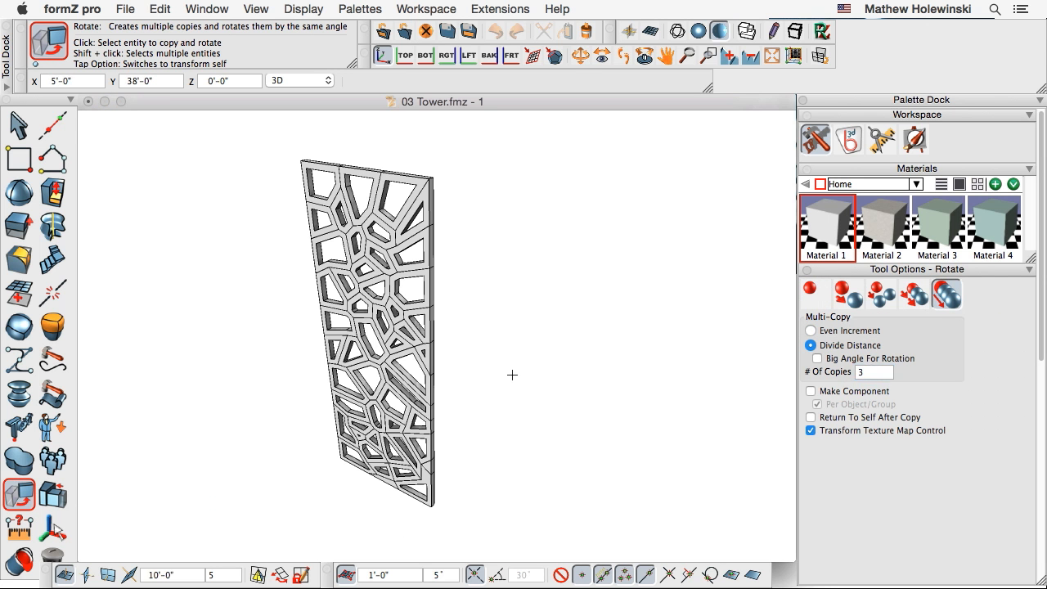
{"action": "middle_click_drag", "start_coordinate": [512, 374], "coordinate": [441, 378]}
- Rotate-copy the perforated panel about the origin at 0, 0, 0 to form a four-sided tower
{"action": "left_click", "coordinate": [422, 382]}
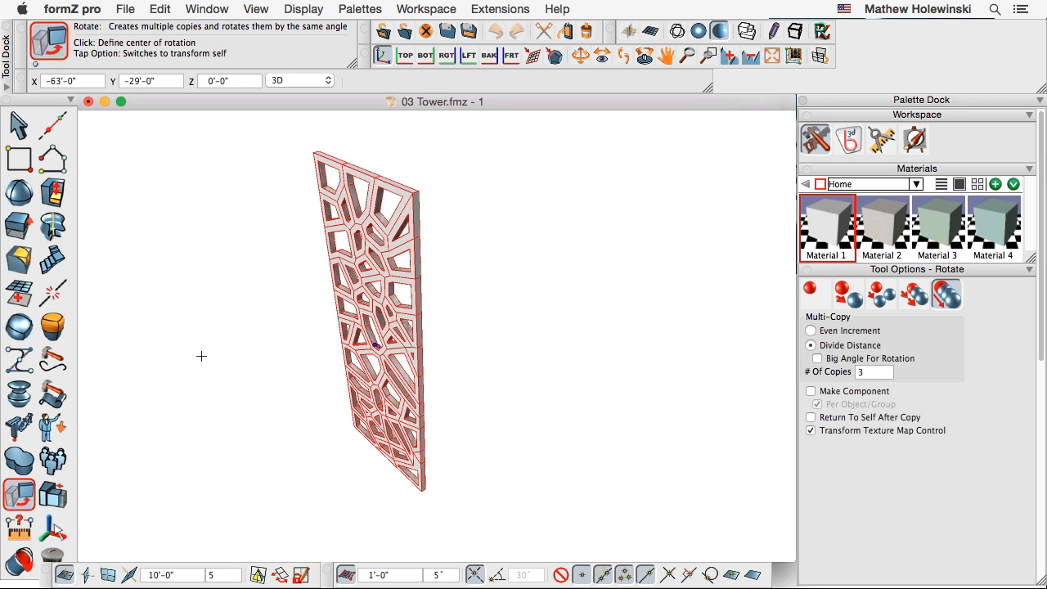
{"action": "type", "text": "0"}
{"action": "key", "text": "Tab"}
{"action": "type", "text": "0"}
{"action": "key", "text": "Tab"}
{"action": "type", "text": "0"}
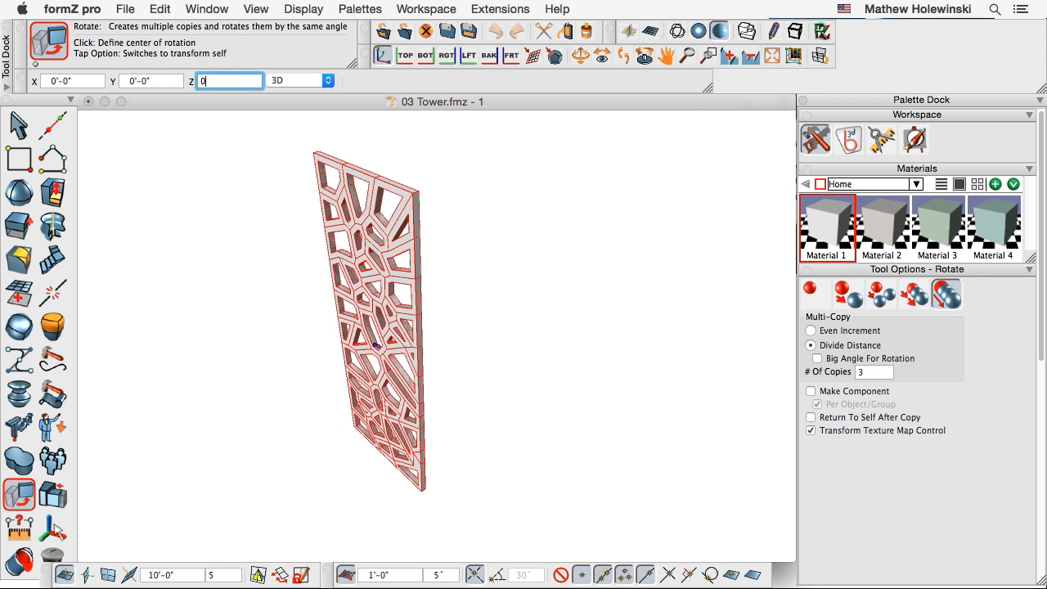
{"action": "key", "text": "Return"}
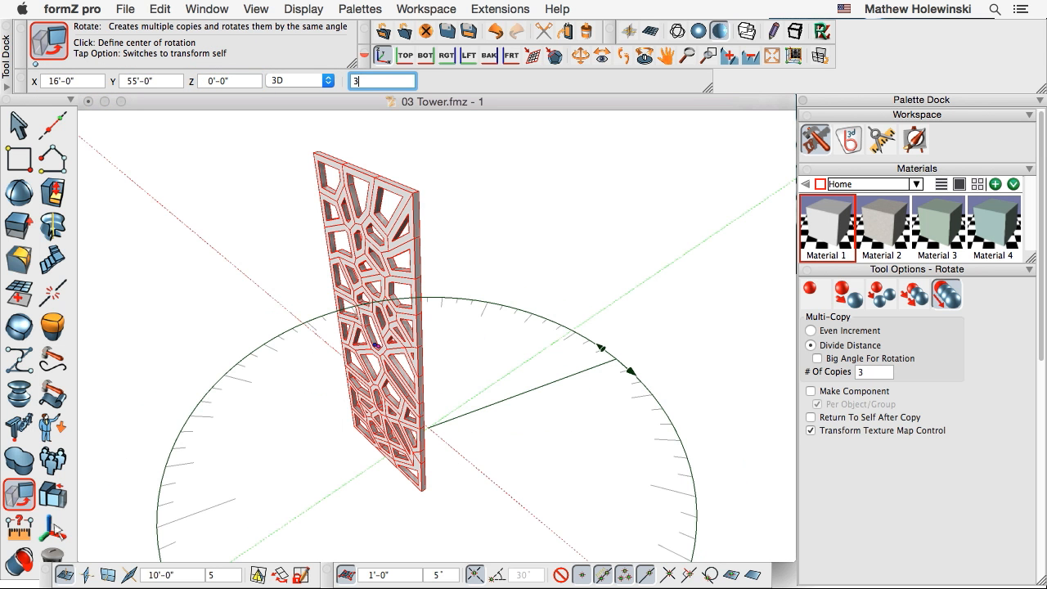
{"action": "key", "text": "Return"}
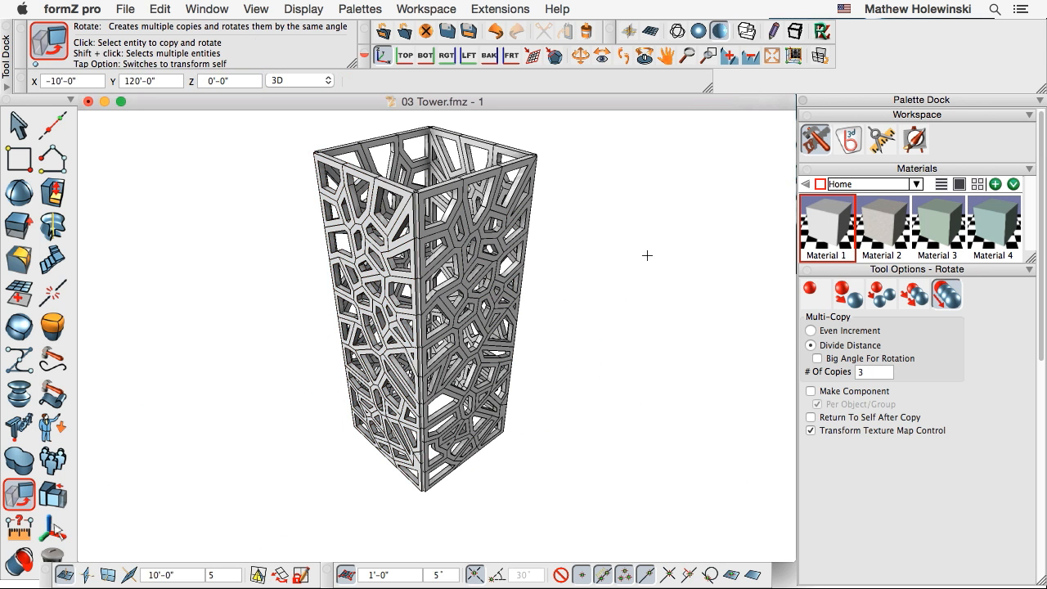
- Examine the tower's corner joint and the Voronoi tower slide in the presentation, and undo the rotated copies
{"action": "scroll", "coordinate": [415, 203], "scroll_direction": "up", "scroll_amount": 5}
{"action": "middle_click_drag", "start_coordinate": [415, 203], "coordinate": [442, 249]}
{"action": "scroll", "coordinate": [446, 254], "scroll_direction": "down", "scroll_amount": 3}
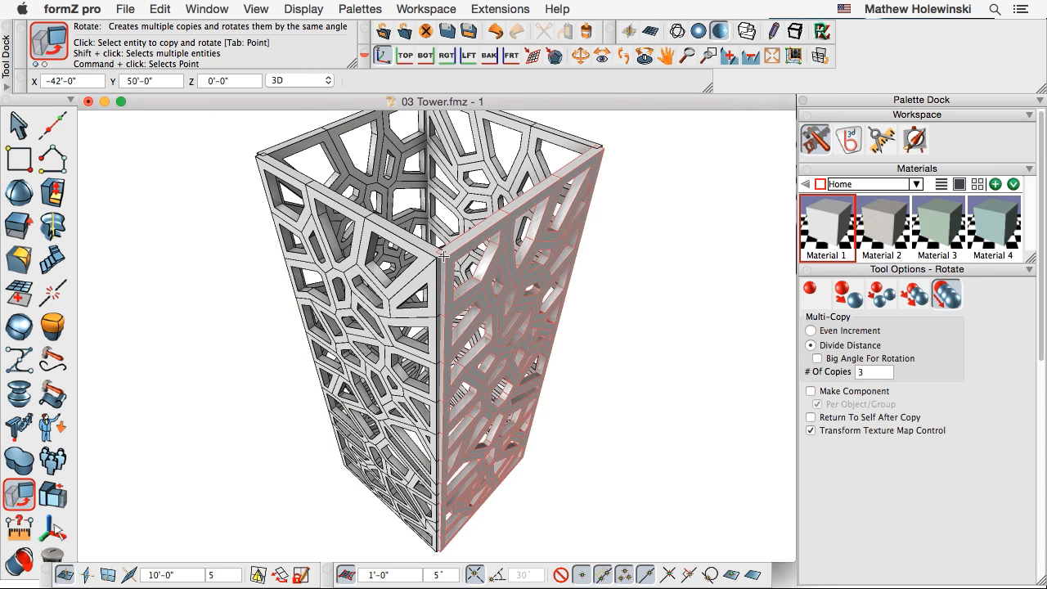
{"action": "scroll", "coordinate": [442, 250], "scroll_direction": "down", "scroll_amount": 3}
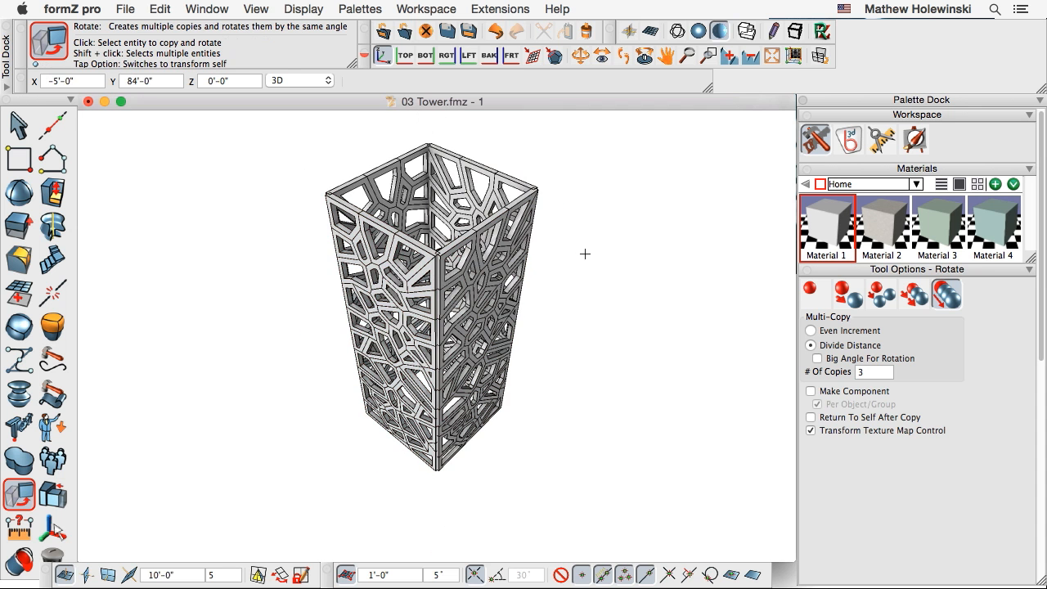
{"action": "key", "text": "super+Tab"}
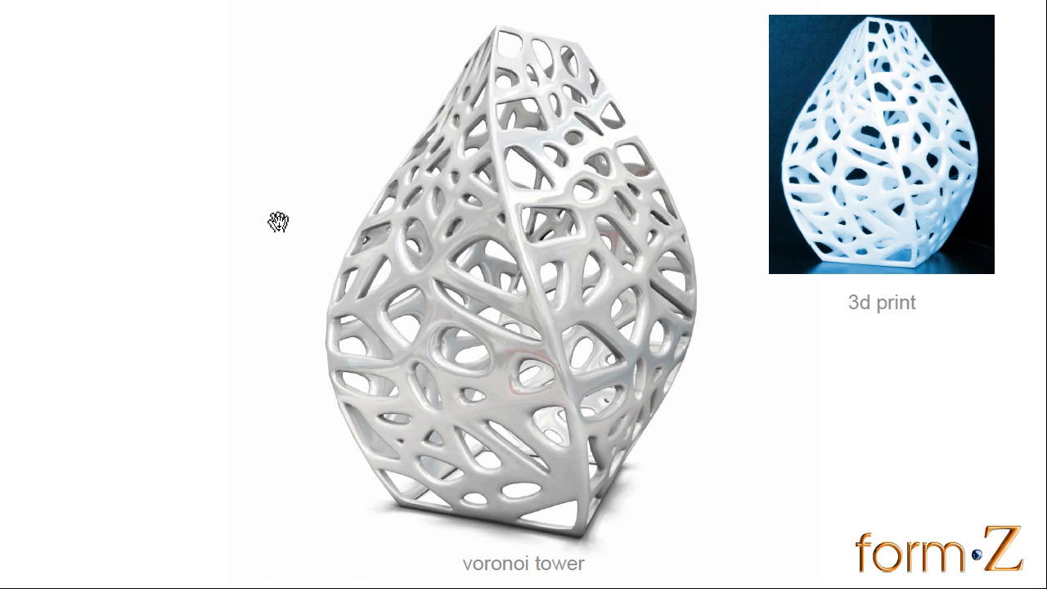
{"action": "key", "text": "super+Tab"}
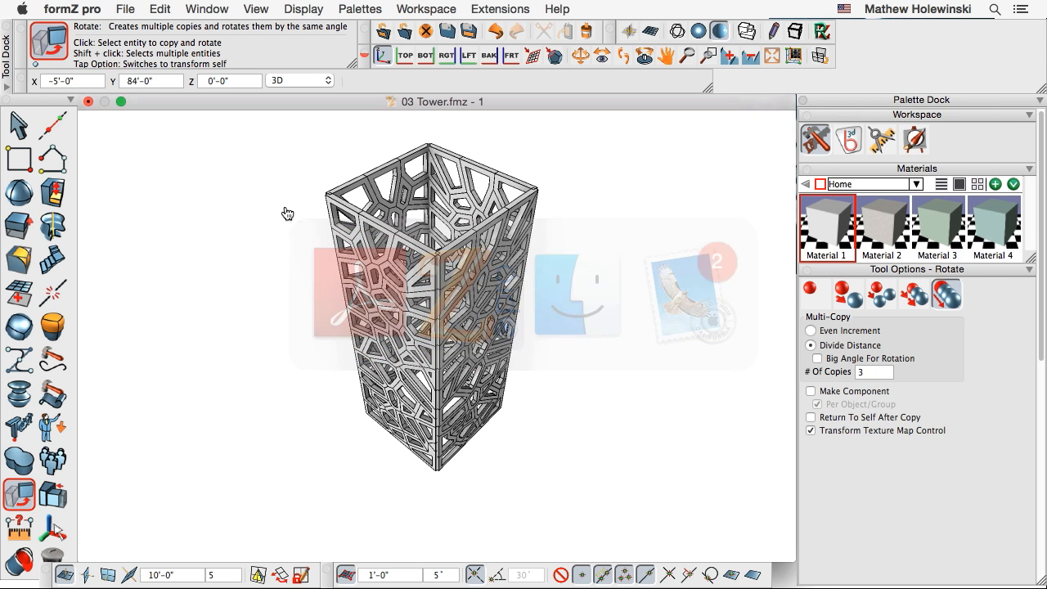
{"action": "key", "text": "super+z"}
- Extend the two uppermost side faces of the panel outward by 1'-0" with Reshape and Keep Edges enabled
{"action": "scroll", "coordinate": [466, 319], "scroll_direction": "up", "scroll_amount": 5}
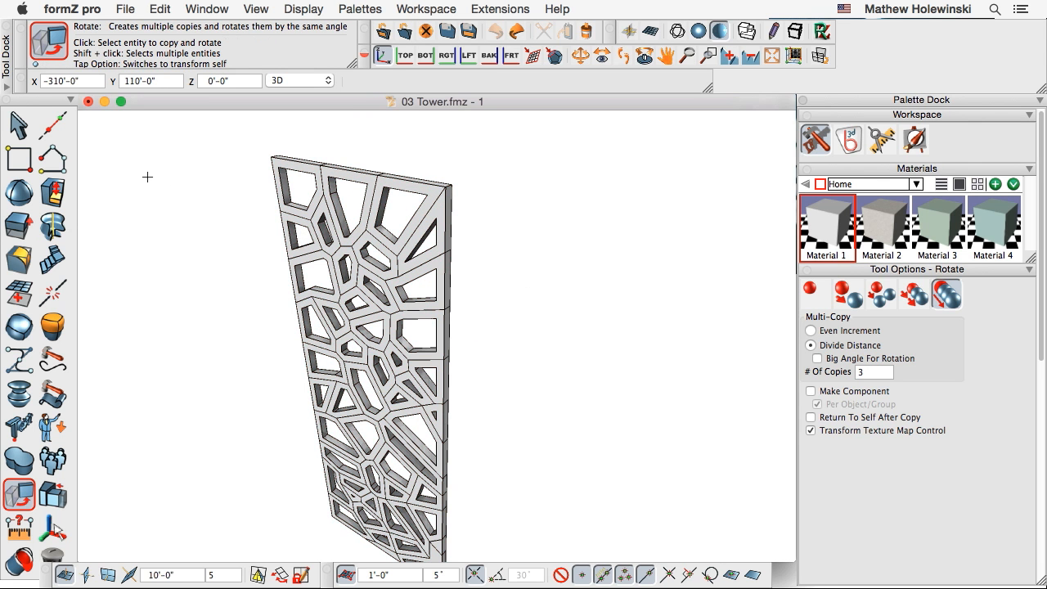
{"action": "left_click", "coordinate": [52, 194]}
{"action": "scroll", "coordinate": [474, 229], "scroll_direction": "up", "scroll_amount": 5}
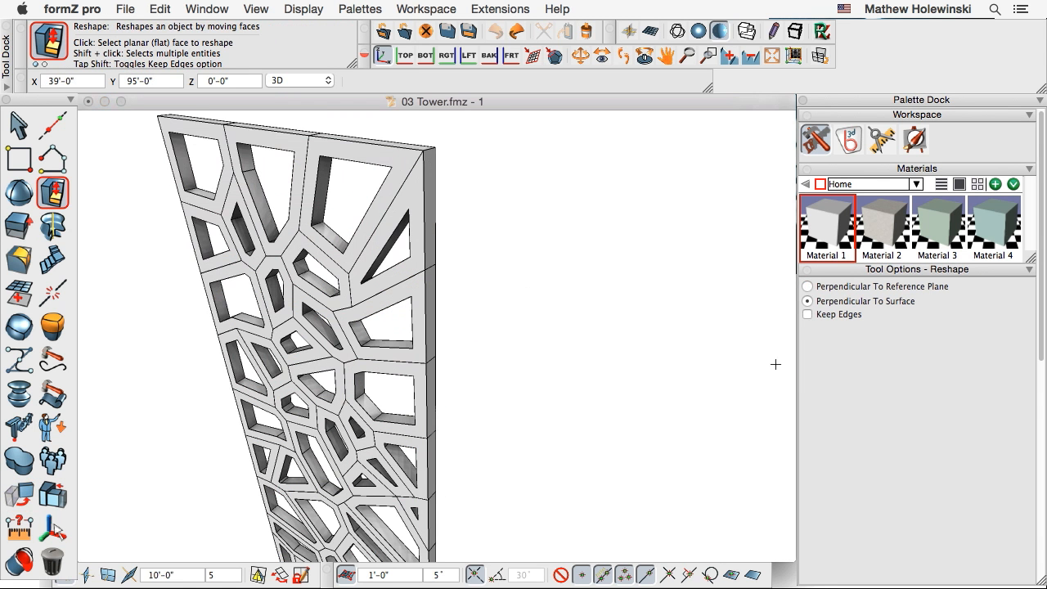
{"action": "left_click", "coordinate": [432, 200]}
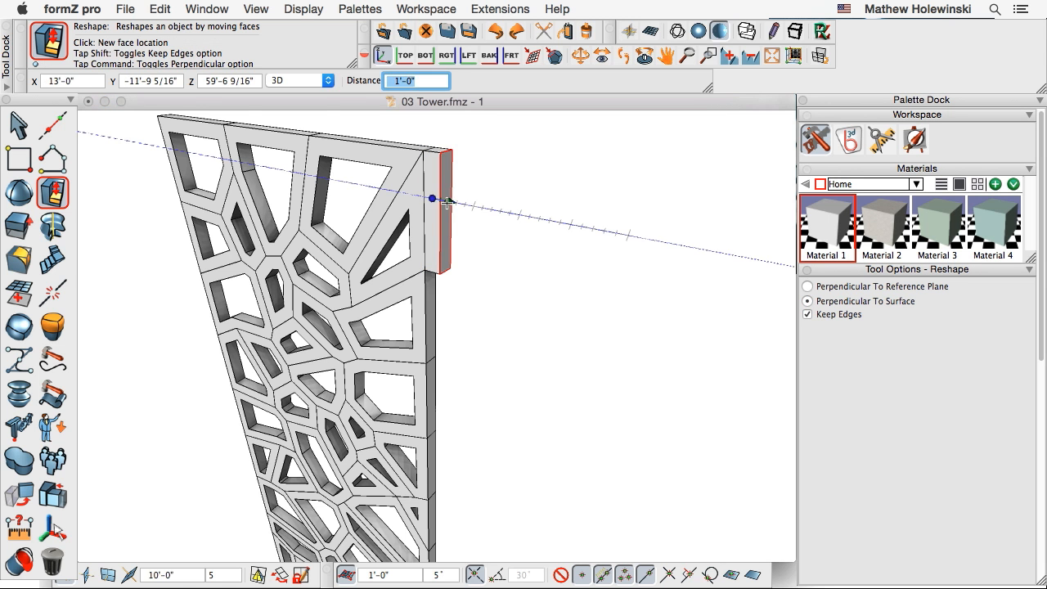
{"action": "left_click", "coordinate": [444, 204]}
{"action": "left_click", "coordinate": [430, 296]}
{"action": "left_click", "coordinate": [444, 301]}
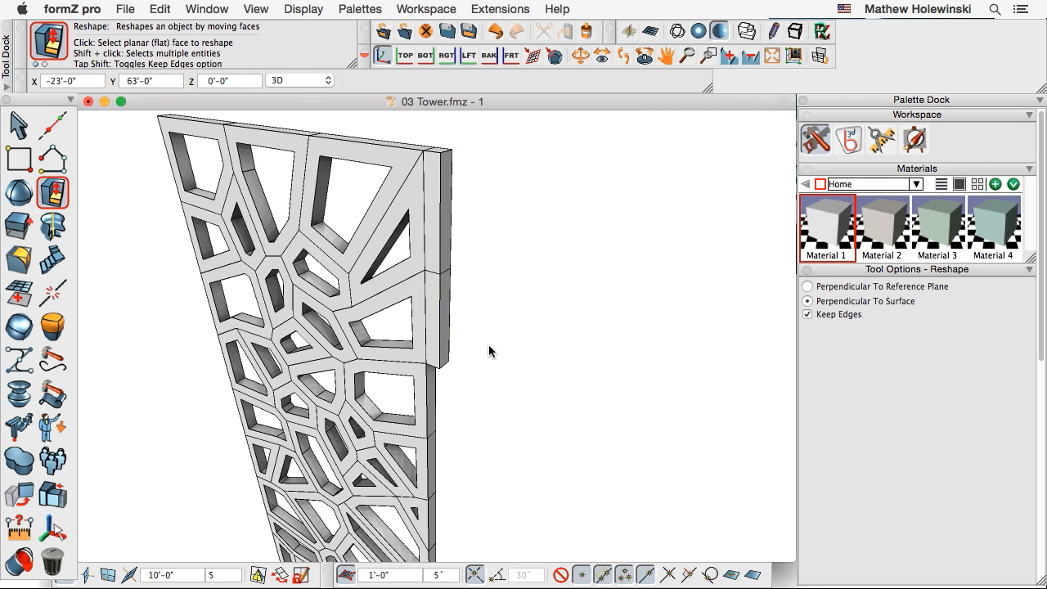
- Extend the remaining faces down the panel's side edge outward to match the two uppermost ones
{"action": "middle_click_drag", "start_coordinate": [488, 350], "coordinate": [480, 271]}
{"action": "left_click", "coordinate": [424, 304]}
{"action": "left_click", "coordinate": [439, 308]}
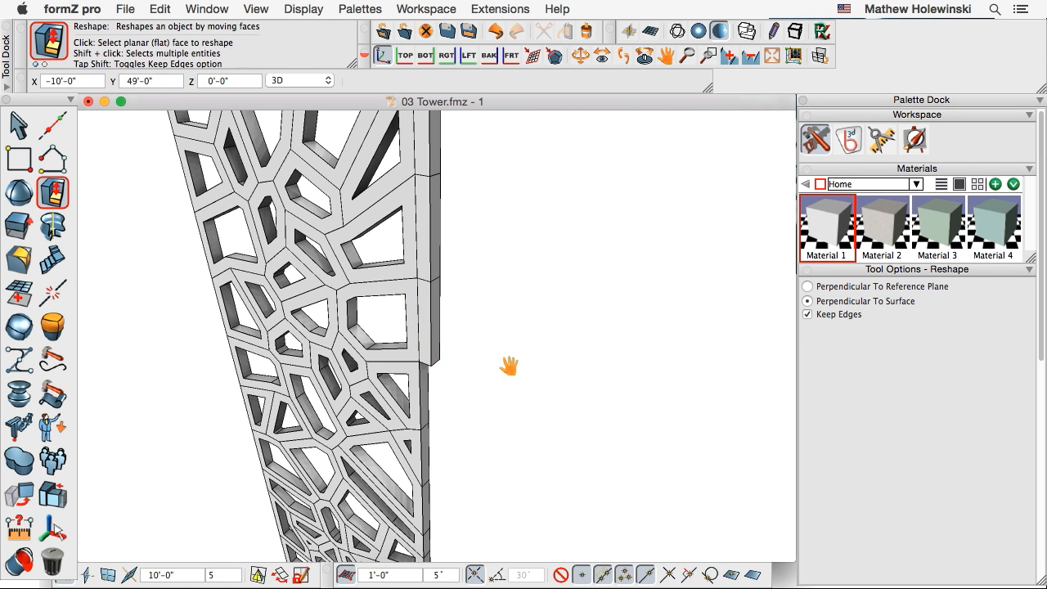
{"action": "middle_click_drag", "start_coordinate": [508, 366], "coordinate": [506, 311]}
{"action": "middle_click_drag", "start_coordinate": [490, 350], "coordinate": [490, 322]}
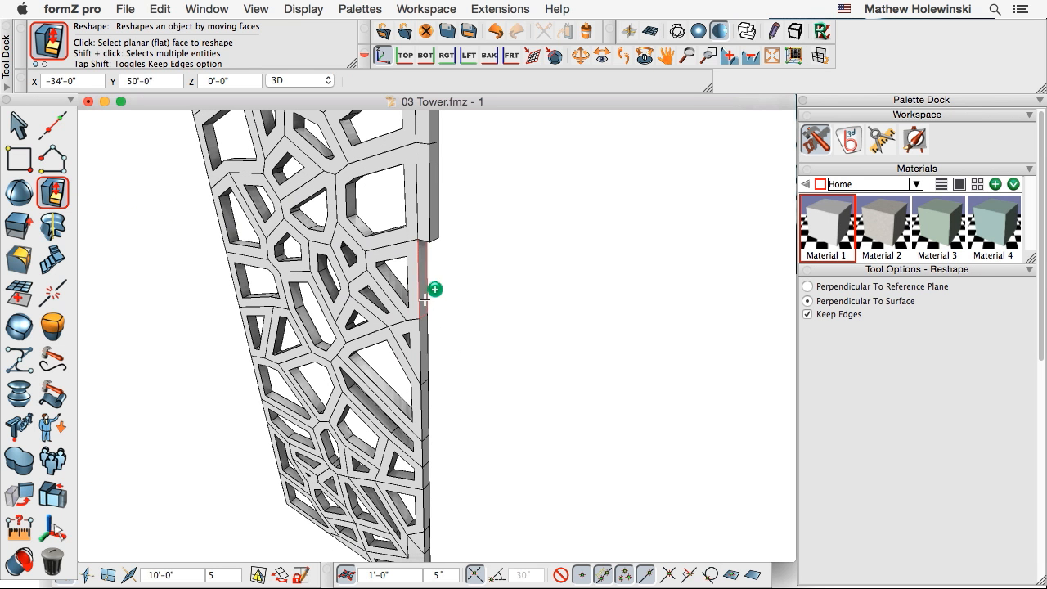
{"action": "left_click", "coordinate": [433, 327]}
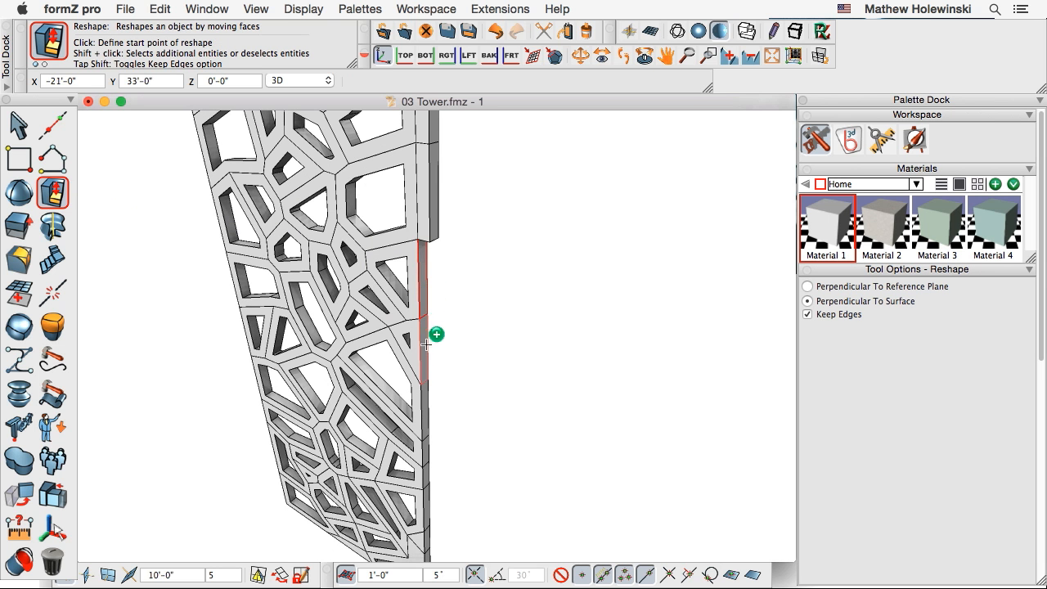
{"action": "left_click", "coordinate": [429, 283]}
{"action": "key", "text": "Escape"}
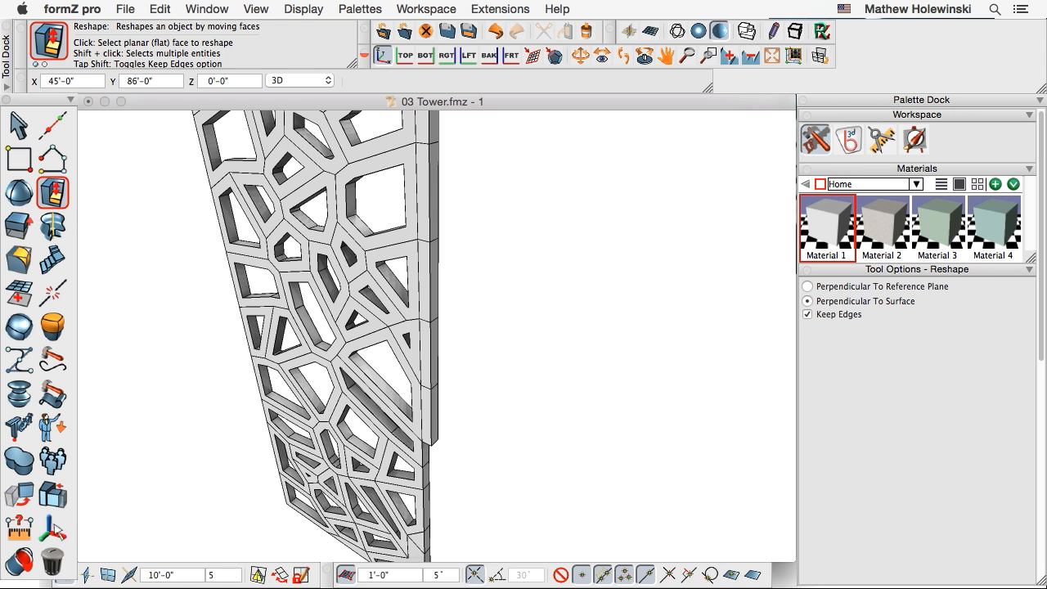
{"action": "scroll", "coordinate": [490, 276], "scroll_direction": "down", "scroll_amount": 3}
{"action": "middle_click_drag", "start_coordinate": [491, 276], "coordinate": [513, 372]}
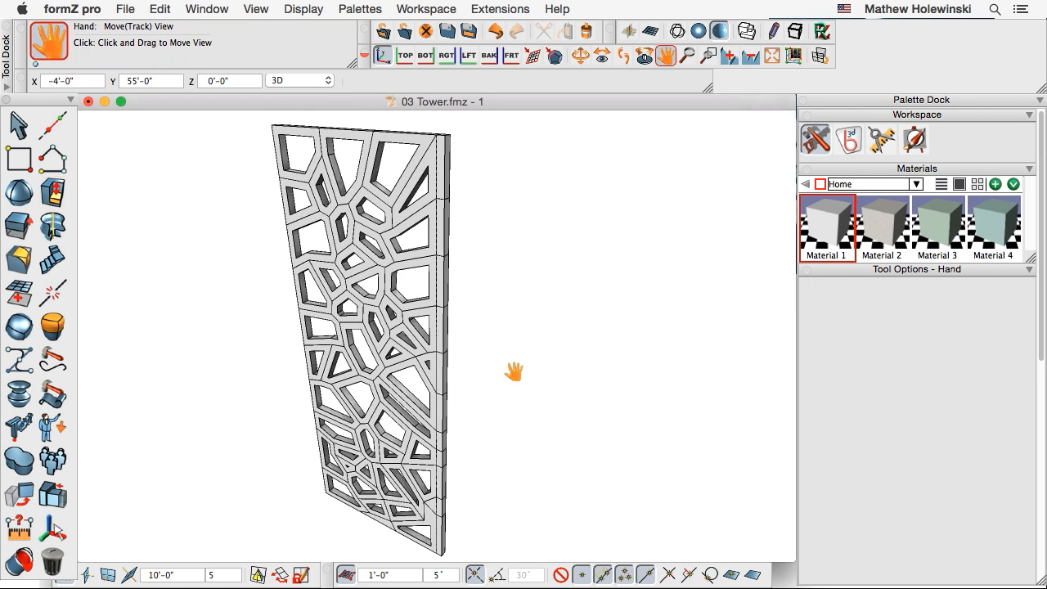
- Combine the four perforated tower panels into a single object with Union
{"action": "scroll", "coordinate": [513, 368], "scroll_direction": "down", "scroll_amount": 2}
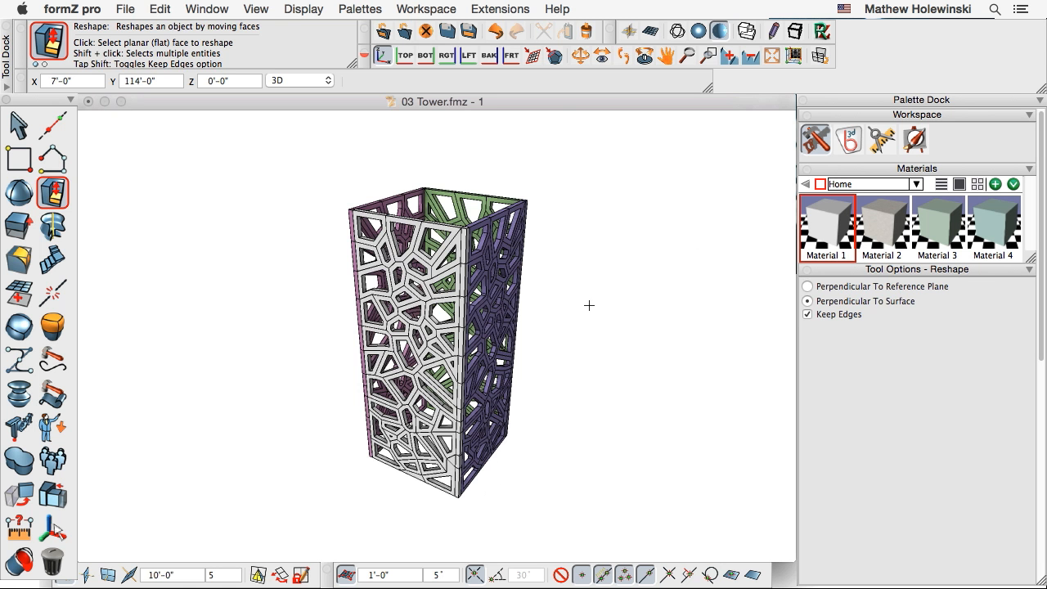
{"action": "middle_click_drag", "start_coordinate": [589, 303], "coordinate": [573, 351]}
{"action": "scroll", "coordinate": [468, 291], "scroll_direction": "up", "scroll_amount": 5}
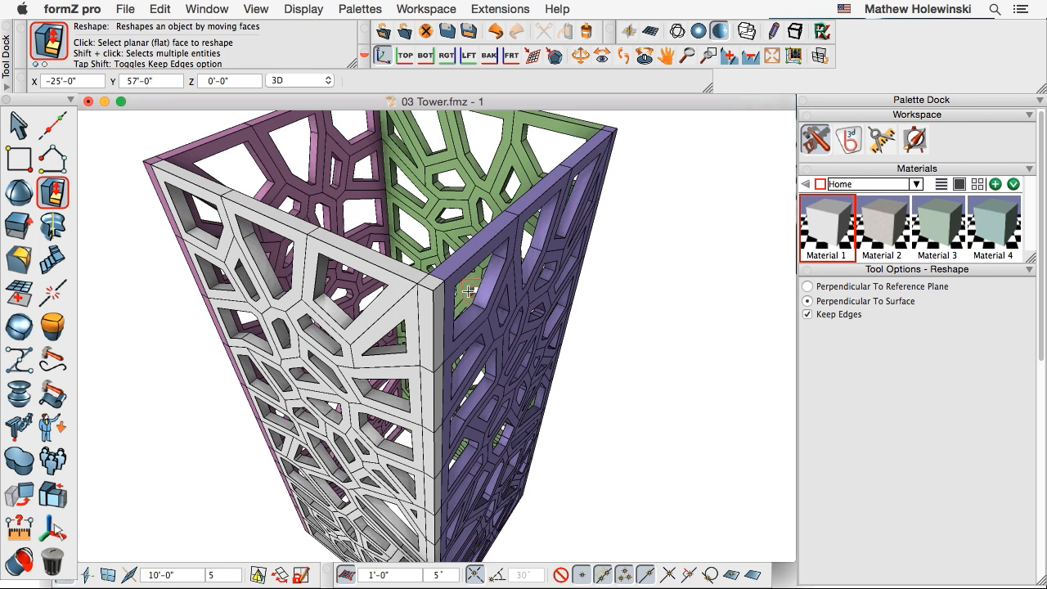
{"action": "scroll", "coordinate": [489, 304], "scroll_direction": "down", "scroll_amount": 5}
{"action": "middle_click_drag", "start_coordinate": [491, 307], "coordinate": [556, 304]}
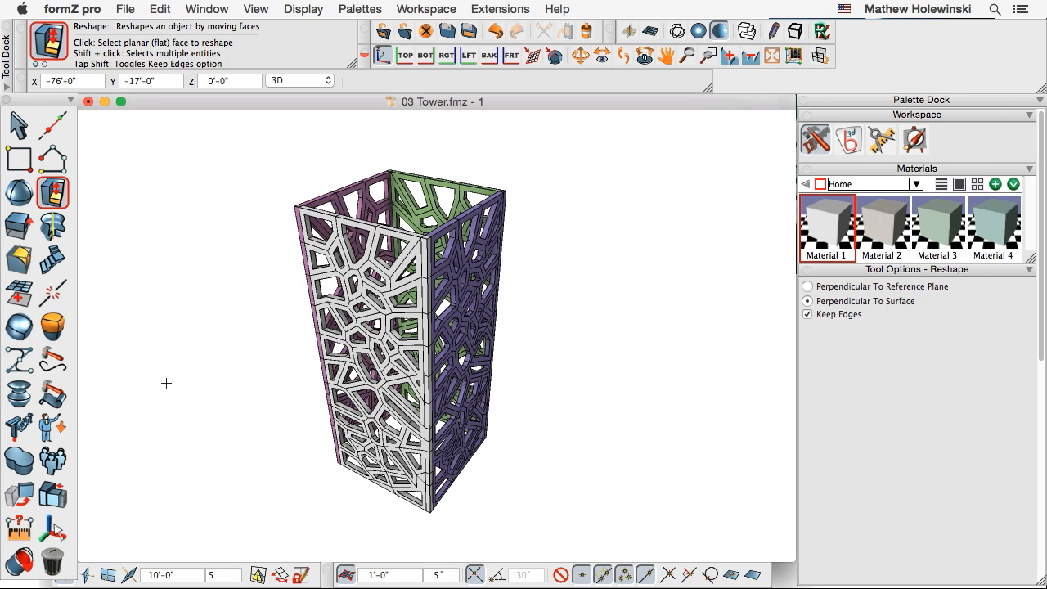
{"action": "left_click", "coordinate": [20, 460]}
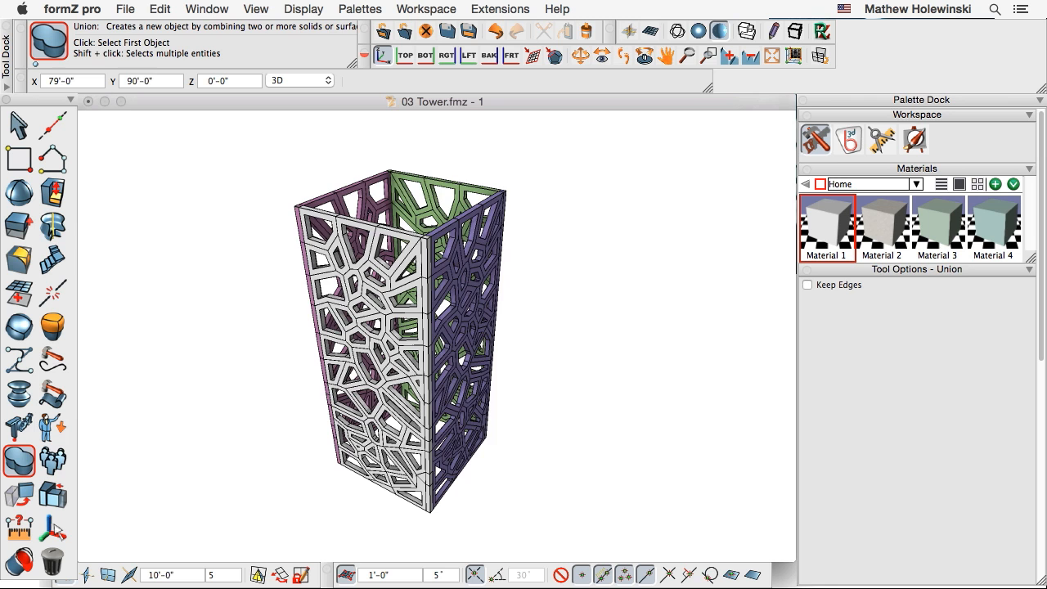
{"action": "middle_click_drag", "start_coordinate": [777, 221], "coordinate": [694, 220]}
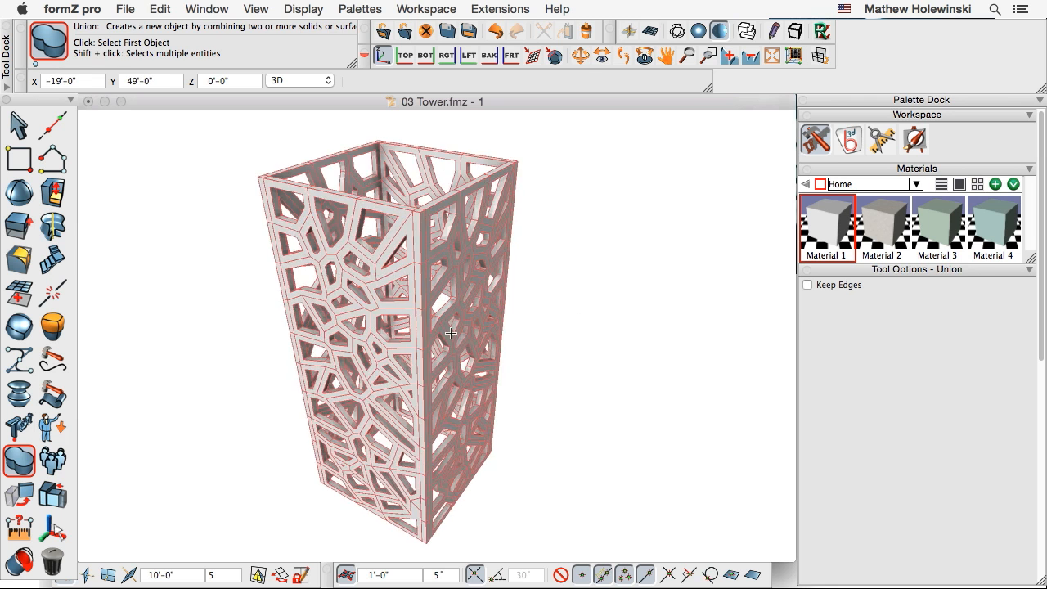
- Convert the unioned Voronoi tower into a smooth subdivision object and leave subdivision editing
{"action": "middle_click_drag", "start_coordinate": [599, 375], "coordinate": [548, 356]}
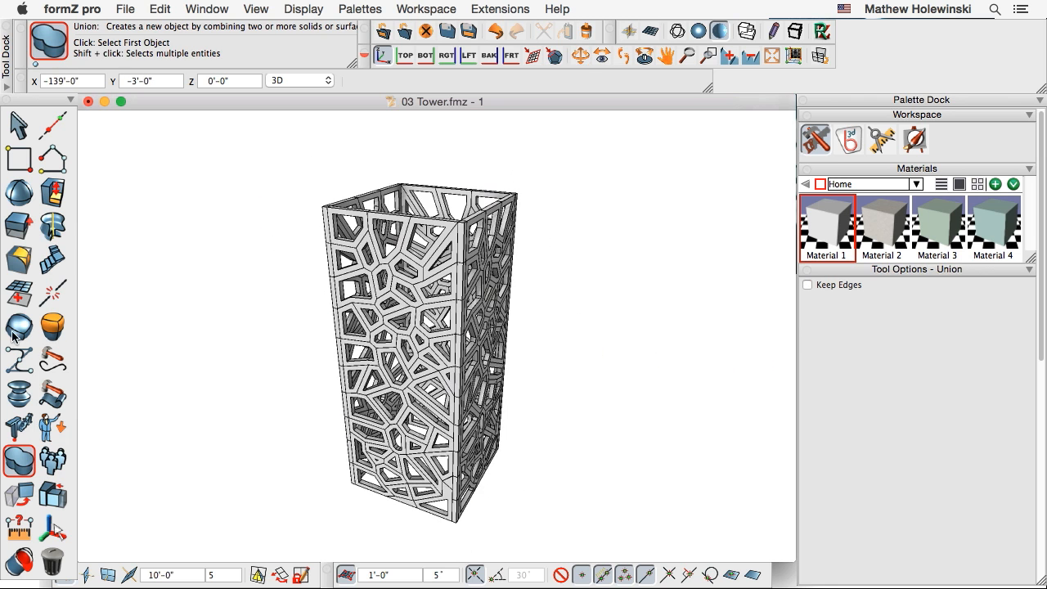
{"action": "mouse_move", "coordinate": [18, 334]}
{"action": "left_click", "coordinate": [46, 359]}
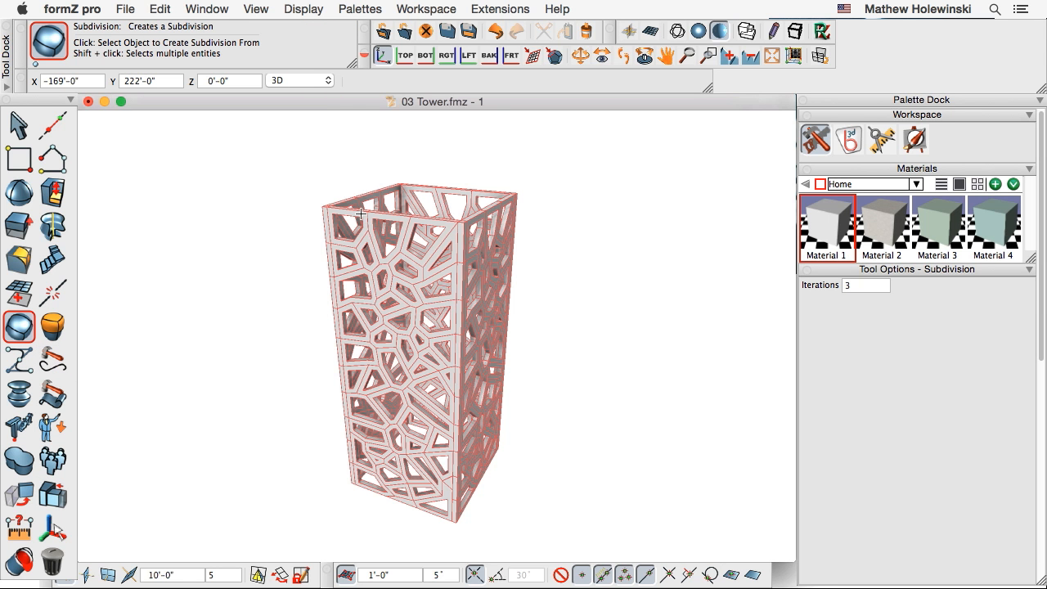
{"action": "left_click", "coordinate": [653, 344]}
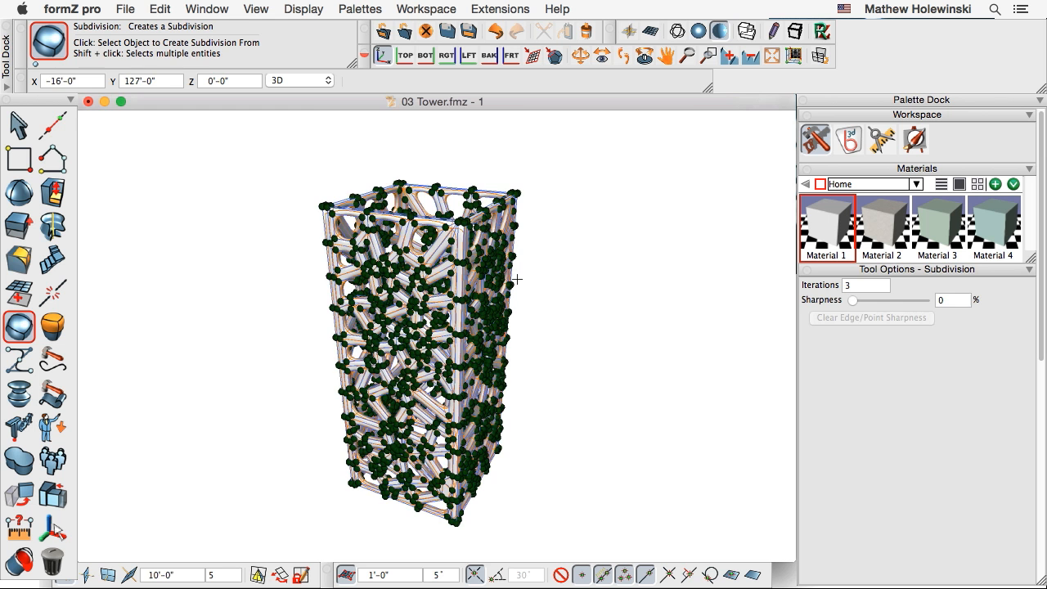
{"action": "left_click", "coordinate": [18, 124]}
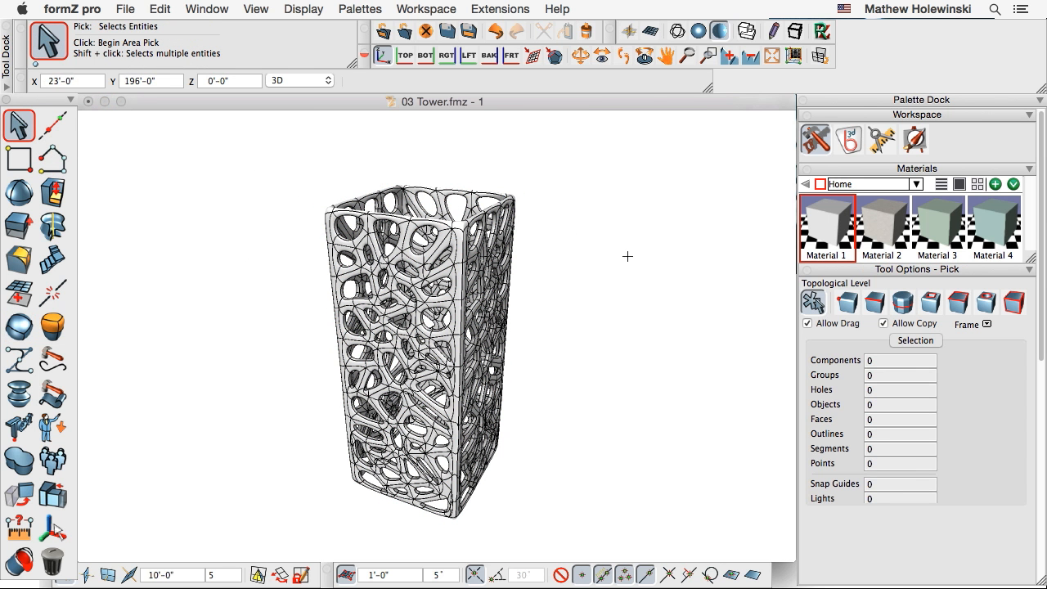
- Turn off the edges of solids and surfaces in the Shaded Full display options and view the smoothed tower
{"action": "key", "text": "super+shift+d"}
{"action": "left_click", "coordinate": [622, 103]}
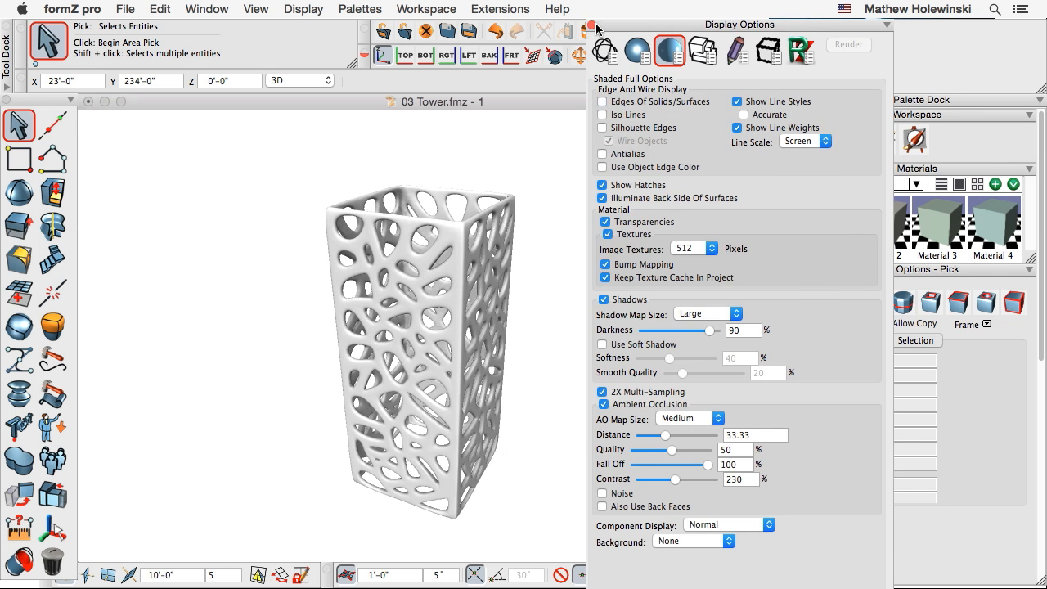
{"action": "left_click", "coordinate": [592, 26]}
{"action": "key", "text": "r"}
{"action": "mouse_move", "coordinate": [560, 408]}
{"action": "left_mouse_down"}
{"action": "mouse_move", "coordinate": [566, 320]}
{"action": "mouse_move", "coordinate": [493, 311]}
{"action": "mouse_move", "coordinate": [551, 401]}
{"action": "left_mouse_up"}
{"action": "key", "text": "p"}
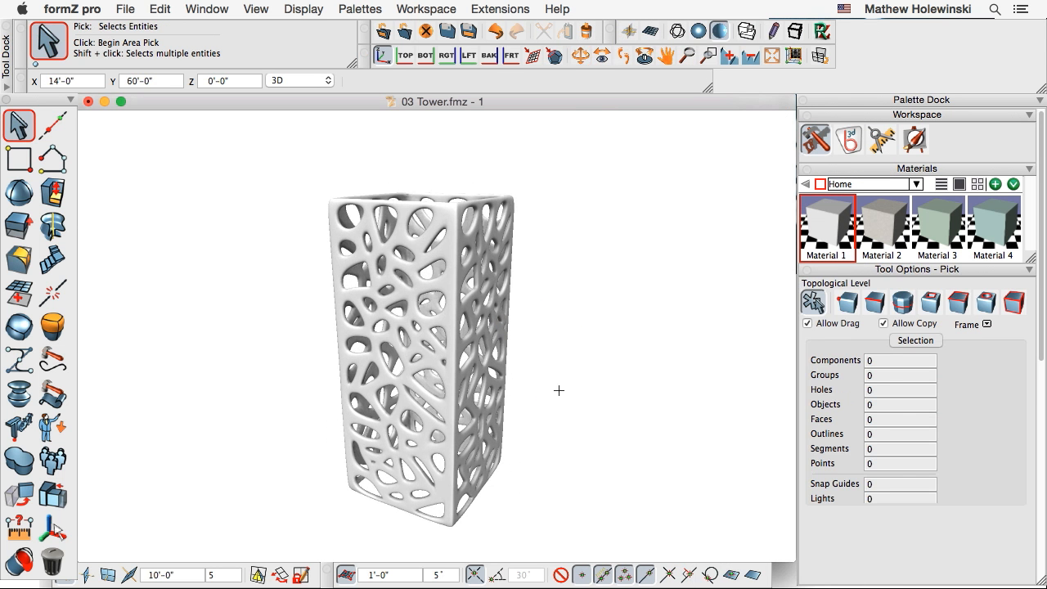
- Compare the tower with the Voronoi tower slide in the presentation, and examine its subdivided mesh up close in wireframe display
{"action": "key", "text": "super+Tab"}
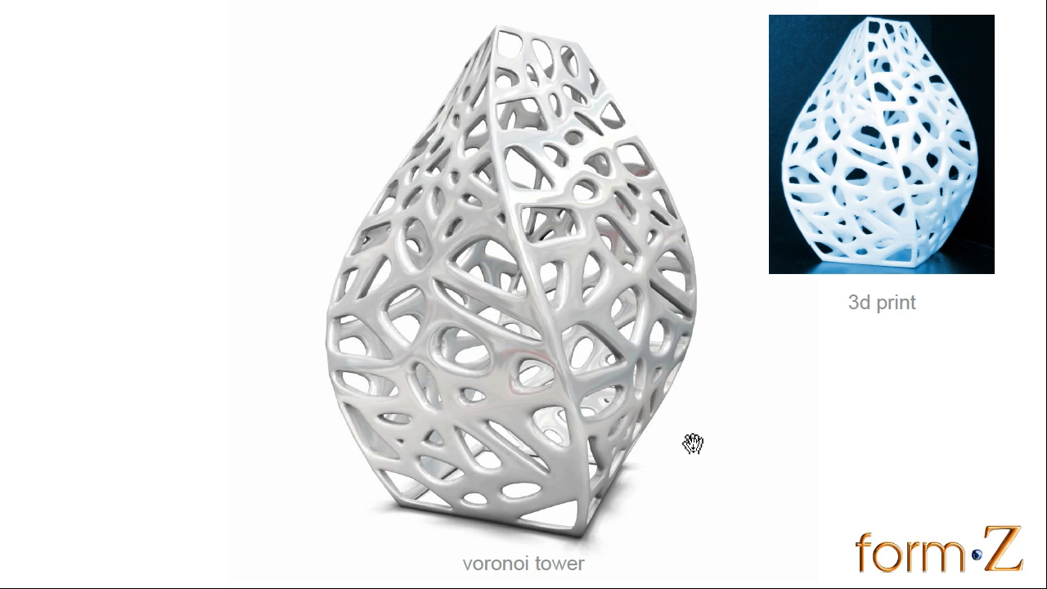
{"action": "key", "text": "super+Tab"}
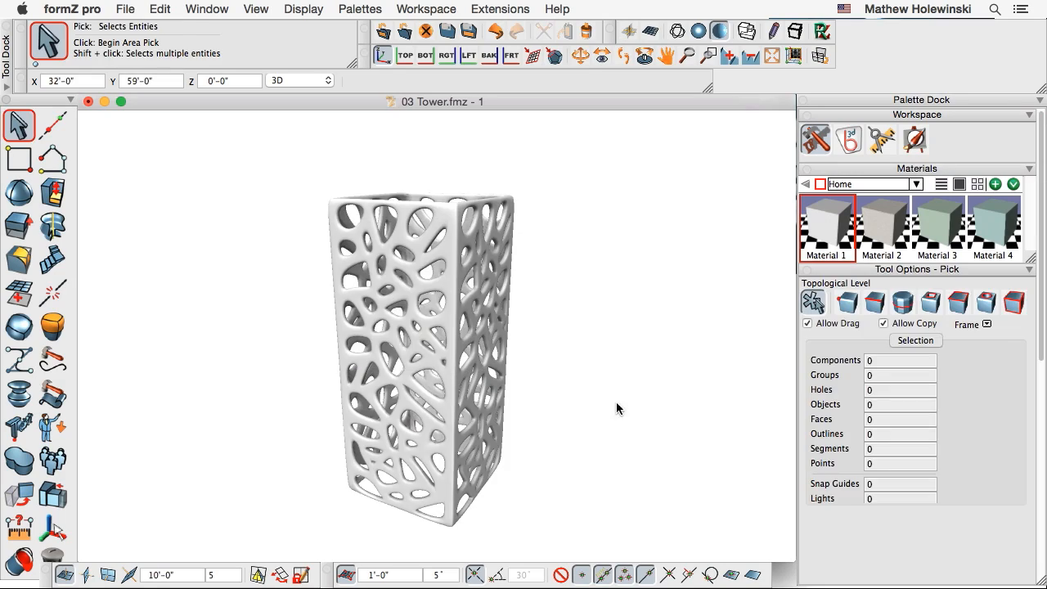
{"action": "left_click_drag", "start_coordinate": [614, 408], "coordinate": [575, 402]}
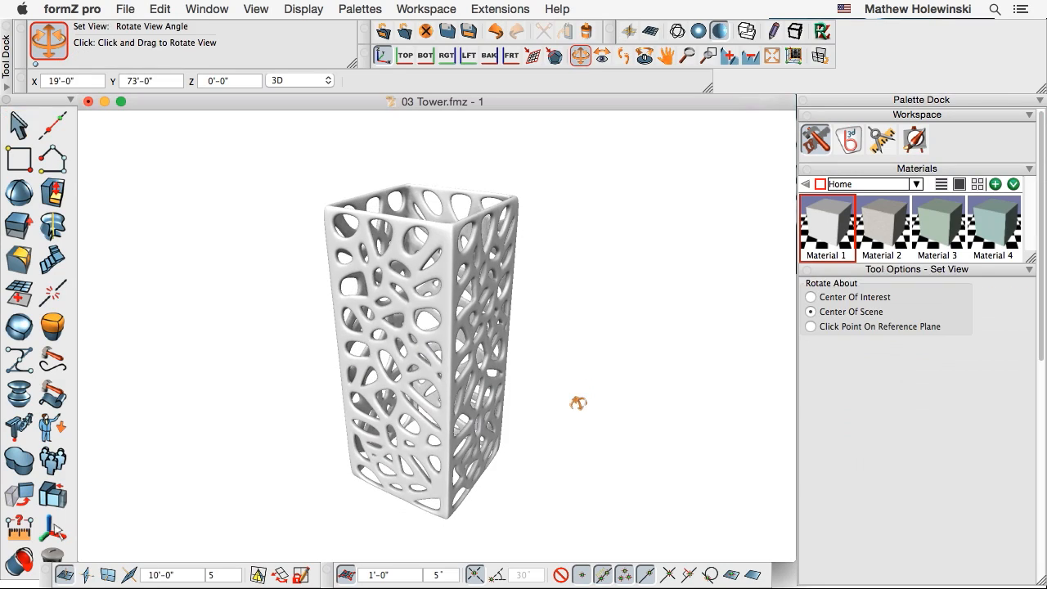
{"action": "left_click", "coordinate": [677, 30]}
{"action": "left_click", "coordinate": [501, 196]}
{"action": "scroll", "coordinate": [503, 184], "scroll_direction": "up", "scroll_amount": 10}
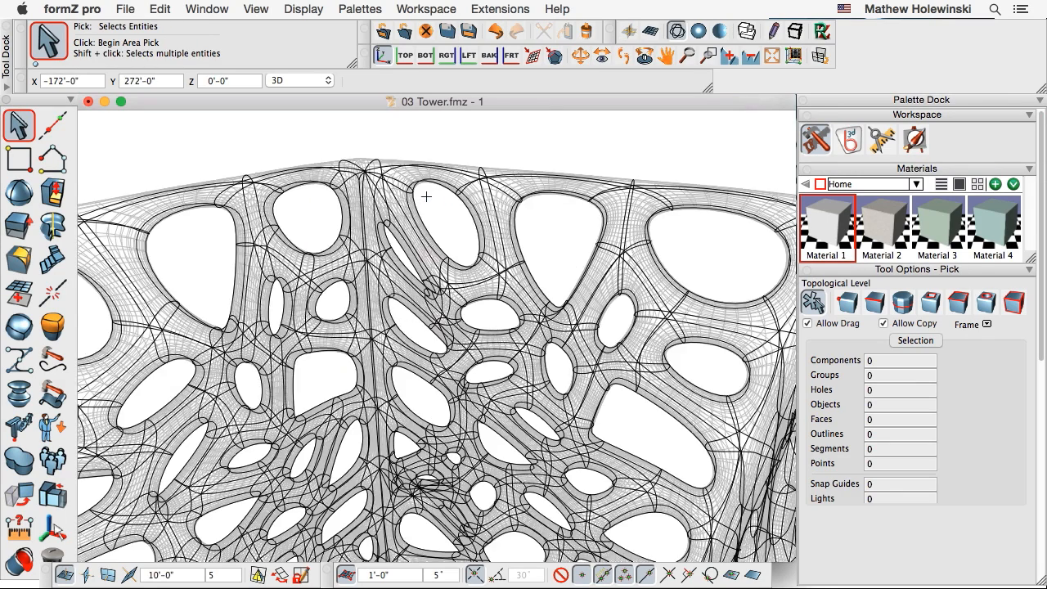
{"action": "scroll", "coordinate": [403, 232], "scroll_direction": "down", "scroll_amount": 6}
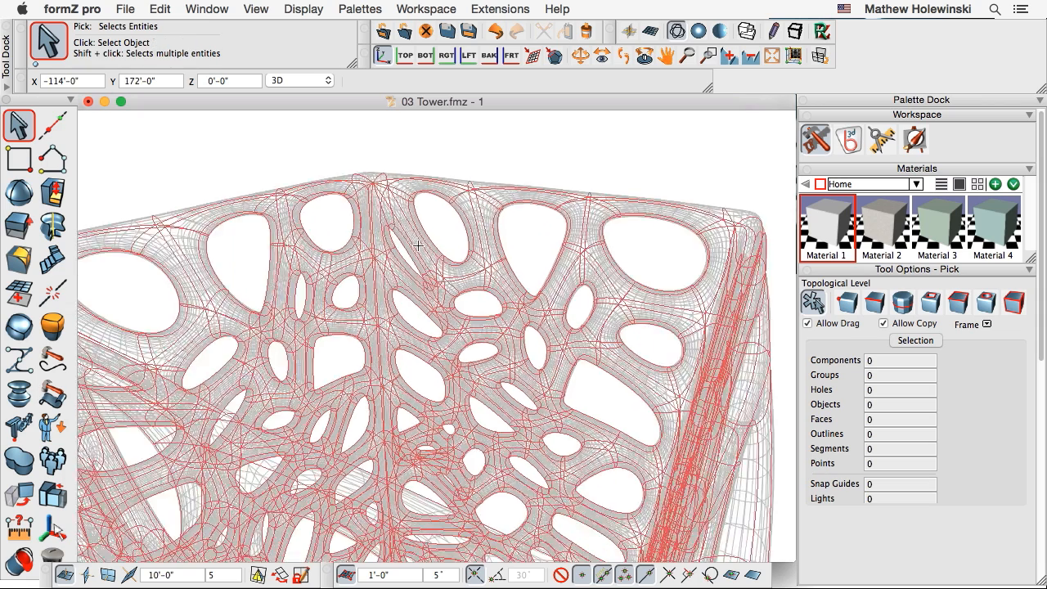
{"action": "scroll", "coordinate": [434, 246], "scroll_direction": "down", "scroll_amount": 4}
{"action": "left_click", "coordinate": [588, 155]}
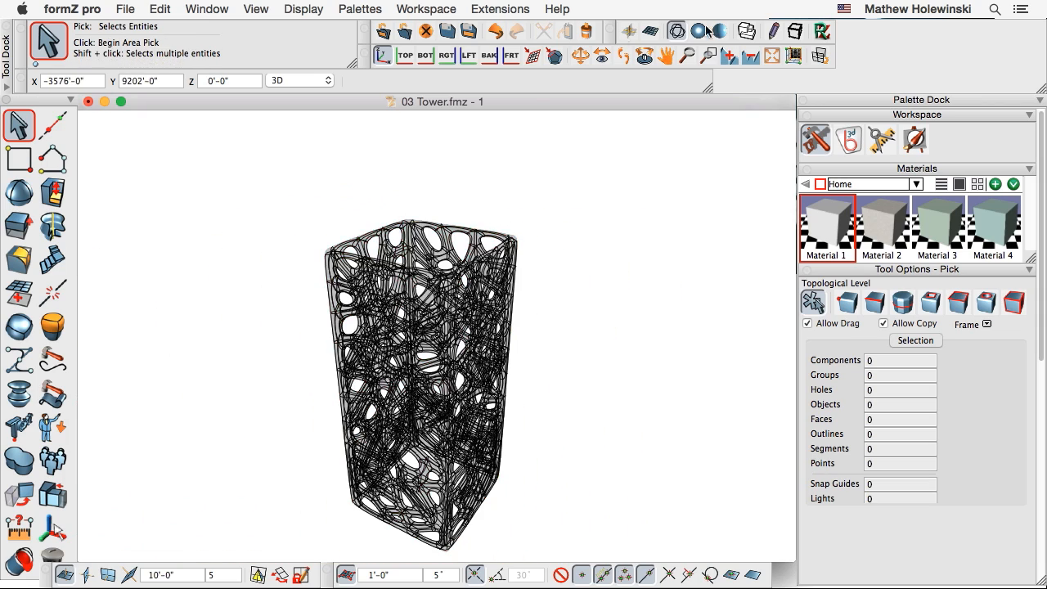
- Show the tower in shaded display with visible edges and set its subdivision iterations to 1
{"action": "left_click", "coordinate": [700, 31]}
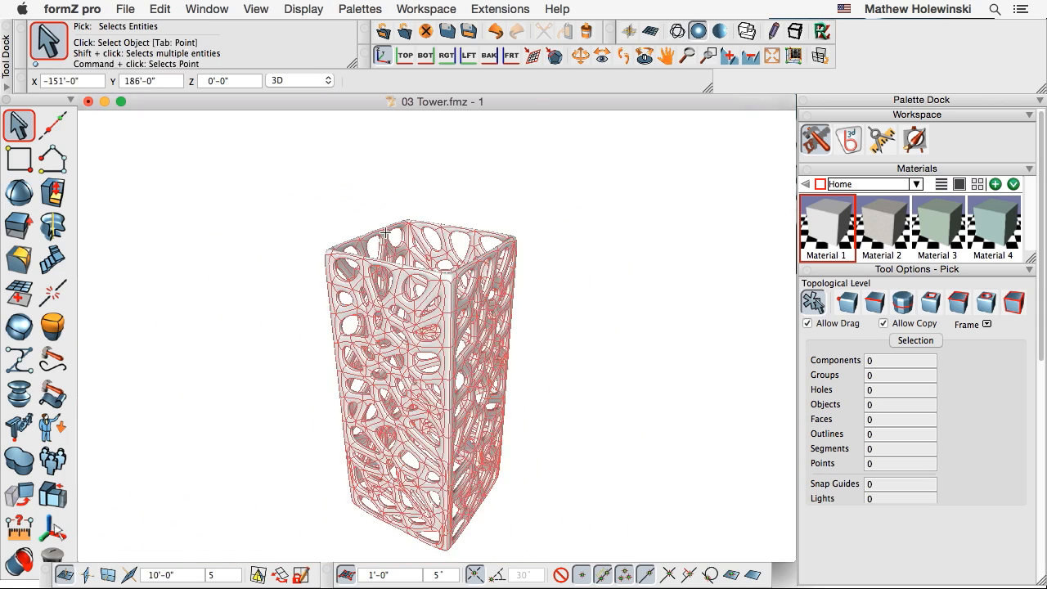
{"action": "left_click", "coordinate": [19, 329]}
{"action": "left_click", "coordinate": [19, 329]}
{"action": "left_click", "coordinate": [442, 228]}
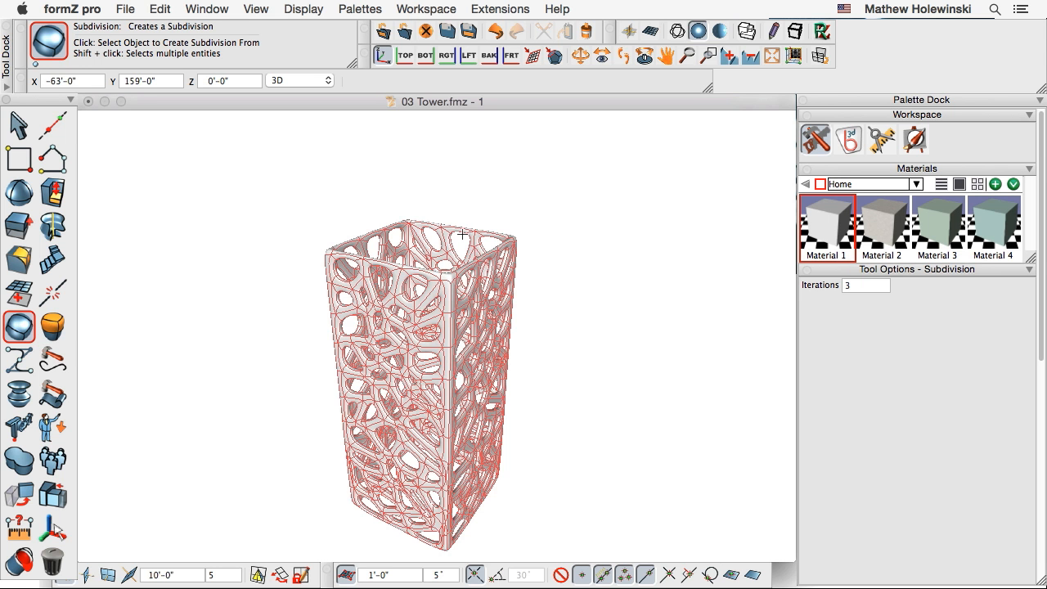
{"action": "left_click", "coordinate": [856, 286]}
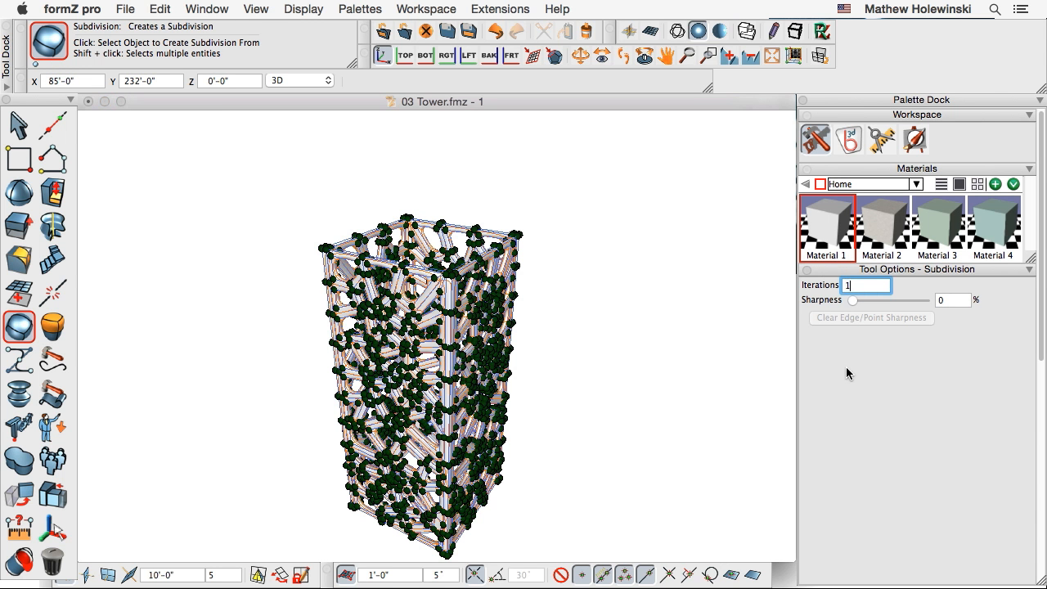
{"action": "key", "text": "Return"}
{"action": "left_click", "coordinate": [19, 126]}
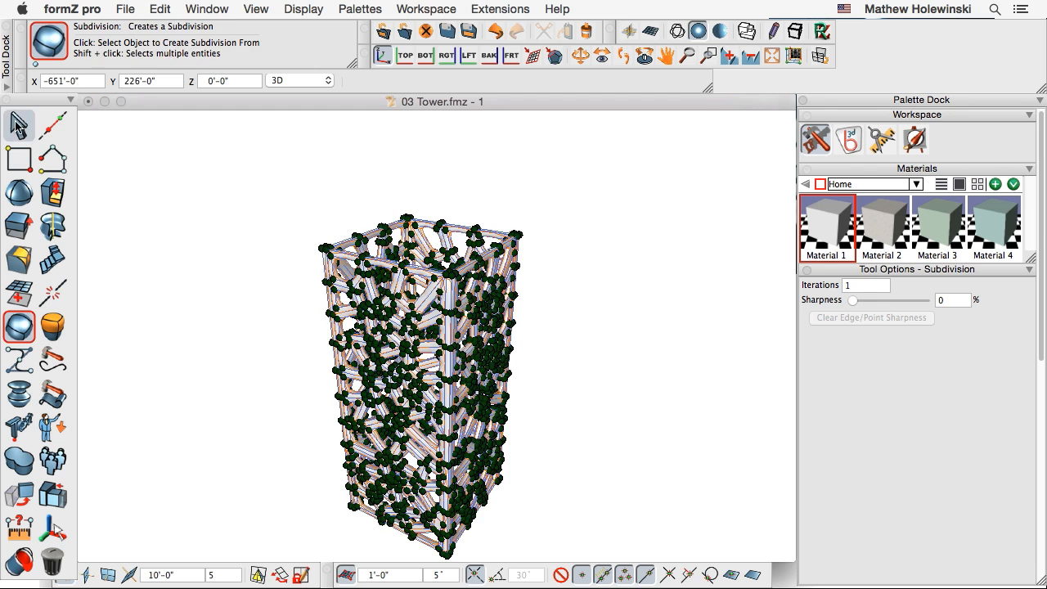
- Examine the tower's mesh density up close in wireframe display, and restore the shaded display
{"action": "left_click", "coordinate": [676, 31]}
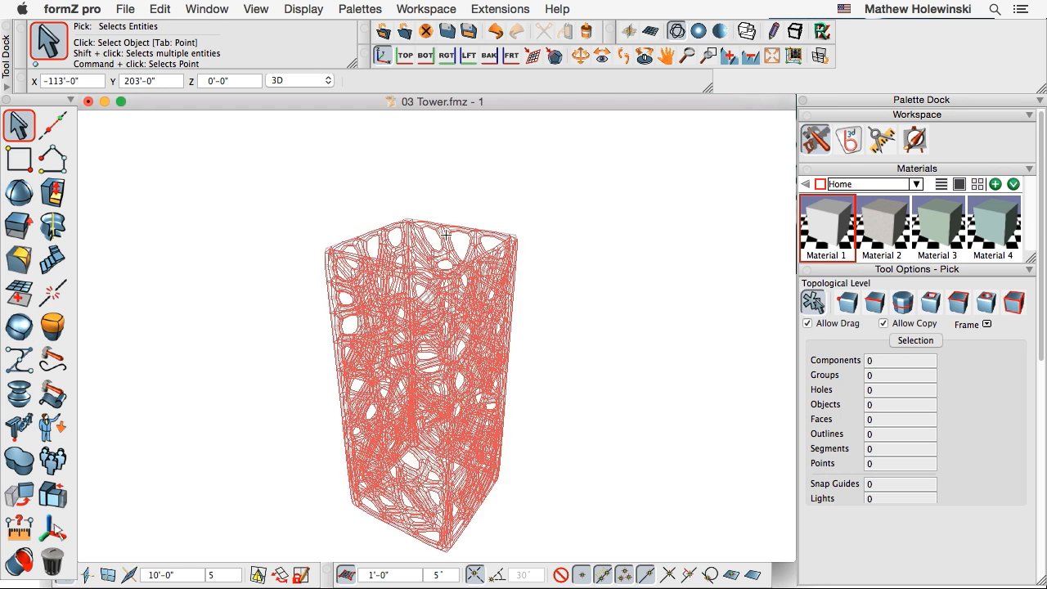
{"action": "scroll", "coordinate": [448, 237], "scroll_direction": "up", "scroll_amount": 5}
{"action": "scroll", "coordinate": [446, 237], "scroll_direction": "up", "scroll_amount": 3}
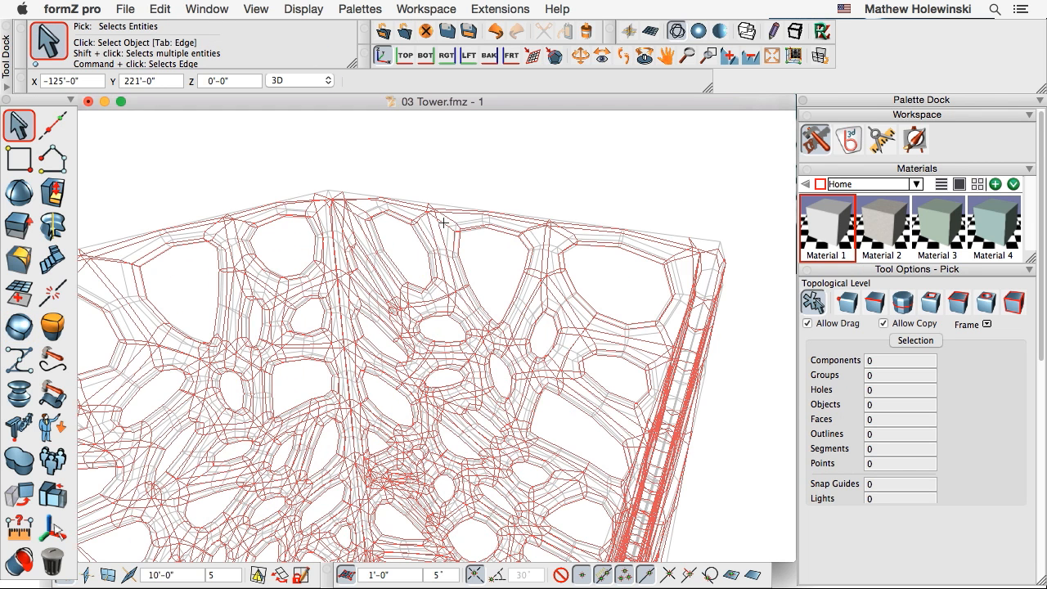
{"action": "scroll", "coordinate": [447, 222], "scroll_direction": "down", "scroll_amount": 10}
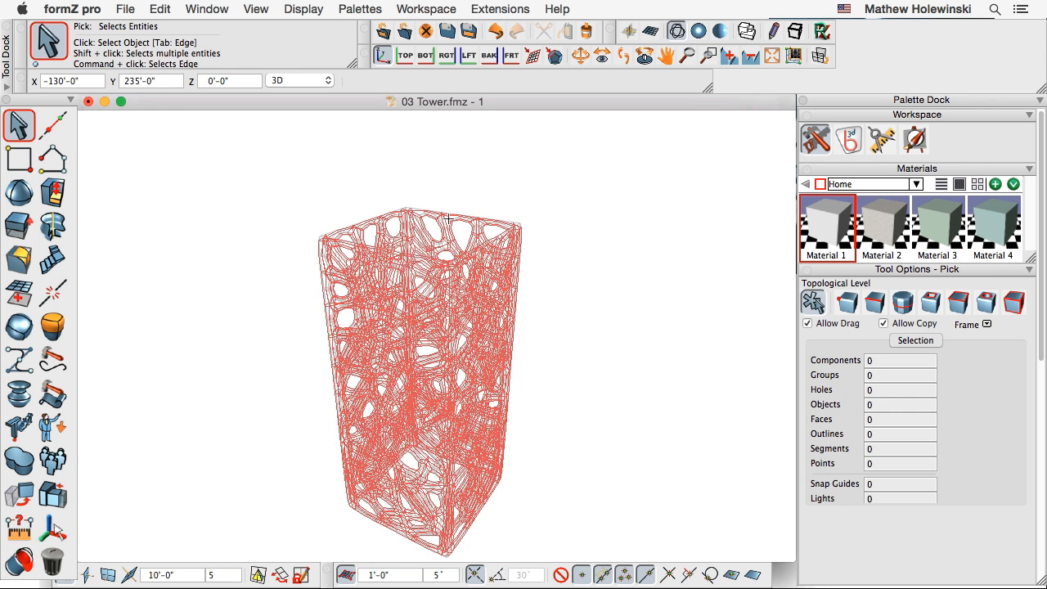
{"action": "left_click", "coordinate": [701, 31]}
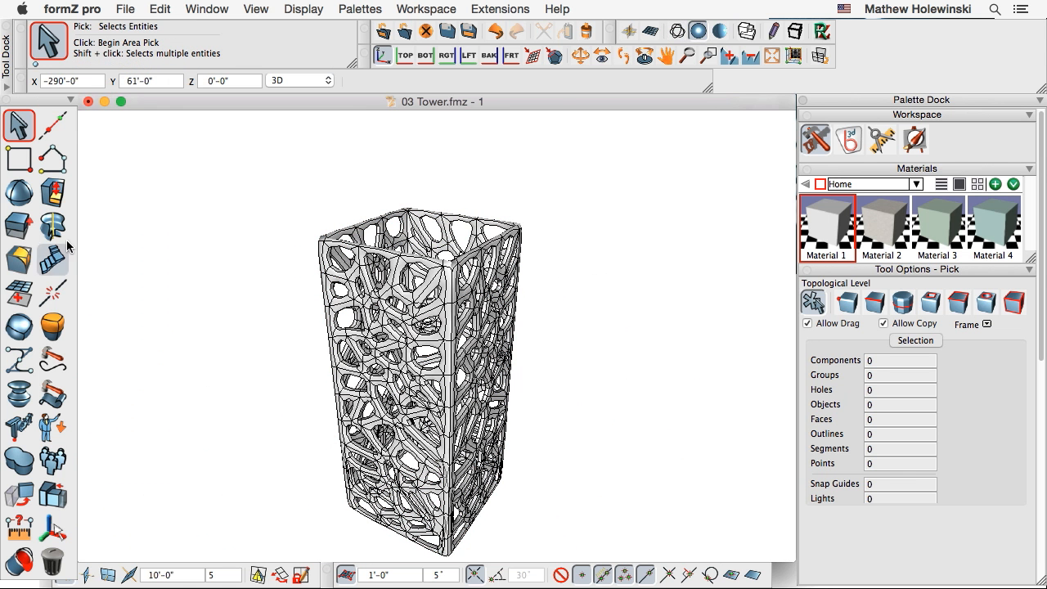
- Bulge the tower outward with X and Y offsets of about 7'-9"
{"action": "mouse_move", "coordinate": [54, 193]}
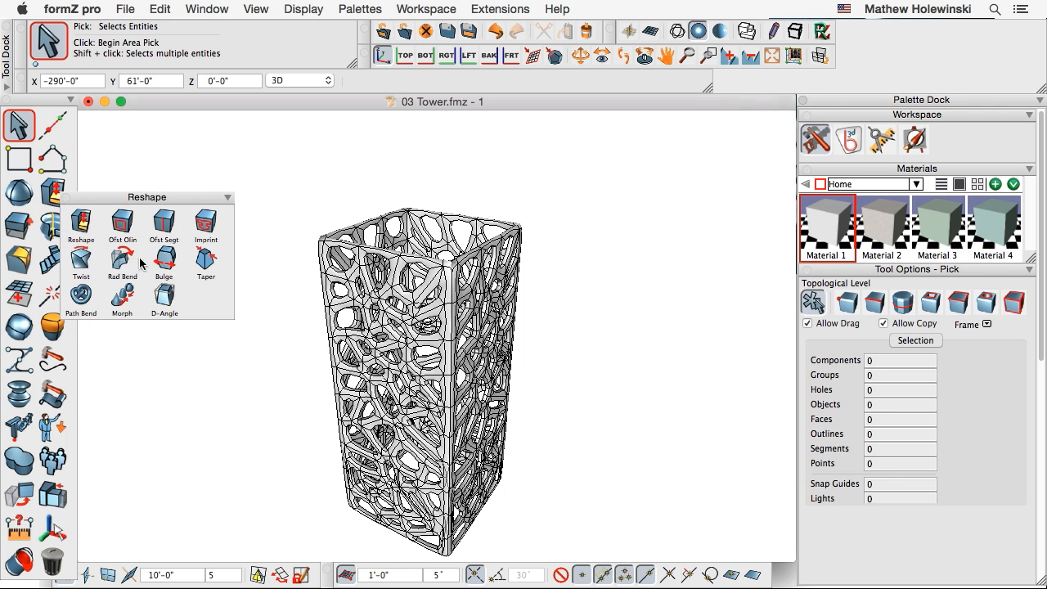
{"action": "left_click", "coordinate": [166, 260]}
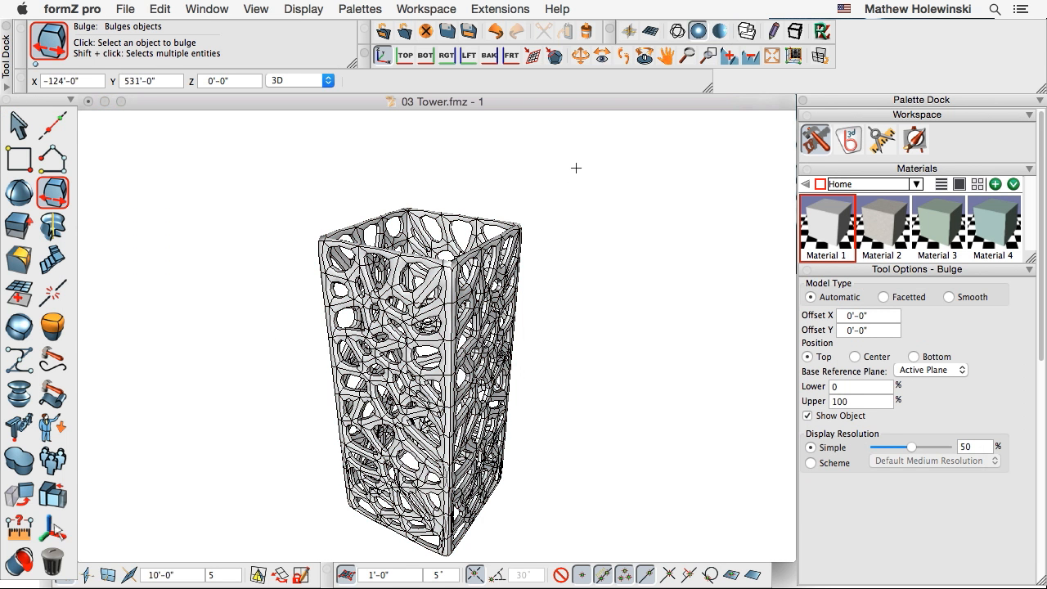
{"action": "left_click", "coordinate": [512, 232]}
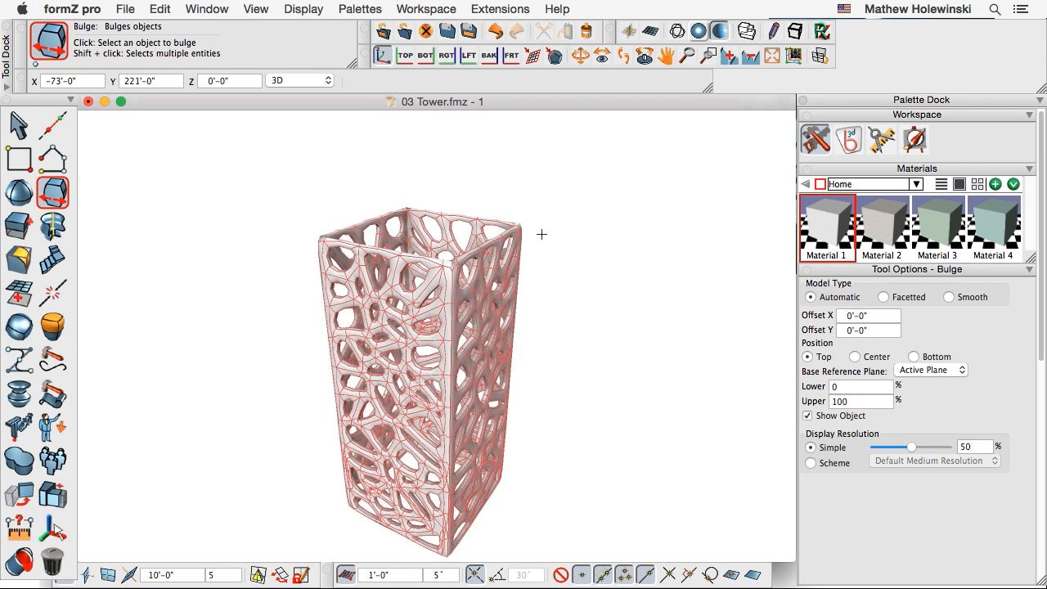
{"action": "left_click", "coordinate": [533, 233]}
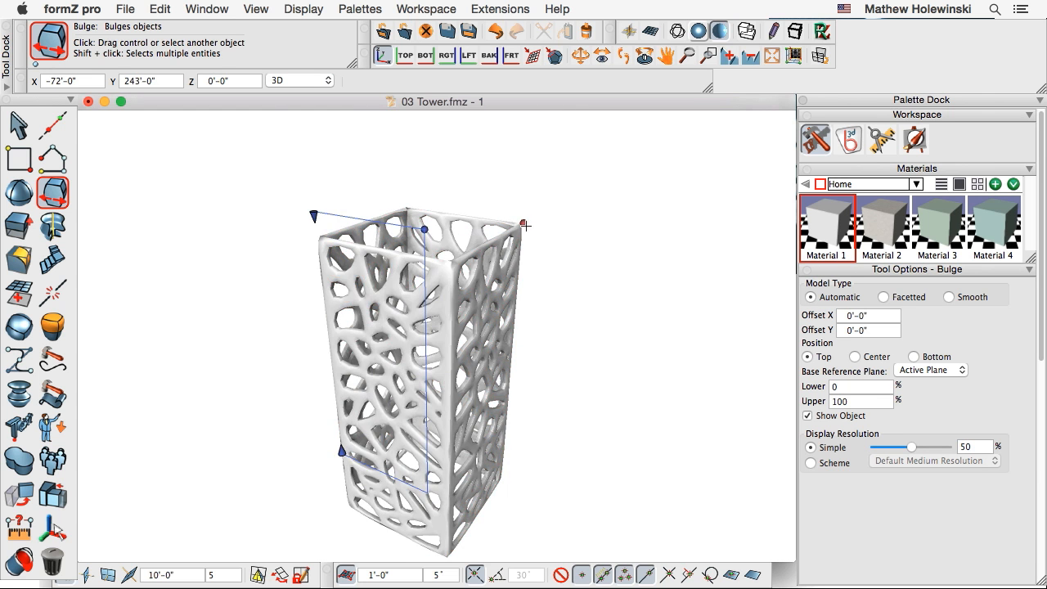
{"action": "left_click", "coordinate": [524, 224]}
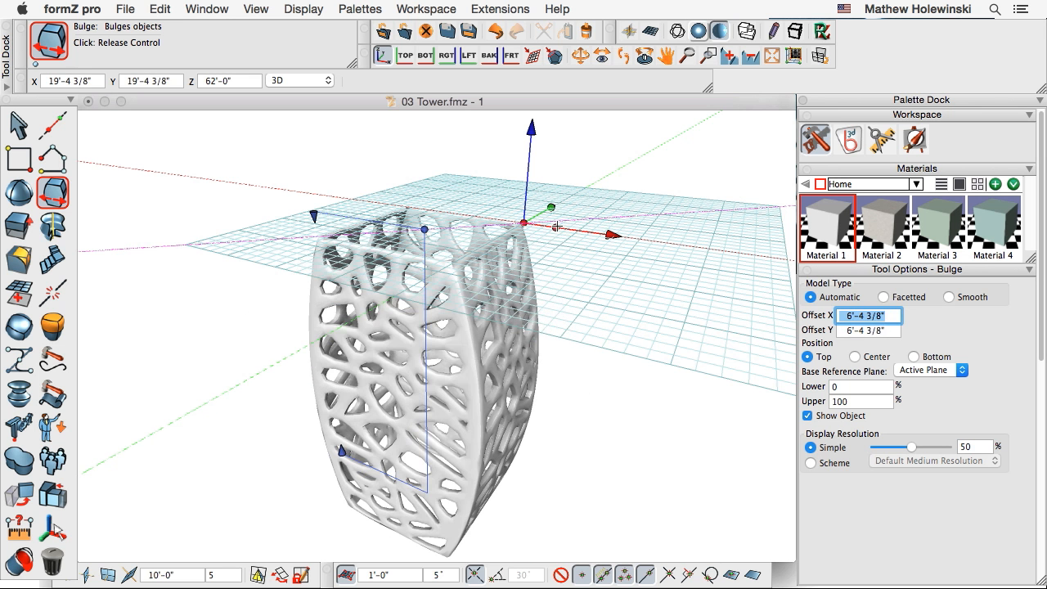
{"action": "left_click", "coordinate": [578, 220]}
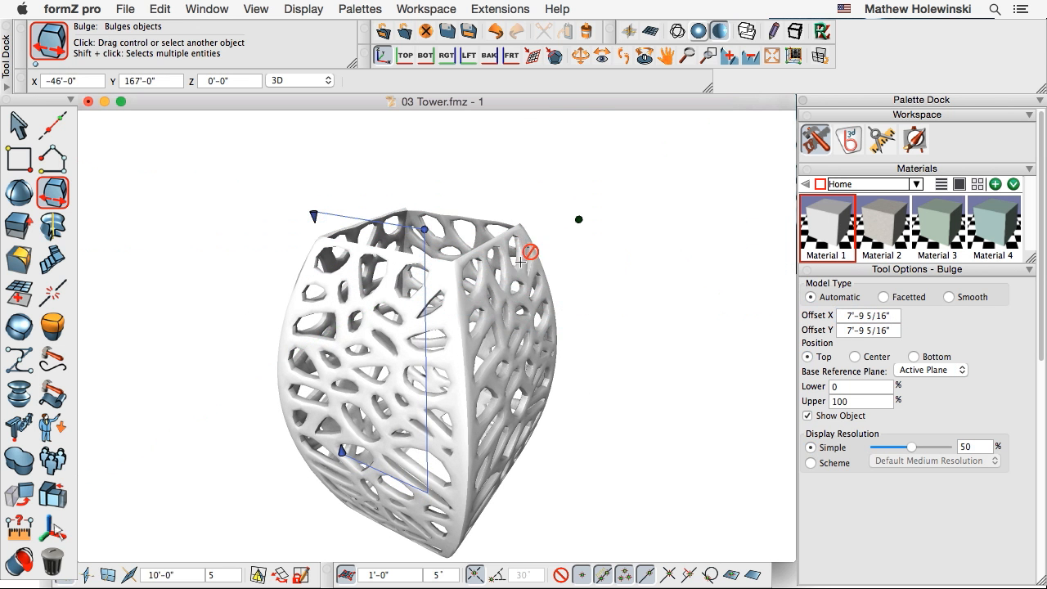
{"action": "middle_click_drag", "start_coordinate": [299, 266], "coordinate": [301, 245]}
- Taper the top of the bulged tower inward with X and Y offsets of about -10'-7"
{"action": "left_click", "coordinate": [60, 193]}
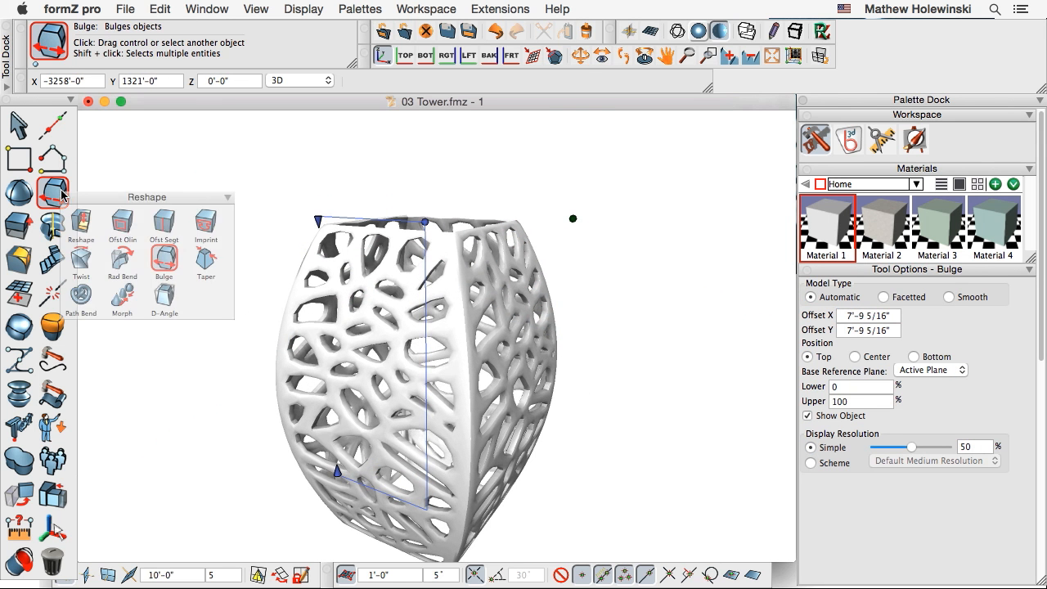
{"action": "left_click", "coordinate": [205, 260]}
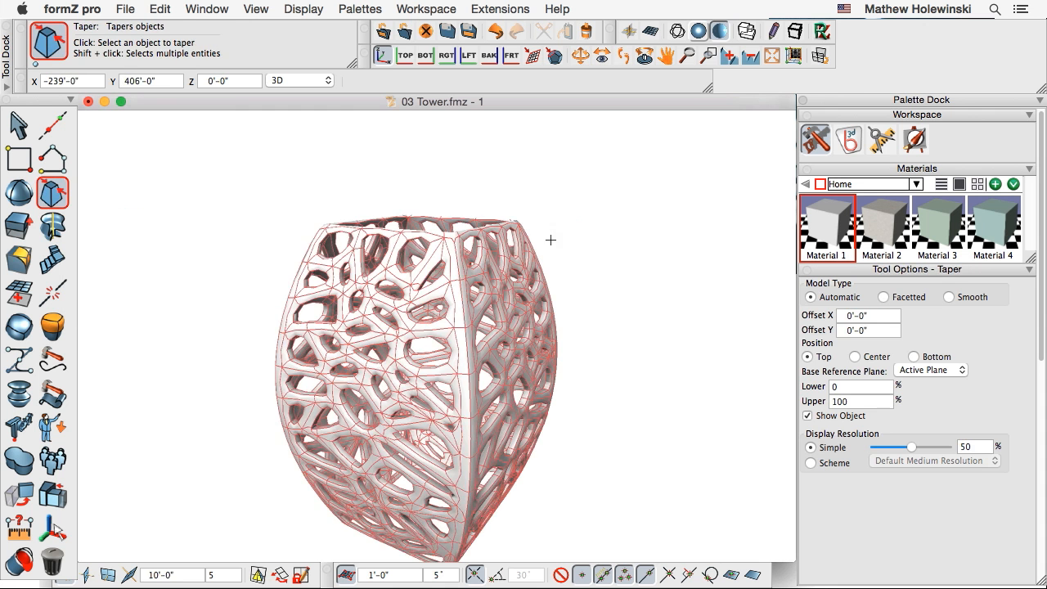
{"action": "left_click", "coordinate": [550, 239]}
{"action": "left_click", "coordinate": [588, 224]}
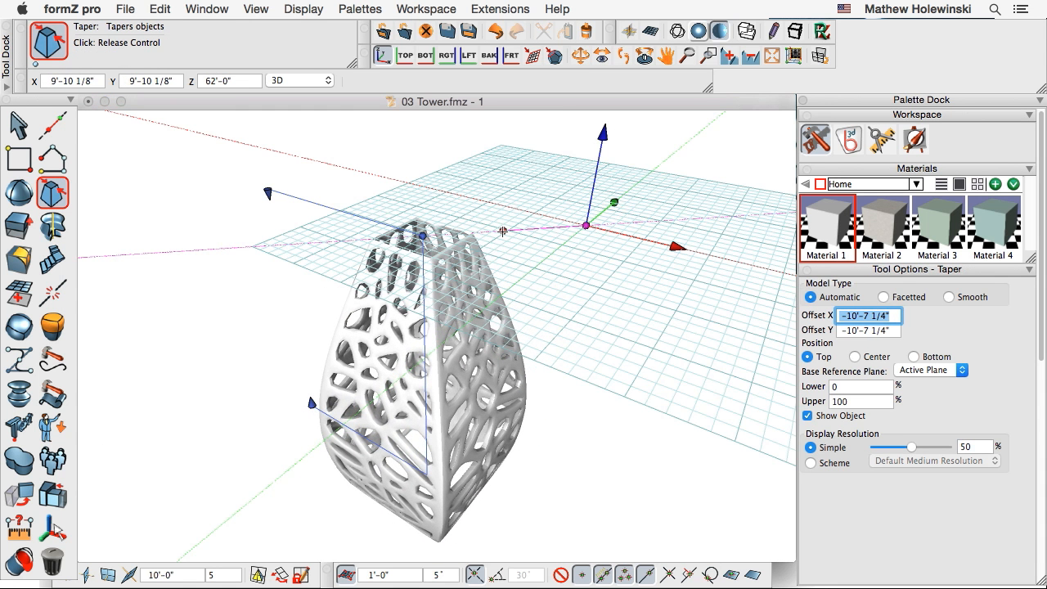
{"action": "left_click", "coordinate": [502, 231]}
- Twist the tapered tower 45° about its vertical axis
{"action": "mouse_move", "coordinate": [57, 199]}
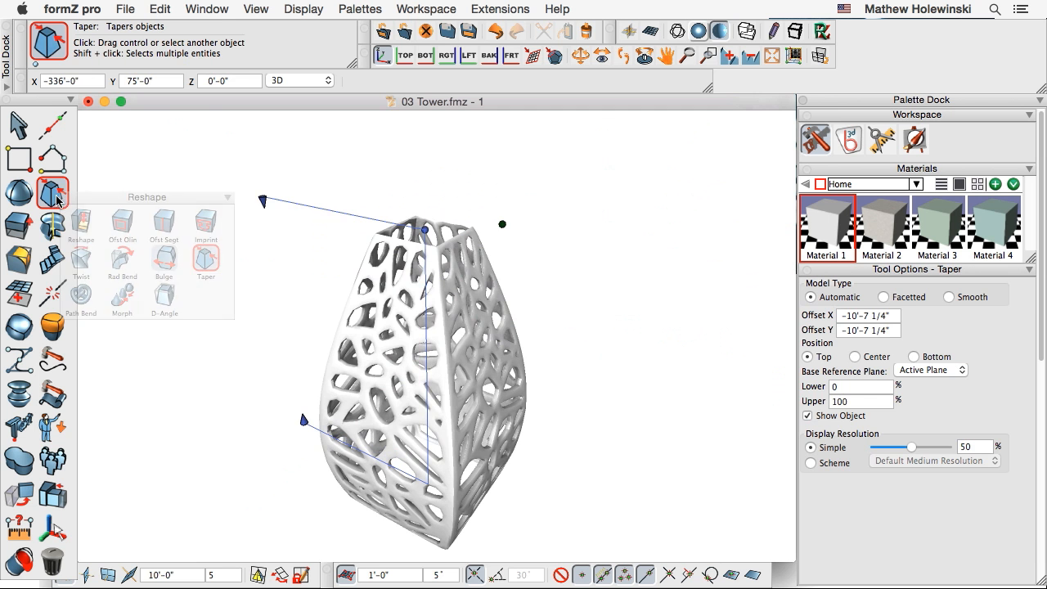
{"action": "left_click", "coordinate": [81, 258]}
{"action": "left_click", "coordinate": [463, 262]}
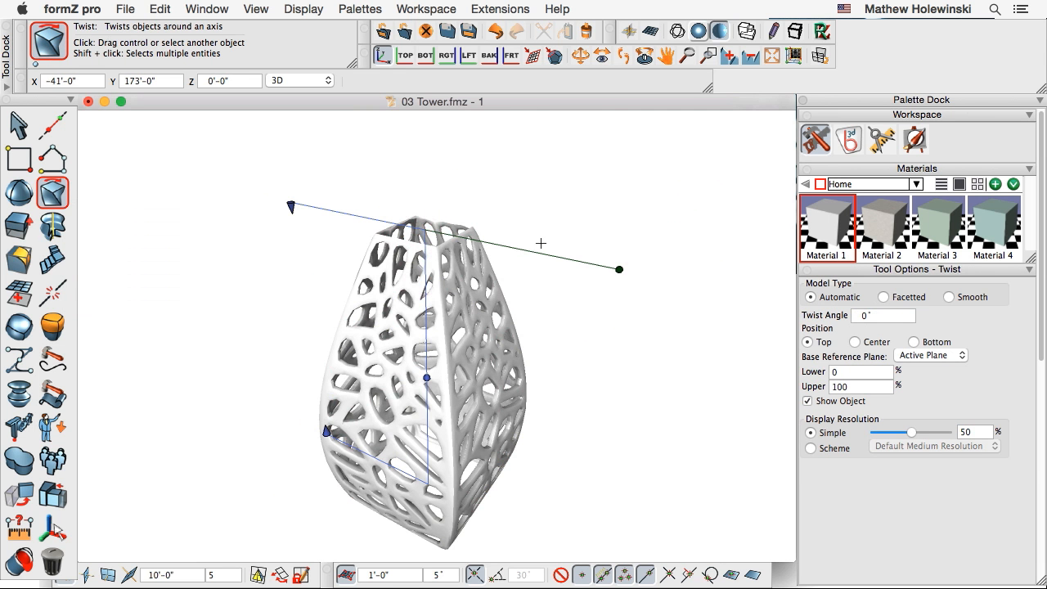
{"action": "left_click", "coordinate": [619, 269]}
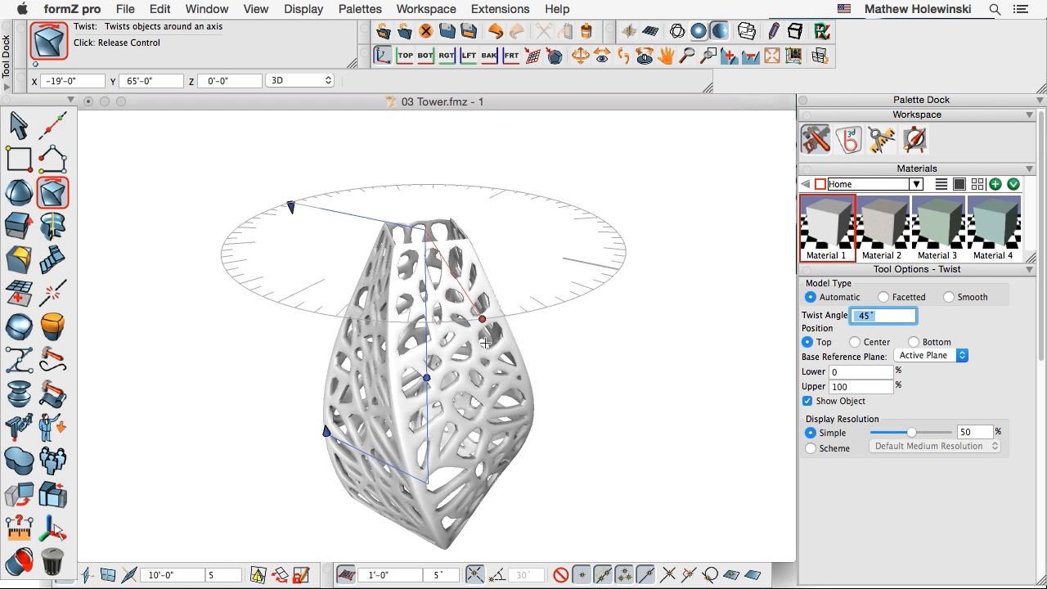
{"action": "left_click", "coordinate": [488, 341]}
{"action": "middle_click_drag", "start_coordinate": [607, 404], "coordinate": [613, 363]}
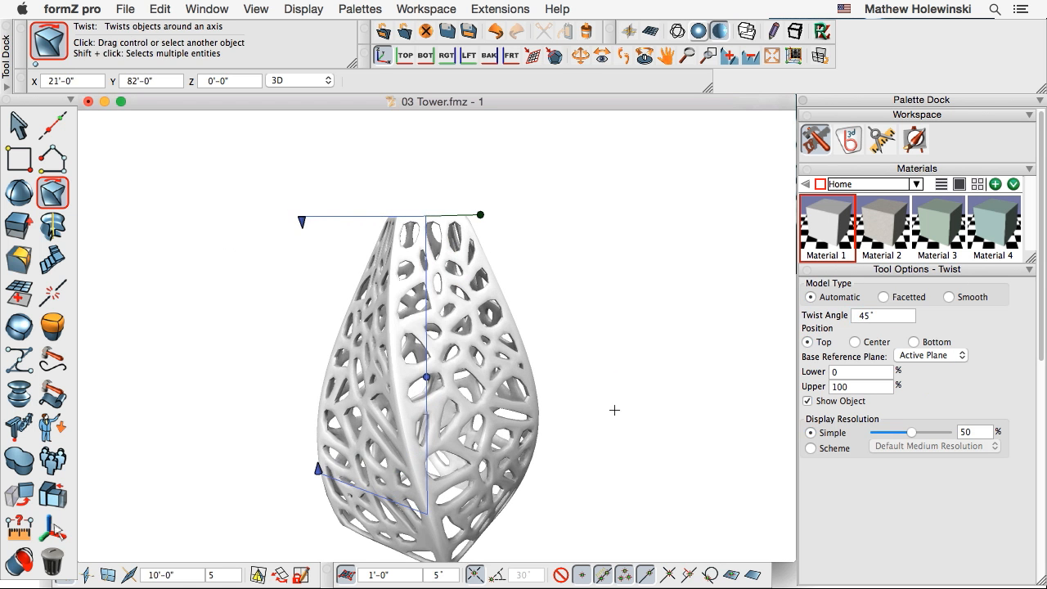
{"action": "middle_click_drag", "start_coordinate": [601, 433], "coordinate": [609, 420]}
{"action": "left_click", "coordinate": [18, 124]}
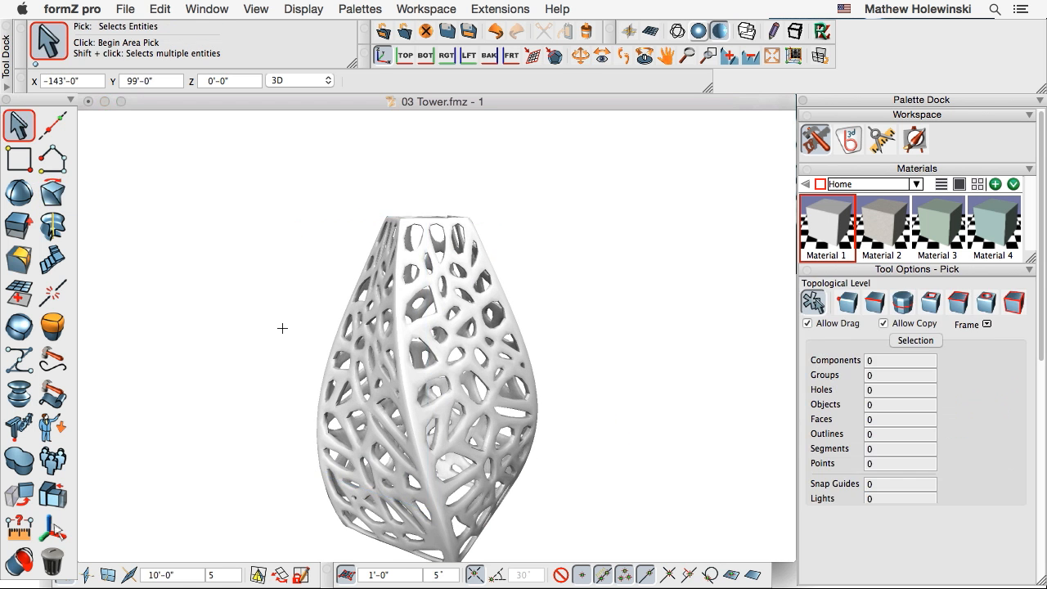
{"action": "middle_click_drag", "start_coordinate": [520, 329], "coordinate": [520, 311]}
{"action": "middle_click_drag", "start_coordinate": [582, 393], "coordinate": [564, 394]}
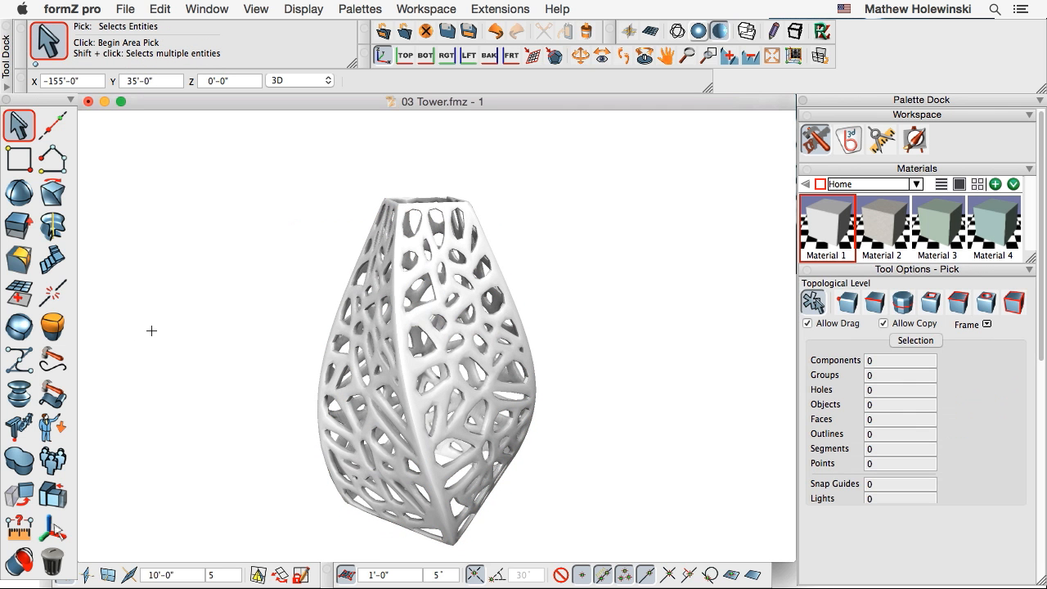
- Set the subdivision iterations of the twisted tower to 3
{"action": "left_click", "coordinate": [20, 330]}
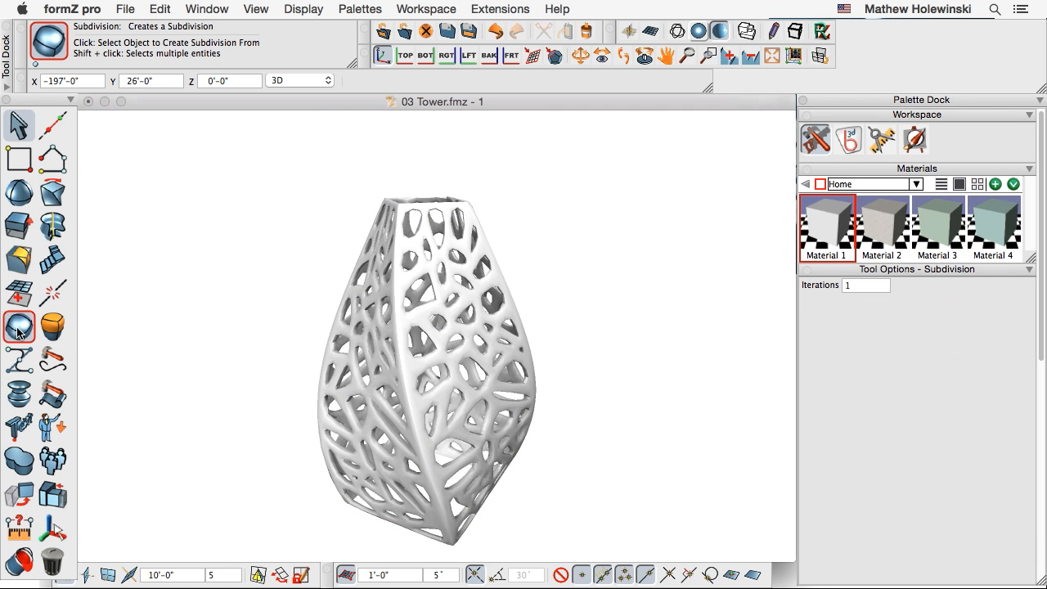
{"action": "left_click", "coordinate": [18, 124]}
{"action": "left_click", "coordinate": [19, 327]}
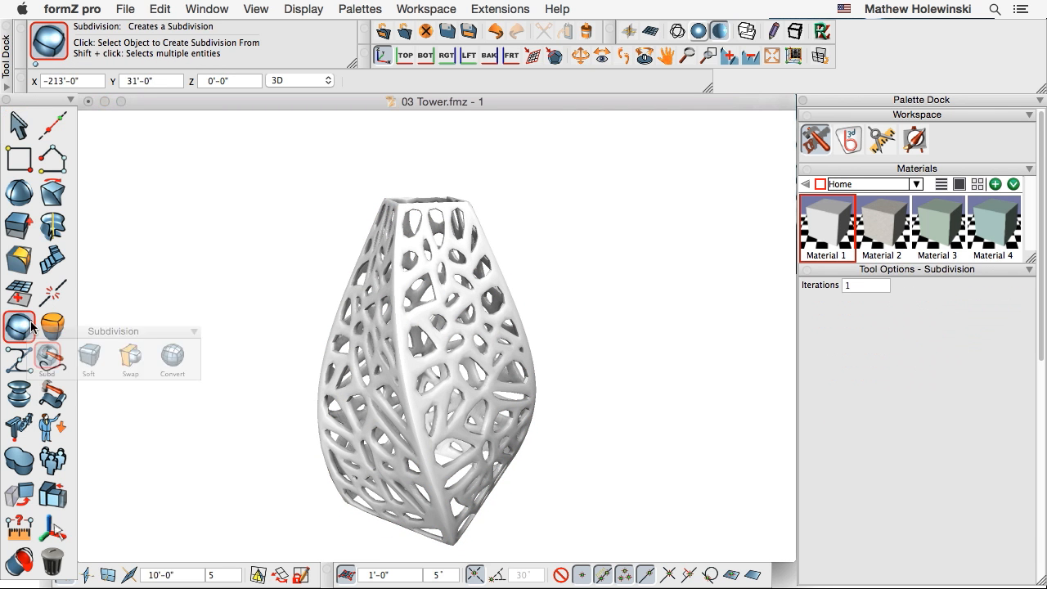
{"action": "left_click", "coordinate": [433, 319]}
{"action": "left_click", "coordinate": [840, 286]}
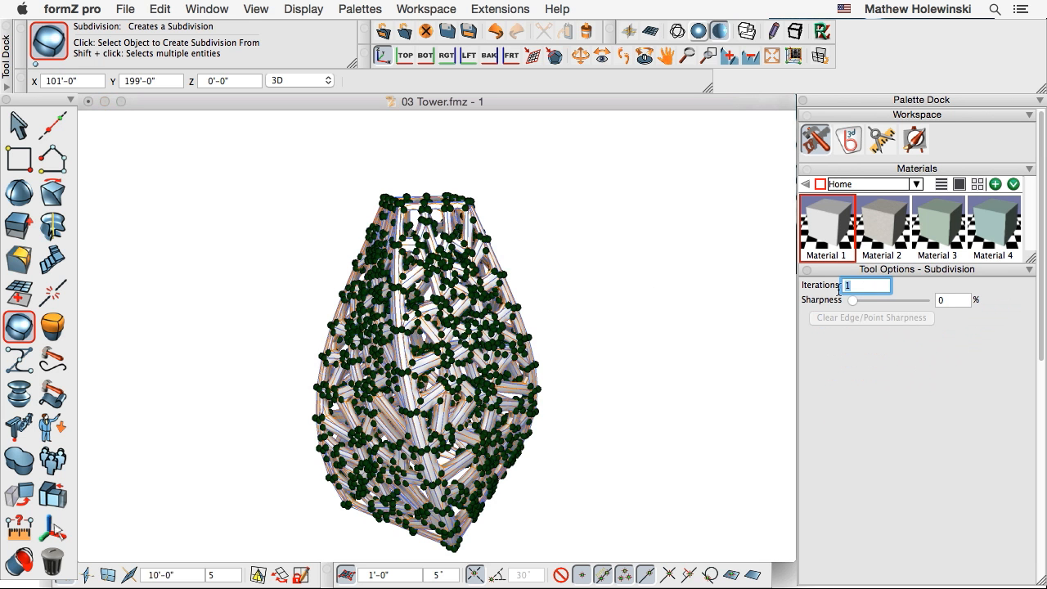
{"action": "type", "text": "3"}
{"action": "key", "text": "Return"}
{"action": "left_click", "coordinate": [16, 126]}
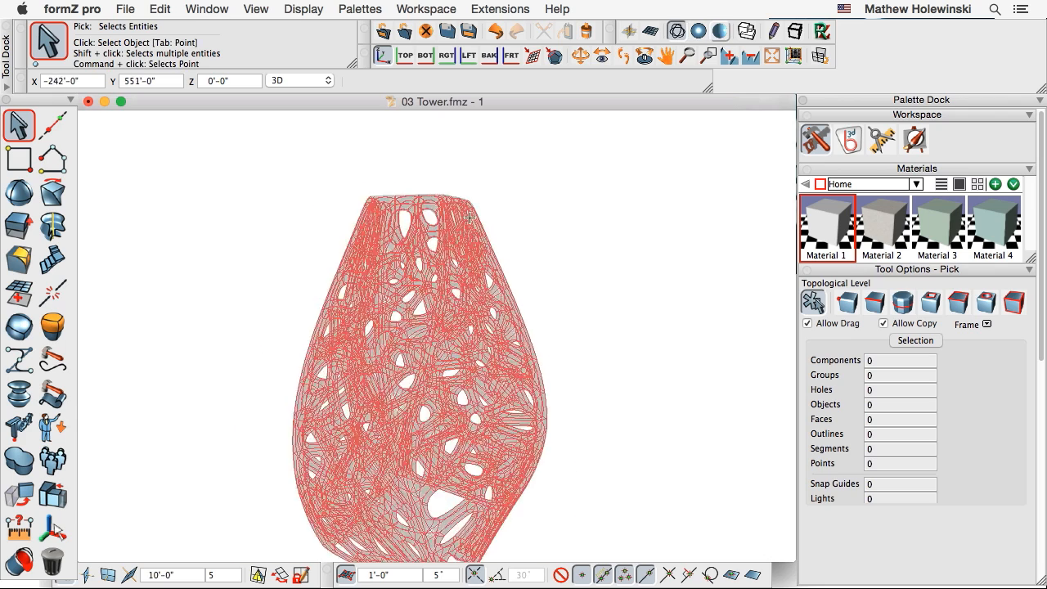
- Inspect the refined mesh near the tower's top in wireframe, and show the model in smooth shaded display
{"action": "scroll", "coordinate": [411, 199], "scroll_direction": "up", "scroll_amount": 10}
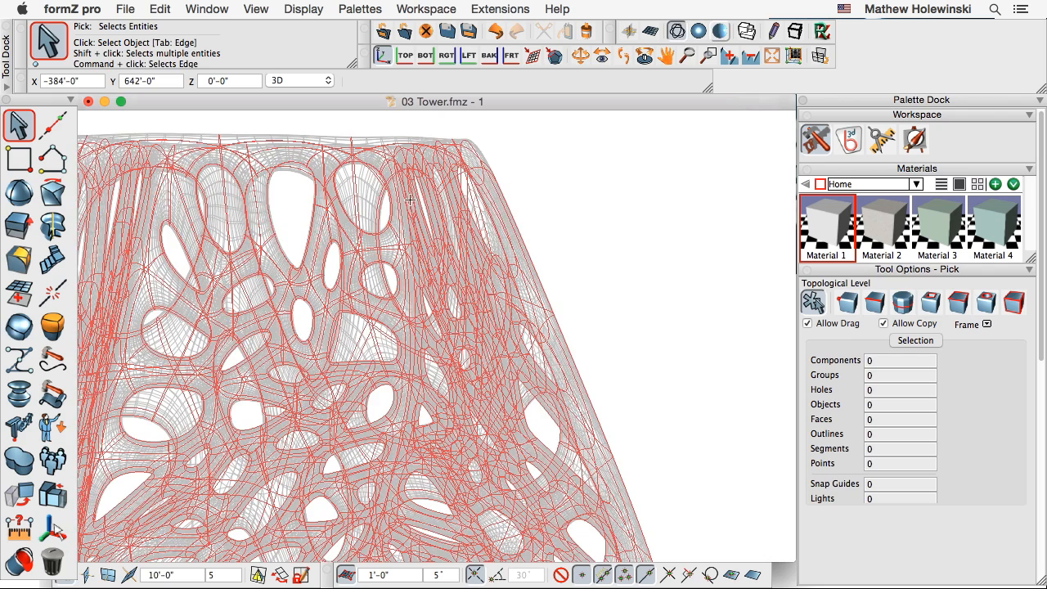
{"action": "scroll", "coordinate": [409, 199], "scroll_direction": "down", "scroll_amount": 10}
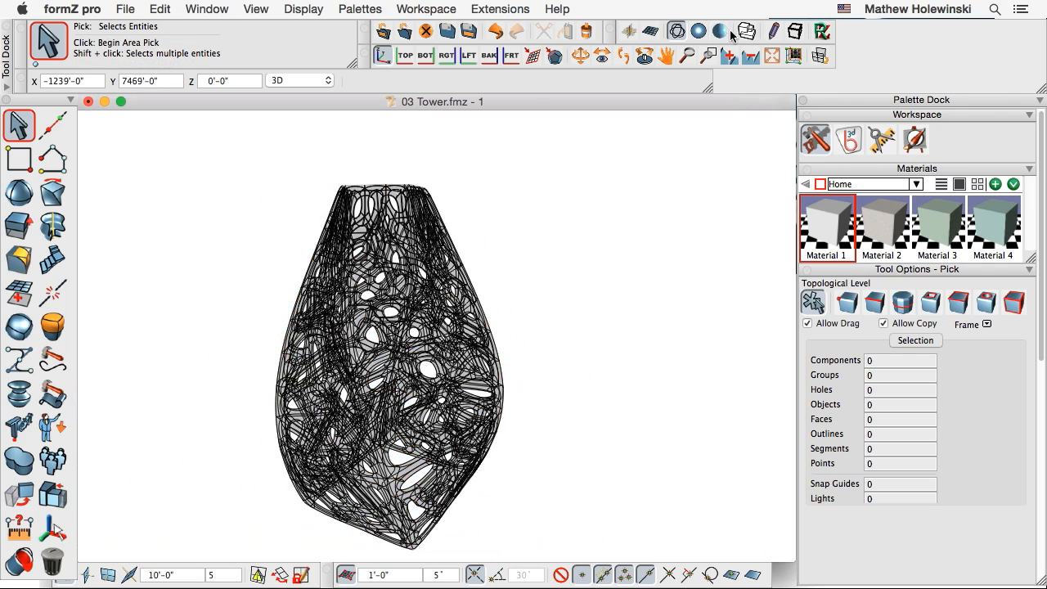
{"action": "left_click", "coordinate": [722, 35]}
{"action": "mouse_move", "coordinate": [563, 329]}
{"action": "middle_mouse_down"}
{"action": "mouse_move", "coordinate": [614, 316]}
{"action": "mouse_move", "coordinate": [588, 314]}
{"action": "mouse_move", "coordinate": [608, 358]}
{"action": "mouse_move", "coordinate": [591, 365]}
{"action": "middle_mouse_up"}
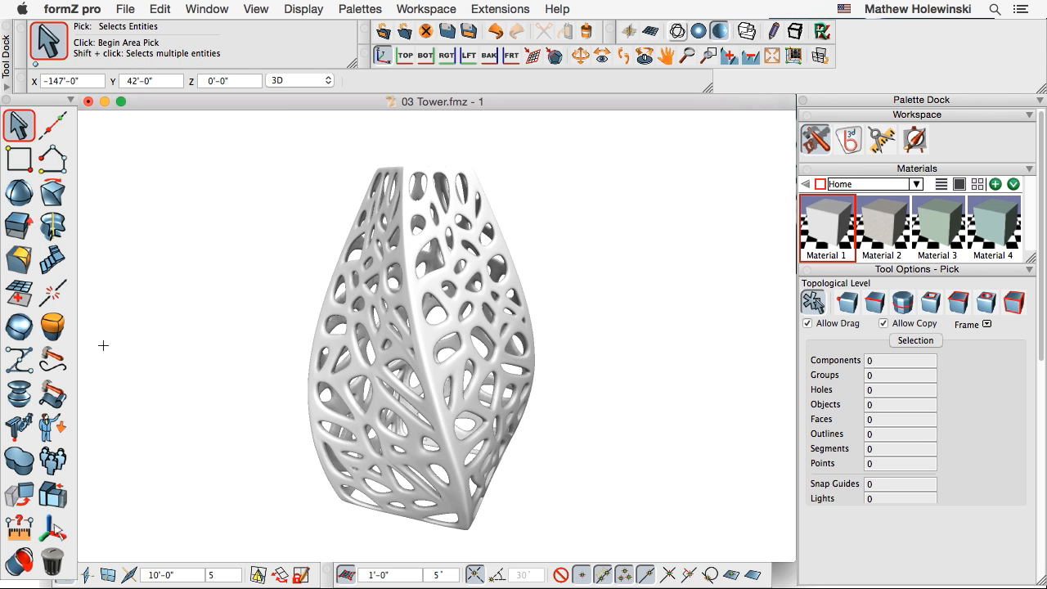
- Set up the Subdivision Convert tool to convert the tower to a quad mesh
{"action": "left_click", "coordinate": [30, 332]}
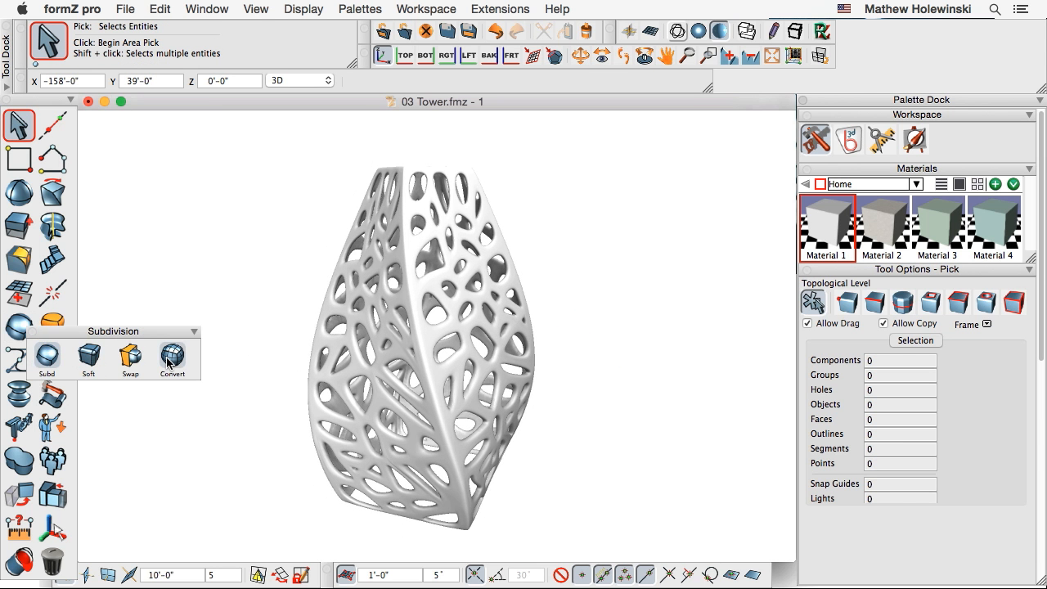
{"action": "left_click", "coordinate": [169, 362]}
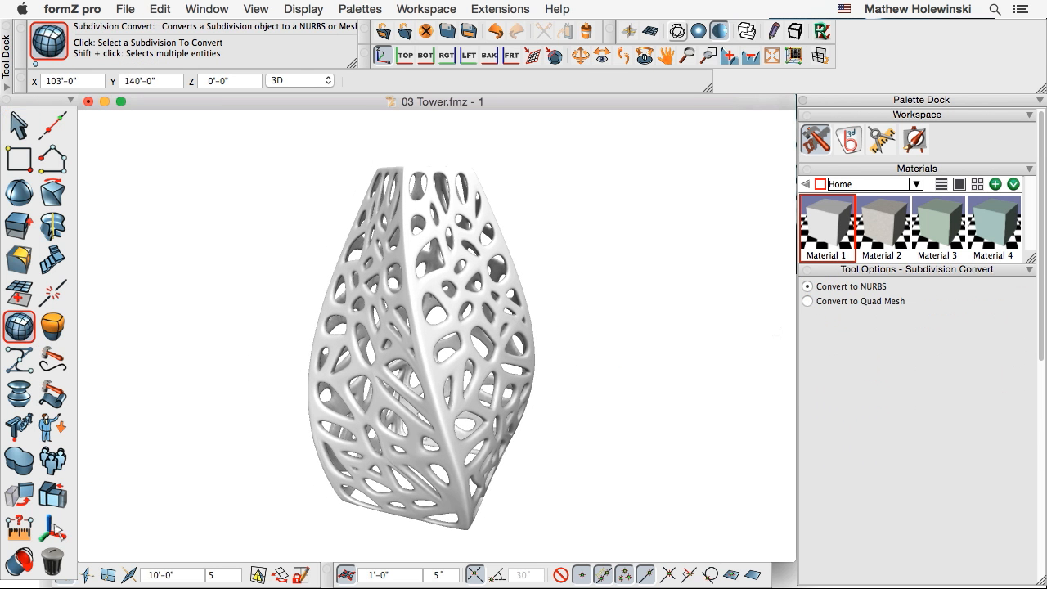
{"action": "left_click", "coordinate": [826, 306]}
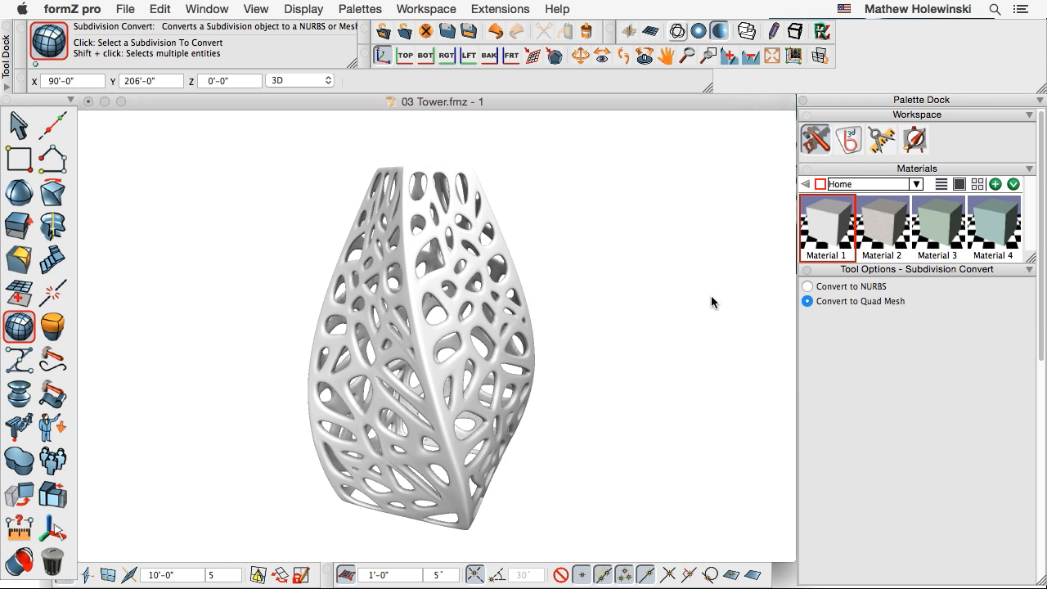
{"action": "middle_click_drag", "start_coordinate": [666, 406], "coordinate": [596, 416]}
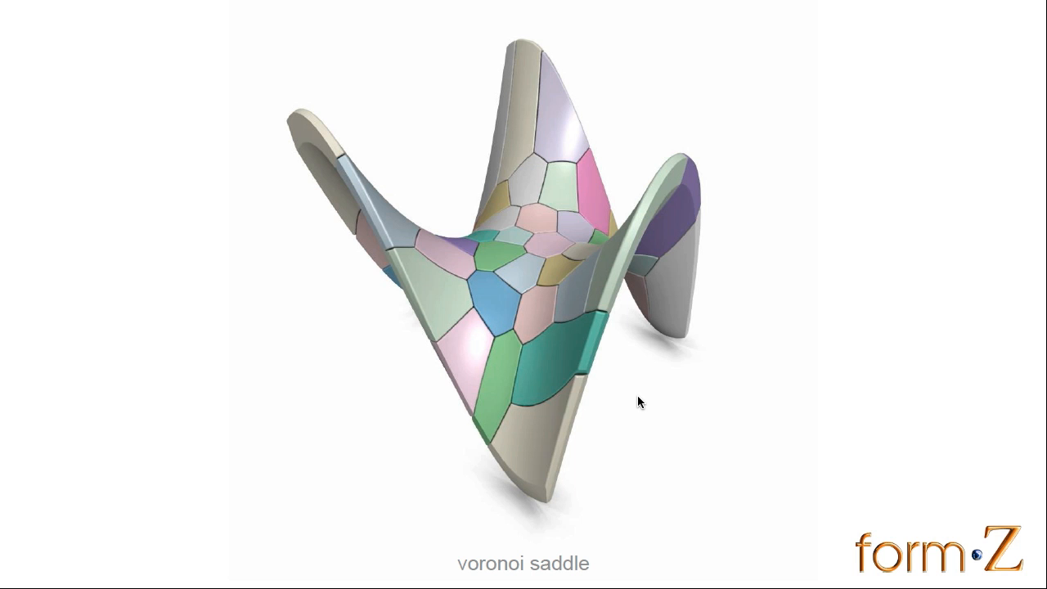
- Switch from the presentation slide to form·Z with 04 Saddle.fmz
{"action": "key", "text": "super+Tab"}
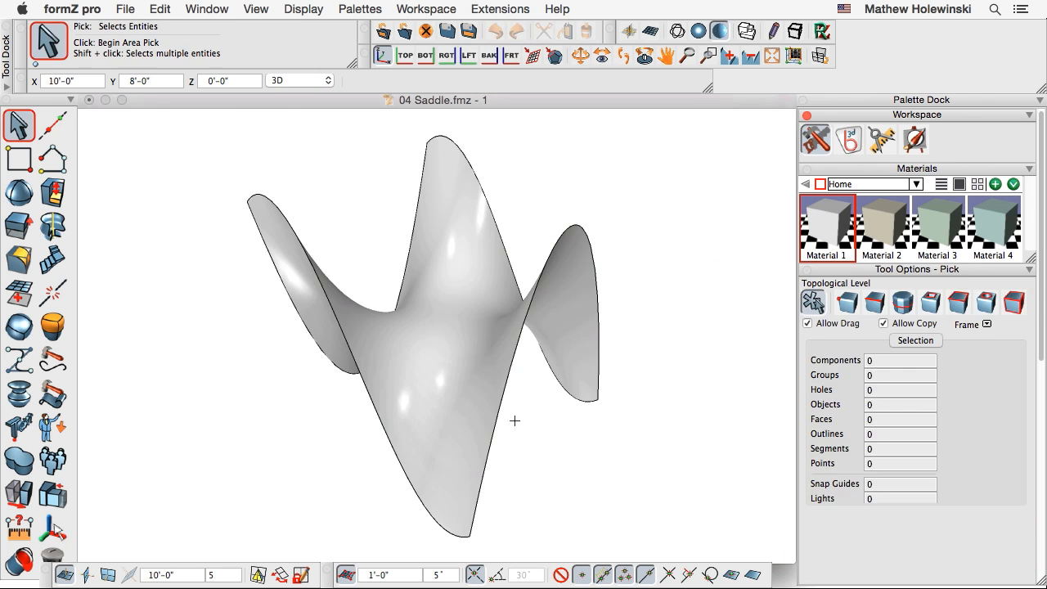
- Place a NURBS by Formula surface beside the saddle, using the library preset with Z(u,v) = u^3 - A*u*v^2
{"action": "mouse_move", "coordinate": [539, 426]}
{"action": "middle_mouse_down"}
{"action": "mouse_move", "coordinate": [606, 439]}
{"action": "mouse_move", "coordinate": [559, 429]}
{"action": "middle_mouse_up"}
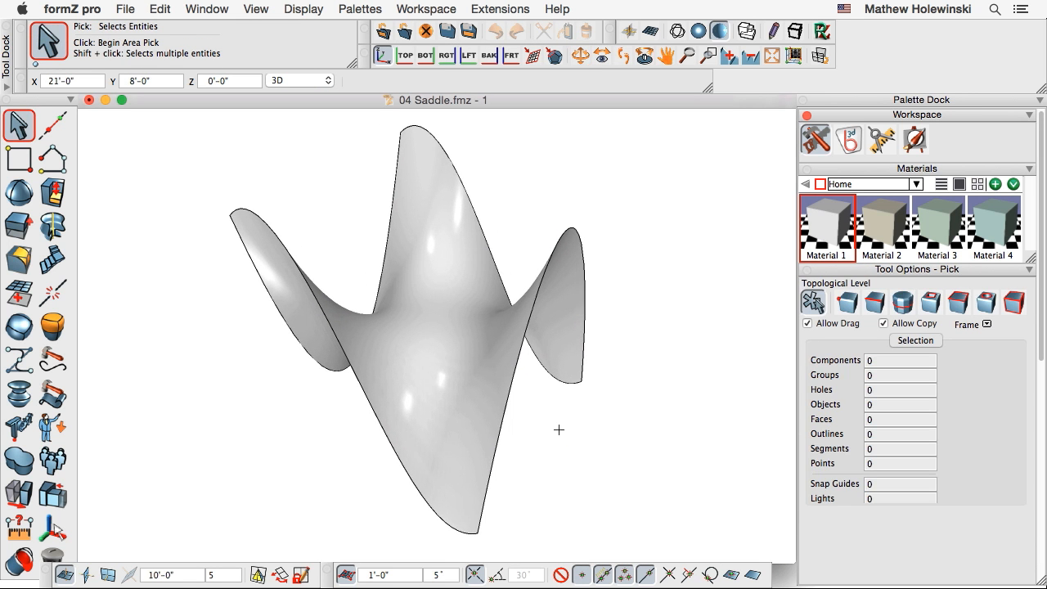
{"action": "left_click", "coordinate": [22, 402]}
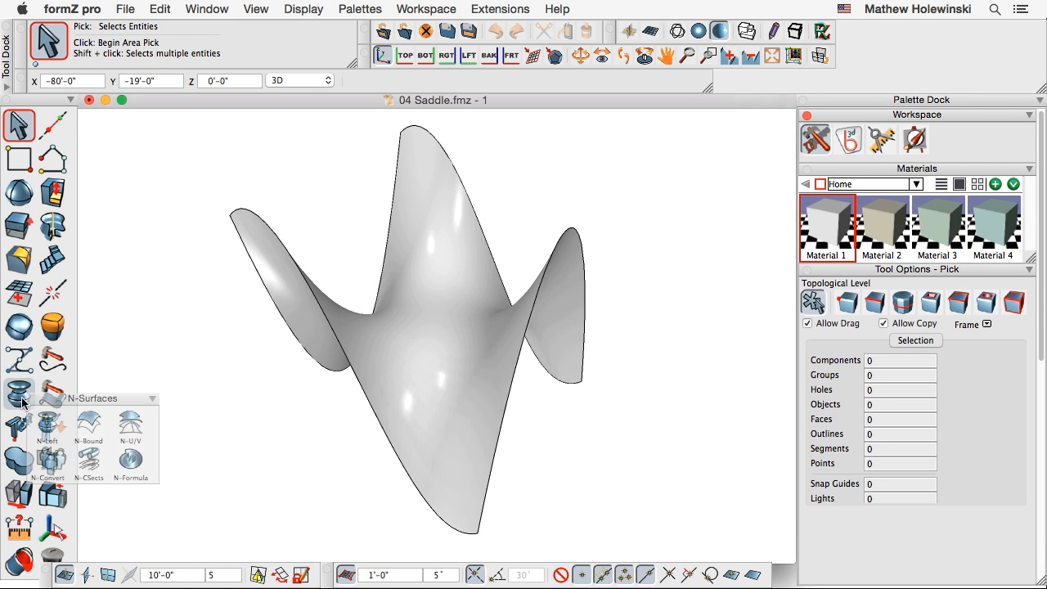
{"action": "left_click", "coordinate": [132, 469]}
{"action": "left_click", "coordinate": [847, 418]}
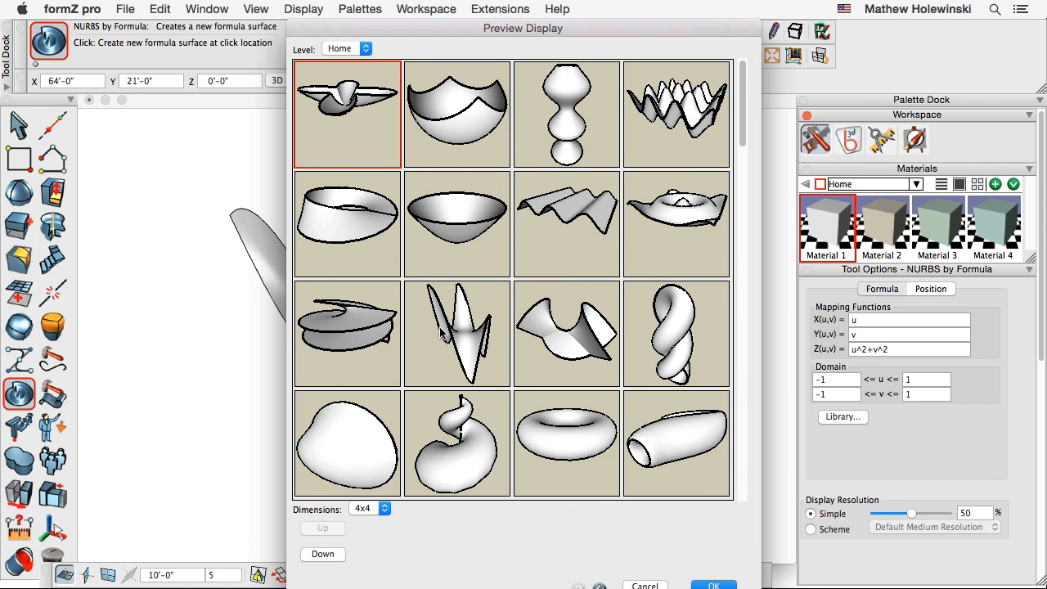
{"action": "left_click", "coordinate": [463, 346]}
{"action": "left_click", "coordinate": [713, 585]}
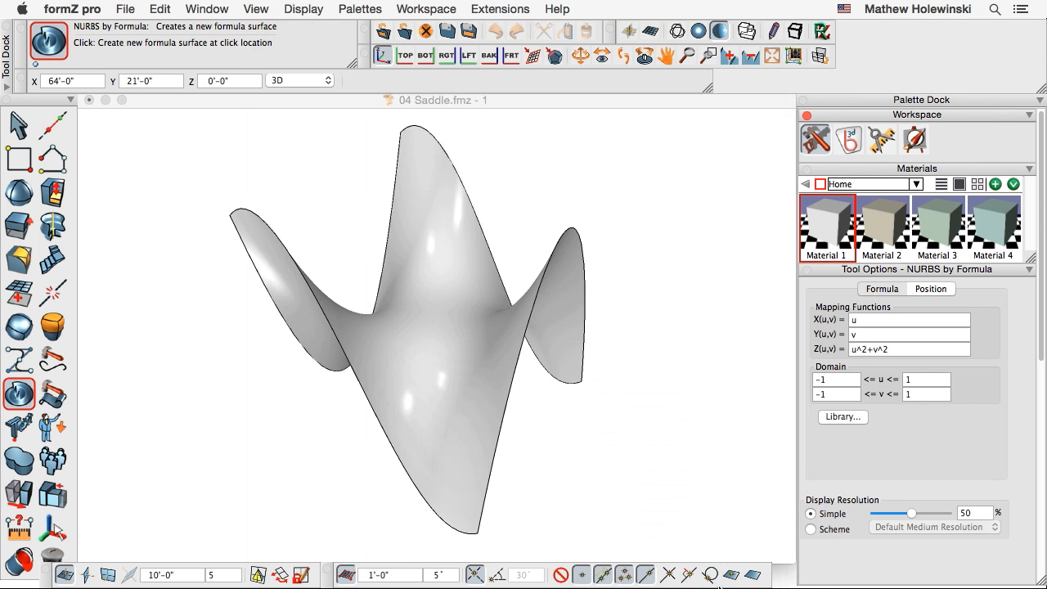
{"action": "left_click", "coordinate": [632, 460]}
{"action": "left_click", "coordinate": [688, 480]}
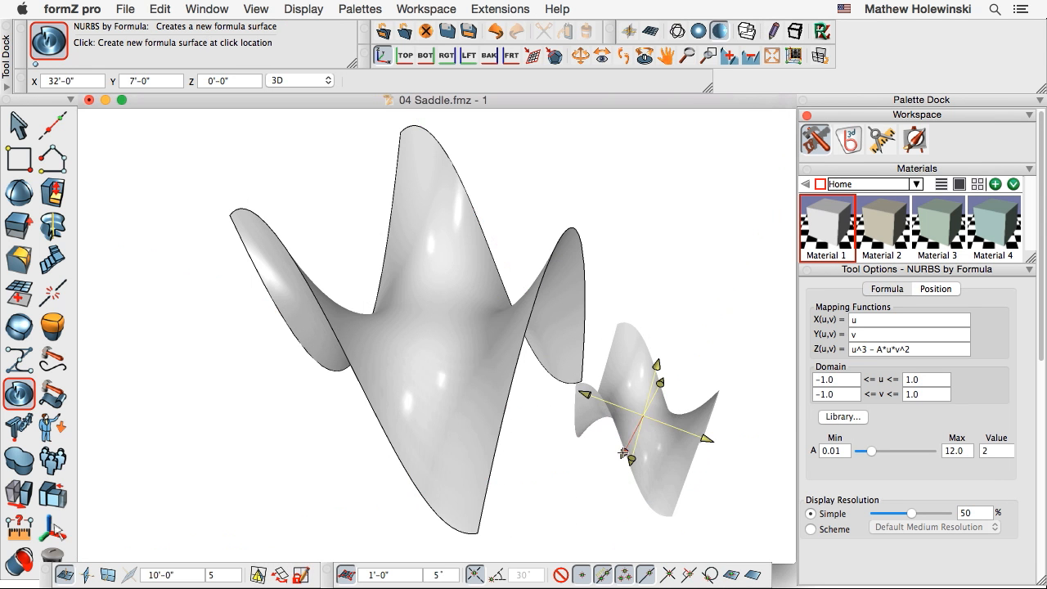
- Stretch the new formula surface with its axis handles and set its parameter A to 2.4785
{"action": "middle_click_drag", "start_coordinate": [689, 397], "coordinate": [641, 397]}
{"action": "left_click", "coordinate": [655, 394]}
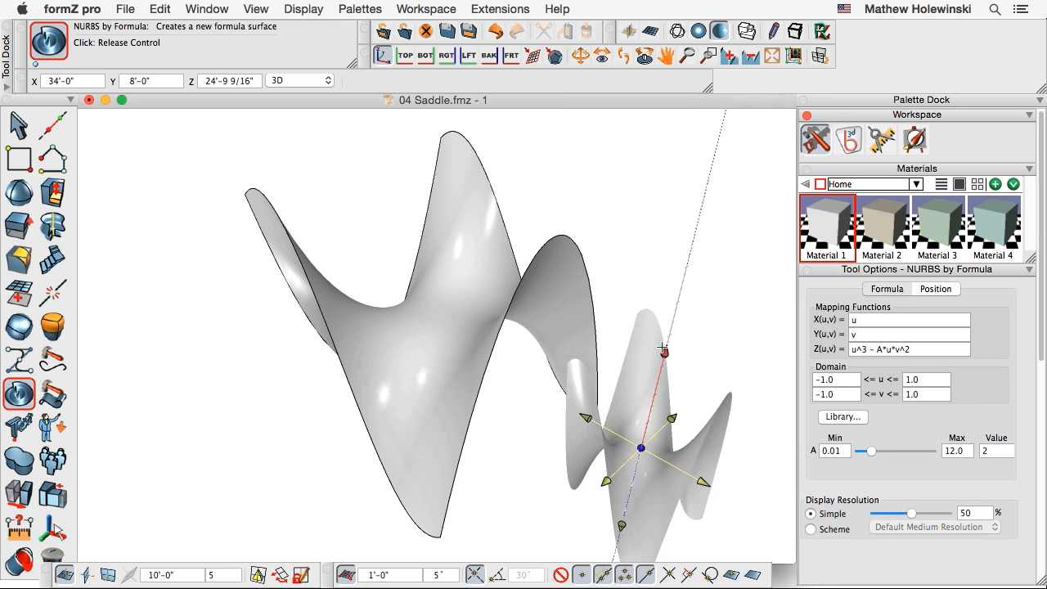
{"action": "left_click", "coordinate": [606, 481]}
{"action": "left_click", "coordinate": [606, 481]}
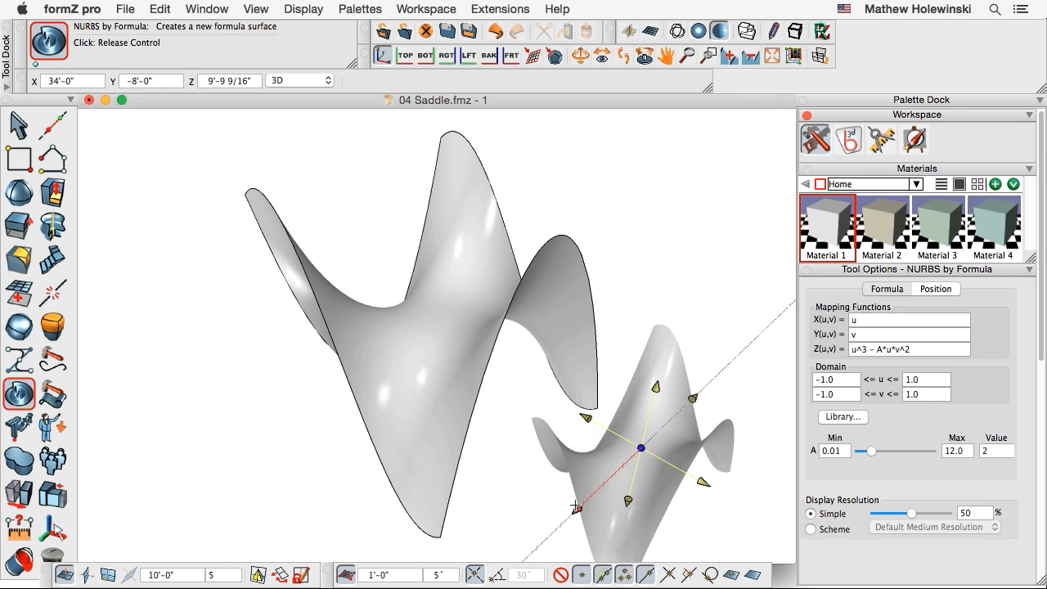
{"action": "left_click", "coordinate": [671, 409]}
{"action": "middle_click_drag", "start_coordinate": [589, 392], "coordinate": [560, 373]}
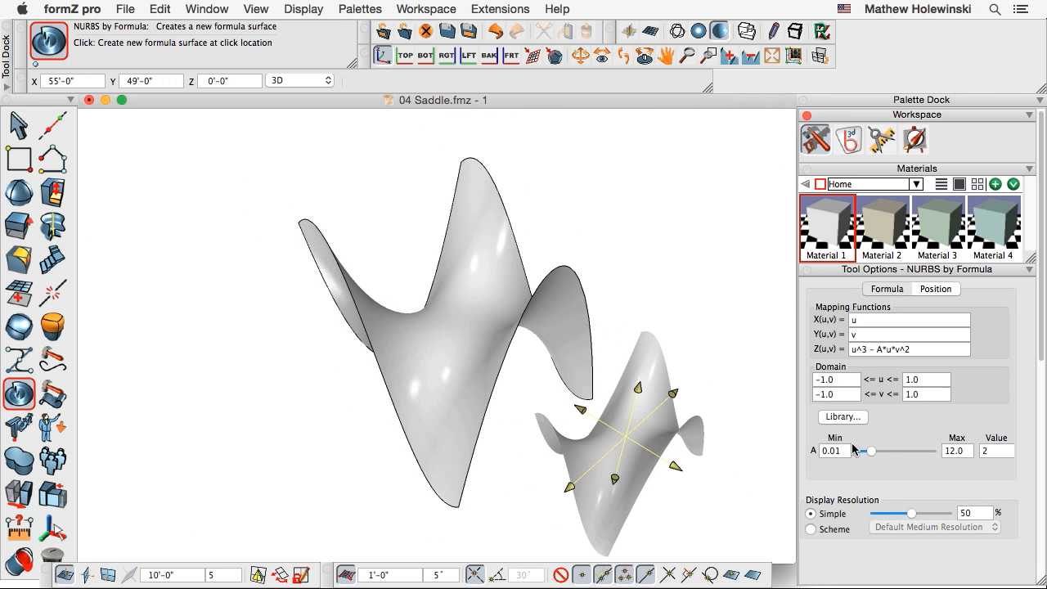
{"action": "left_click_drag", "start_coordinate": [872, 452], "coordinate": [874, 456]}
- Undo the added formula surface so only the original saddle remains
{"action": "middle_click_drag", "start_coordinate": [678, 360], "coordinate": [654, 344]}
{"action": "key", "text": "super+z"}
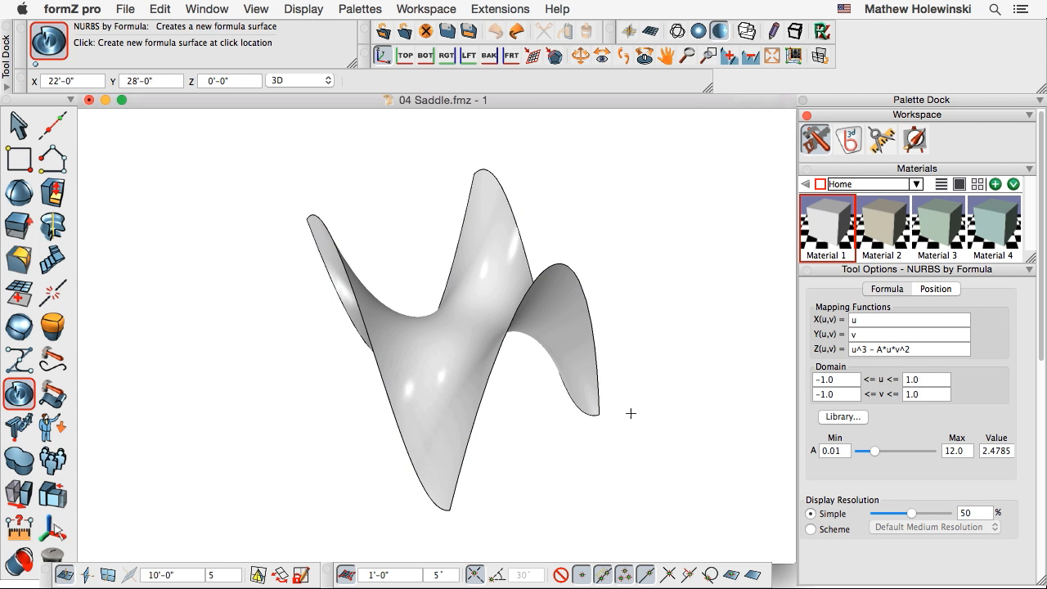
{"action": "middle_click_drag", "start_coordinate": [631, 413], "coordinate": [674, 423]}
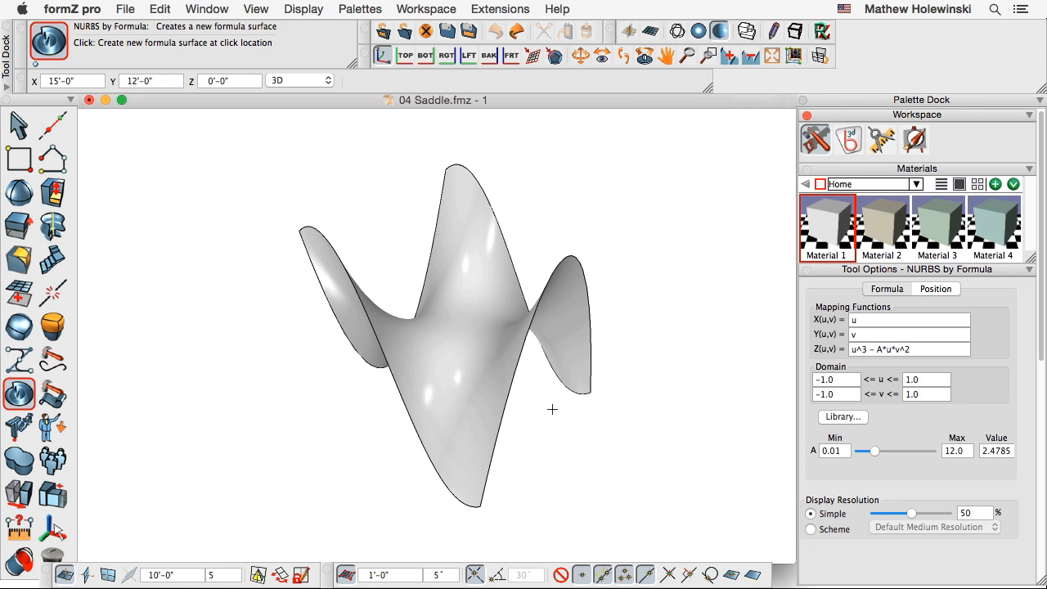
{"action": "middle_click_drag", "start_coordinate": [570, 423], "coordinate": [416, 337]}
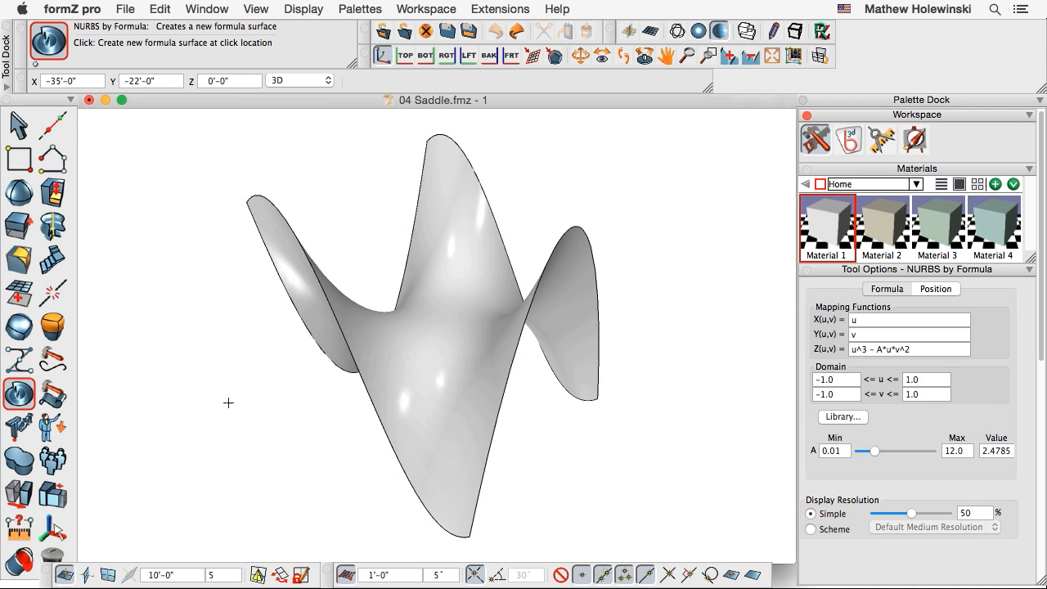
{"action": "mouse_move", "coordinate": [228, 402]}
{"action": "middle_mouse_down"}
{"action": "mouse_move", "coordinate": [290, 334]}
{"action": "mouse_move", "coordinate": [230, 392]}
{"action": "middle_mouse_up"}
- Scatter points over the saddle surface with the maximum number of copies set to 50
{"action": "left_click_drag", "start_coordinate": [52, 292], "coordinate": [82, 367]}
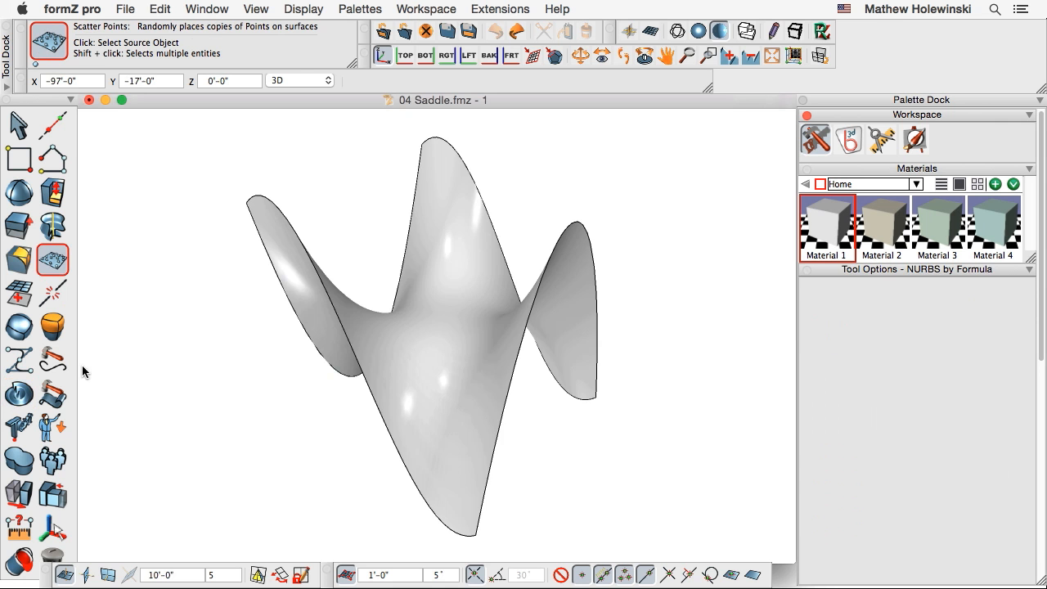
{"action": "left_click", "coordinate": [446, 337]}
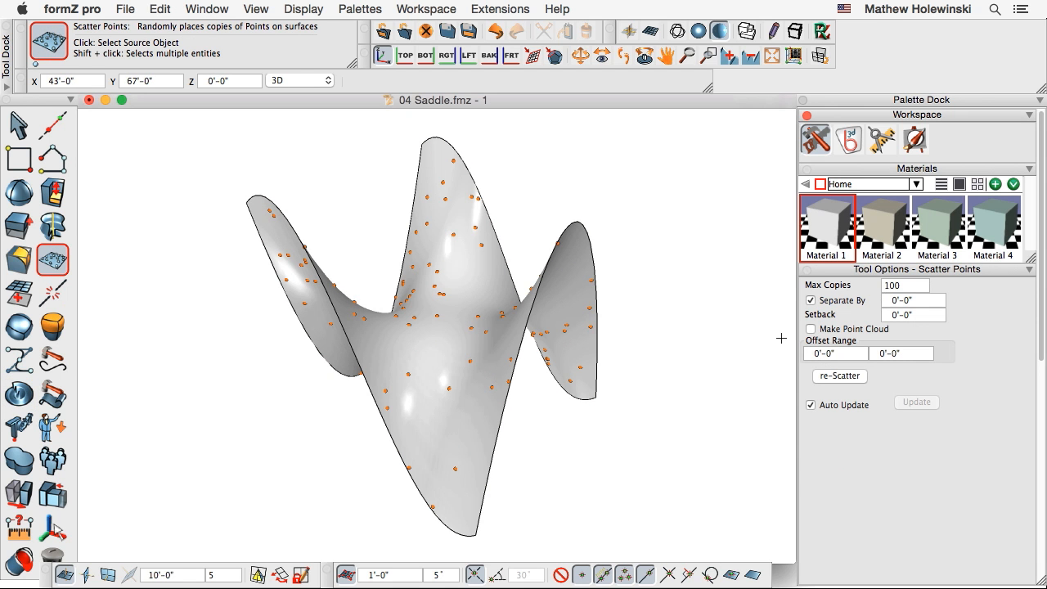
{"action": "left_click", "coordinate": [907, 285]}
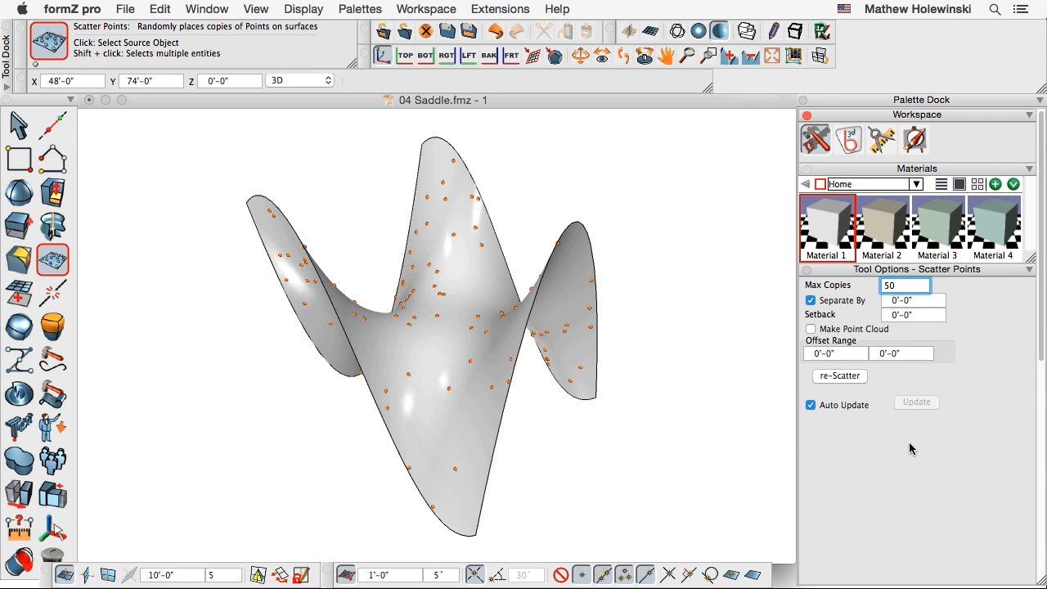
{"action": "type", "text": "50"}
{"action": "key", "text": "Return"}
- Set the scattered points' separation to 2'-0" and their setback to 2'-0"
{"action": "left_click", "coordinate": [915, 300]}
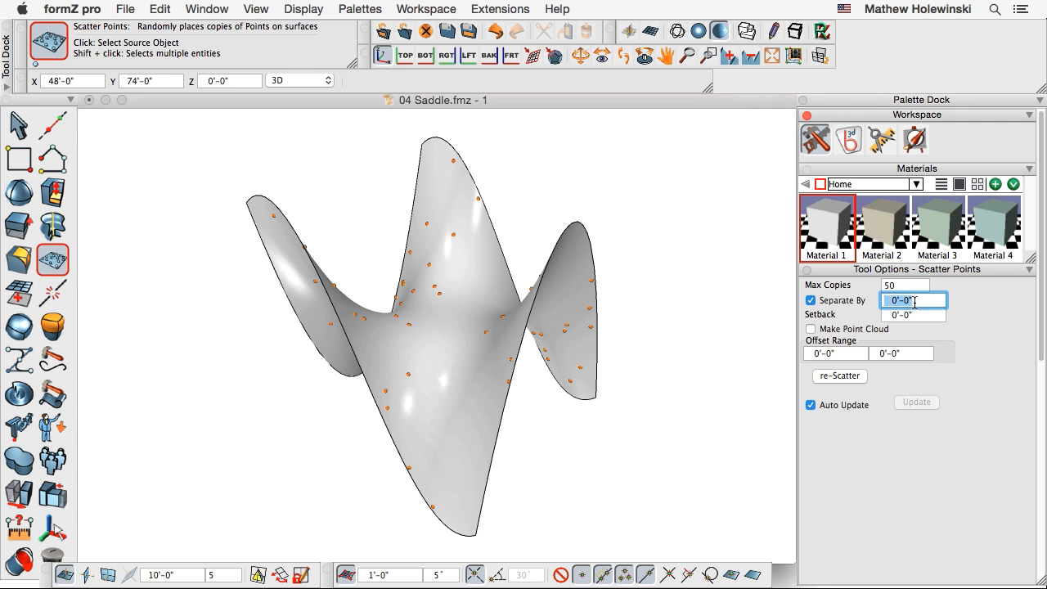
{"action": "type", "text": "2"}
{"action": "key", "text": "Return"}
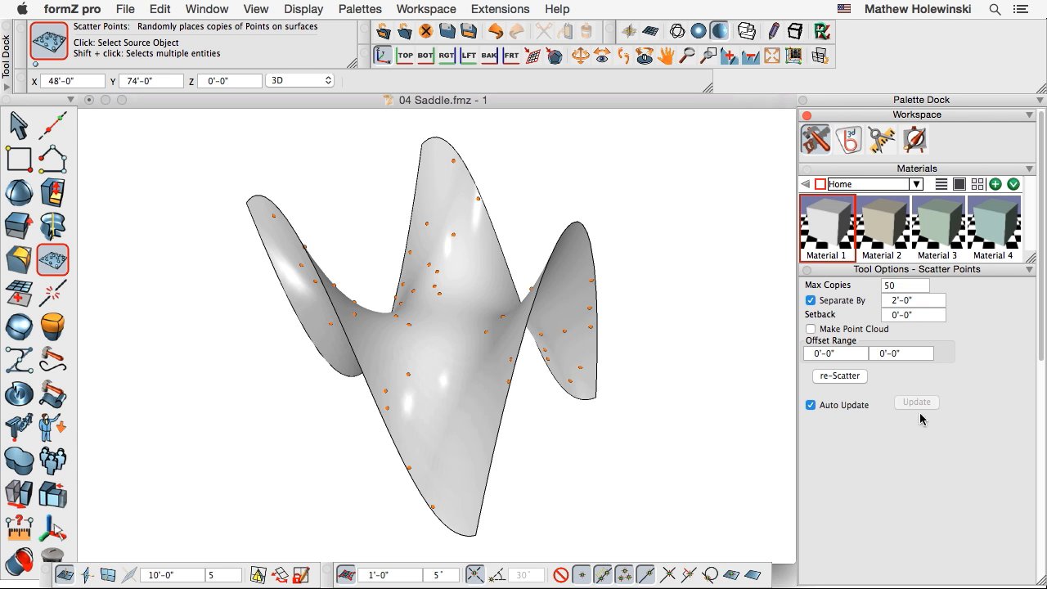
{"action": "left_click", "coordinate": [914, 315]}
{"action": "type", "text": "2"}
{"action": "key", "text": "Return"}
- Re-scatter the points on the saddle to get a new random distribution, and check it from another angle
{"action": "left_click", "coordinate": [839, 376]}
{"action": "left_click", "coordinate": [838, 378]}
{"action": "key", "text": "r"}
{"action": "mouse_move", "coordinate": [692, 344]}
{"action": "left_mouse_down"}
{"action": "mouse_move", "coordinate": [690, 440]}
{"action": "mouse_move", "coordinate": [696, 327]}
{"action": "left_mouse_up"}
{"action": "left_click_drag", "start_coordinate": [619, 357], "coordinate": [603, 369]}
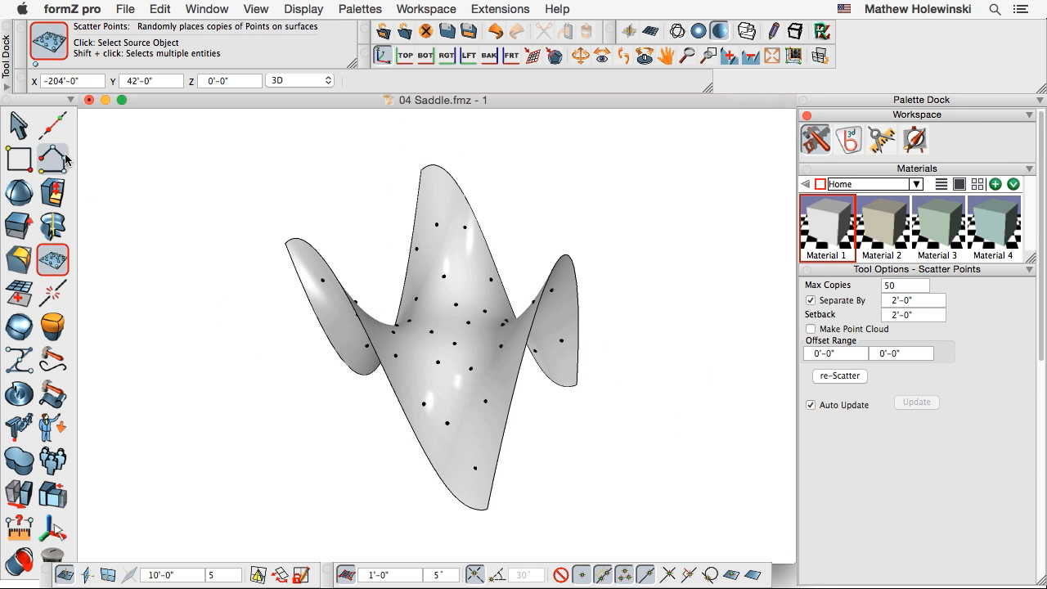
- Select the saddle with all its scattered points and create a Voronoi Diagram from them, imprinted as a surface
{"action": "left_click", "coordinate": [18, 124]}
{"action": "left_click_drag", "start_coordinate": [222, 134], "coordinate": [636, 545]}
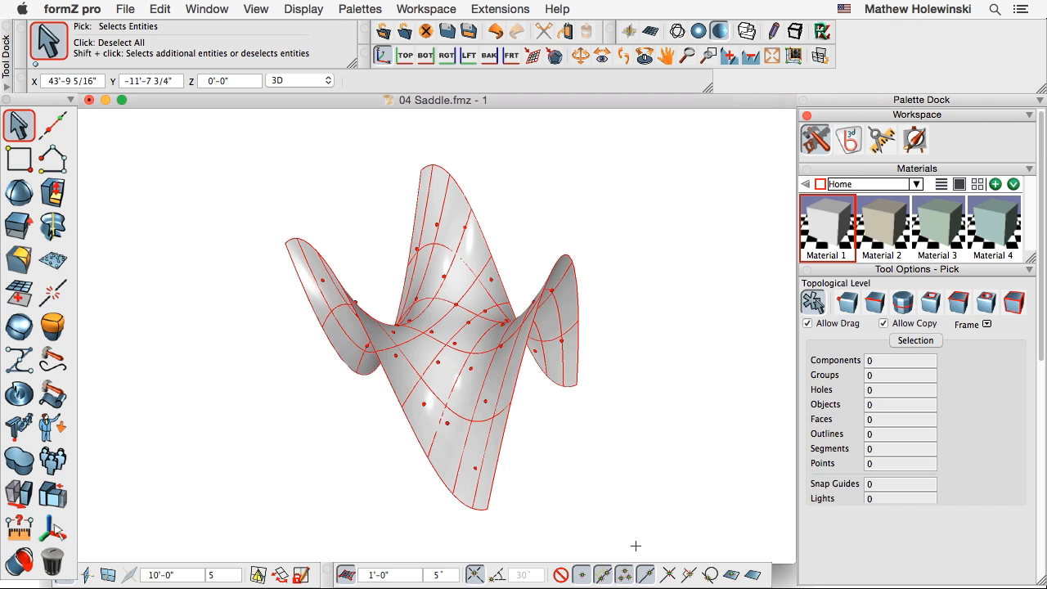
{"action": "left_click", "coordinate": [52, 260]}
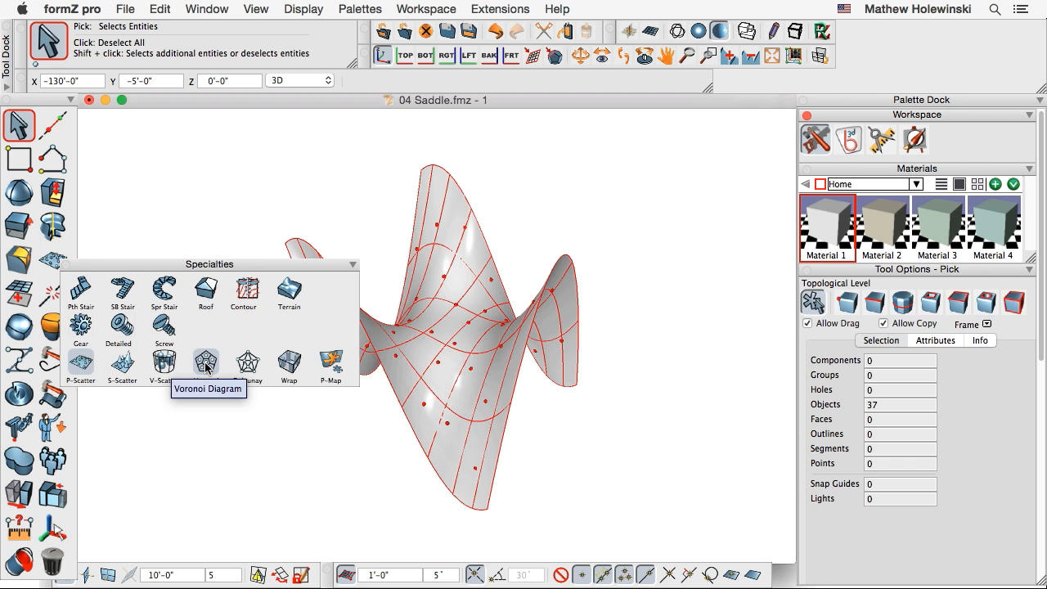
{"action": "left_click", "coordinate": [206, 362]}
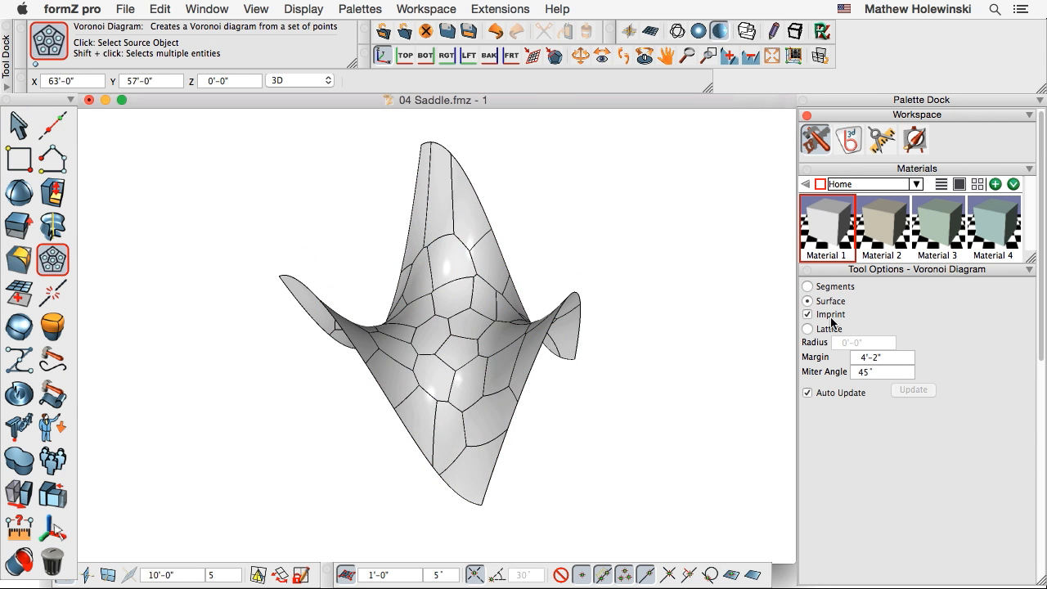
{"action": "key", "text": "r"}
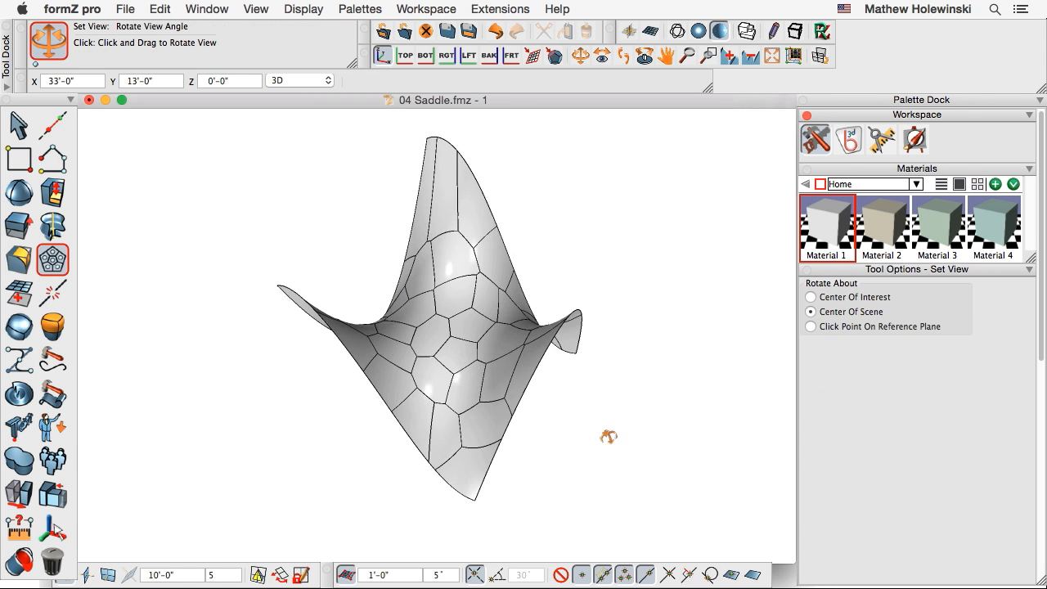
{"action": "left_click_drag", "start_coordinate": [603, 437], "coordinate": [609, 372]}
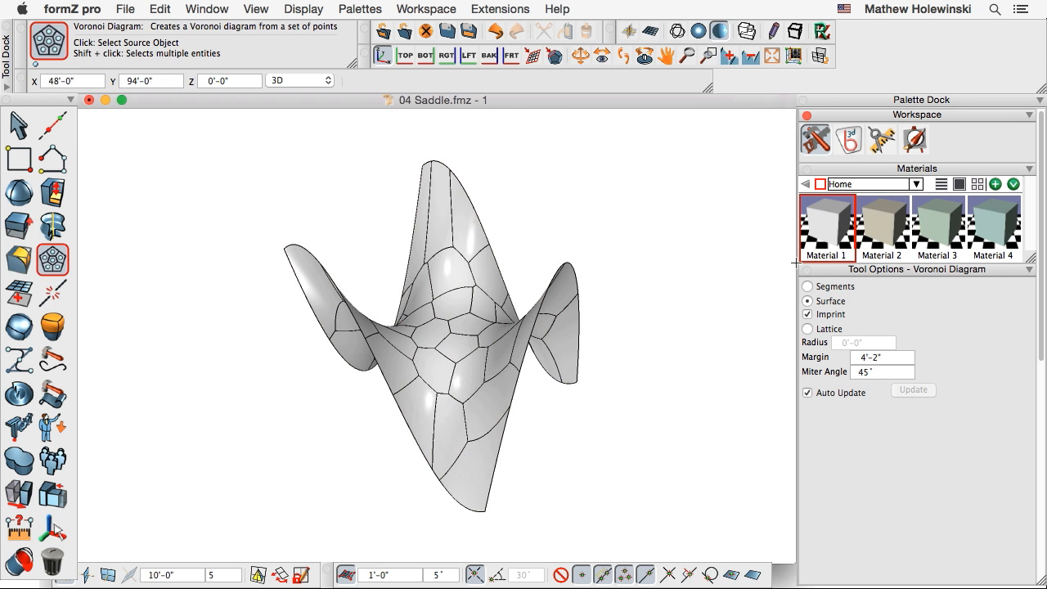
- Apply different materials to the individual Voronoi cells of the saddle, including Material 3 and Material 2
{"action": "left_click_drag", "start_coordinate": [946, 228], "coordinate": [490, 405]}
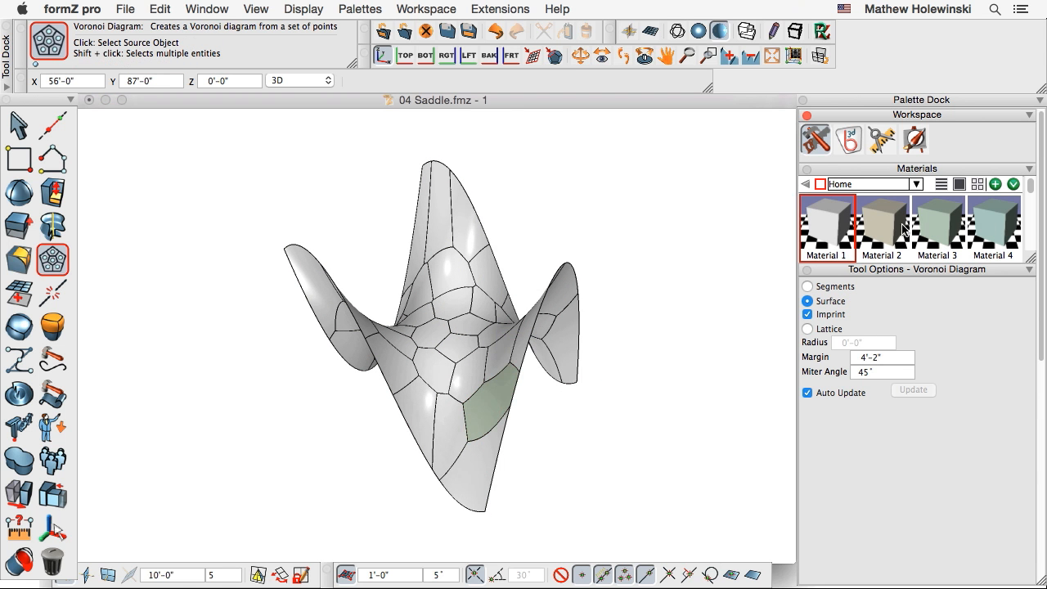
{"action": "left_click_drag", "start_coordinate": [904, 229], "coordinate": [434, 369]}
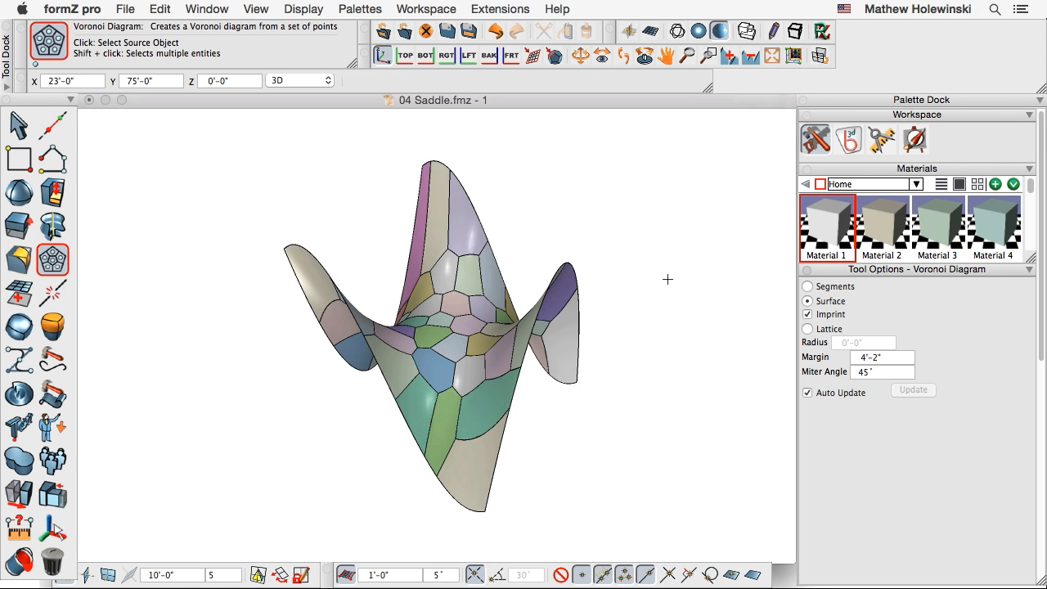
{"action": "middle_click_drag", "start_coordinate": [607, 269], "coordinate": [626, 377]}
{"action": "left_click_drag", "start_coordinate": [625, 378], "coordinate": [598, 261]}
{"action": "middle_click_drag", "start_coordinate": [598, 266], "coordinate": [518, 357]}
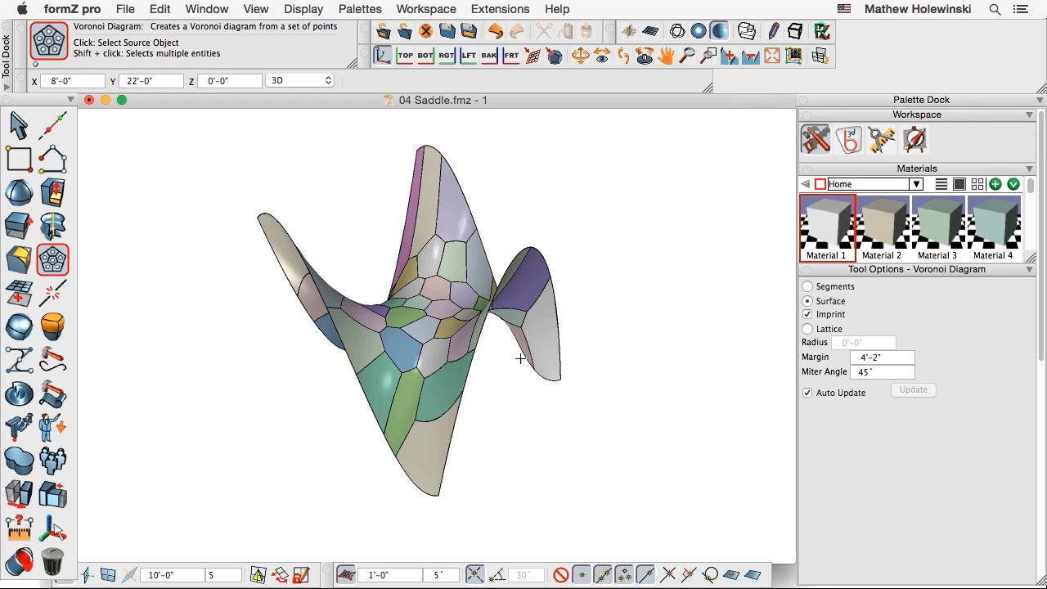
- Thicken the Voronoi cells into solid panels with a centered thickness of 1'-0"
{"action": "left_click_drag", "start_coordinate": [52, 226], "coordinate": [125, 330]}
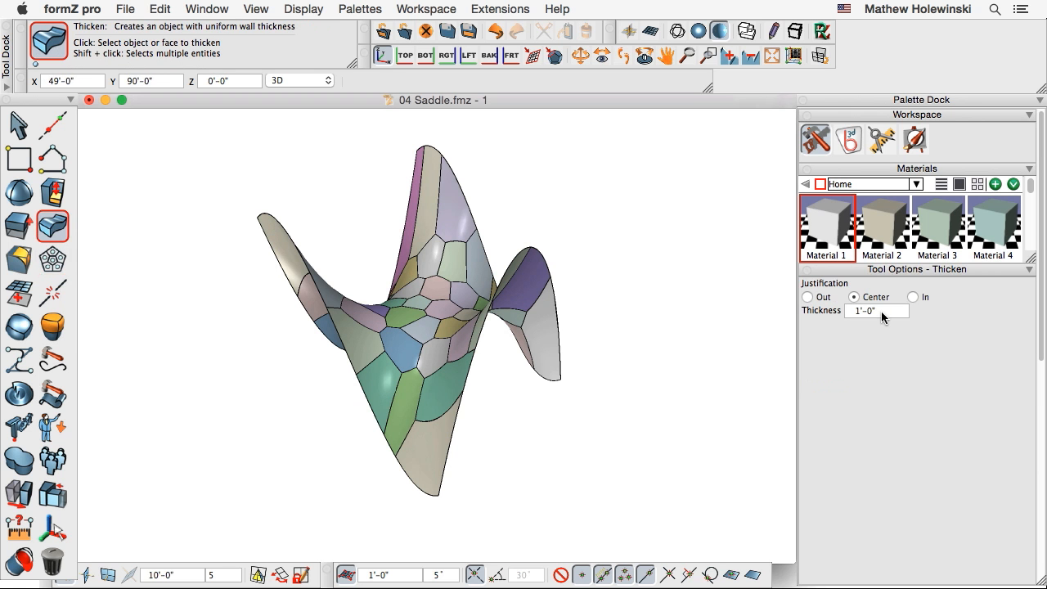
{"action": "left_click", "coordinate": [494, 434]}
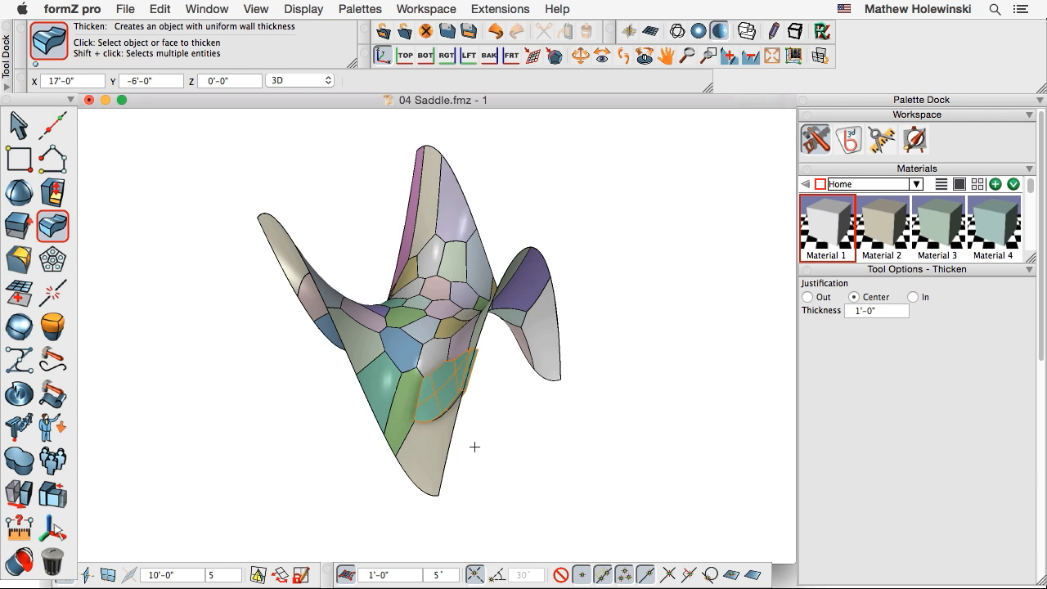
{"action": "left_click", "coordinate": [403, 410]}
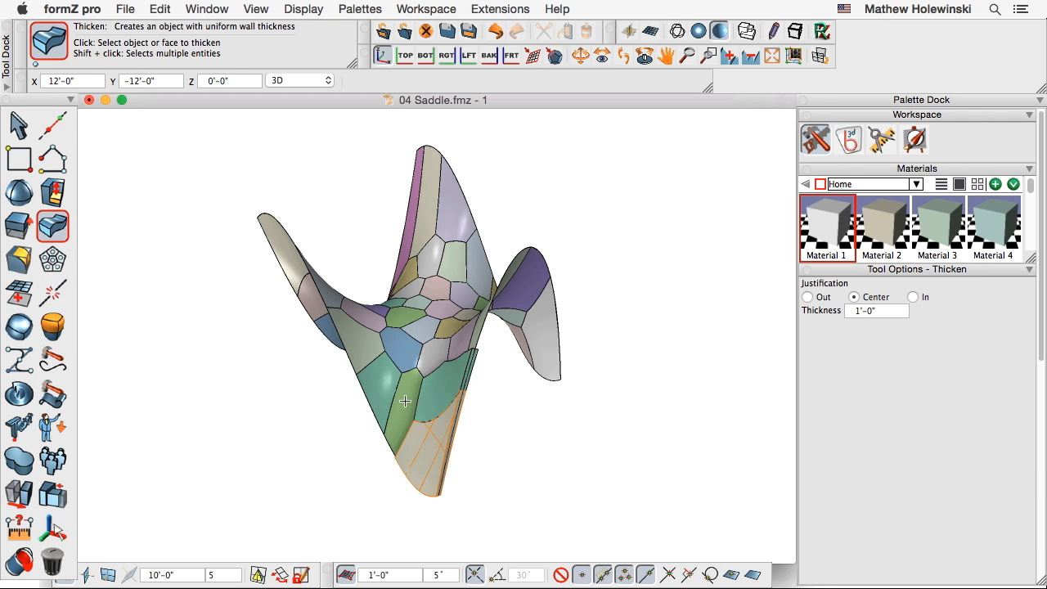
{"action": "left_click", "coordinate": [459, 334]}
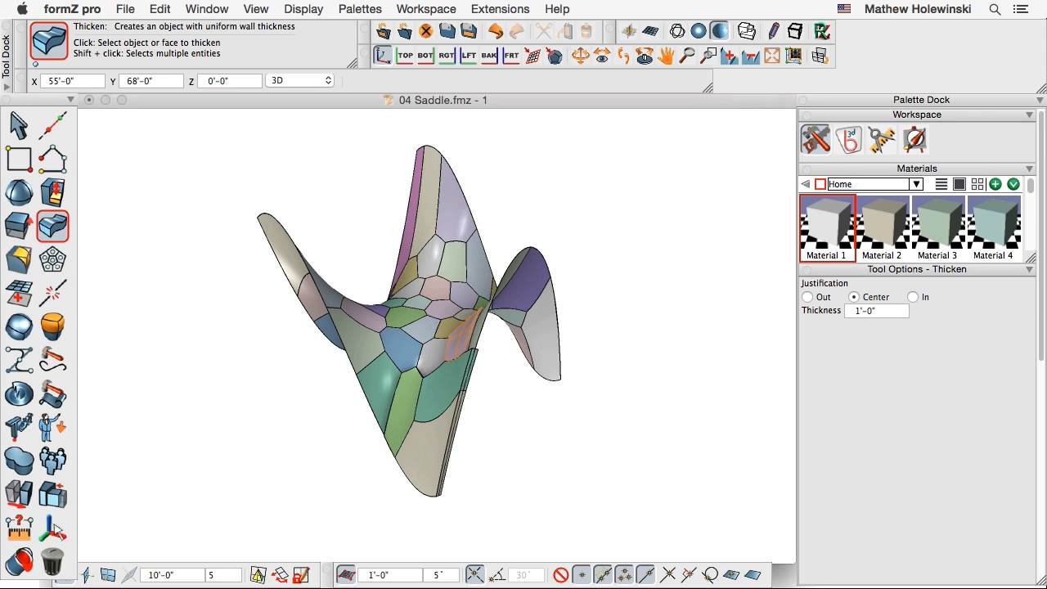
{"action": "left_click", "coordinate": [546, 330]}
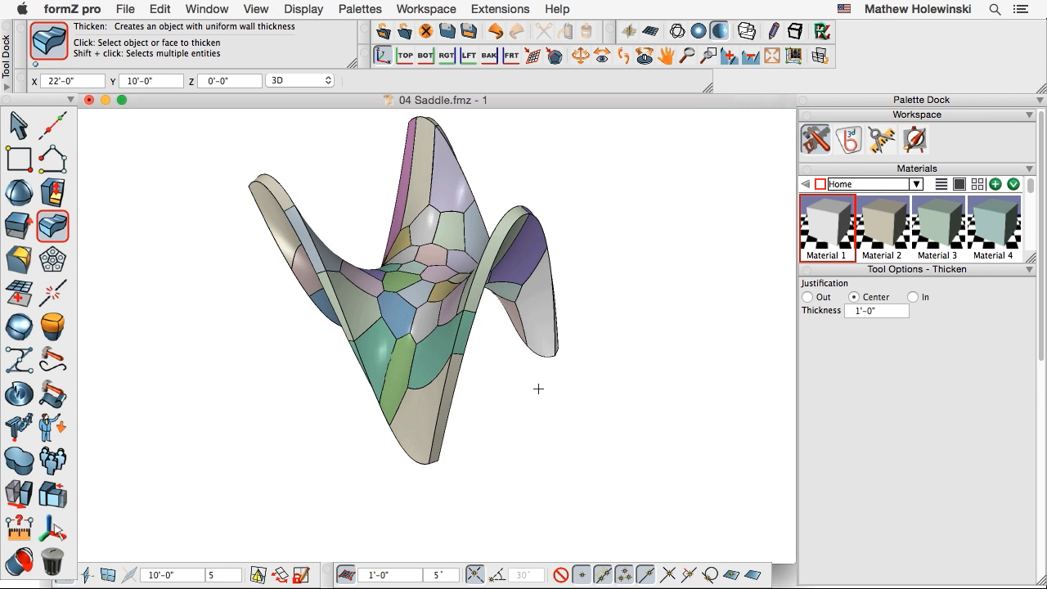
{"action": "middle_click_drag", "start_coordinate": [537, 388], "coordinate": [591, 405]}
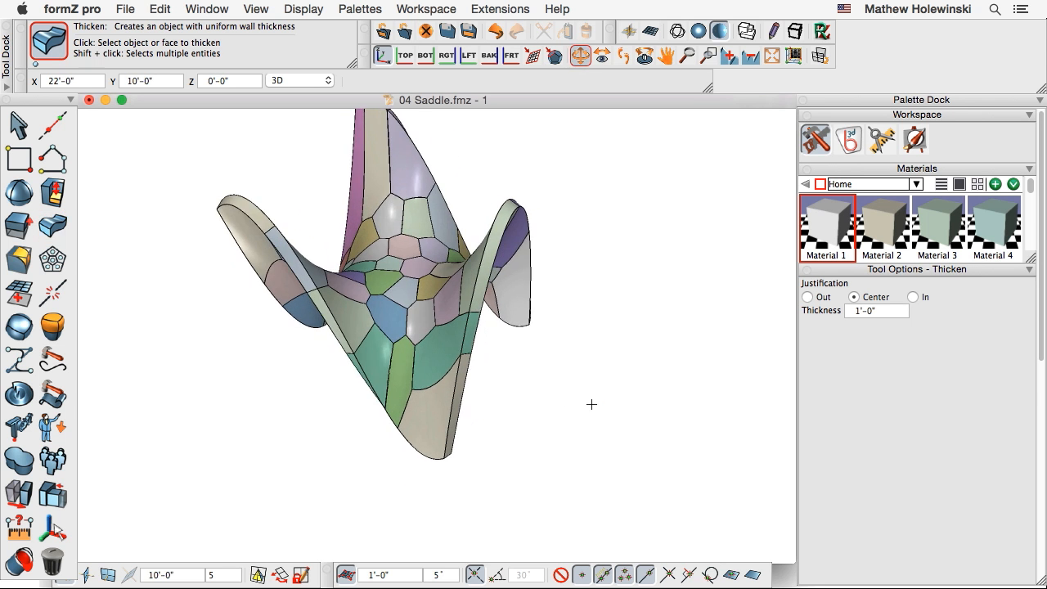
- Move the teal and beige panels at the saddle's lower tip outward, away from the rest of the model
{"action": "left_click", "coordinate": [19, 493]}
{"action": "left_click", "coordinate": [455, 353]}
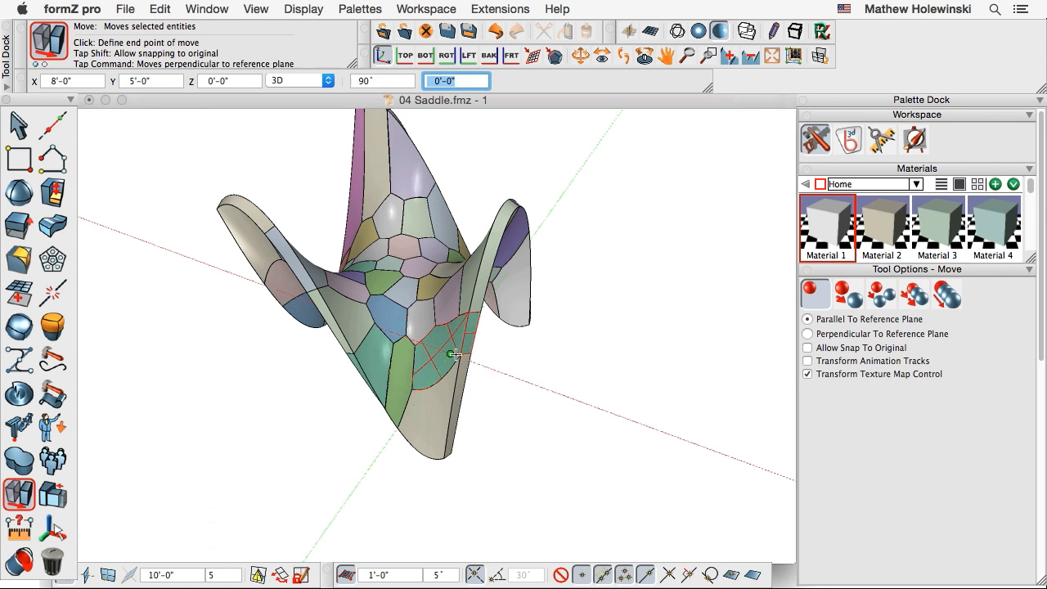
{"action": "left_click", "coordinate": [554, 361]}
{"action": "middle_click_drag", "start_coordinate": [638, 358], "coordinate": [478, 432]}
{"action": "left_click", "coordinate": [437, 422]}
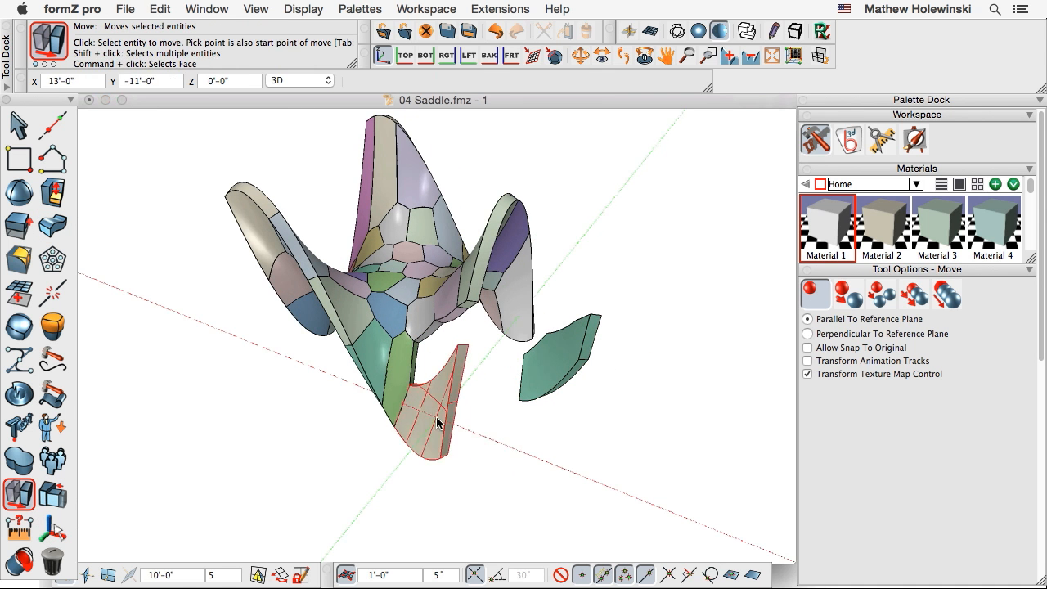
{"action": "left_click", "coordinate": [477, 452]}
{"action": "middle_click_drag", "start_coordinate": [580, 430], "coordinate": [515, 419]}
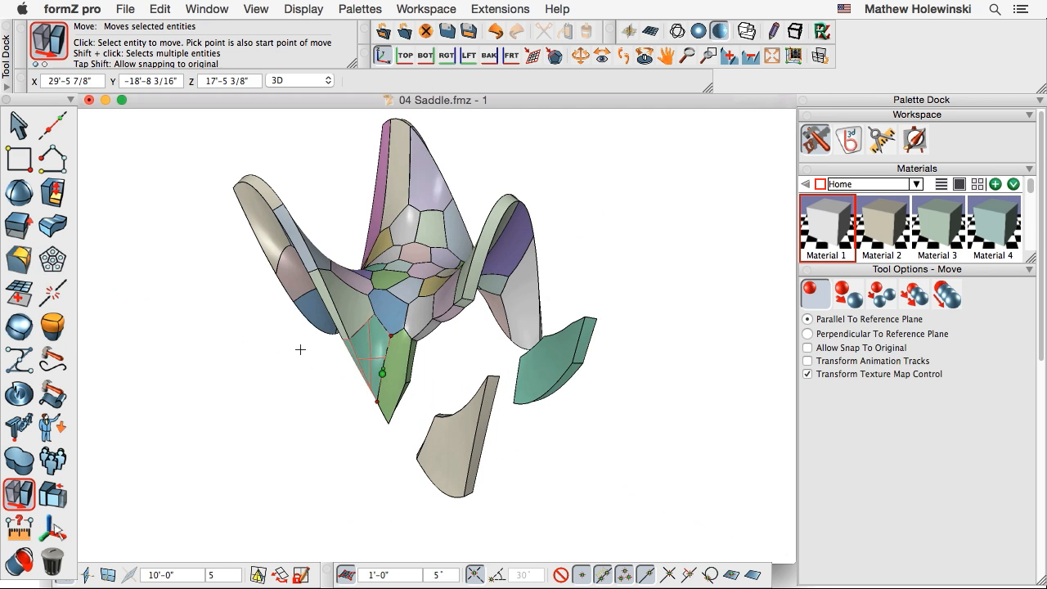
- Round the edges of the saddle's thickened panels with a circular cross section and a radius of 0'-3"
{"action": "left_click", "coordinate": [30, 261]}
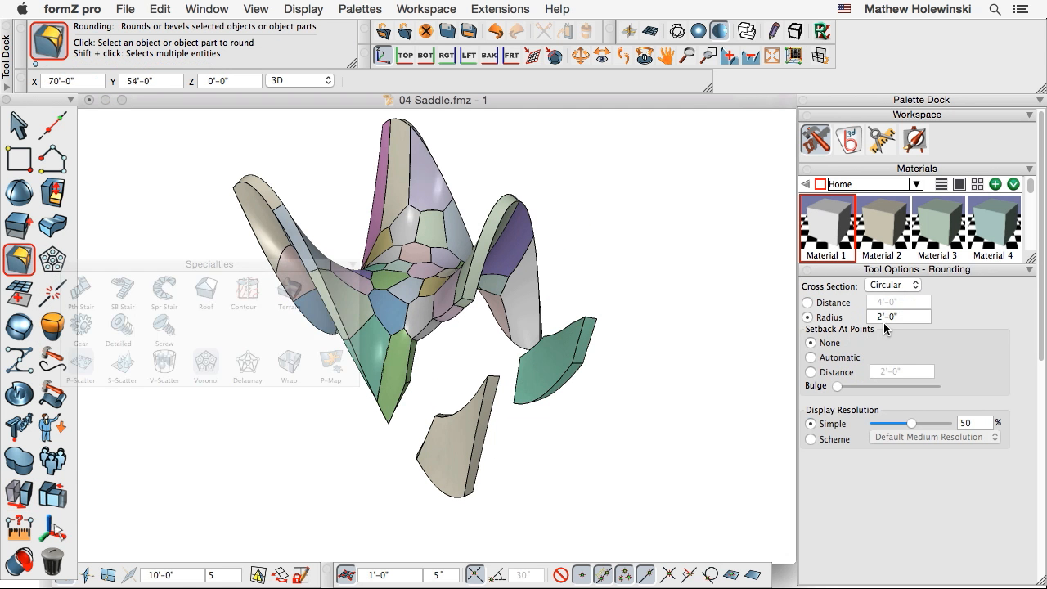
{"action": "left_click", "coordinate": [888, 316]}
{"action": "type", "text": "3\""}
{"action": "key", "text": "Return"}
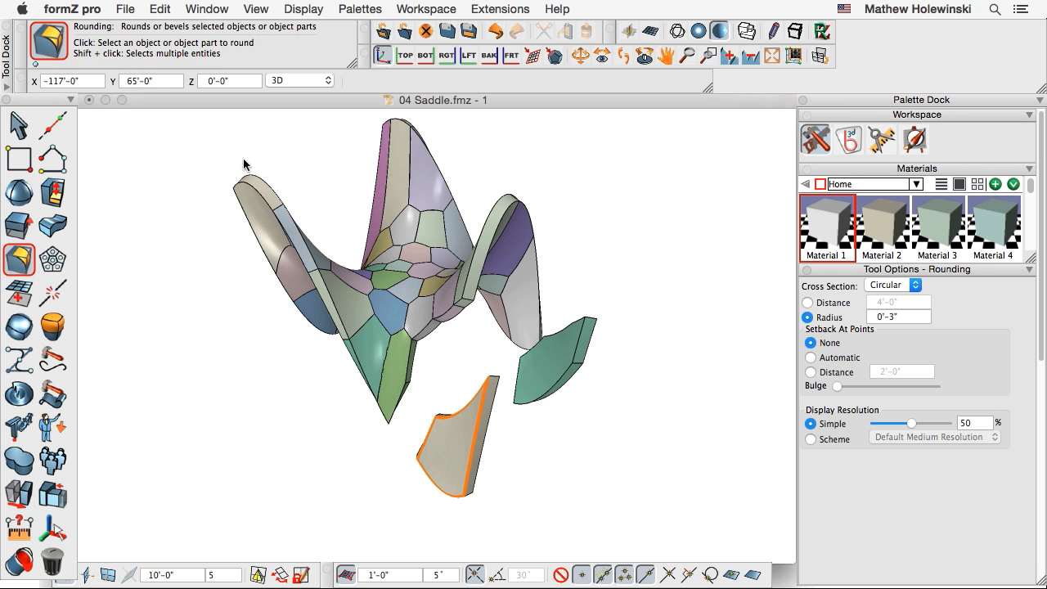
{"action": "left_click", "coordinate": [18, 126]}
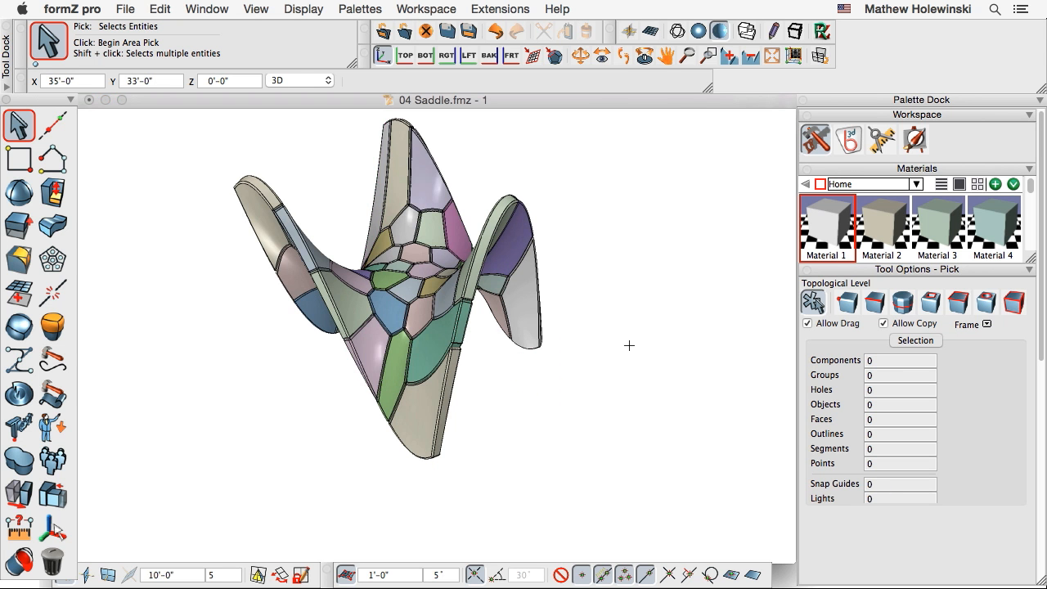
- Turn off the display of the edges of solids and surfaces in the Shaded Full options
{"action": "key", "text": "super+shift+d"}
{"action": "left_click", "coordinate": [625, 103]}
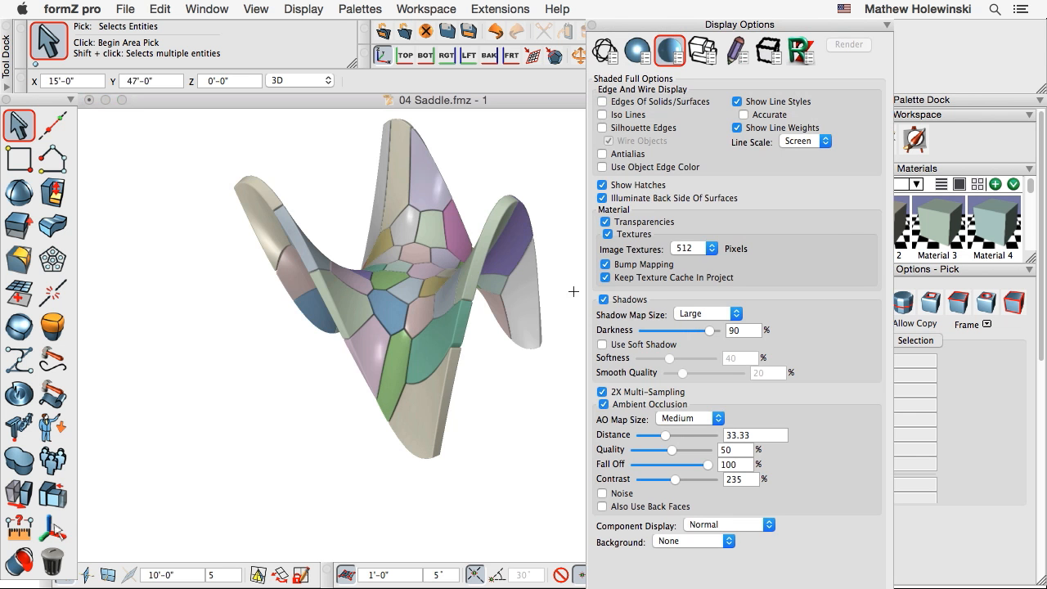
{"action": "left_click", "coordinate": [592, 24]}
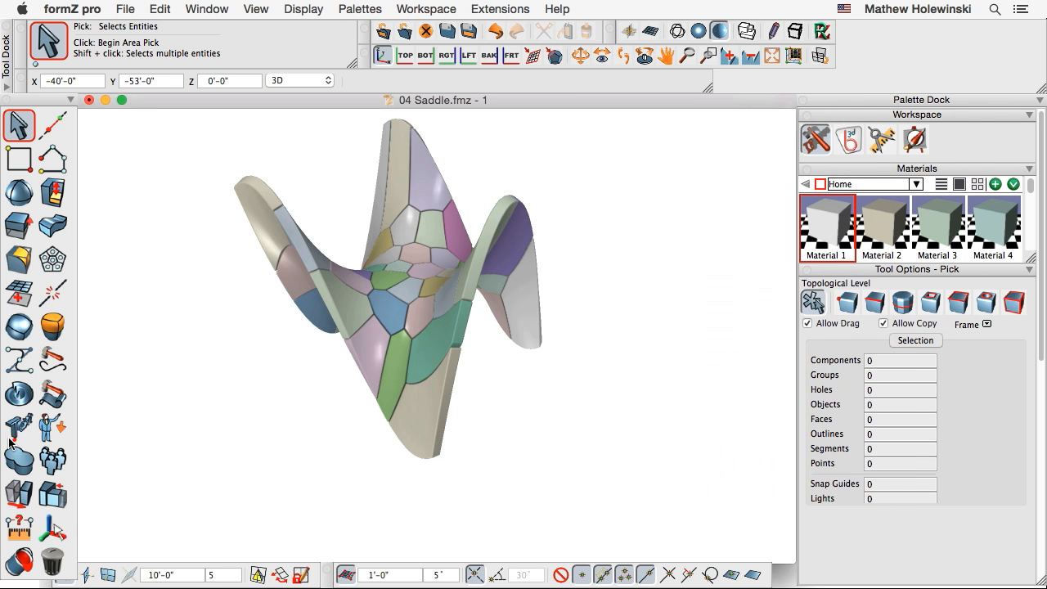
- Try pulling the teal panel out of the saddle to inspect its rounded edges, and undo the move
{"action": "left_click", "coordinate": [18, 493]}
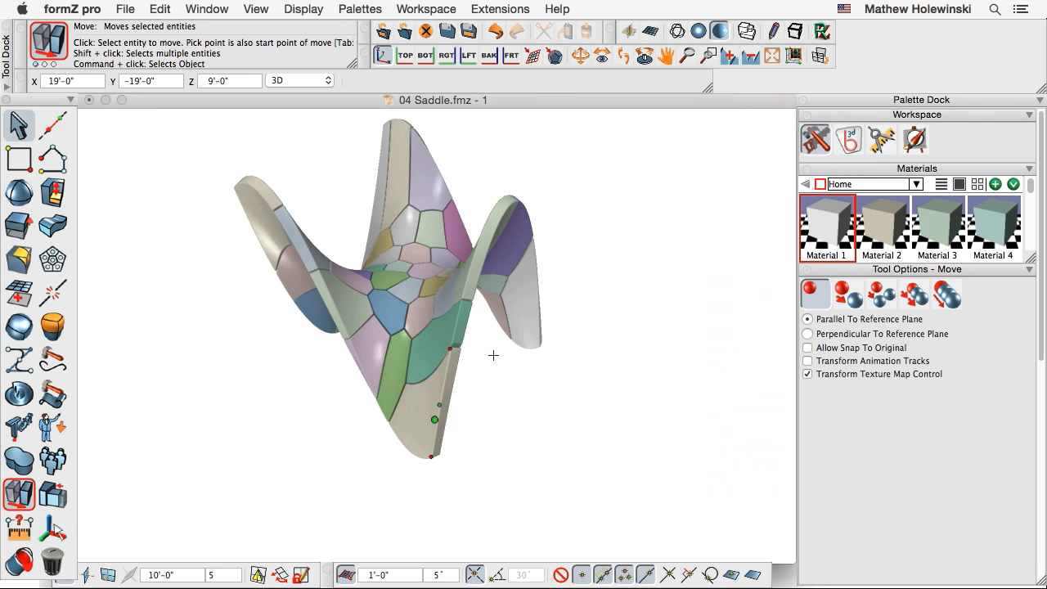
{"action": "left_click", "coordinate": [453, 327]}
{"action": "left_click", "coordinate": [559, 369]}
{"action": "middle_click_drag", "start_coordinate": [630, 374], "coordinate": [568, 371]}
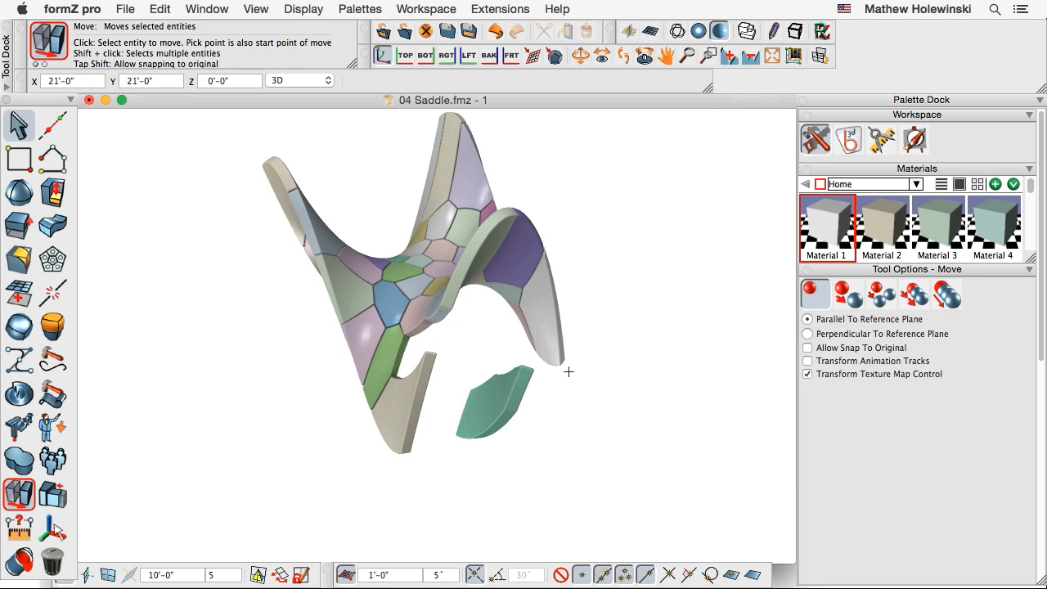
{"action": "key", "text": "super+z"}
{"action": "key", "text": "super+z"}
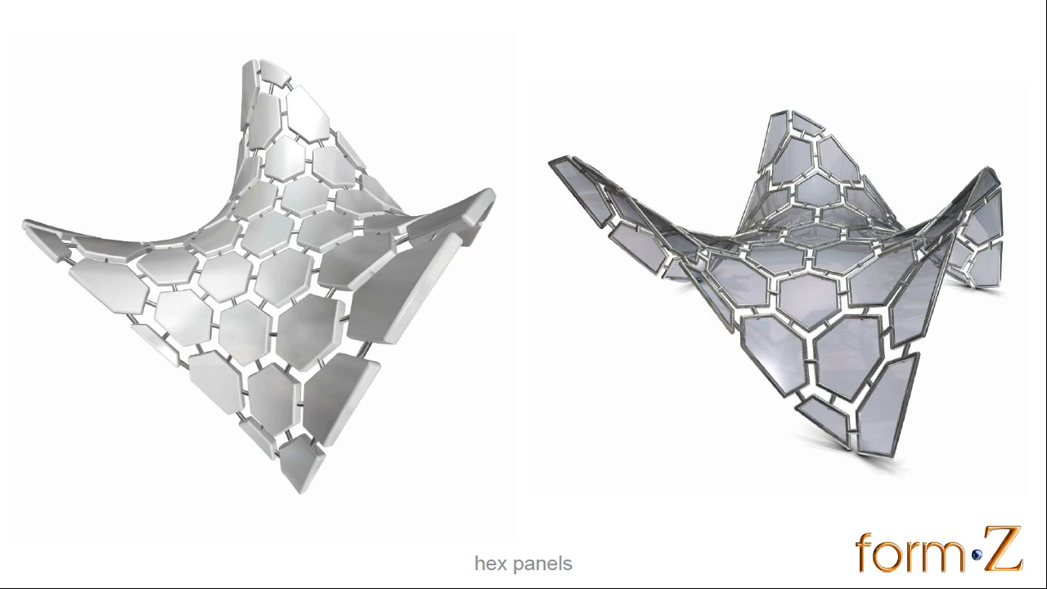
- Switch from the presentation to the 05 Hex.fmz project in formZ and show the flat square and hexagon grid instead of the saddle
{"action": "key", "text": "super+Tab"}
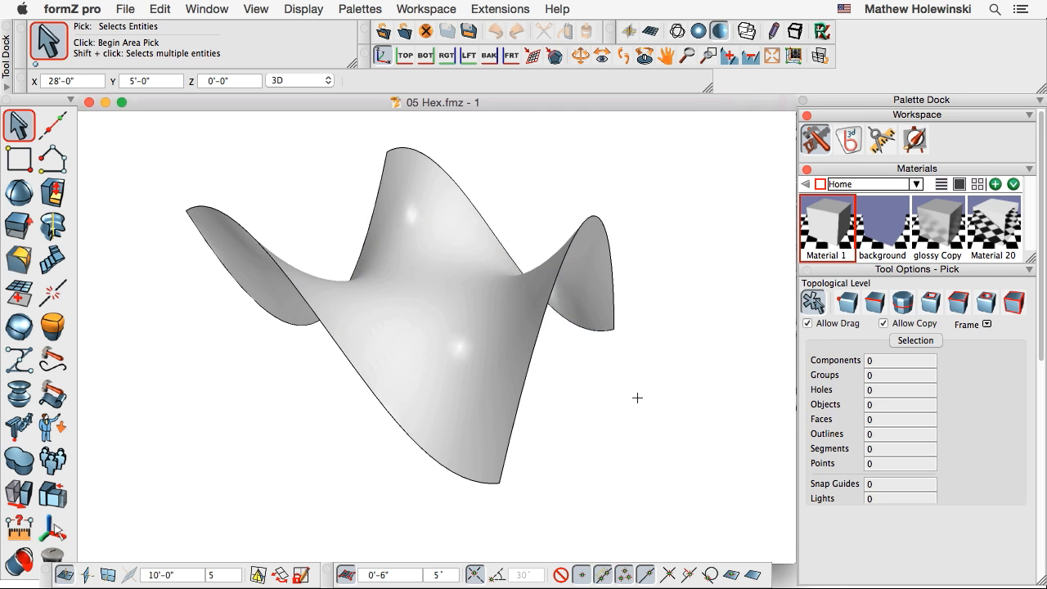
{"action": "middle_click_drag", "start_coordinate": [572, 411], "coordinate": [544, 425]}
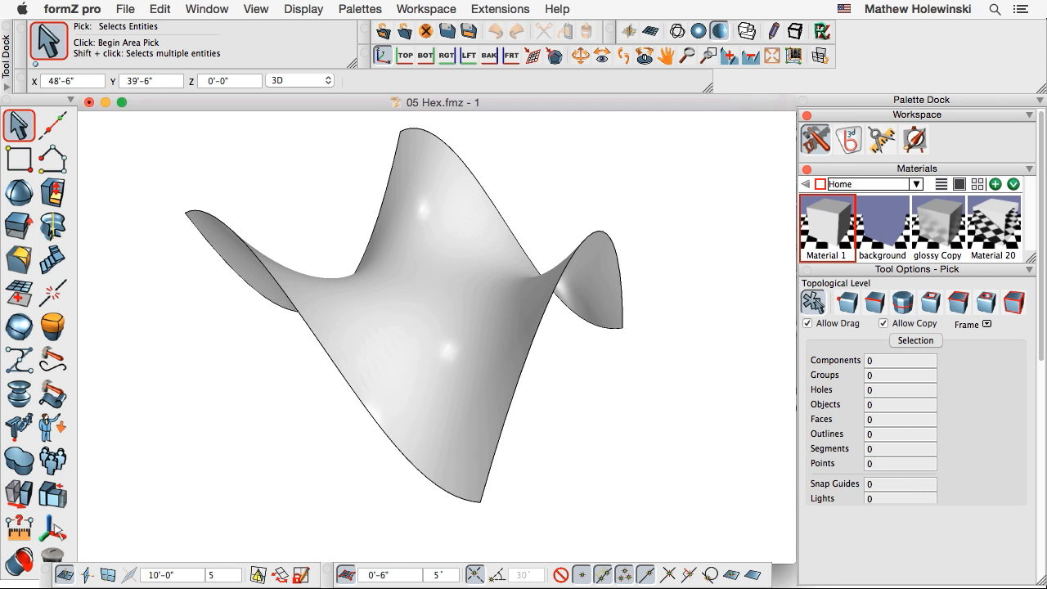
{"action": "left_click", "coordinate": [55, 526]}
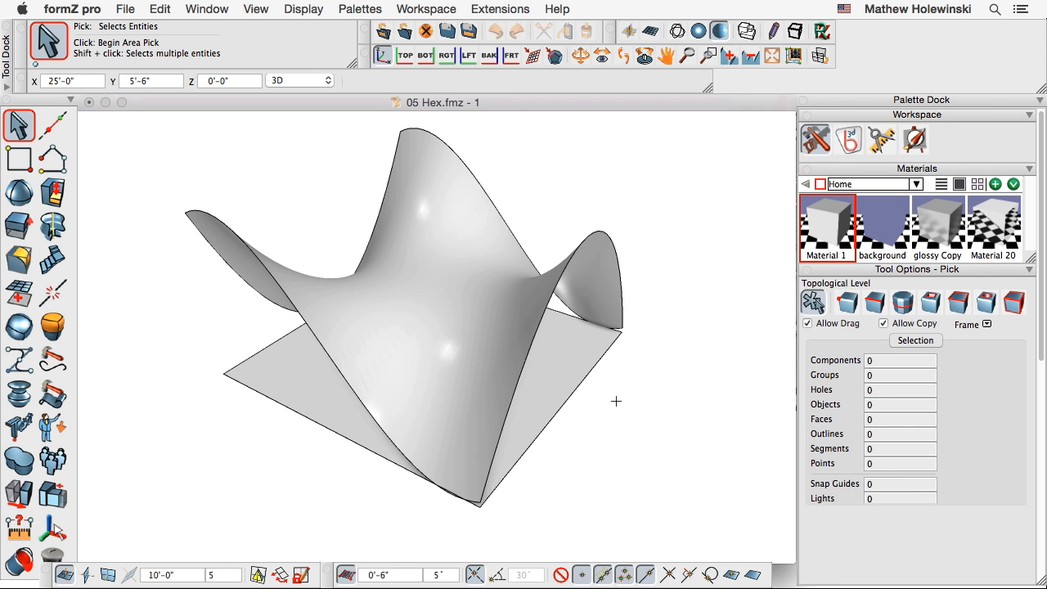
{"action": "mouse_move", "coordinate": [614, 401]}
{"action": "middle_mouse_down"}
{"action": "mouse_move", "coordinate": [647, 412]}
{"action": "mouse_move", "coordinate": [672, 364]}
{"action": "mouse_move", "coordinate": [612, 381]}
{"action": "mouse_move", "coordinate": [628, 409]}
{"action": "middle_mouse_up"}
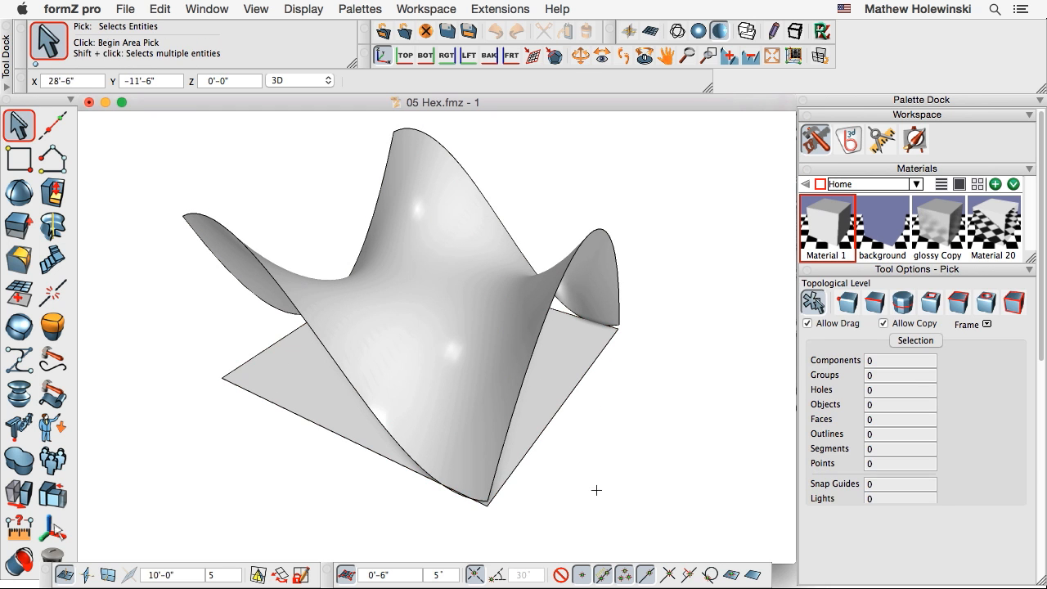
{"action": "middle_click_drag", "start_coordinate": [596, 488], "coordinate": [621, 474]}
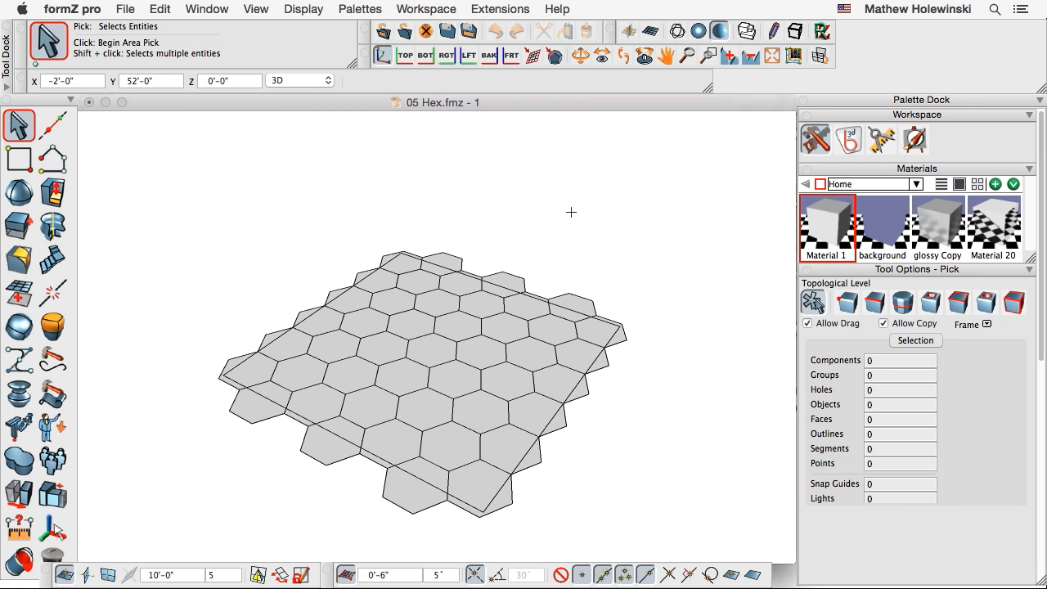
{"action": "middle_click_drag", "start_coordinate": [571, 211], "coordinate": [641, 354]}
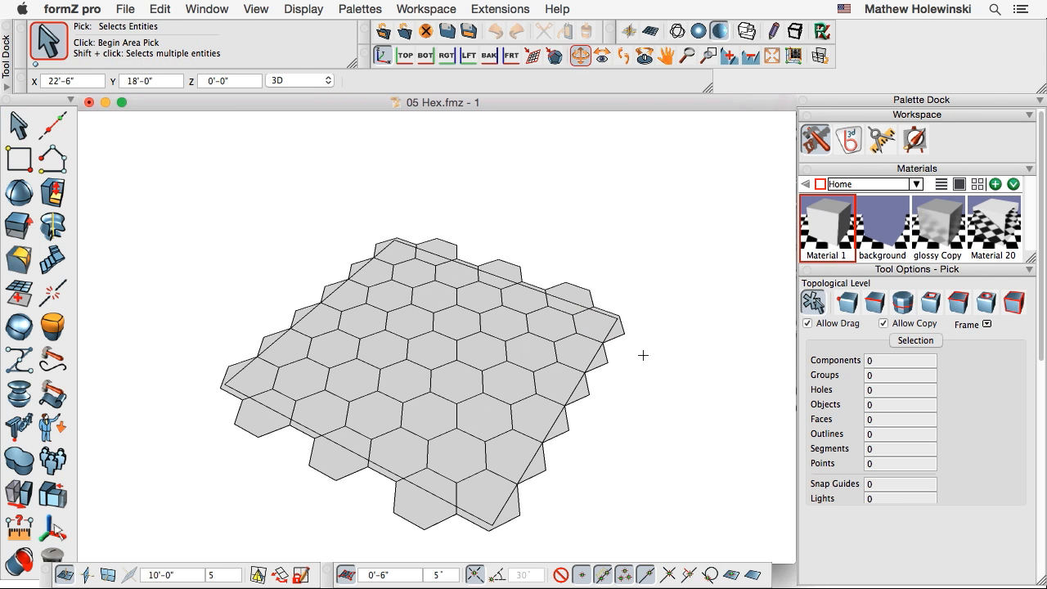
- Draw a flat six-sided polygon surface by center and radius in the empty area beside the hexagon grid
{"action": "left_click_drag", "start_coordinate": [20, 159], "coordinate": [129, 192]}
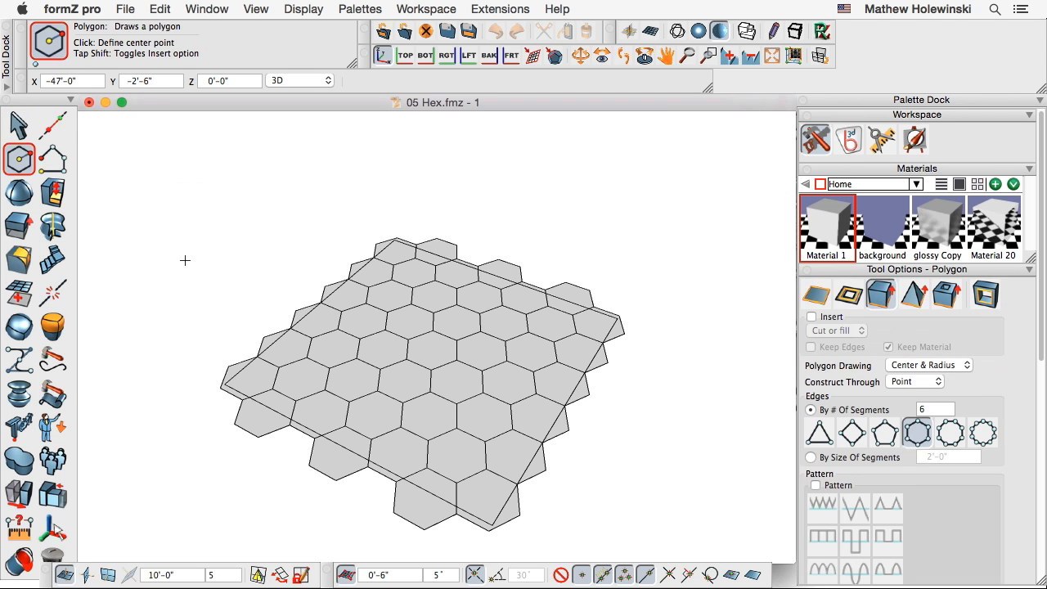
{"action": "left_click", "coordinate": [816, 294]}
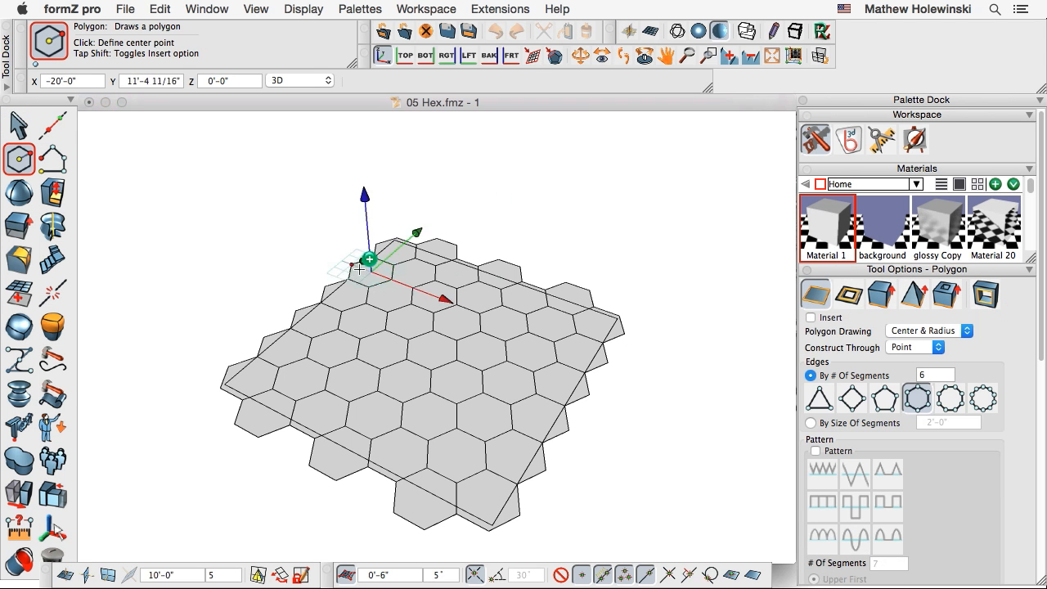
{"action": "left_click", "coordinate": [192, 275]}
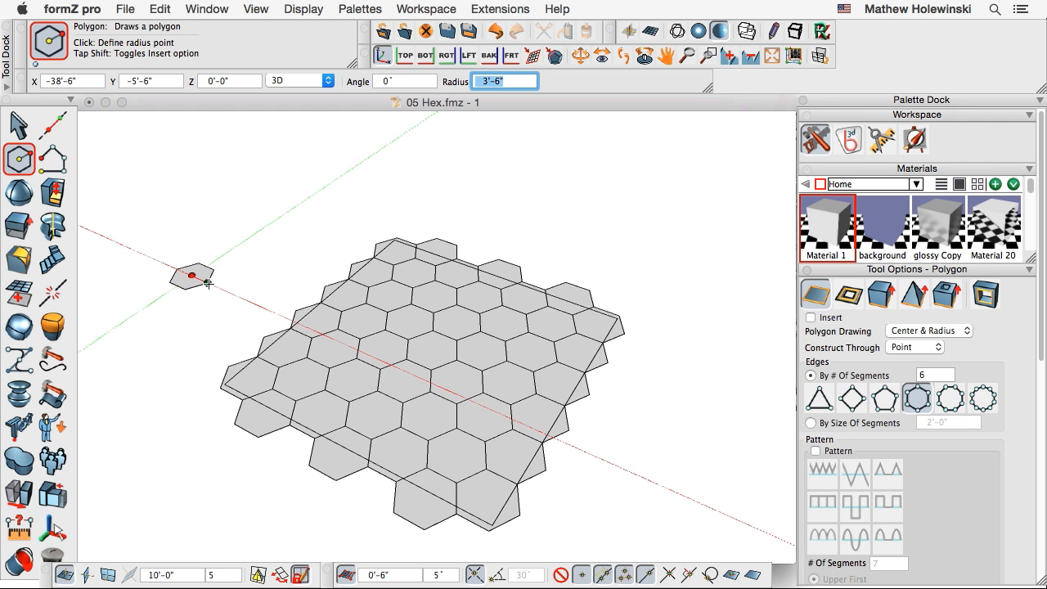
{"action": "left_click", "coordinate": [210, 283]}
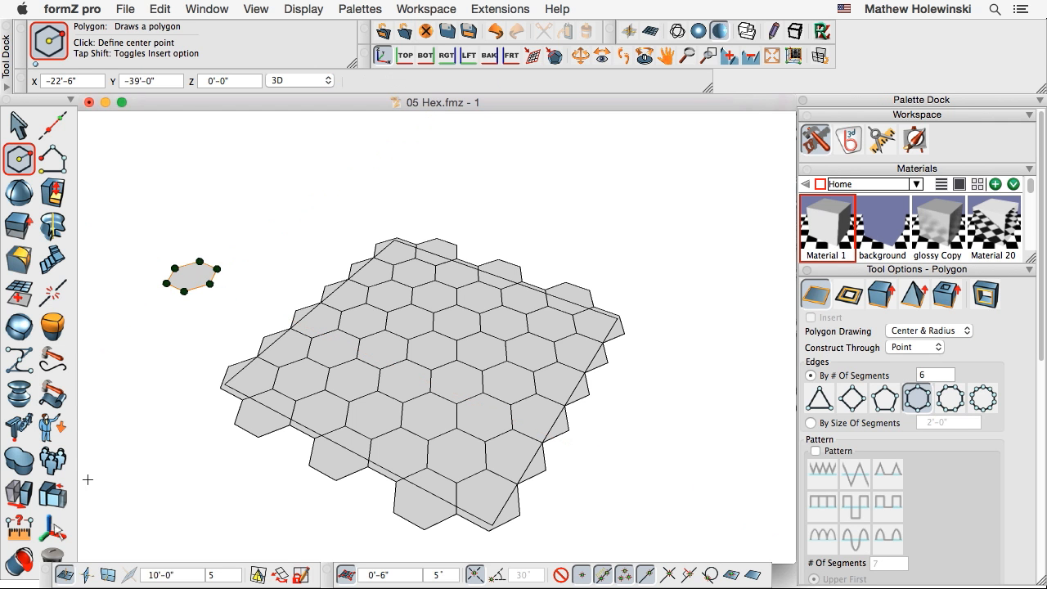
- Try building a patch of two rows of three adjoining hexagons by continuous copying, and undo the trial hexagons
{"action": "left_click_drag", "start_coordinate": [23, 493], "coordinate": [122, 523]}
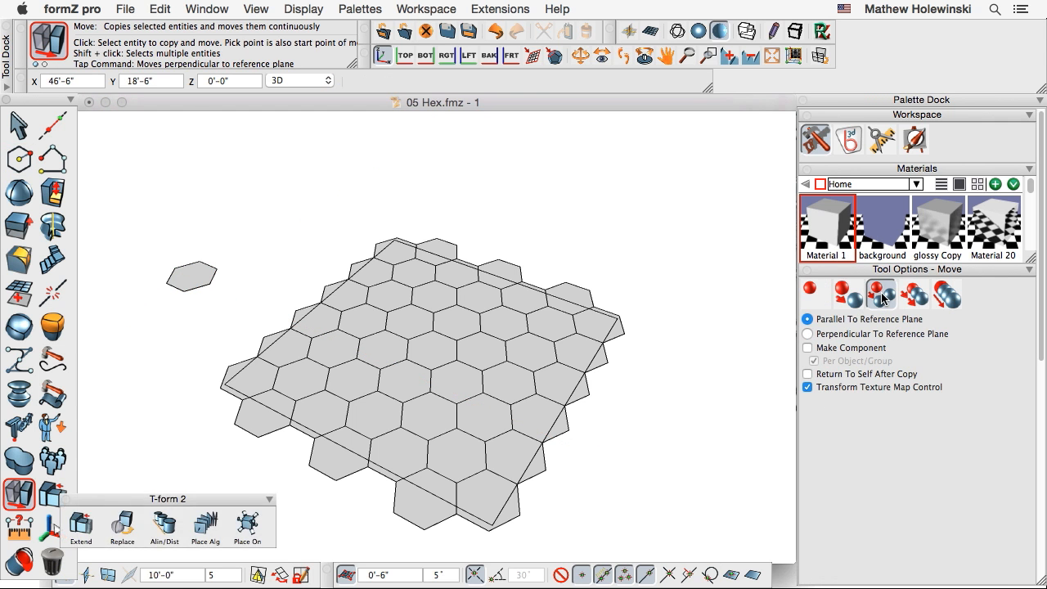
{"action": "left_click", "coordinate": [189, 285]}
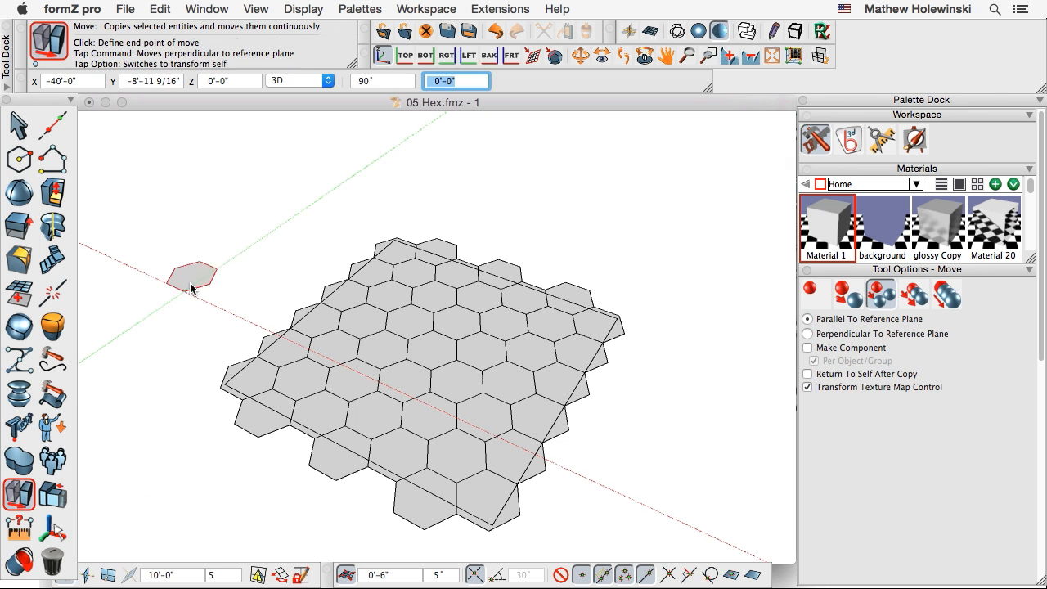
{"action": "left_click", "coordinate": [220, 263]}
{"action": "left_click", "coordinate": [251, 244]}
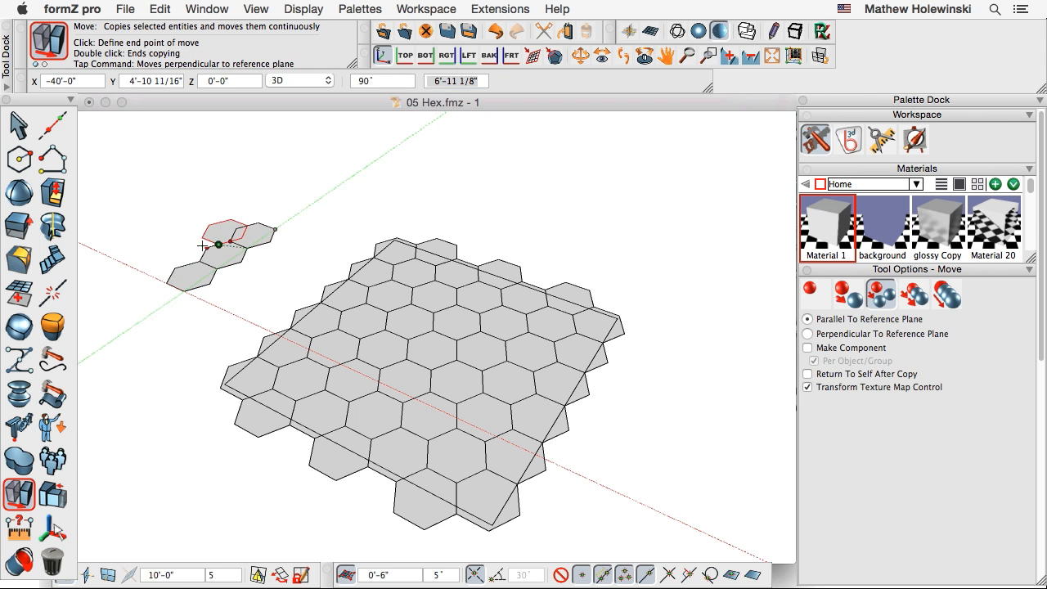
{"action": "left_click", "coordinate": [180, 265]}
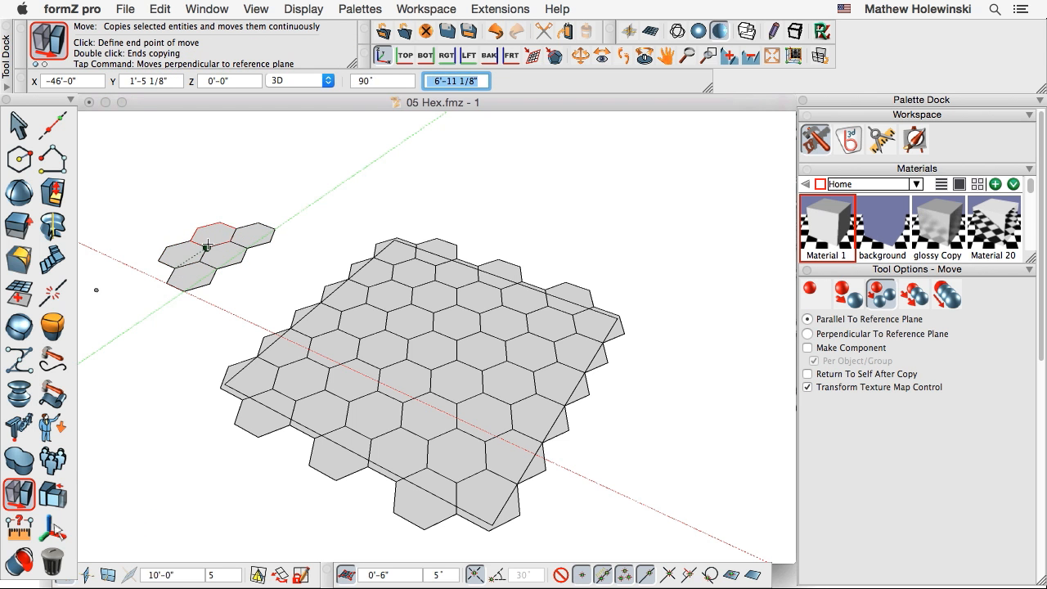
{"action": "left_click", "coordinate": [210, 244]}
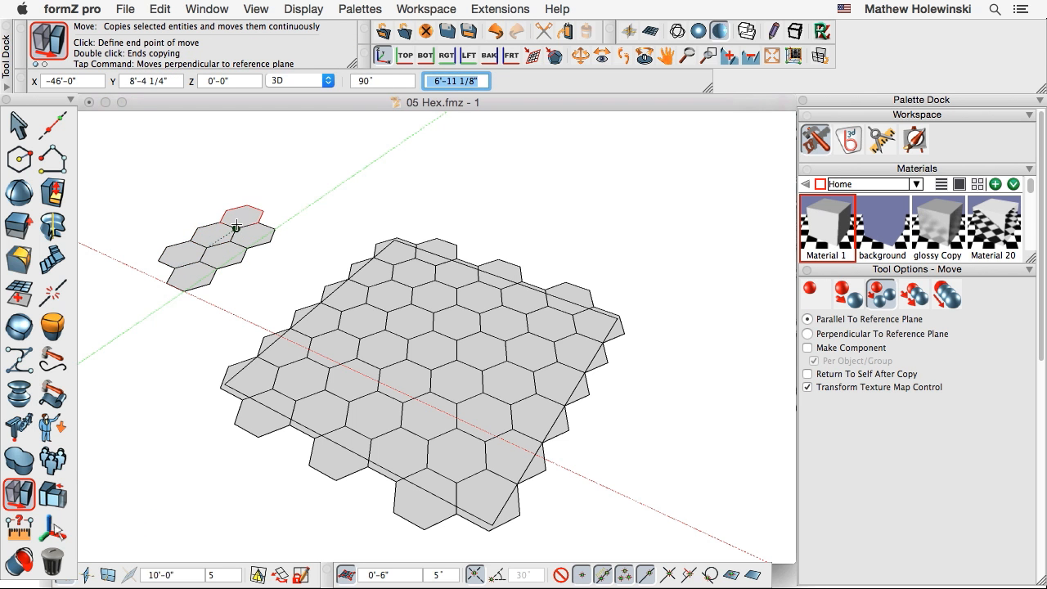
{"action": "left_click", "coordinate": [239, 225]}
{"action": "double_click", "coordinate": [333, 200]}
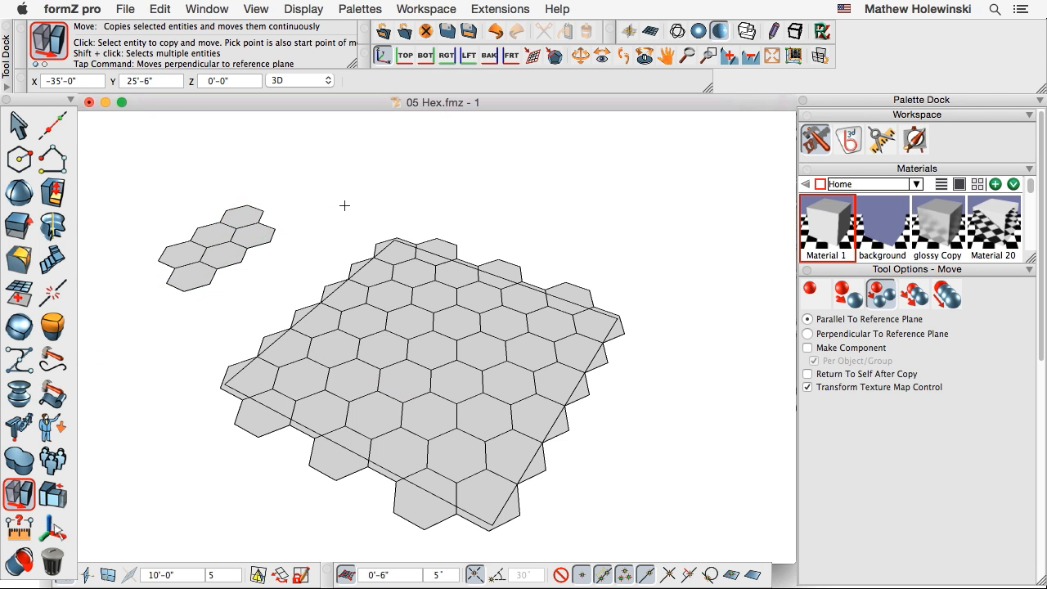
{"action": "key", "text": "super+z"}
{"action": "key", "text": "super+z"}
- Select all the hexagons of the grid and imprint them into the flat square surface
{"action": "left_click", "coordinate": [20, 125]}
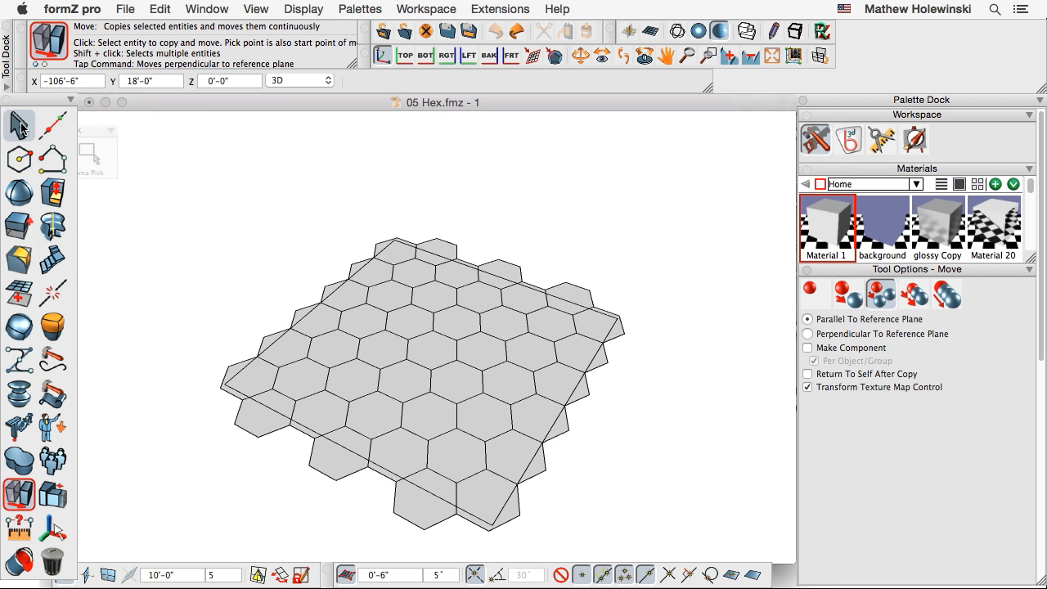
{"action": "left_click_drag", "start_coordinate": [227, 175], "coordinate": [662, 400]}
{"action": "left_click_drag", "start_coordinate": [142, 539], "coordinate": [663, 328]}
{"action": "mouse_move", "coordinate": [55, 195]}
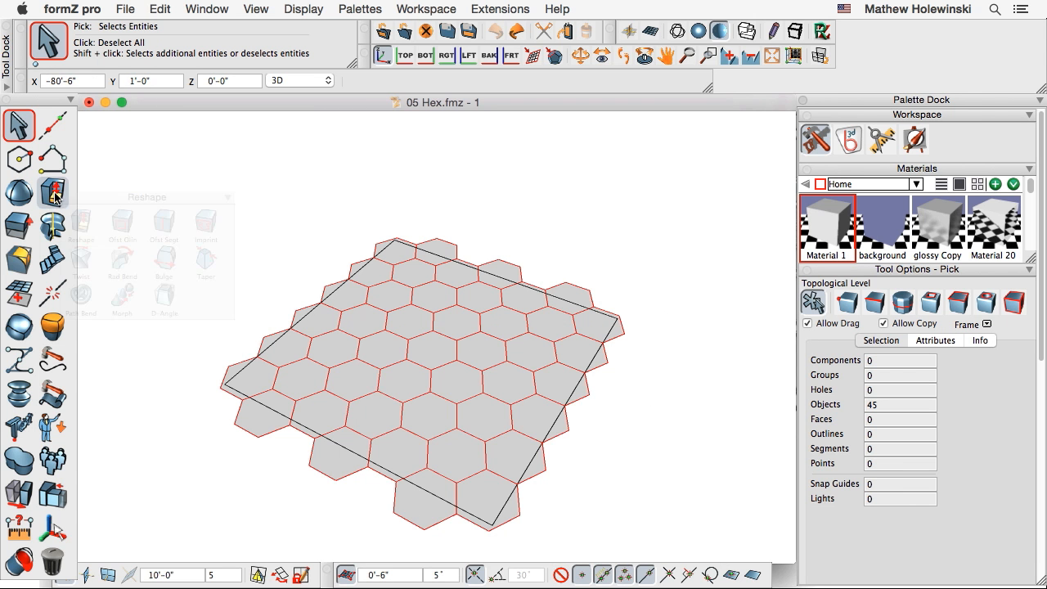
{"action": "left_click", "coordinate": [205, 222]}
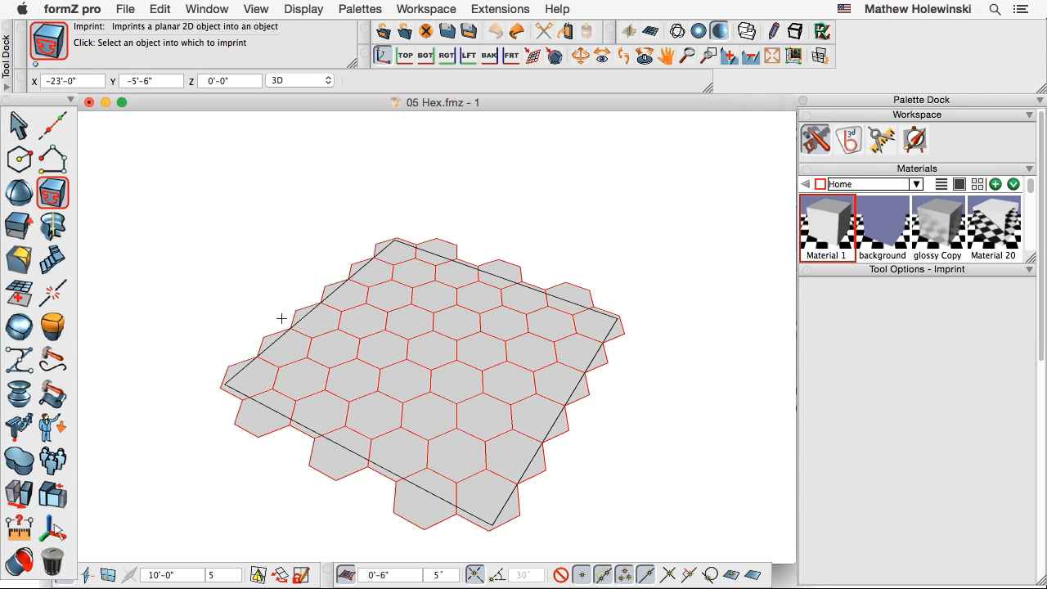
{"action": "left_click", "coordinate": [322, 301]}
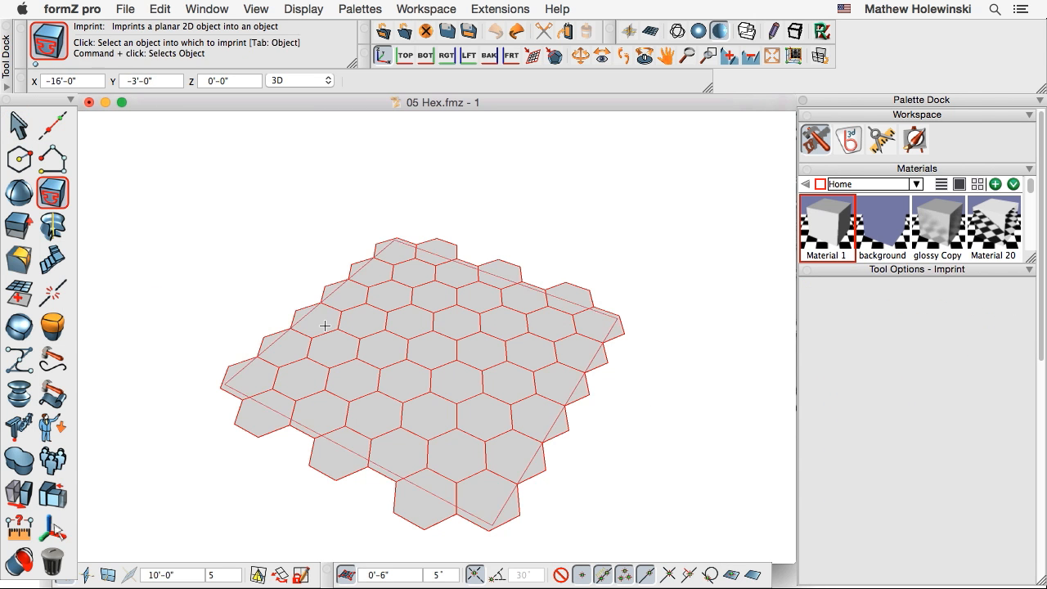
{"action": "left_click", "coordinate": [278, 342]}
- Map the hexagon-imprinted square onto the saddle with Parametric Map, using one U copy, one V copy and the Imprint option
{"action": "key", "text": "r"}
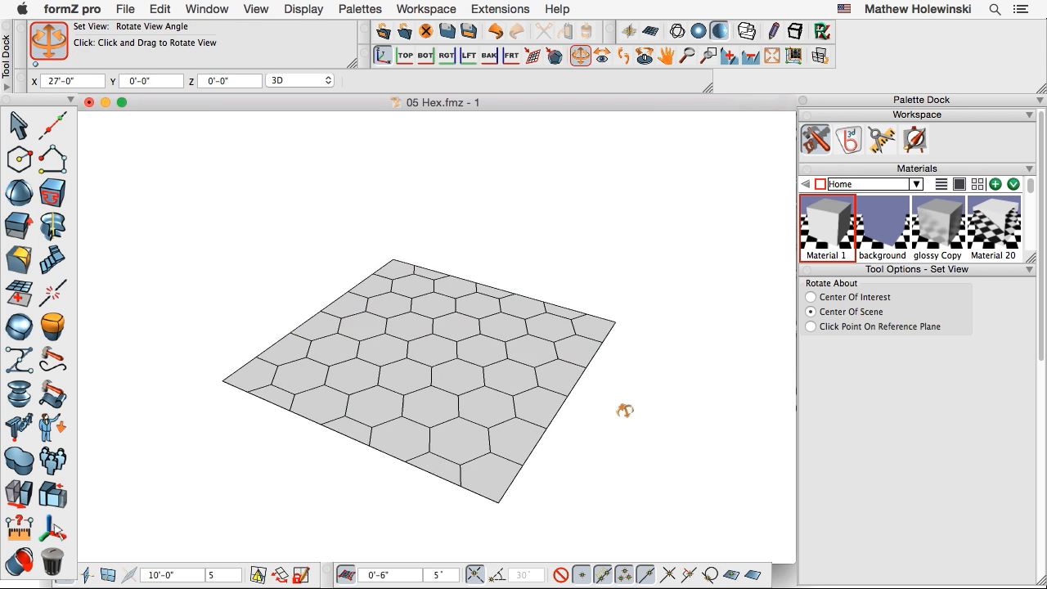
{"action": "left_click_drag", "start_coordinate": [626, 409], "coordinate": [609, 421]}
{"action": "key", "text": "i"}
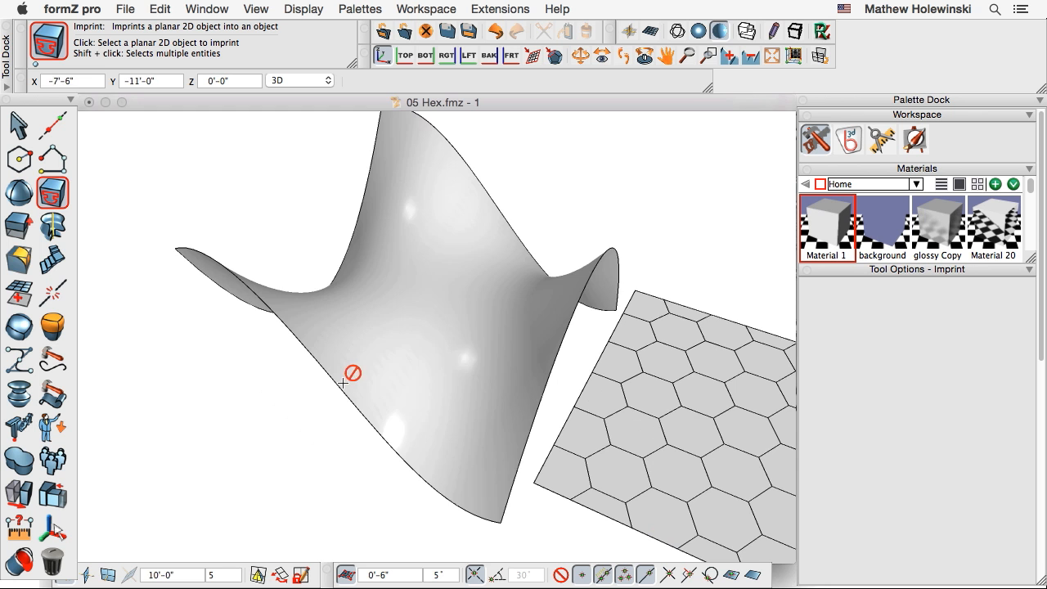
{"action": "scroll", "coordinate": [352, 369], "scroll_direction": "down", "scroll_amount": 3}
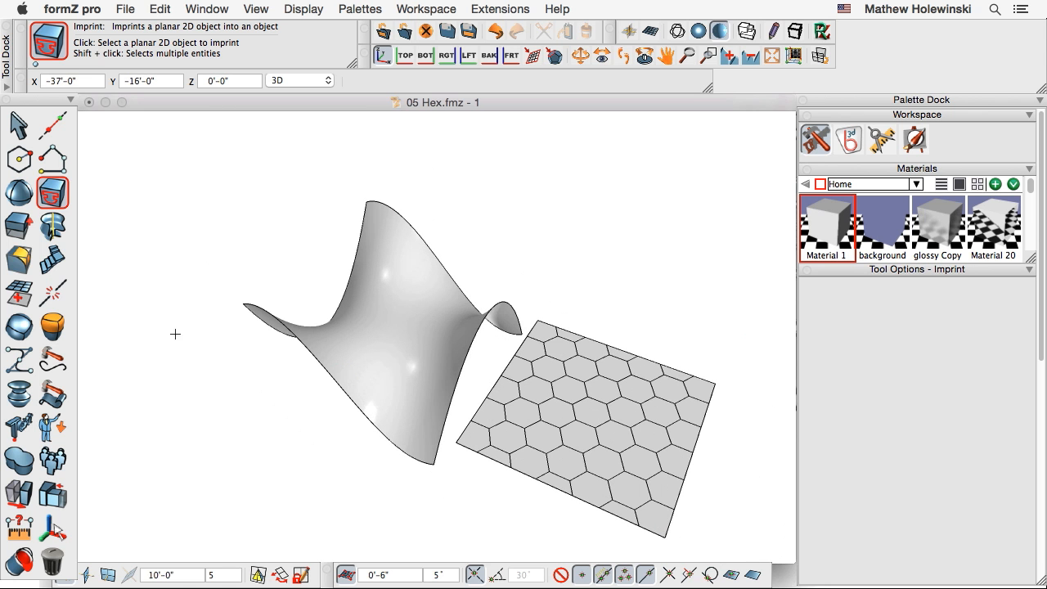
{"action": "left_click", "coordinate": [53, 259]}
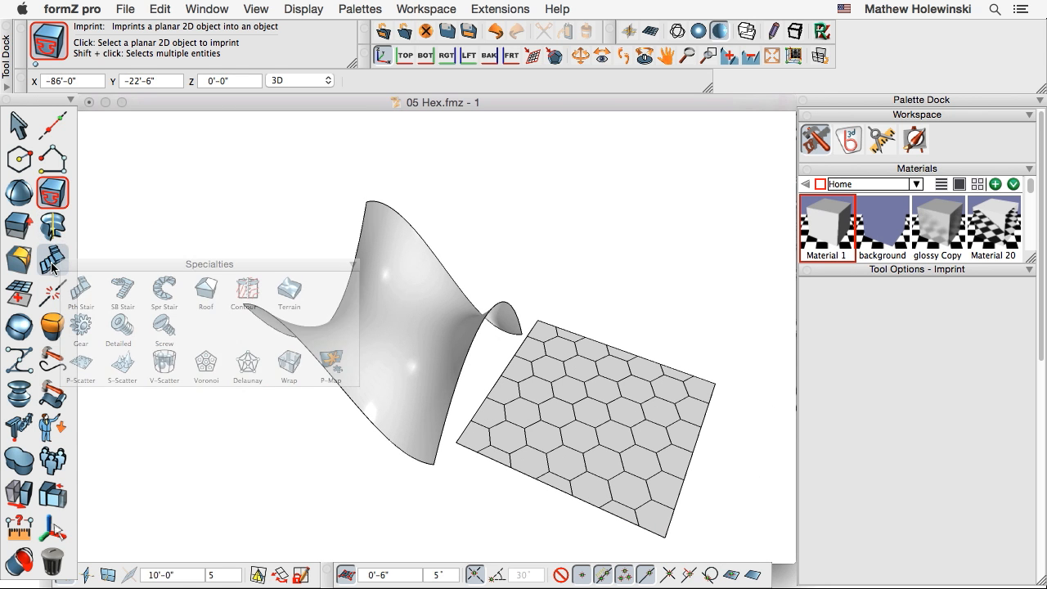
{"action": "left_click", "coordinate": [331, 360]}
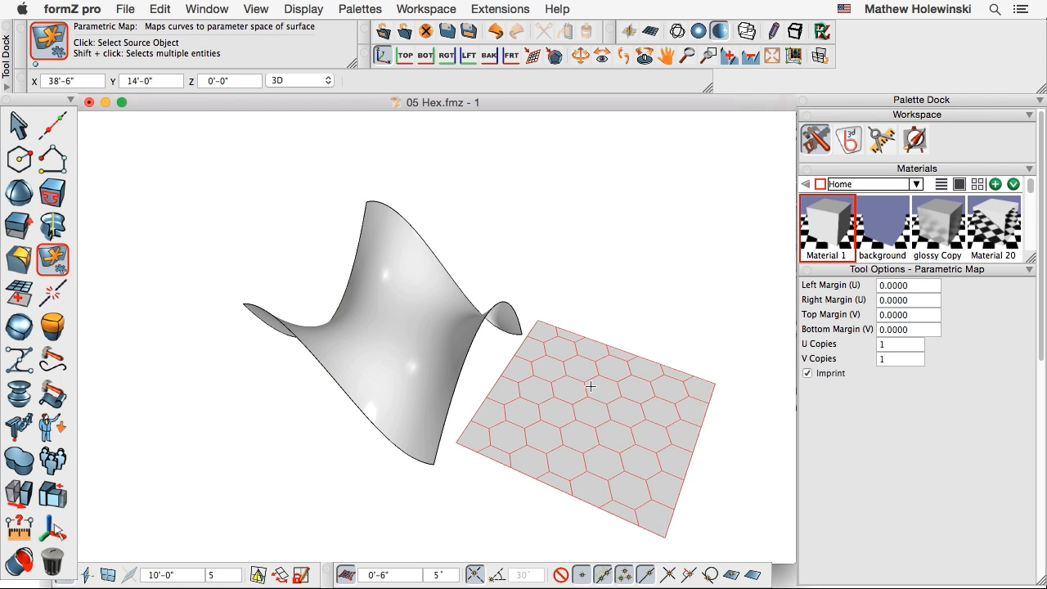
{"action": "left_click", "coordinate": [590, 386]}
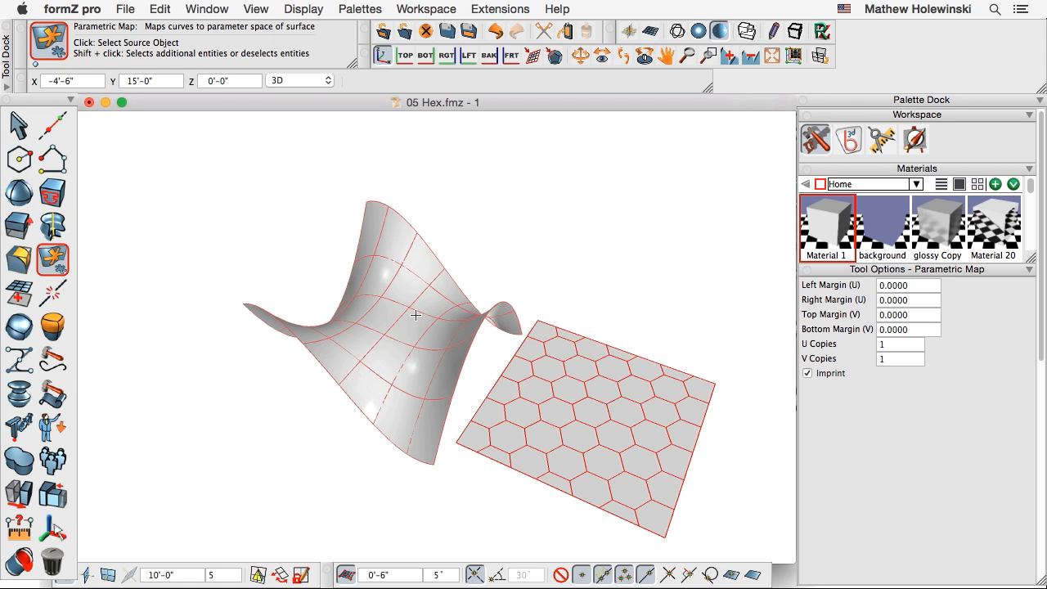
{"action": "left_click", "coordinate": [391, 350]}
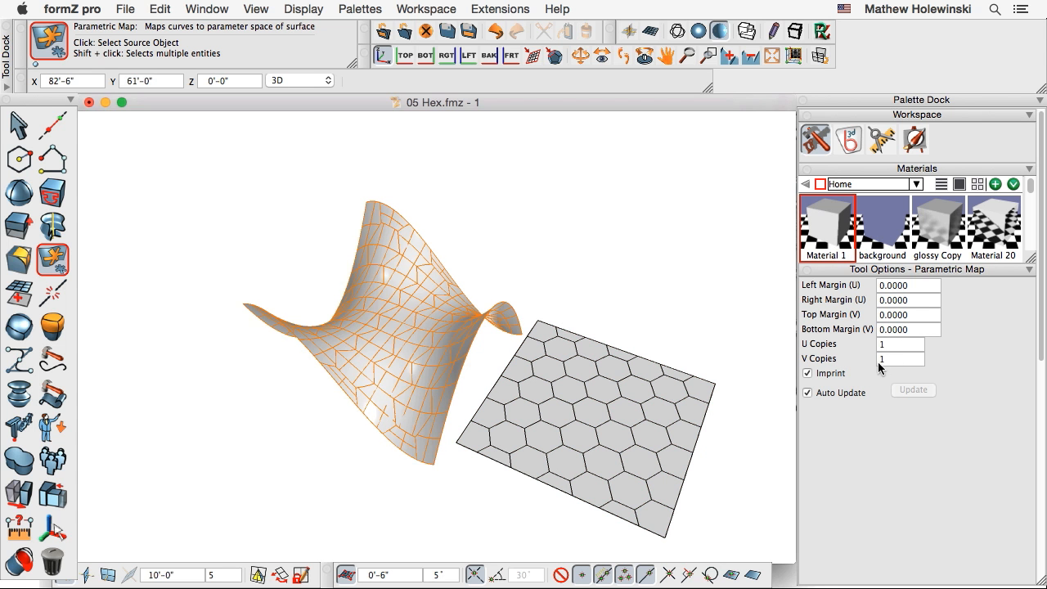
- Delete the hexagon-imprinted flat square beside the saddle
{"action": "left_click", "coordinate": [495, 381]}
{"action": "key", "text": "r"}
{"action": "left_click_drag", "start_coordinate": [496, 381], "coordinate": [402, 480]}
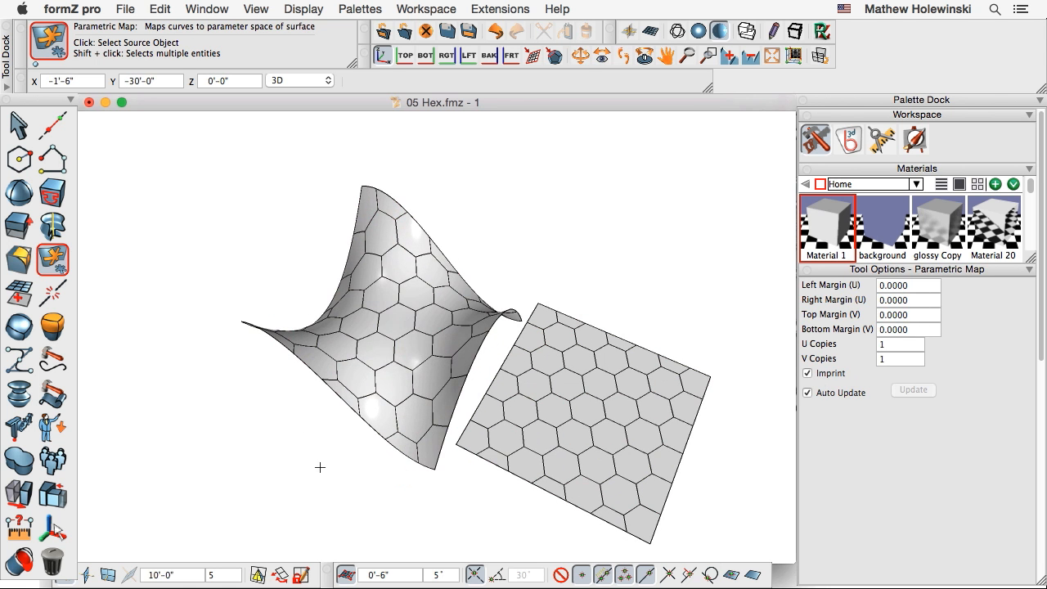
{"action": "key", "text": "r"}
{"action": "left_click_drag", "start_coordinate": [320, 467], "coordinate": [327, 432]}
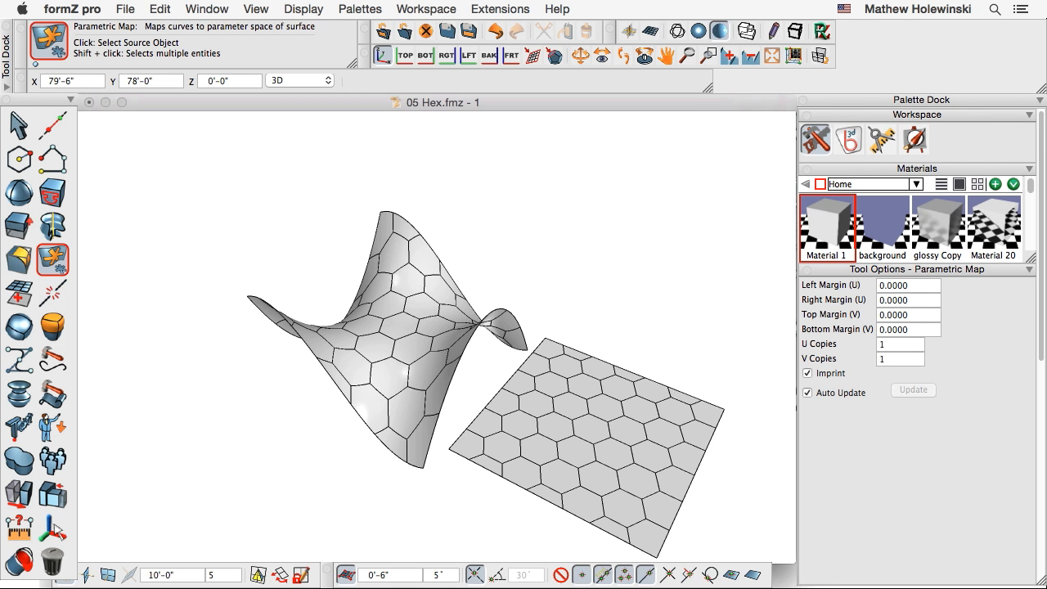
{"action": "key", "text": "Delete"}
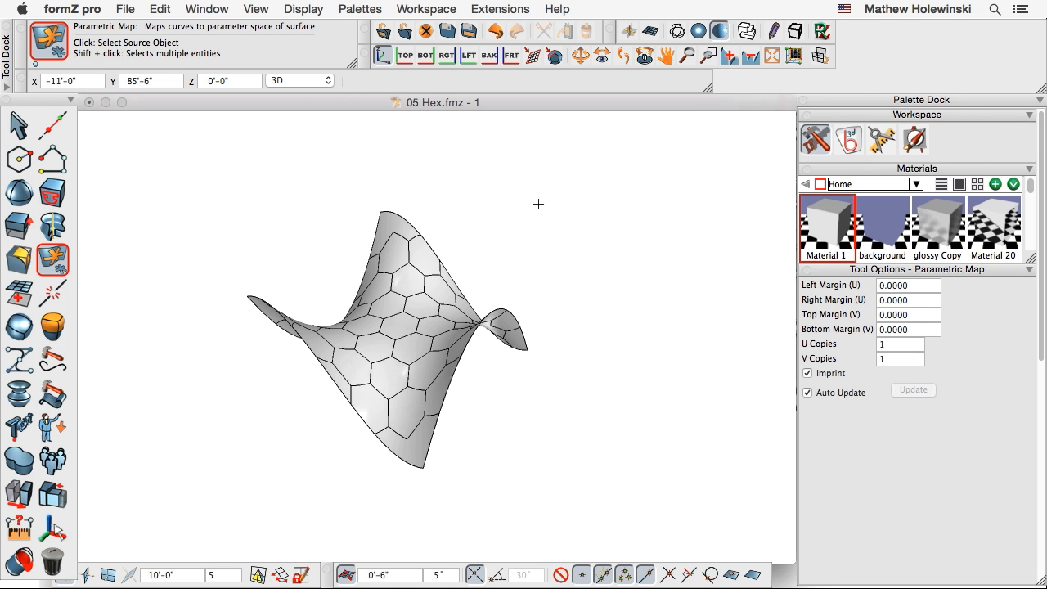
{"action": "scroll", "coordinate": [401, 343], "scroll_direction": "up", "scroll_amount": 2}
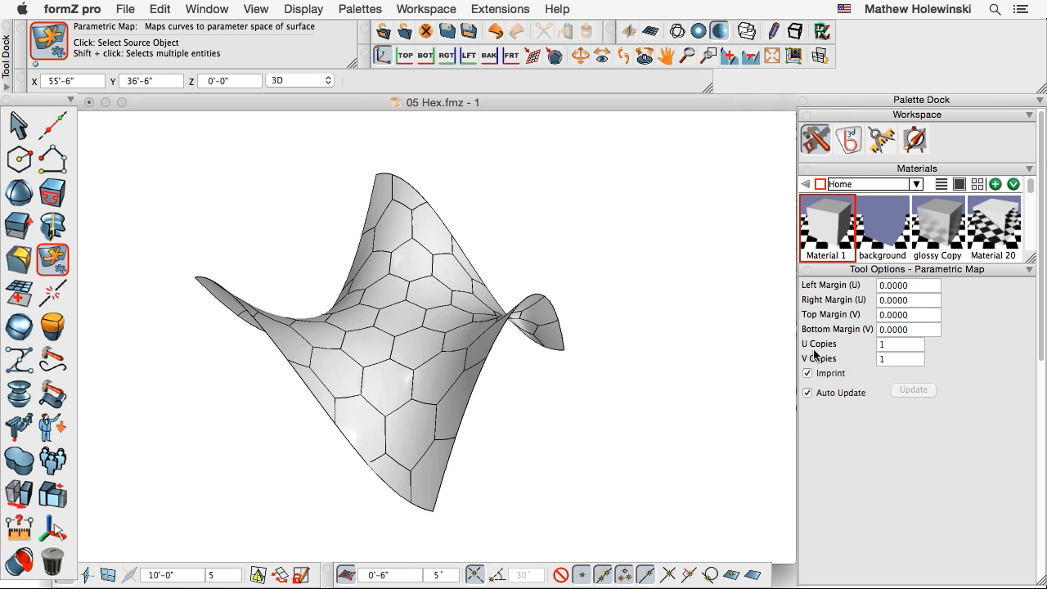
- Create a tubular frame along the saddle's hexagon edges with a 3-inch radius and 0% Simple display resolution
{"action": "left_click", "coordinate": [21, 227]}
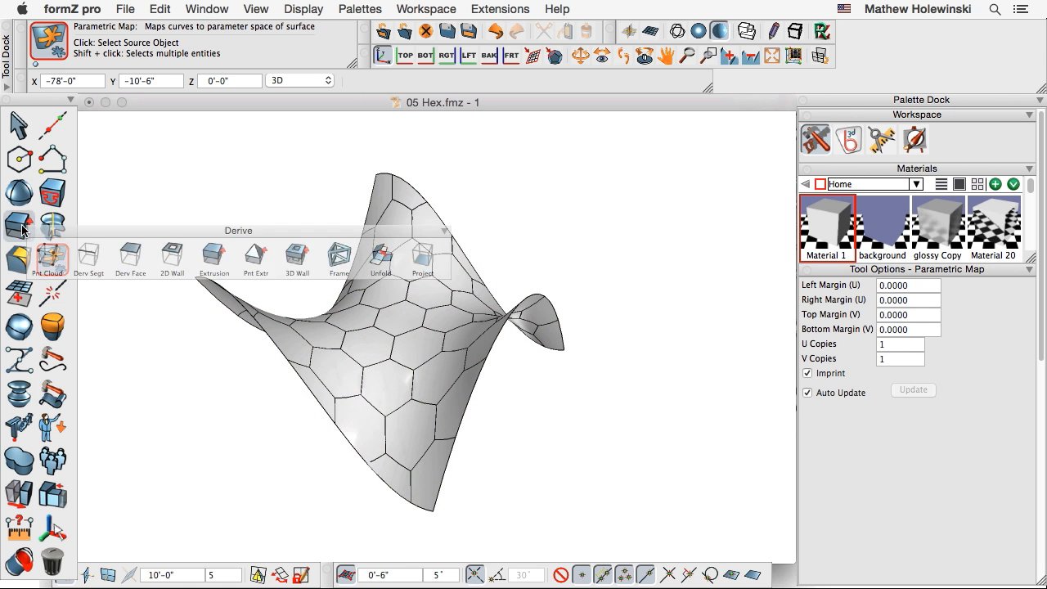
{"action": "left_click", "coordinate": [338, 255]}
{"action": "left_click", "coordinate": [869, 286]}
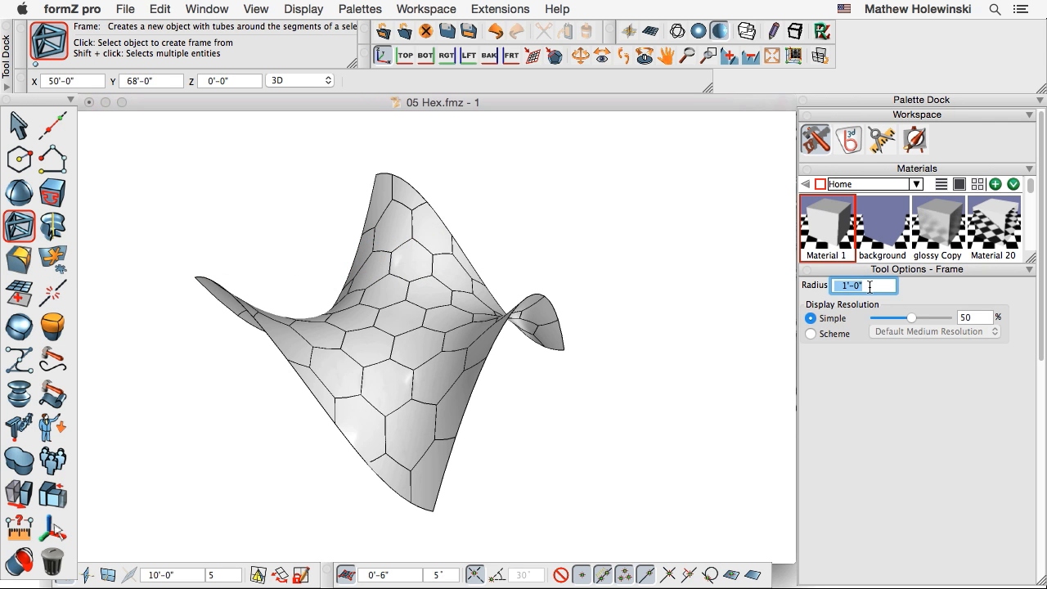
{"action": "type", "text": "3"}
{"action": "left_click_drag", "start_coordinate": [911, 317], "coordinate": [874, 317]}
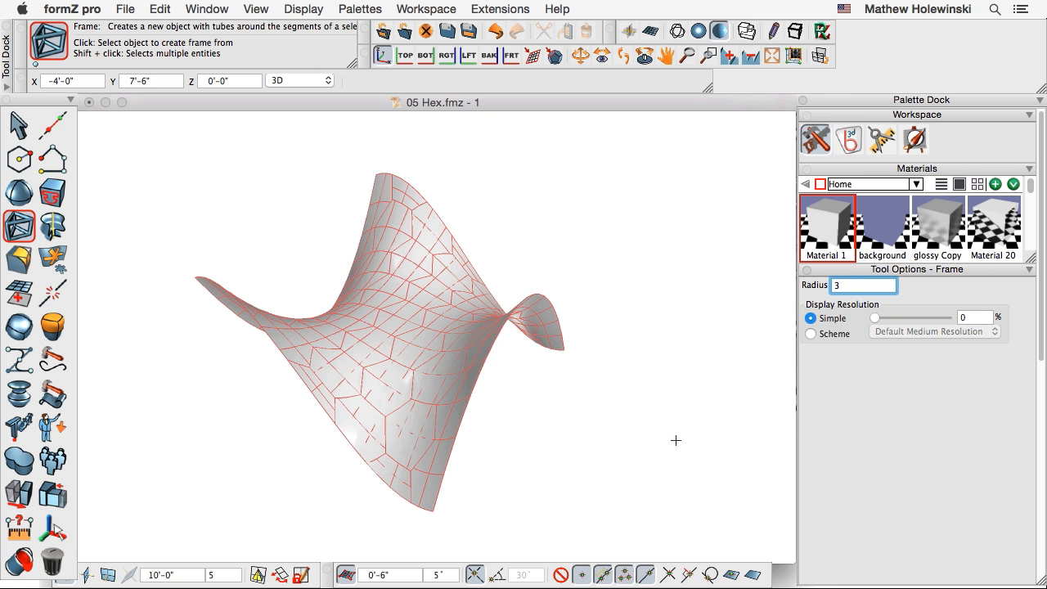
{"action": "left_click", "coordinate": [620, 429]}
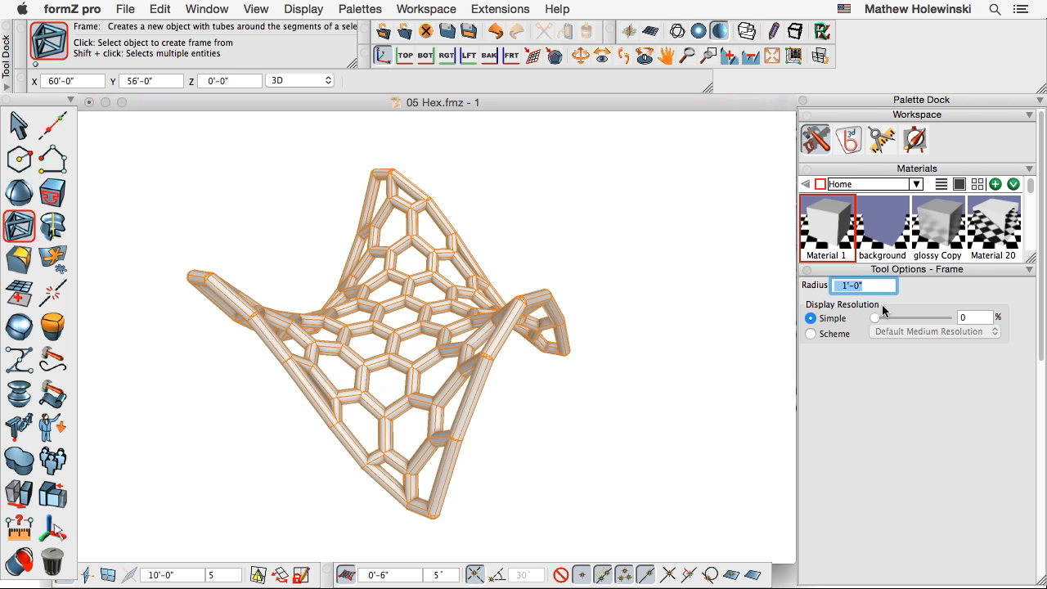
{"action": "type", "text": "3"}
{"action": "key", "text": "Return"}
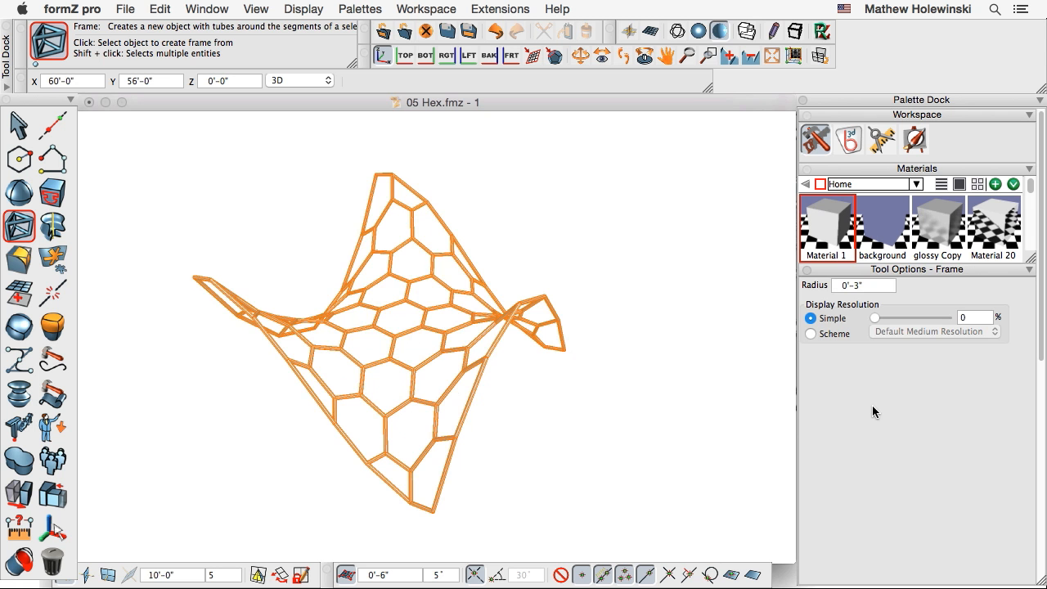
{"action": "mouse_move", "coordinate": [639, 385]}
{"action": "middle_mouse_down"}
{"action": "mouse_move", "coordinate": [630, 459]}
{"action": "mouse_move", "coordinate": [537, 469]}
{"action": "mouse_move", "coordinate": [519, 376]}
{"action": "mouse_move", "coordinate": [580, 356]}
{"action": "mouse_move", "coordinate": [635, 401]}
{"action": "mouse_move", "coordinate": [635, 373]}
{"action": "middle_mouse_up"}
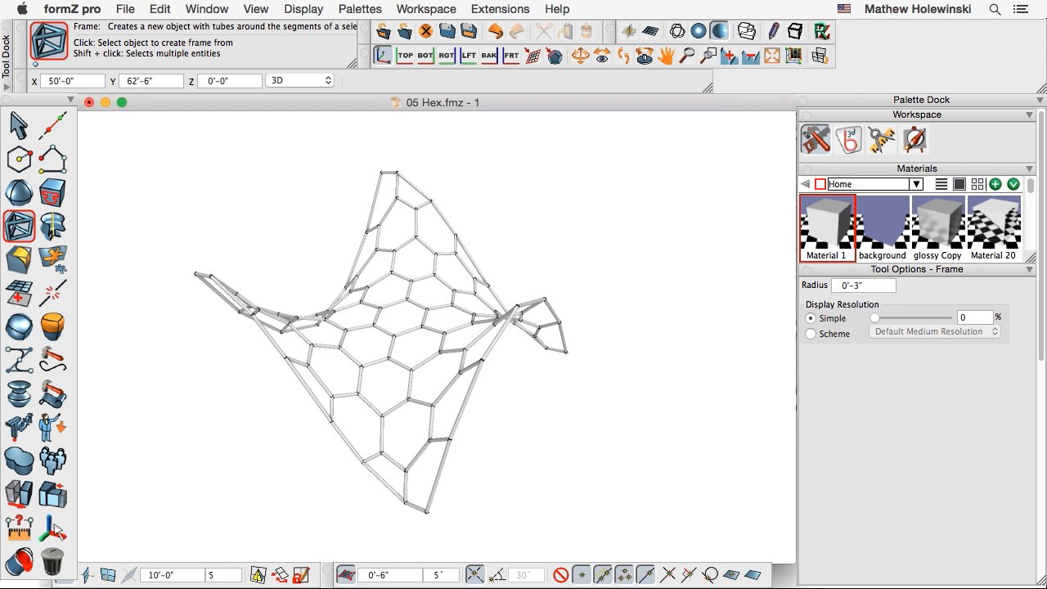
- Undo the frame and thicken the hexagon-patterned saddle surface by 1 inch with Center justification
{"action": "key", "text": "super+z"}
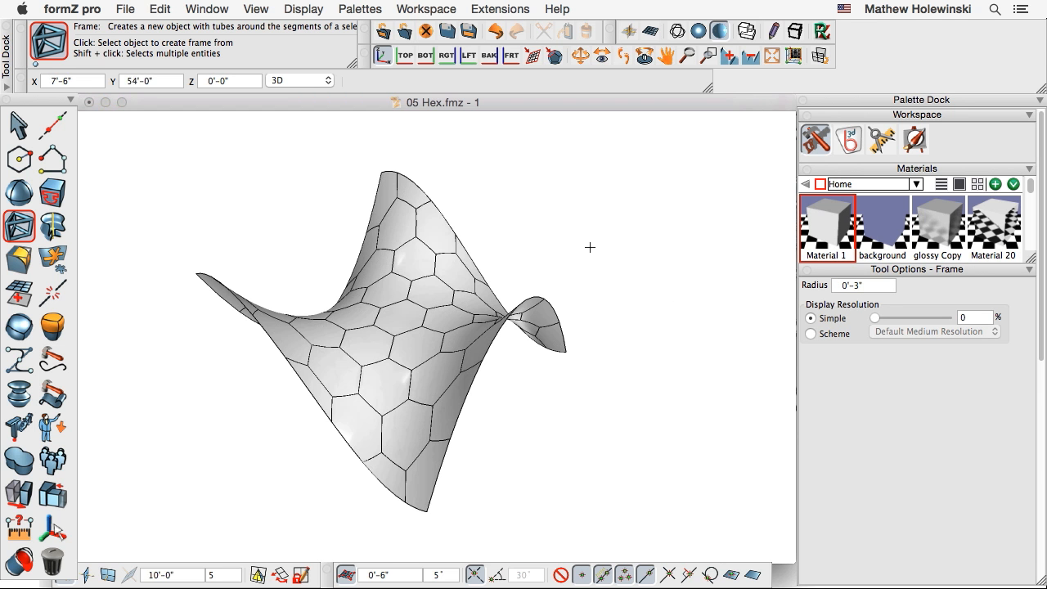
{"action": "middle_click", "coordinate": [587, 367]}
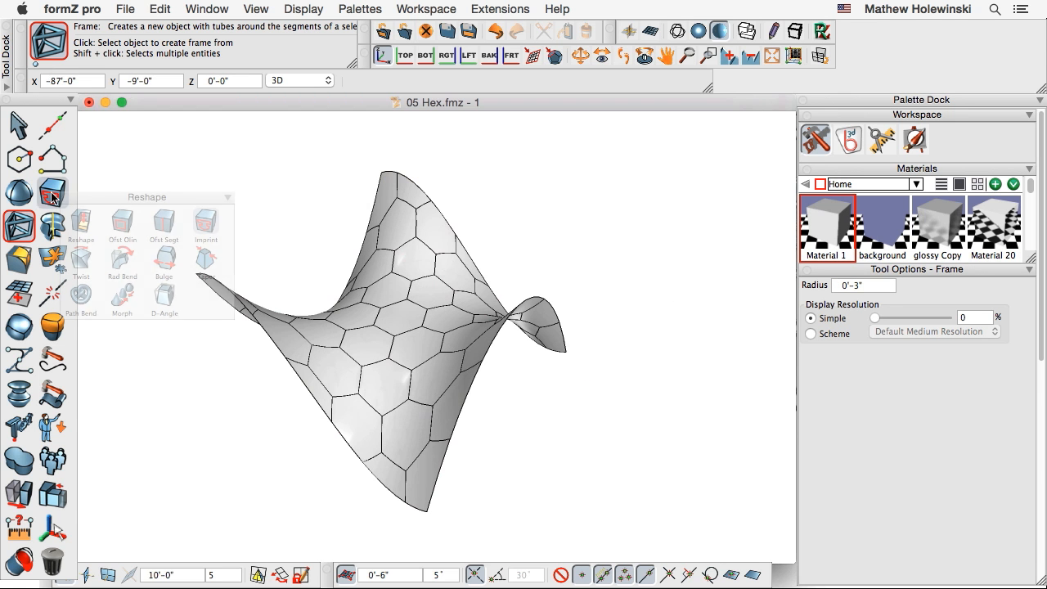
{"action": "mouse_move", "coordinate": [53, 227]}
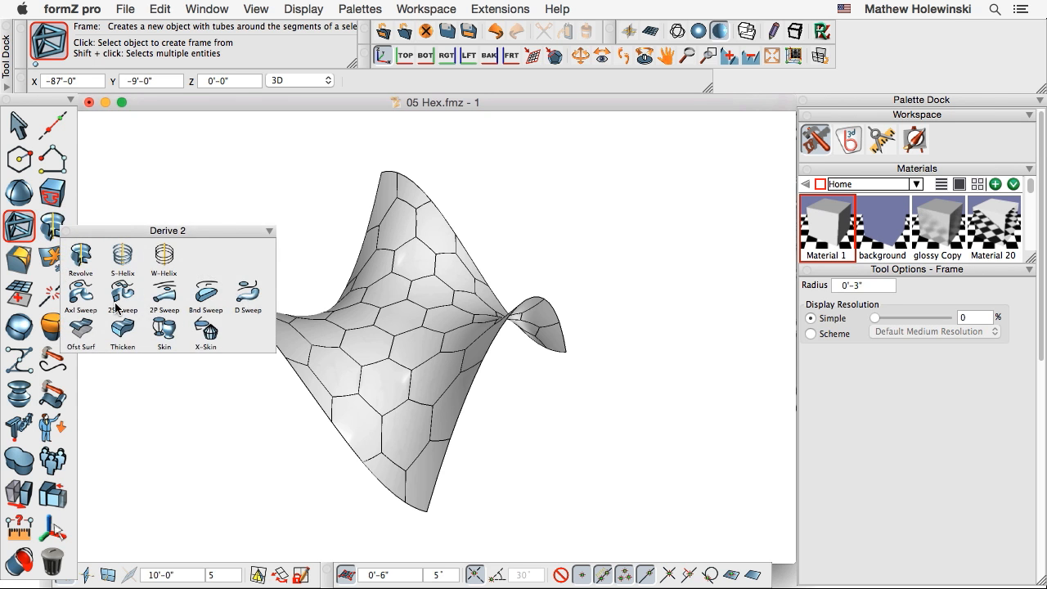
{"action": "left_click", "coordinate": [123, 329]}
{"action": "double_click", "coordinate": [871, 312]}
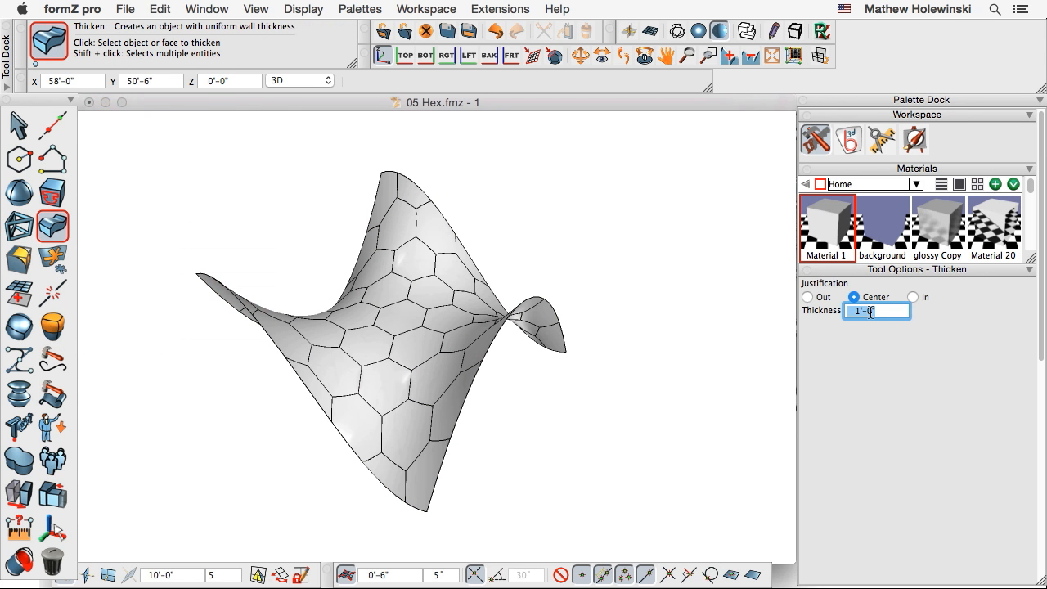
{"action": "type", "text": "1"}
{"action": "key", "text": "Return"}
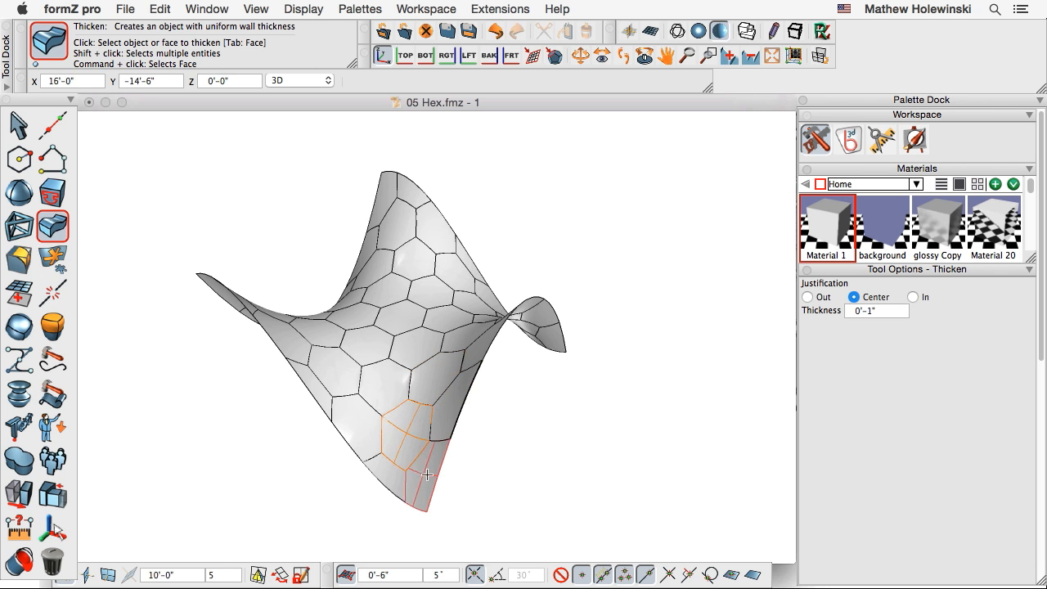
- Combine the thin saddle panels with the tubular hexagon frame using Move, and inspect the result
{"action": "left_click", "coordinate": [23, 495]}
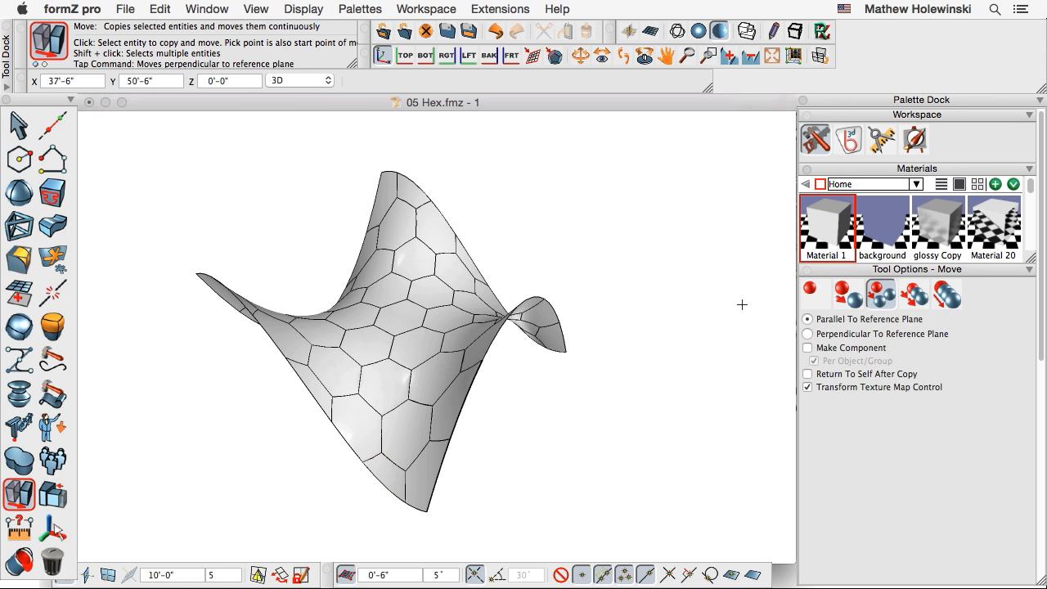
{"action": "left_click", "coordinate": [450, 421]}
{"action": "left_click", "coordinate": [533, 422]}
{"action": "scroll", "coordinate": [534, 421], "scroll_direction": "up", "scroll_amount": 5}
{"action": "middle_click_drag", "start_coordinate": [566, 421], "coordinate": [591, 411]}
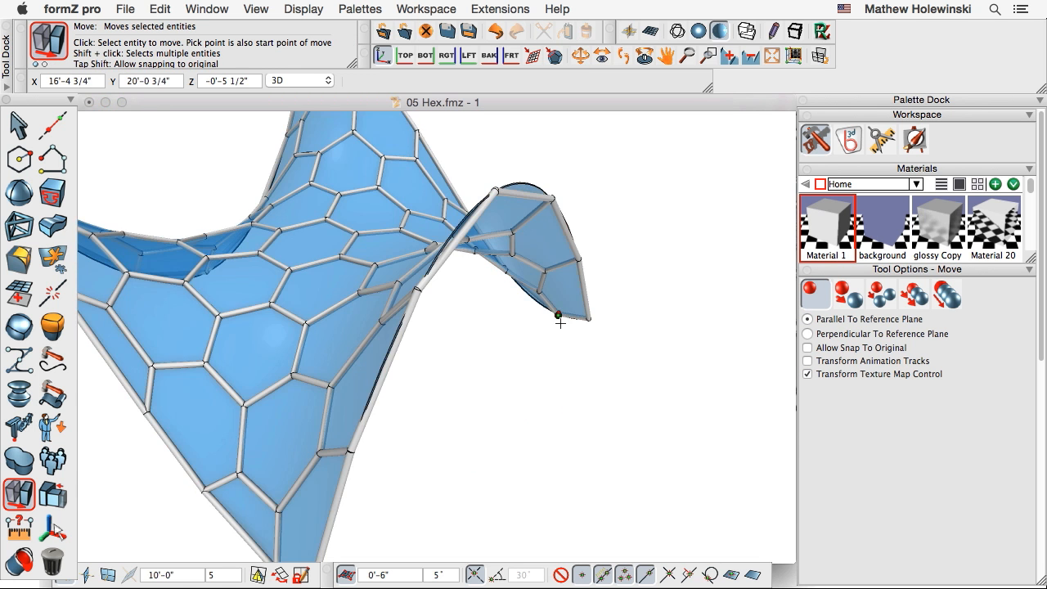
{"action": "scroll", "coordinate": [556, 315], "scroll_direction": "down", "scroll_amount": 5}
{"action": "middle_click_drag", "start_coordinate": [556, 316], "coordinate": [597, 367]}
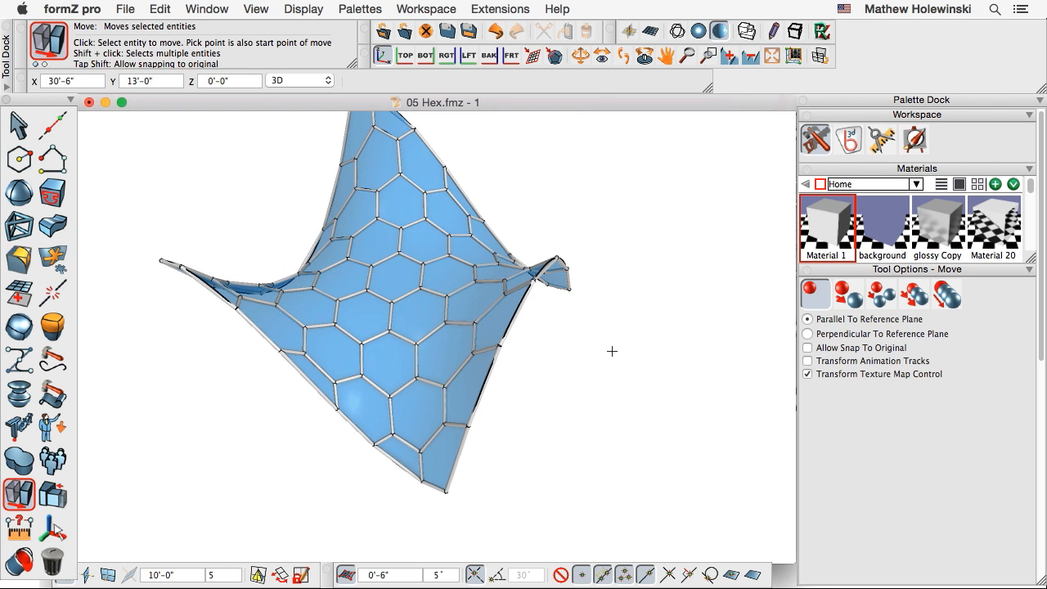
- Switch to the presentation to view the hex panel renderings, and return to formZ
{"action": "key", "text": "super+Tab"}
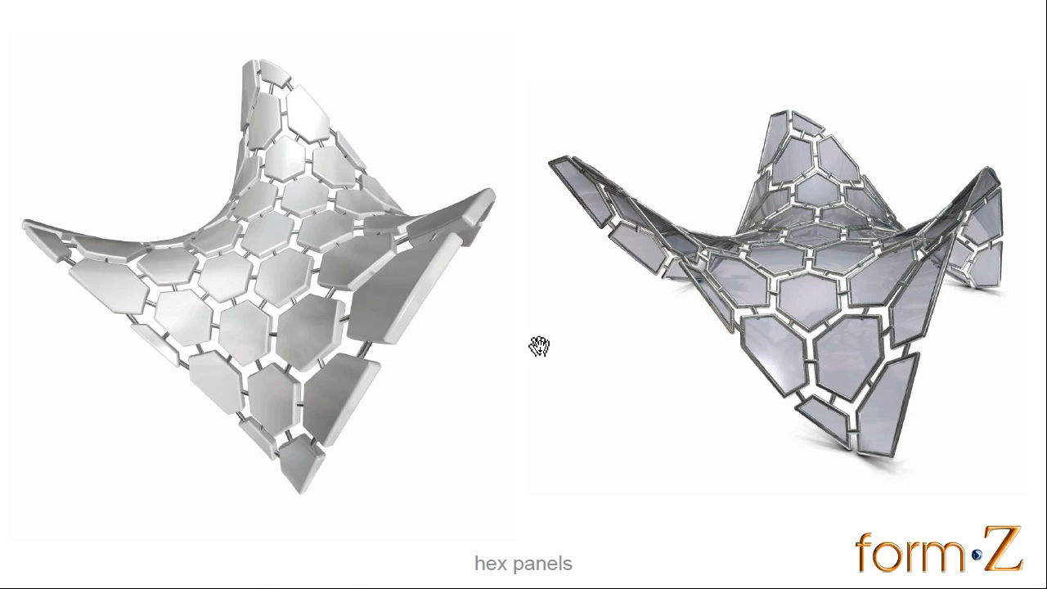
{"action": "key", "text": "super+Tab"}
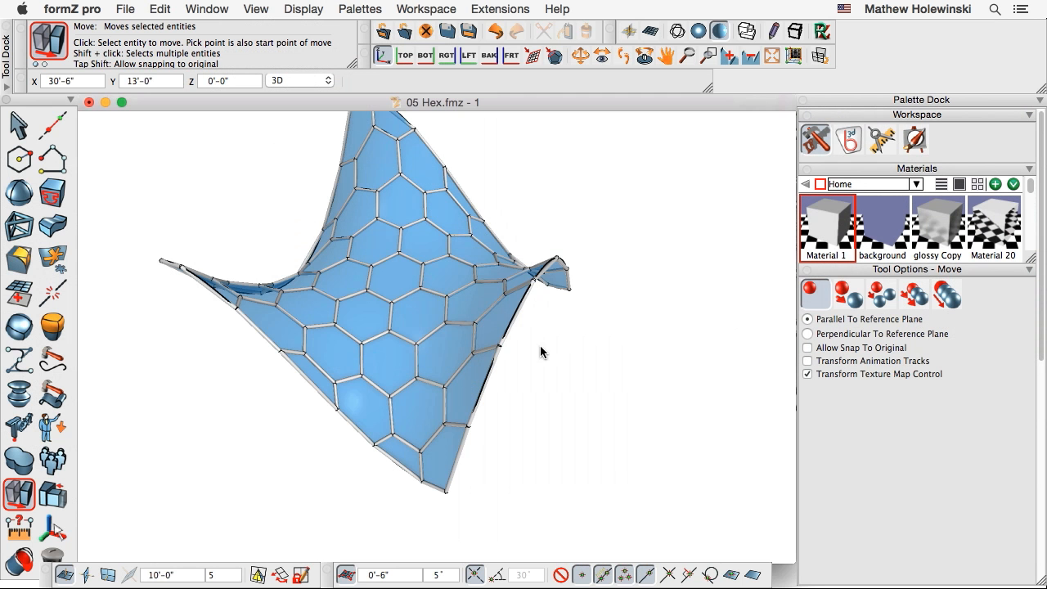
{"action": "middle_click_drag", "start_coordinate": [600, 371], "coordinate": [624, 389]}
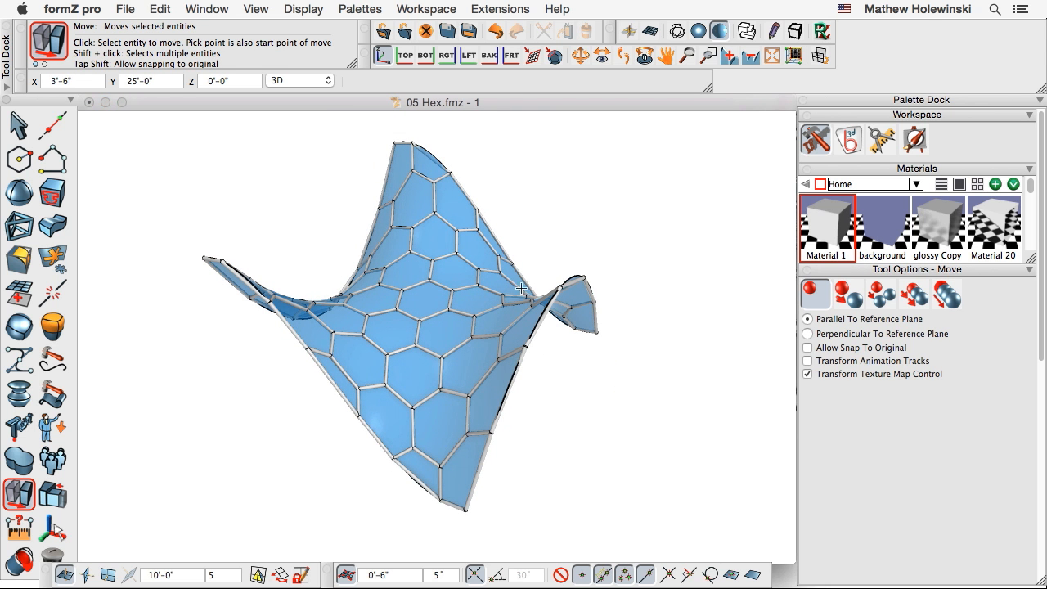
- Undo back to the plain saddle and the flat square imprinted with single hexagon outlines
{"action": "key", "text": "super+z"}
{"action": "middle_click_drag", "start_coordinate": [632, 411], "coordinate": [692, 399]}
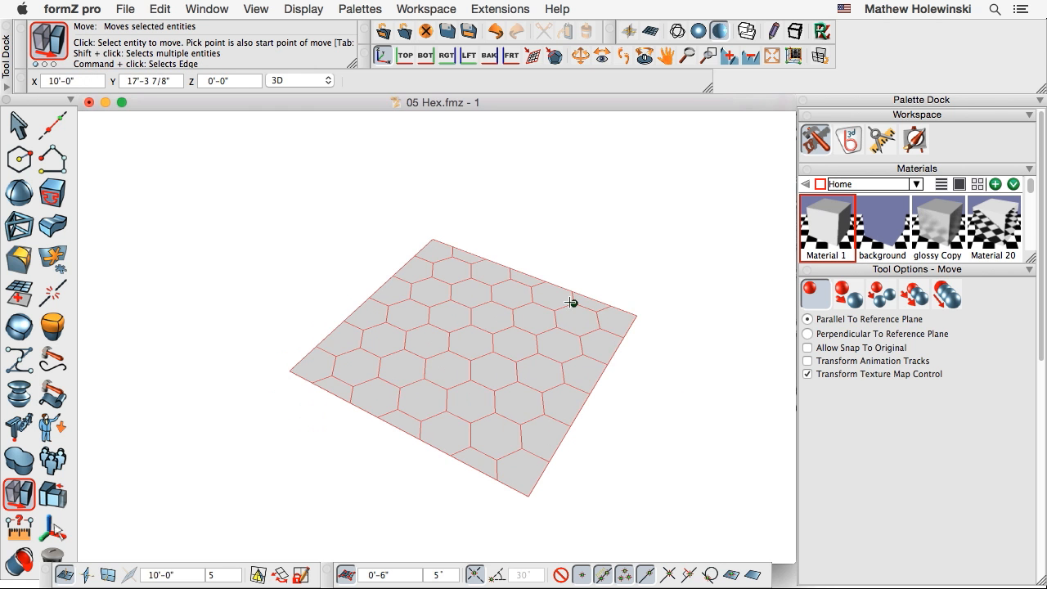
{"action": "left_click", "coordinate": [572, 303]}
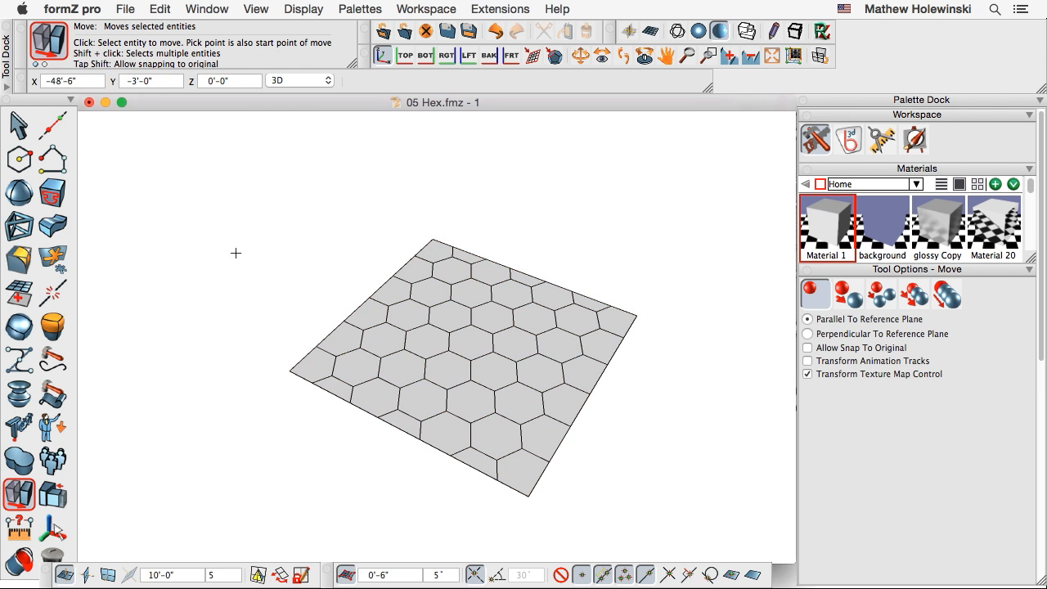
- Offset every hexagon and partial hexagon outline on the flat square inward by 6 inches, with Insert enabled
{"action": "left_click", "coordinate": [51, 192]}
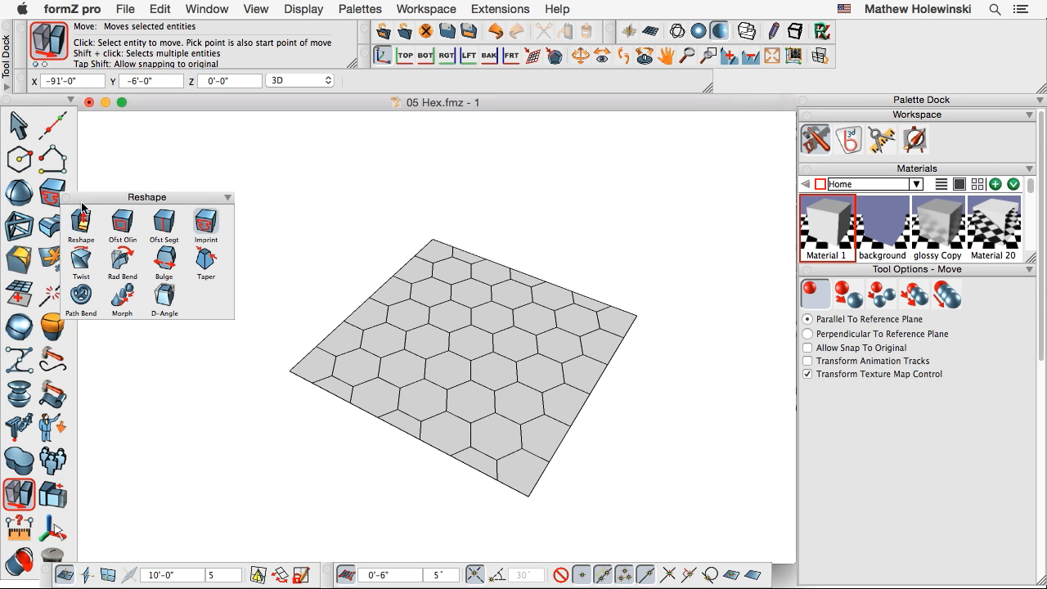
{"action": "left_click", "coordinate": [124, 221]}
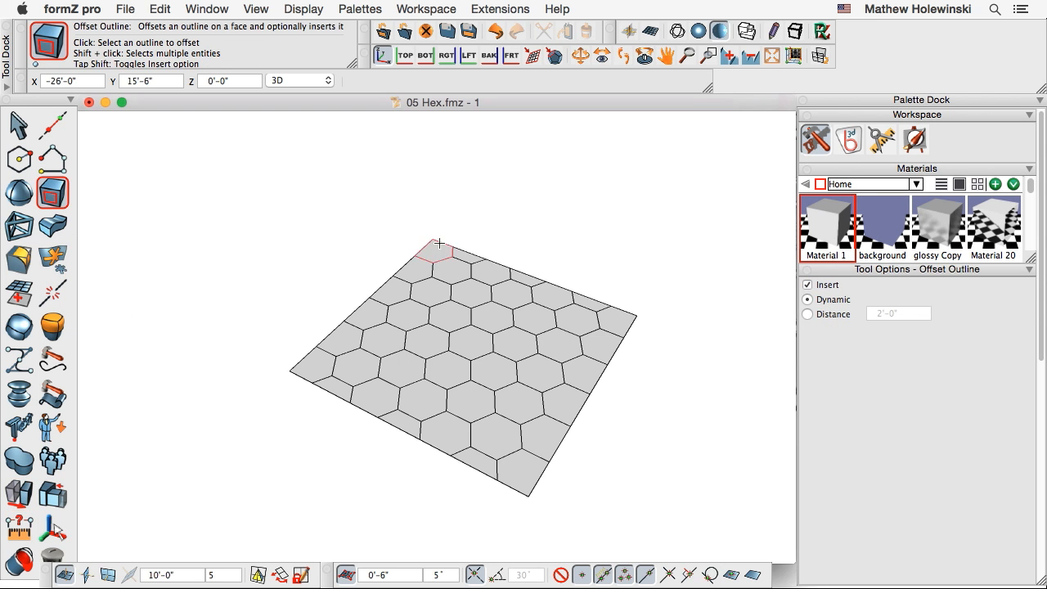
{"action": "scroll", "coordinate": [549, 297], "scroll_direction": "up", "scroll_amount": 5}
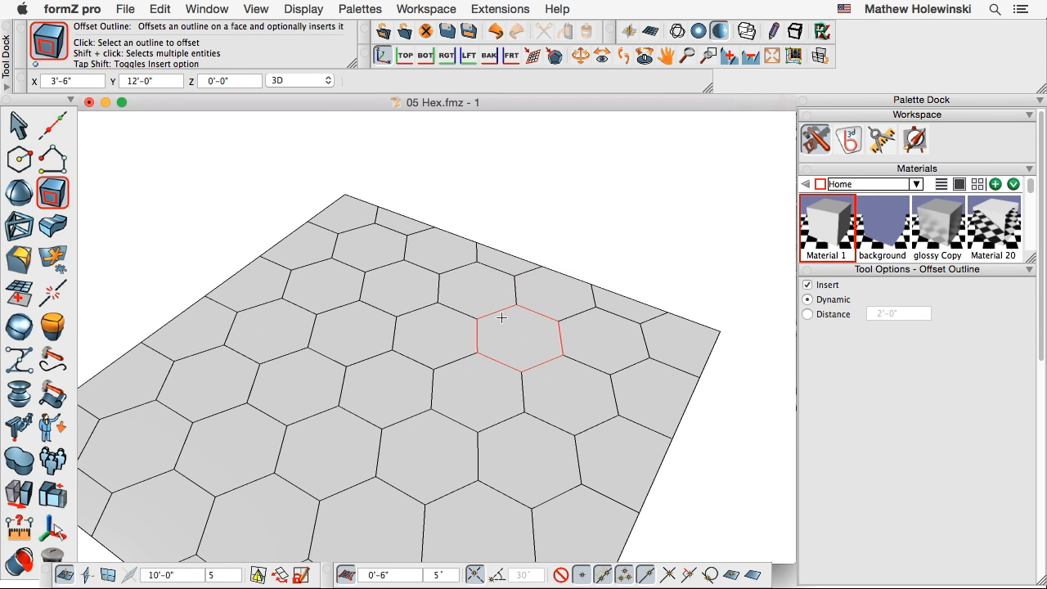
{"action": "left_click", "coordinate": [502, 320]}
{"action": "left_click", "coordinate": [497, 314]}
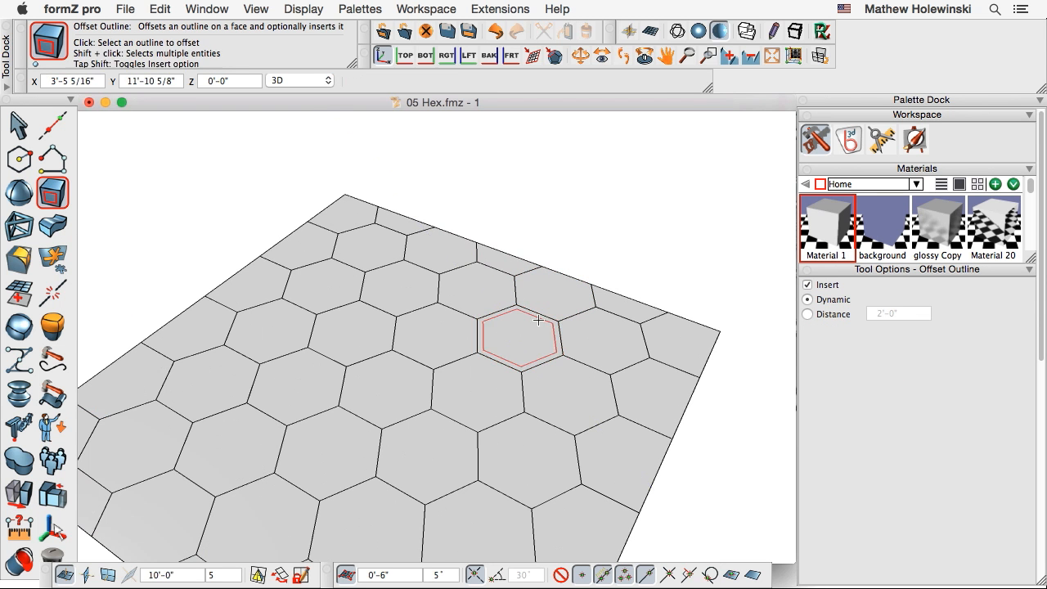
{"action": "left_click", "coordinate": [586, 318]}
{"action": "left_click", "coordinate": [580, 301]}
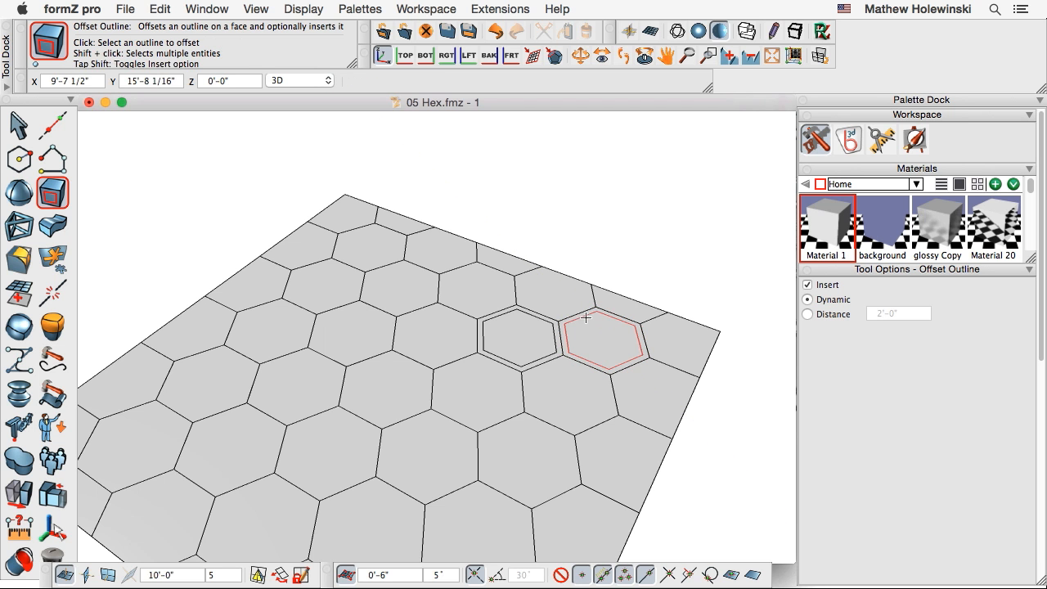
{"action": "left_click", "coordinate": [663, 323]}
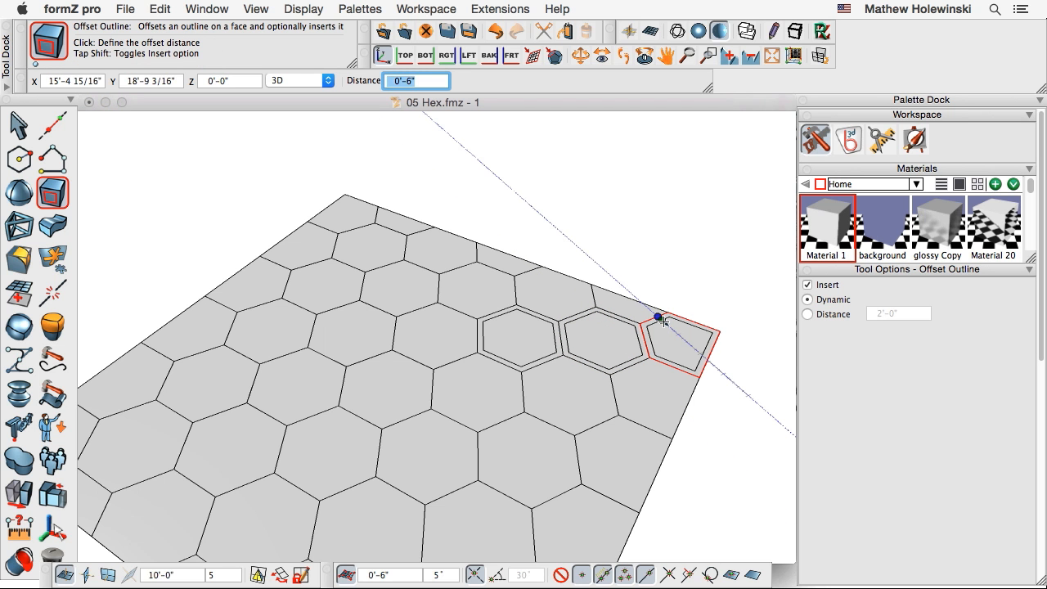
{"action": "key", "text": "Return"}
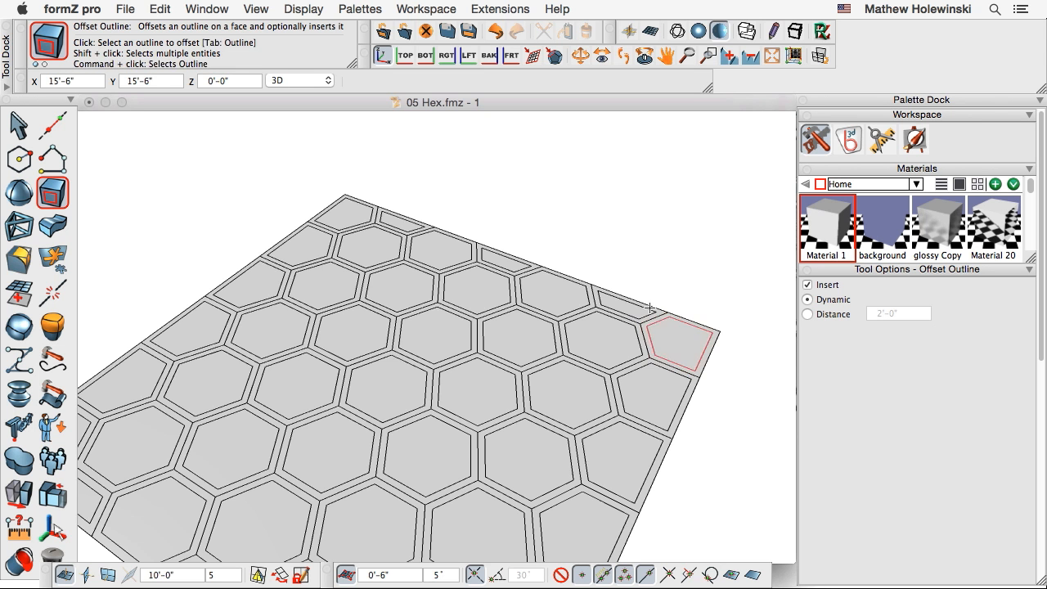
- Map the square's doubled hexagon pattern onto the saddle with Parametric Map, using one U copy, one V copy and Imprint
{"action": "scroll", "coordinate": [643, 262], "scroll_direction": "down", "scroll_amount": 3}
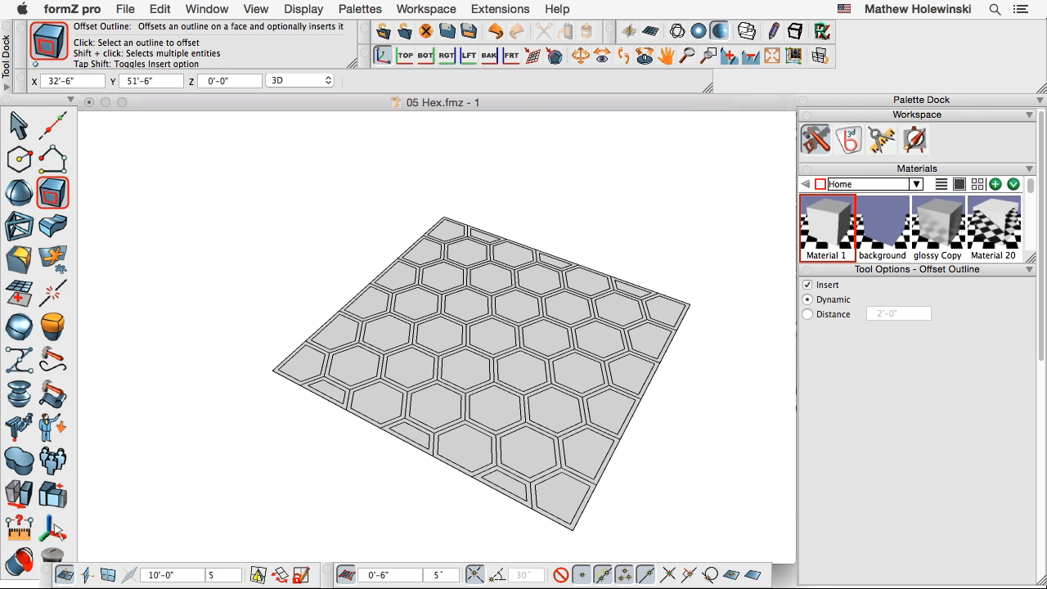
{"action": "scroll", "coordinate": [561, 281], "scroll_direction": "left", "scroll_amount": 5}
{"action": "scroll", "coordinate": [376, 338], "scroll_direction": "down", "scroll_amount": 3}
{"action": "scroll", "coordinate": [425, 369], "scroll_direction": "right", "scroll_amount": 3}
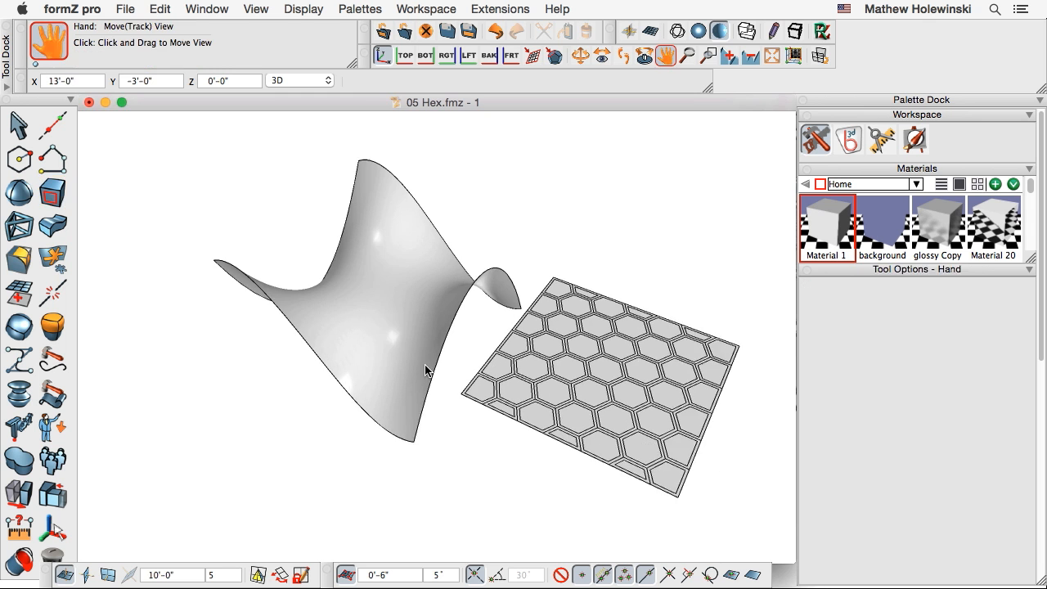
{"action": "left_click", "coordinate": [52, 259]}
{"action": "left_click", "coordinate": [552, 330]}
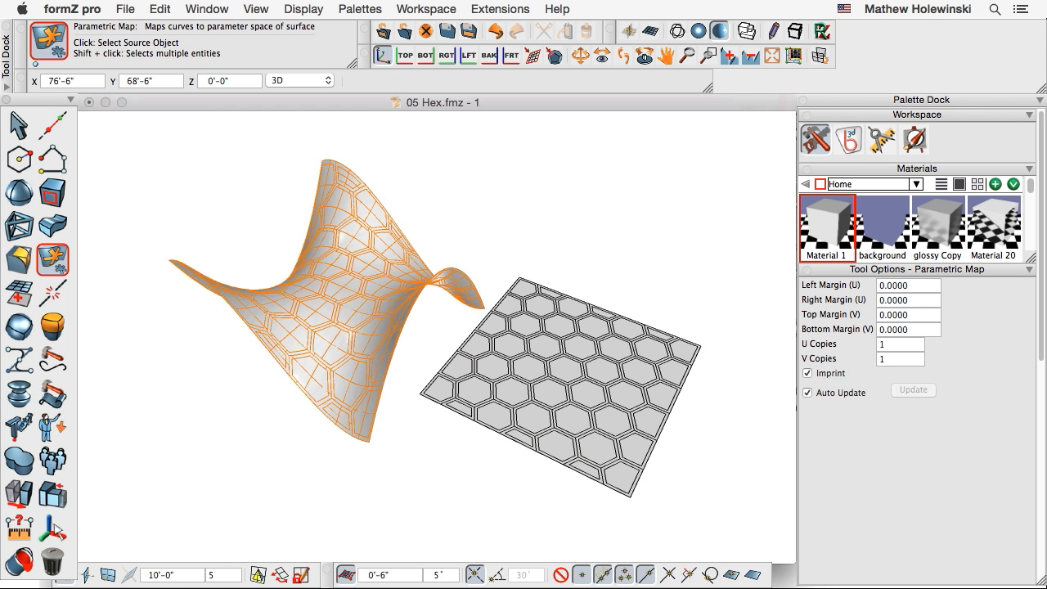
{"action": "middle_click_drag", "start_coordinate": [583, 234], "coordinate": [471, 362]}
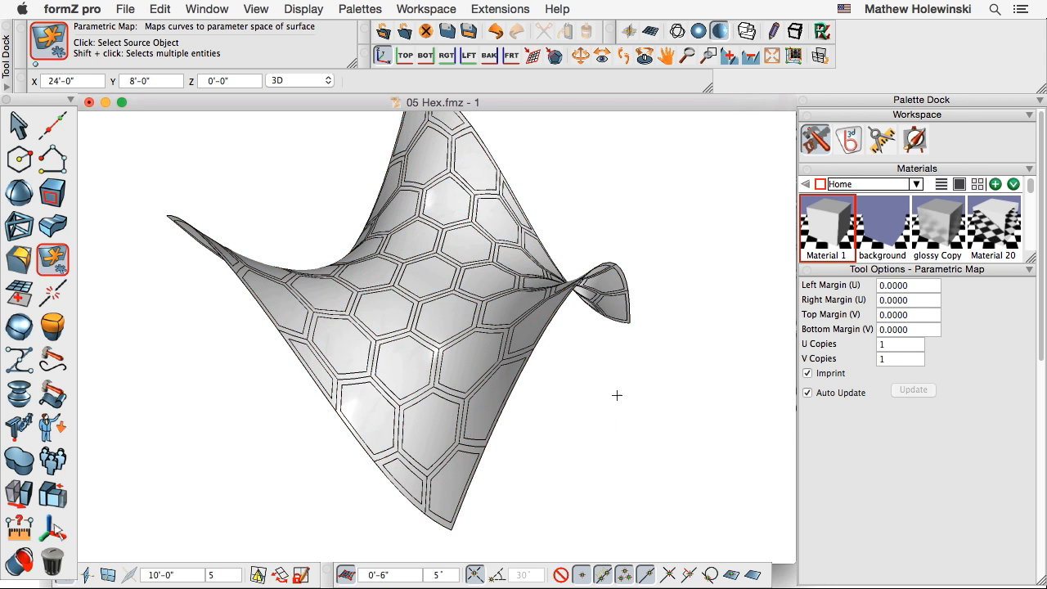
{"action": "middle_click_drag", "start_coordinate": [619, 392], "coordinate": [456, 308]}
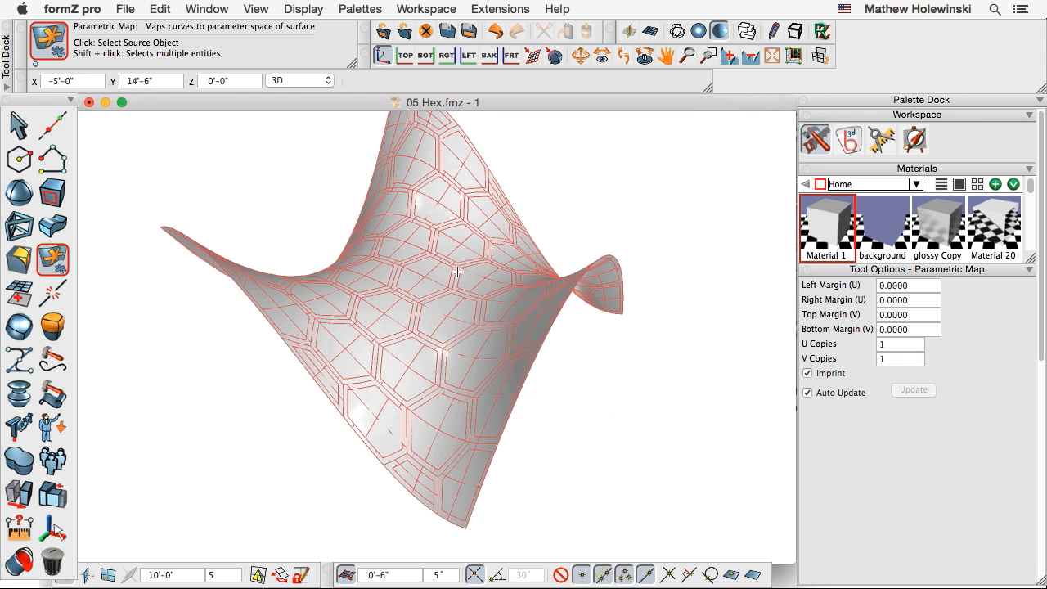
- Derive the saddle's inner hexagon faces into a new object with Join Selected Faces, leaving out the narrow border strips
{"action": "mouse_move", "coordinate": [23, 232]}
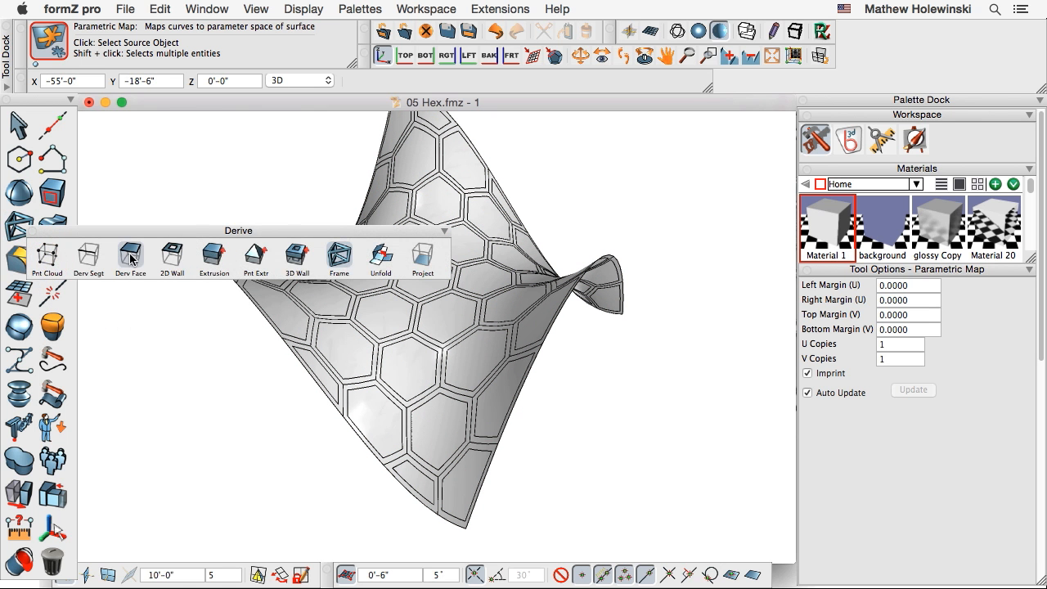
{"action": "left_click", "coordinate": [129, 257]}
{"action": "left_click", "coordinate": [425, 419]}
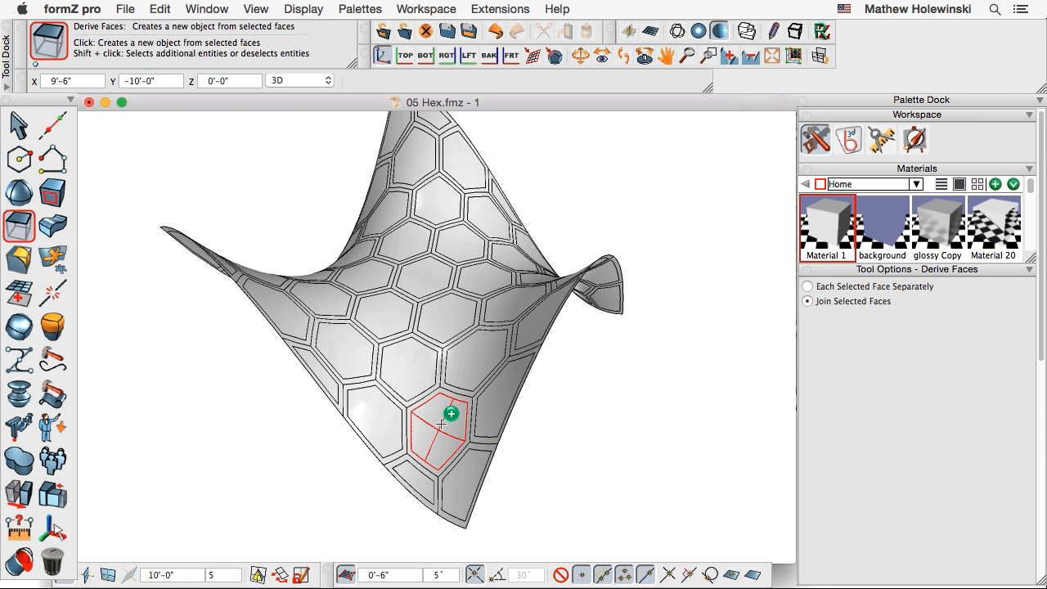
{"action": "left_click", "coordinate": [479, 350], "text": "shift"}
{"action": "left_click", "coordinate": [398, 358], "text": "shift"}
{"action": "left_click", "coordinate": [462, 305], "text": "shift"}
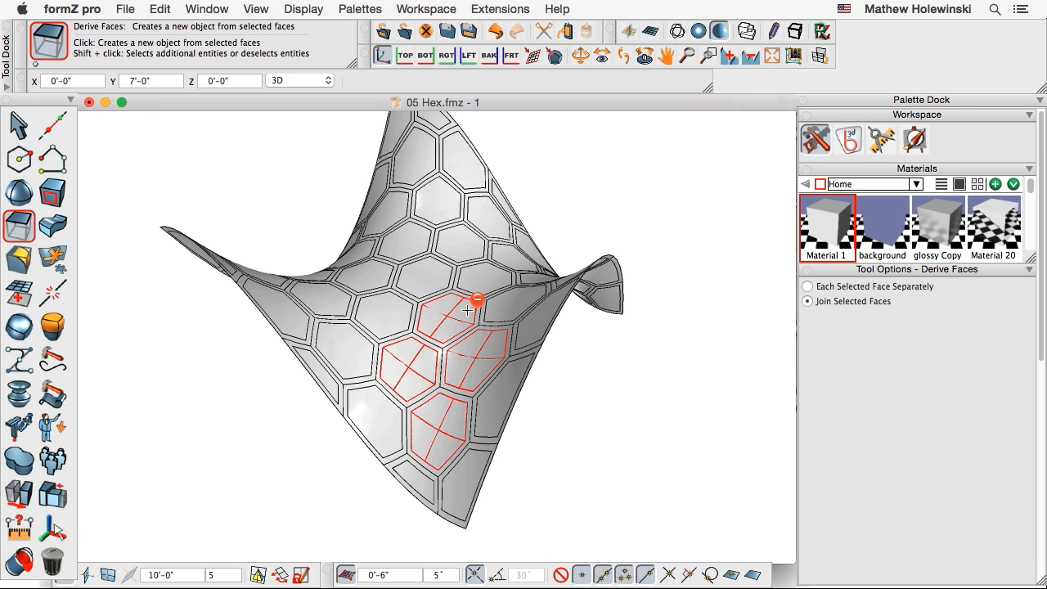
{"action": "left_click", "coordinate": [526, 290], "text": "shift"}
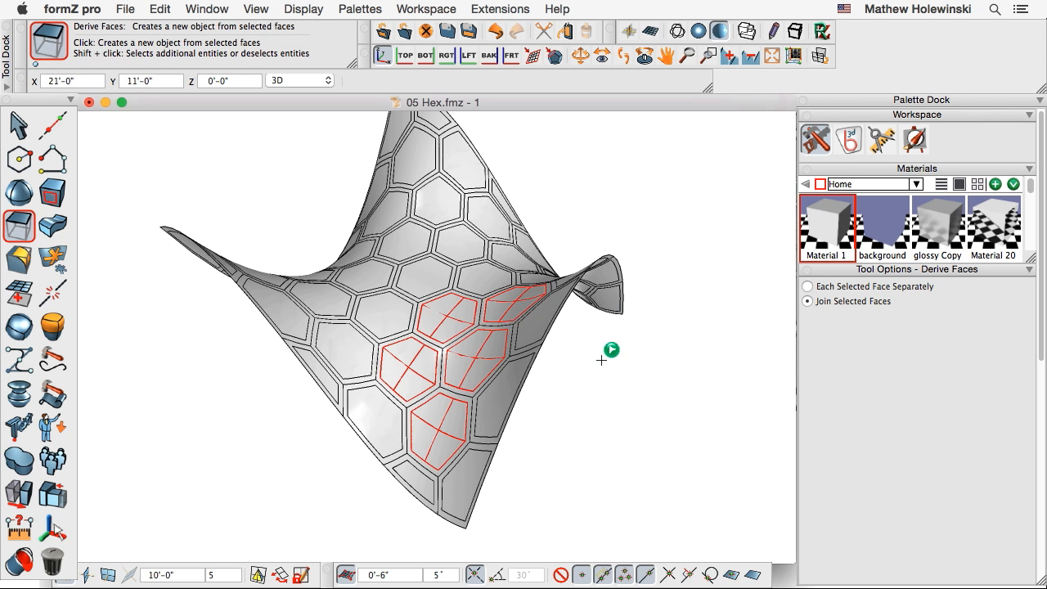
{"action": "left_click", "coordinate": [601, 360]}
{"action": "key", "text": "r"}
{"action": "left_click_drag", "start_coordinate": [603, 359], "coordinate": [523, 419]}
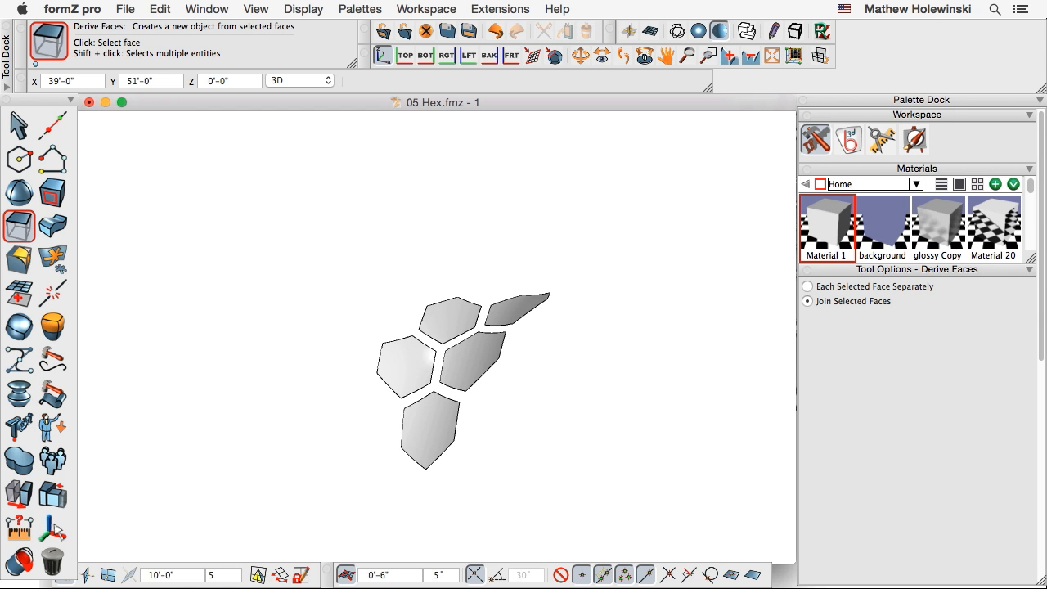
{"action": "key", "text": "super+z"}
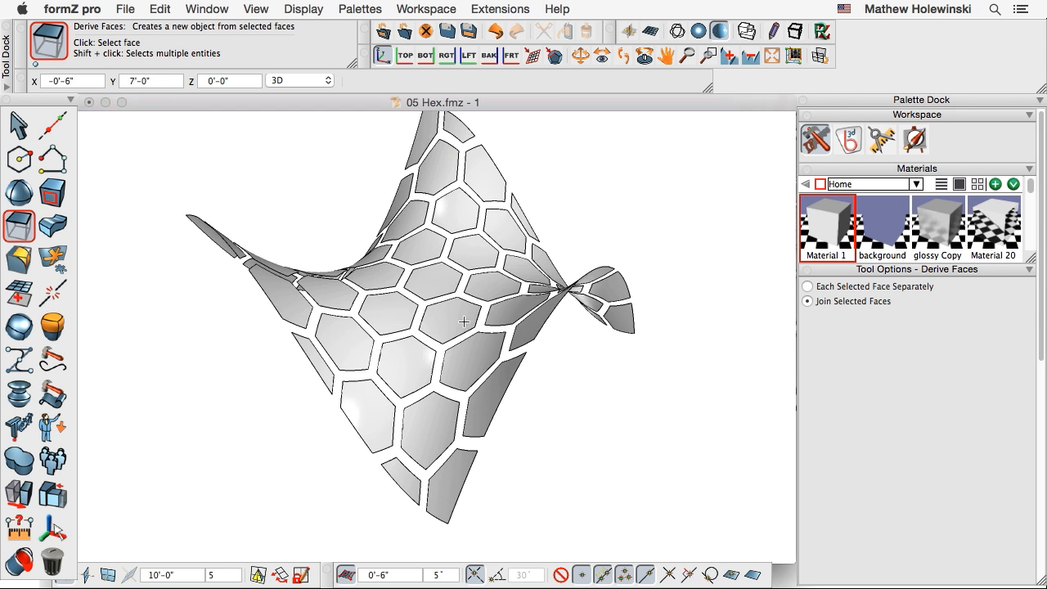
{"action": "key", "text": "r"}
{"action": "mouse_move", "coordinate": [611, 421]}
{"action": "left_mouse_down"}
{"action": "mouse_move", "coordinate": [631, 414]}
{"action": "mouse_move", "coordinate": [617, 405]}
{"action": "left_mouse_up"}
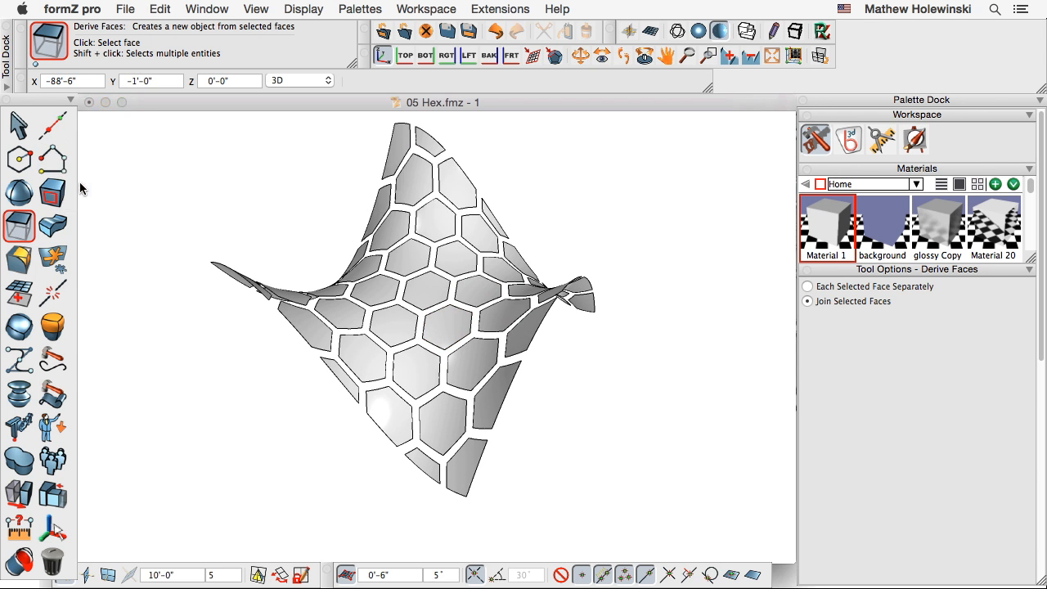
- Draw short connector lines across the gaps, joining the midpoints of facing edges on neighbouring hexagon panels
{"action": "scroll", "coordinate": [458, 292], "scroll_direction": "up", "scroll_amount": 10}
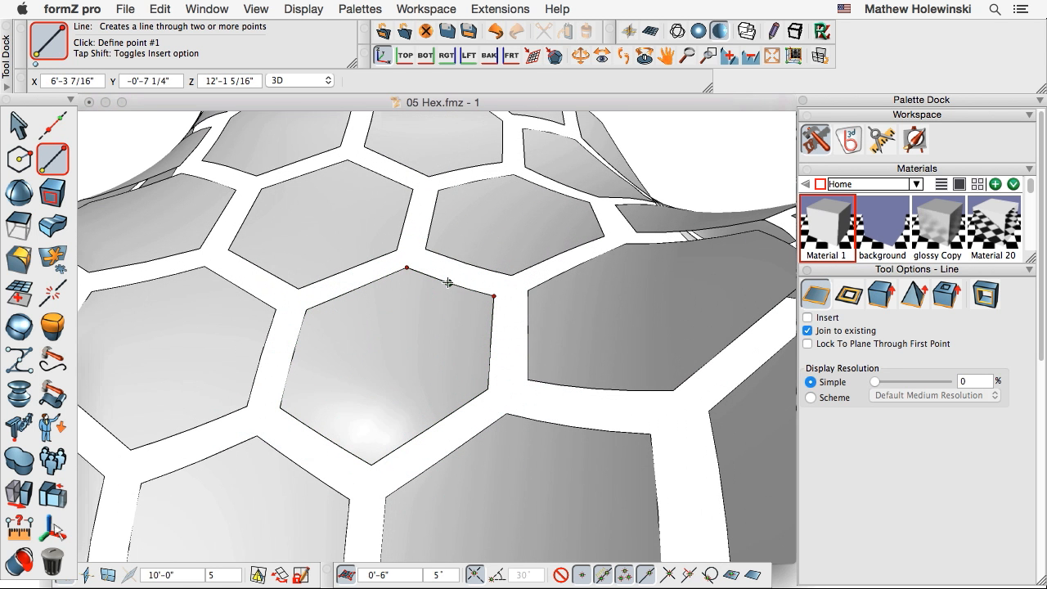
{"action": "left_click", "coordinate": [448, 282]}
{"action": "double_click", "coordinate": [466, 263]}
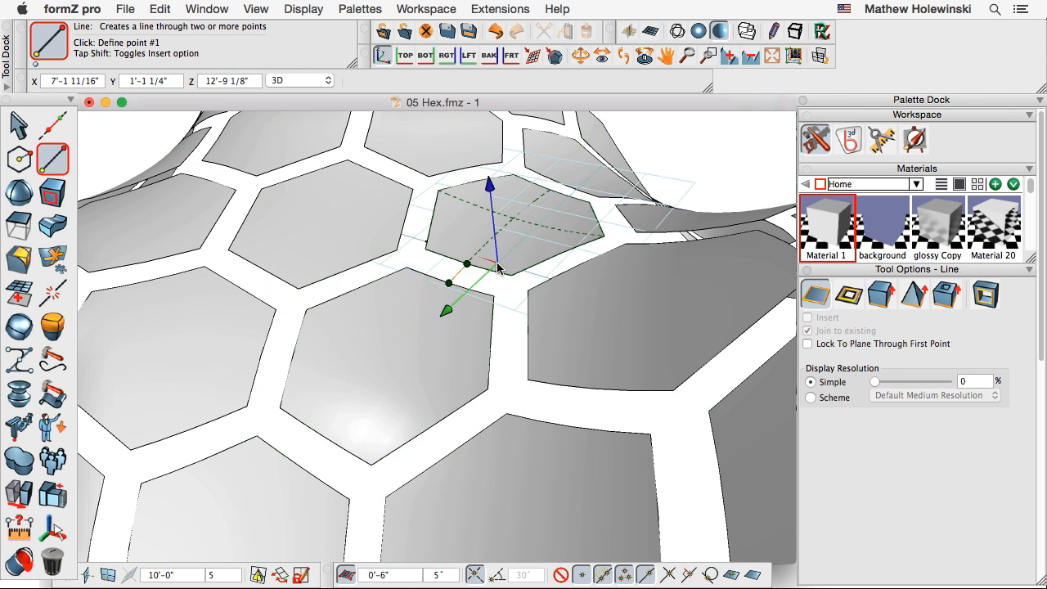
{"action": "left_click", "coordinate": [558, 254]}
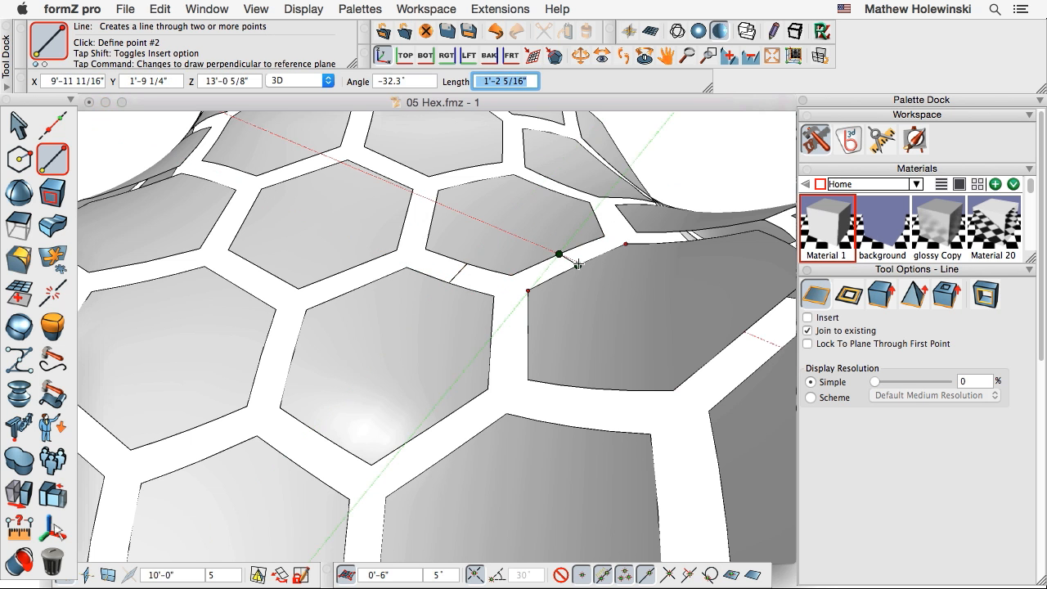
{"action": "double_click", "coordinate": [578, 264]}
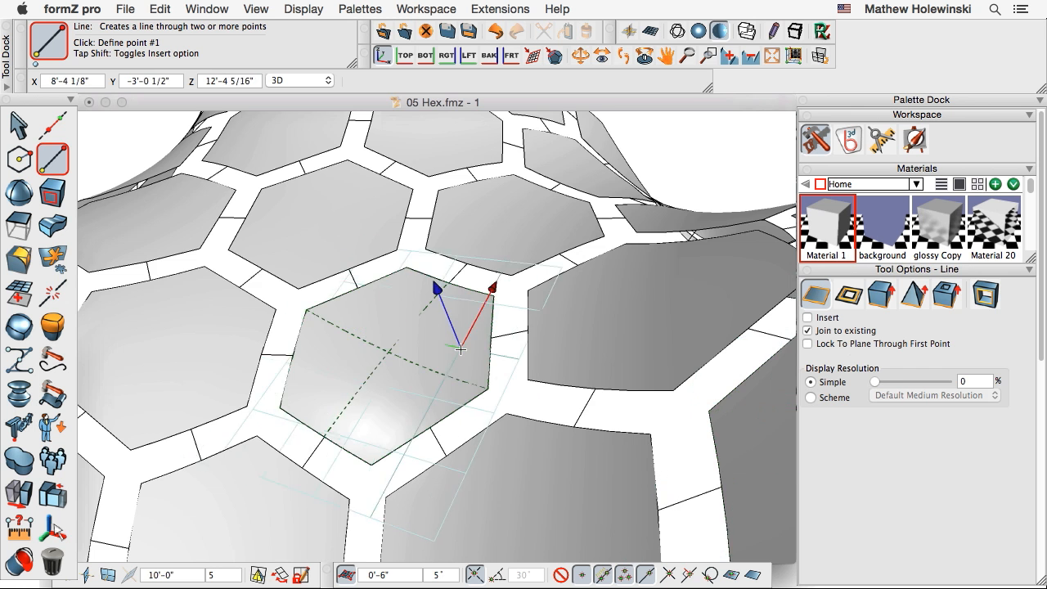
- Create Frame tubes with a 0'-3" radius around all hexagon panel edges and connector lines, and deselect the result
{"action": "scroll", "coordinate": [433, 292], "scroll_direction": "down", "scroll_amount": 2}
{"action": "middle_click_drag", "start_coordinate": [648, 415], "coordinate": [594, 399]}
{"action": "scroll", "coordinate": [605, 409], "scroll_direction": "down", "scroll_amount": 1}
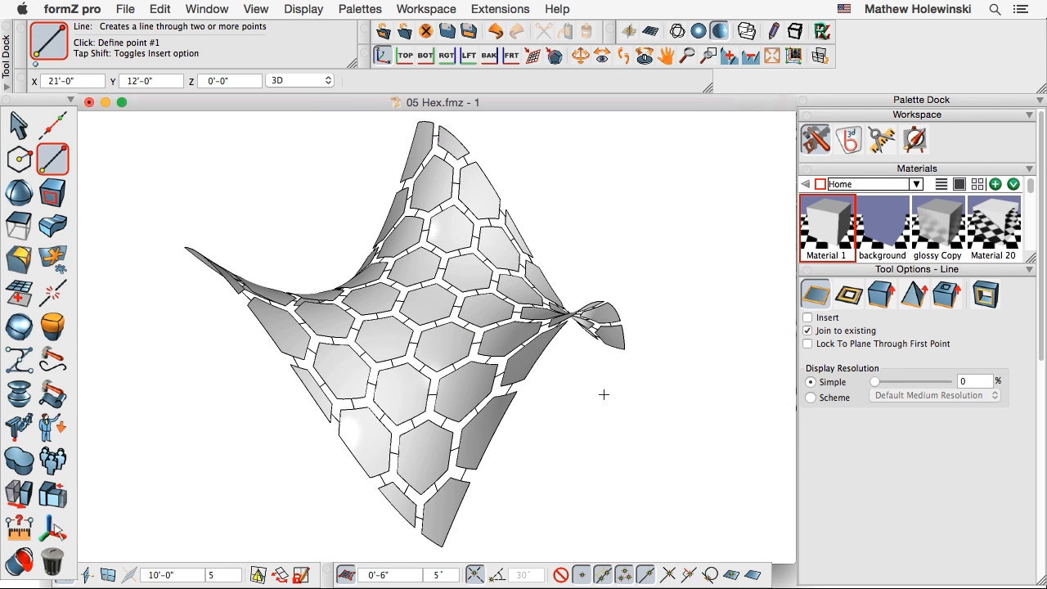
{"action": "key", "text": "super+a"}
{"action": "left_click", "coordinate": [54, 227]}
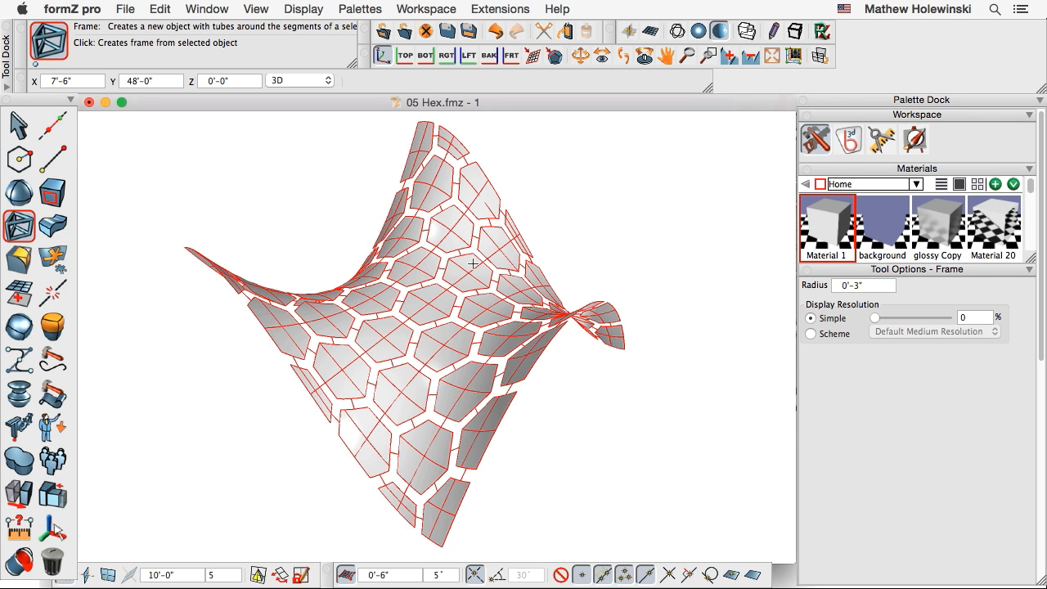
{"action": "left_click", "coordinate": [589, 232]}
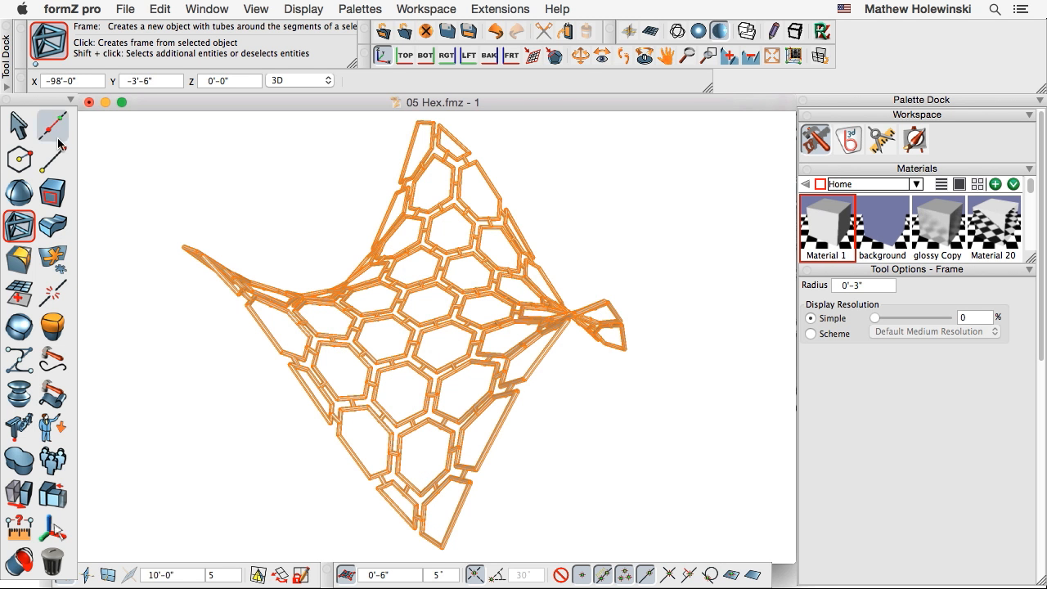
{"action": "left_click", "coordinate": [18, 125]}
{"action": "left_click_drag", "start_coordinate": [583, 451], "coordinate": [605, 405]}
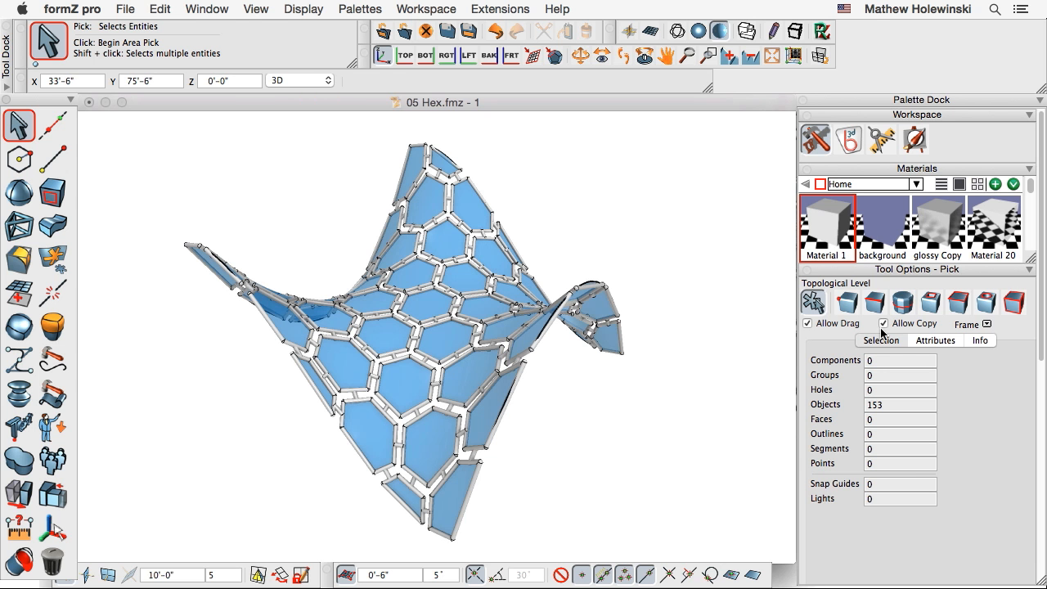
- Switch to the Adobe Reader presentation to view the arch rendering, and return to formZ with the 06 Arch file
{"action": "key", "text": "super+Tab"}
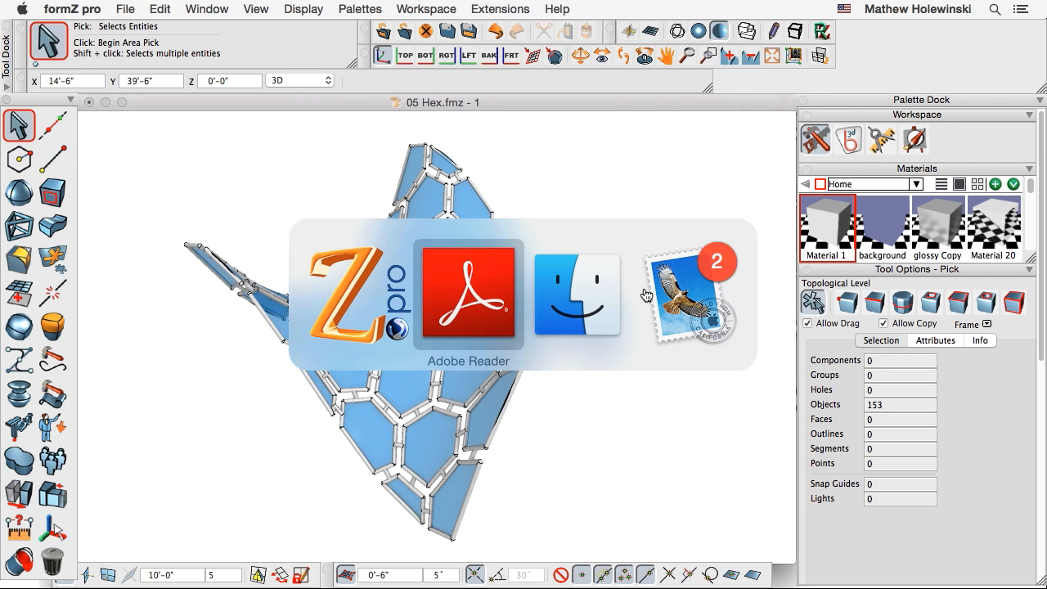
{"action": "key", "text": "super+Tab"}
{"action": "key", "text": "super+Tab"}
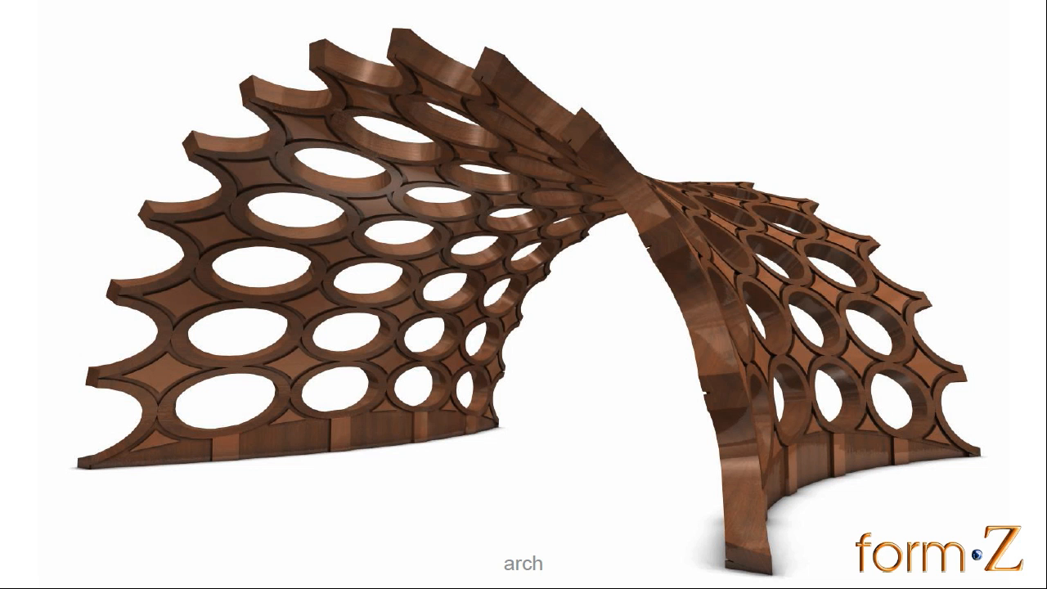
{"action": "key", "text": "super+Tab"}
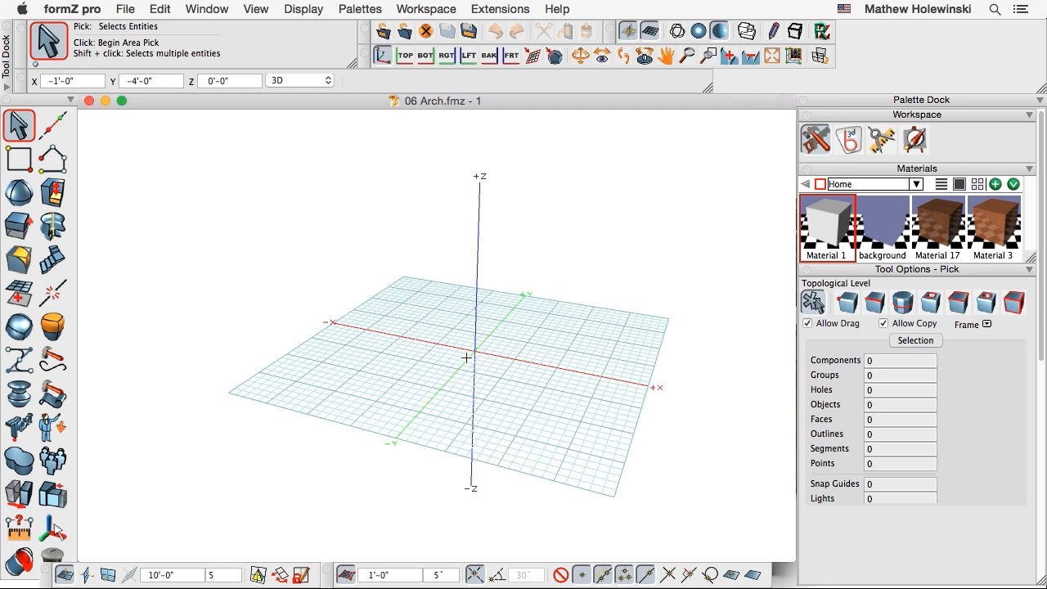
- Draw an extruded 180-degree arc on the vertical ZX plane, centred on the origin, about 30'-0" in radius and 40'-0" deep
{"action": "mouse_move", "coordinate": [466, 357]}
{"action": "middle_mouse_down"}
{"action": "mouse_move", "coordinate": [496, 372]}
{"action": "mouse_move", "coordinate": [466, 367]}
{"action": "middle_mouse_up"}
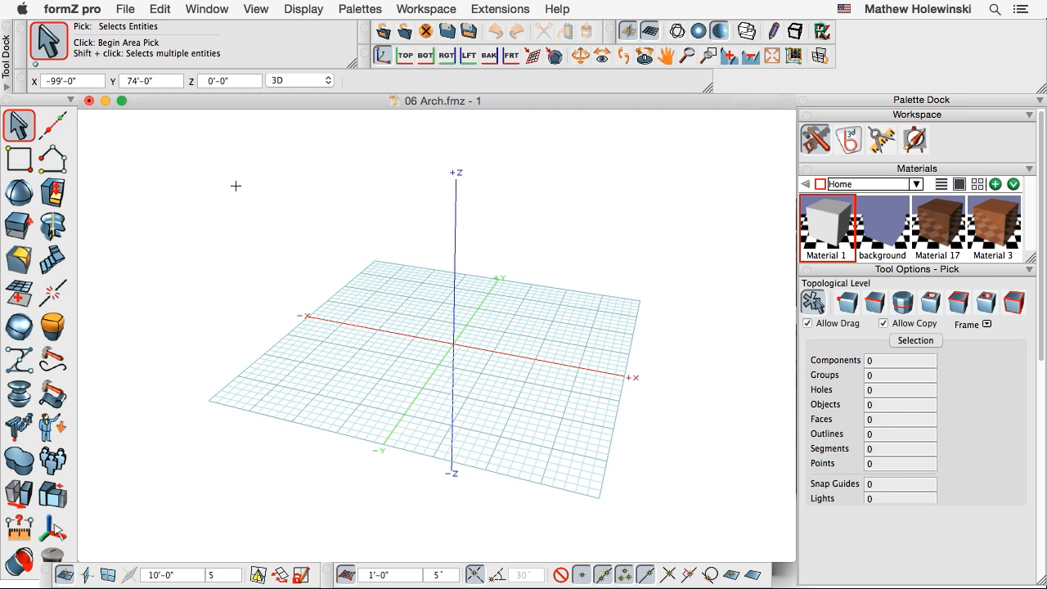
{"action": "left_click_drag", "start_coordinate": [59, 163], "coordinate": [293, 190]}
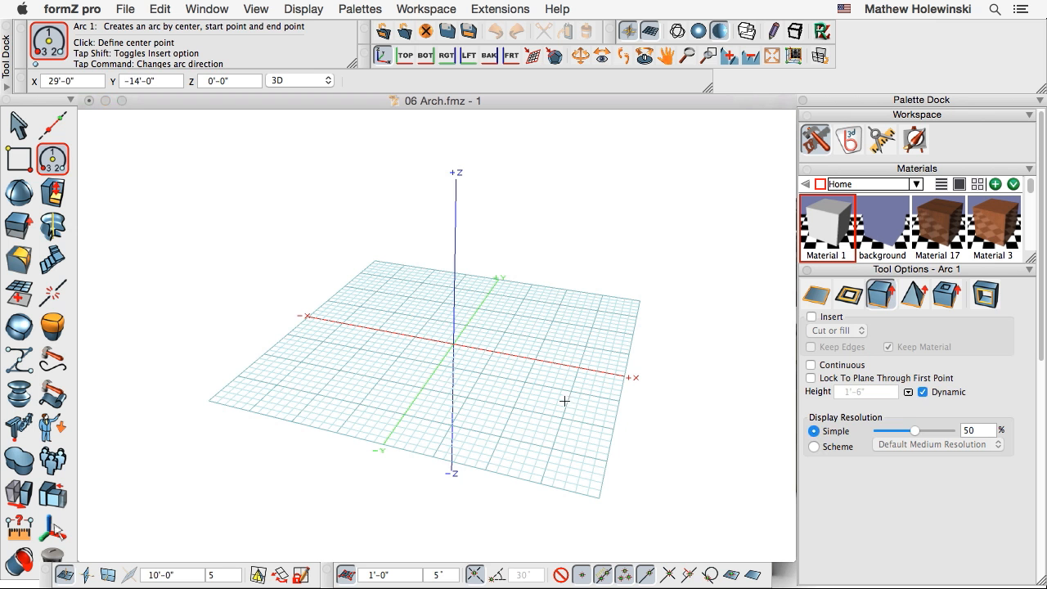
{"action": "key", "text": "y"}
{"action": "middle_click_drag", "start_coordinate": [498, 415], "coordinate": [461, 386]}
{"action": "left_click", "coordinate": [432, 335]}
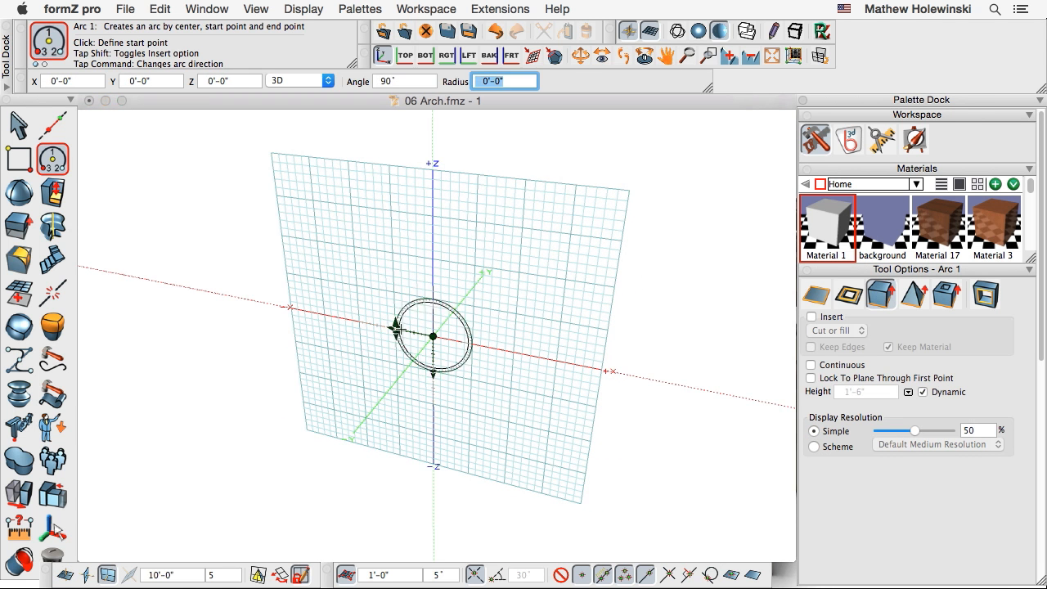
{"action": "left_click", "coordinate": [324, 314]}
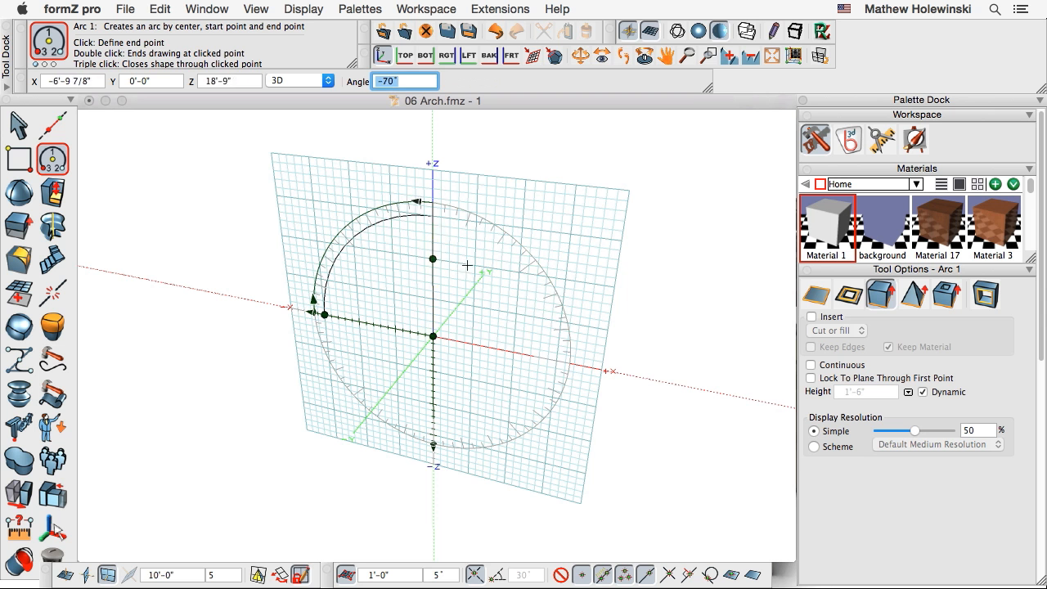
{"action": "left_click", "coordinate": [558, 358]}
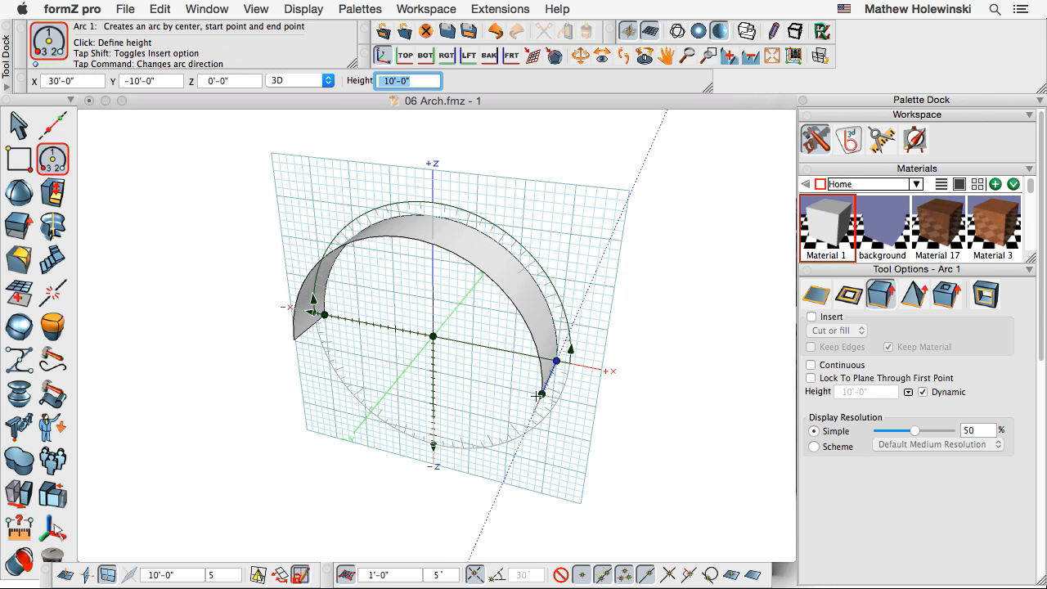
{"action": "left_click", "coordinate": [492, 461]}
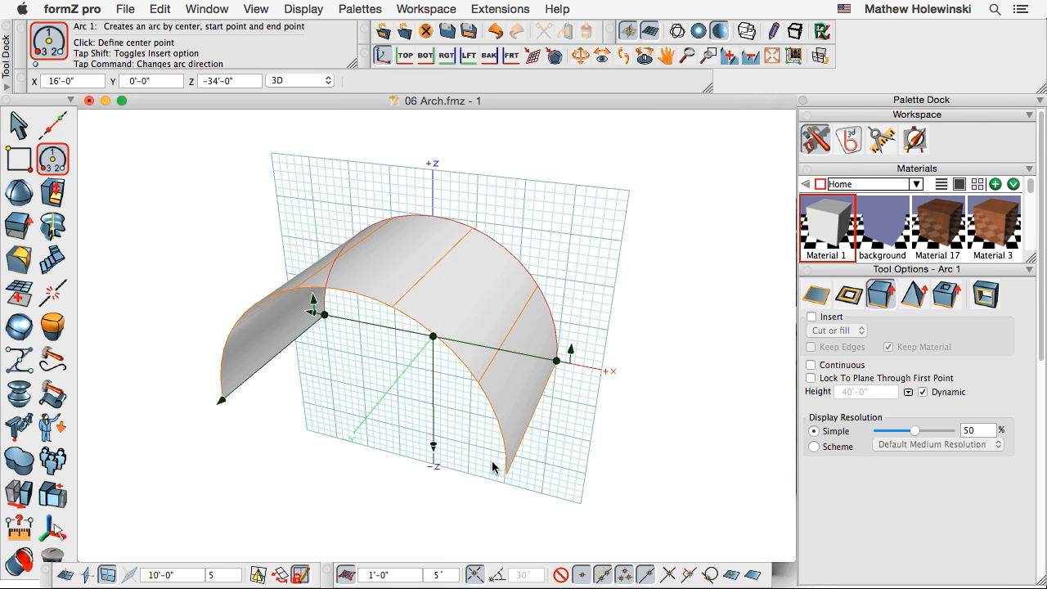
- Move the arched surface along the Y axis so that its depth is centred on the origin
{"action": "middle_click_drag", "start_coordinate": [493, 460], "coordinate": [540, 439]}
{"action": "left_click", "coordinate": [19, 493]}
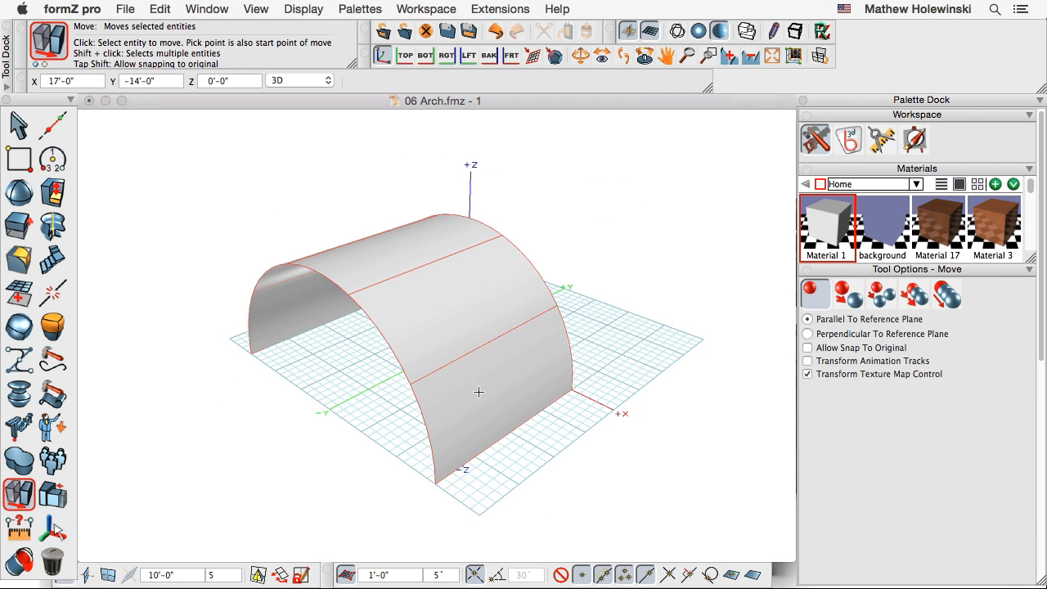
{"action": "left_click", "coordinate": [511, 433]}
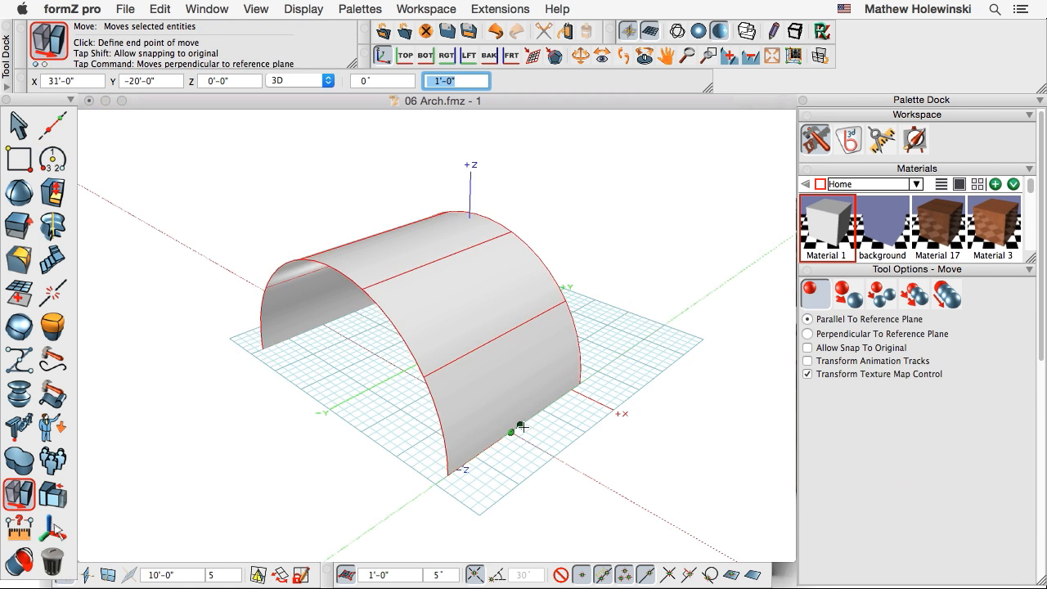
{"action": "left_click", "coordinate": [570, 392]}
{"action": "middle_click_drag", "start_coordinate": [570, 390], "coordinate": [458, 425]}
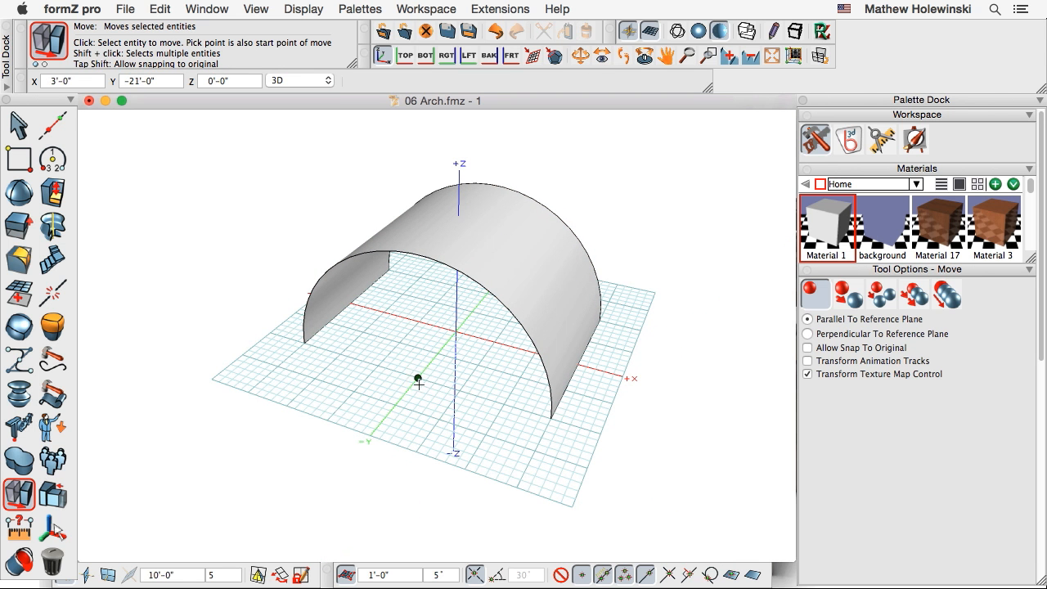
- Bulge the arch inward at its middle using ZX as base reference plane, with offsets of about -4'-0" in X and -8'-0" in Y
{"action": "mouse_move", "coordinate": [59, 195]}
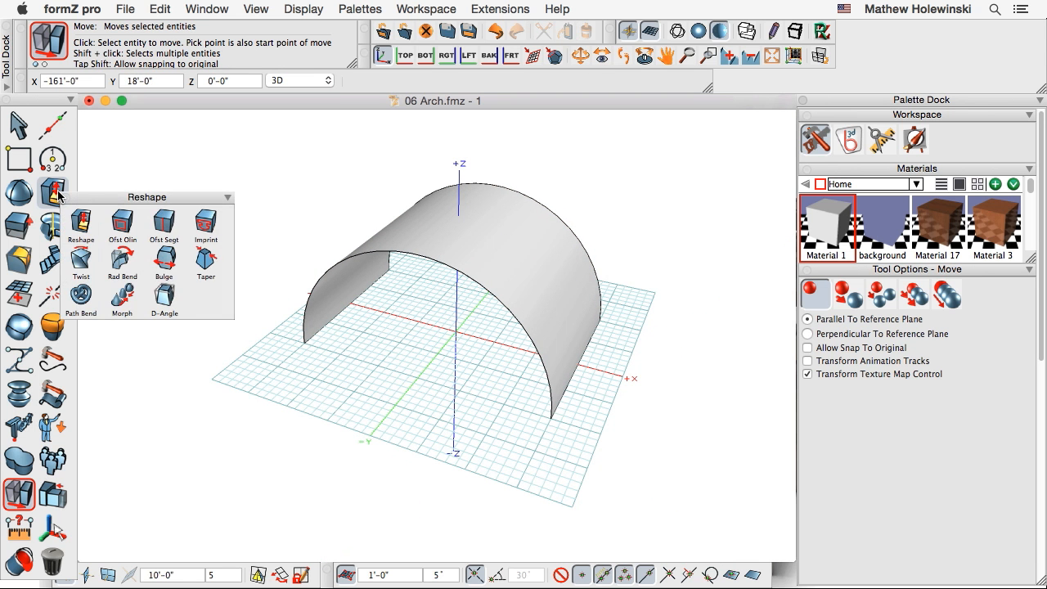
{"action": "left_click", "coordinate": [164, 260]}
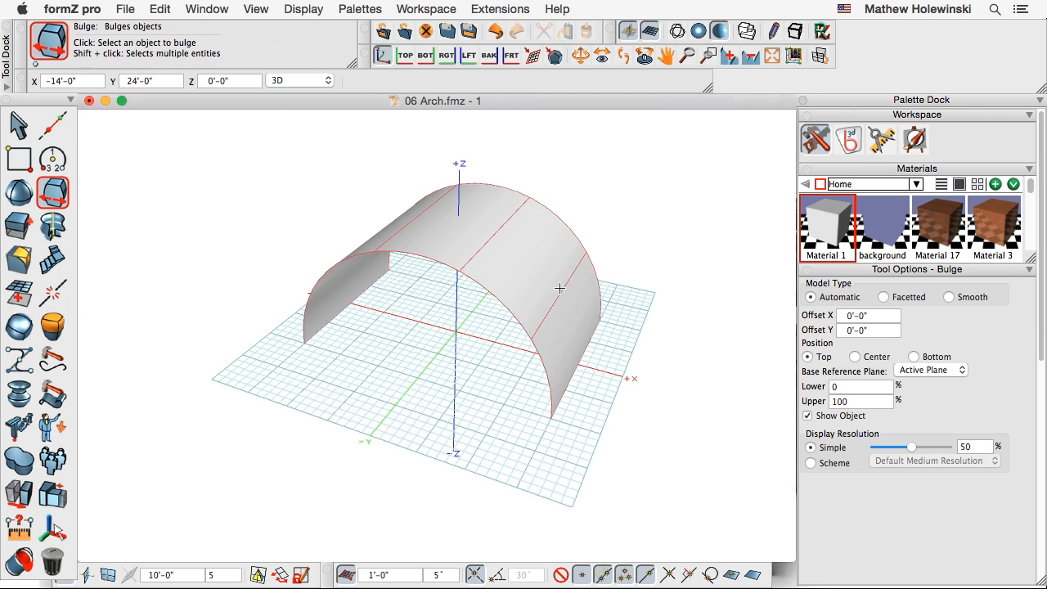
{"action": "left_click", "coordinate": [931, 370]}
{"action": "left_click", "coordinate": [924, 408]}
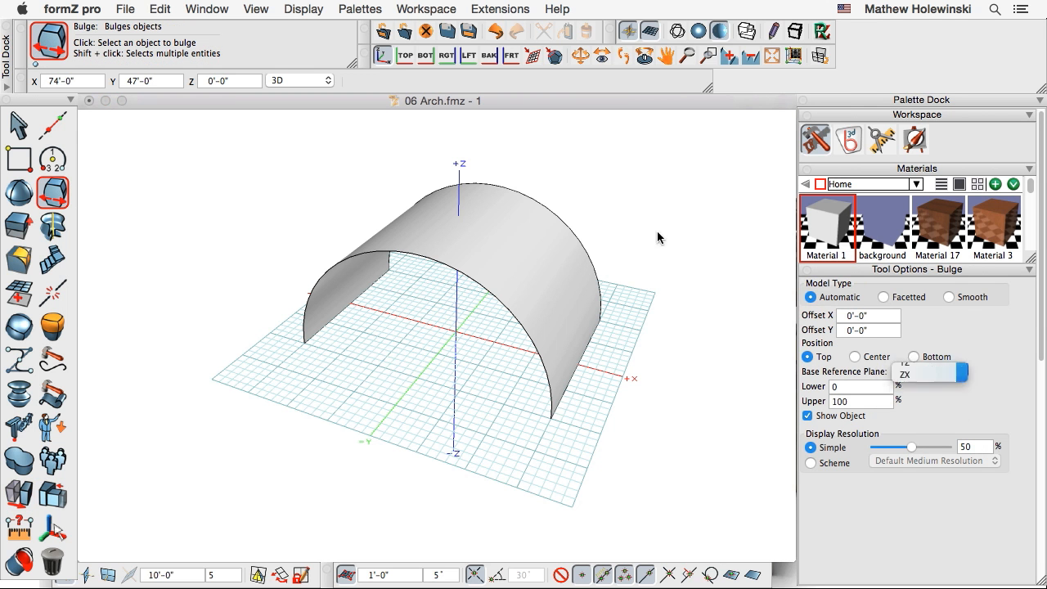
{"action": "left_click", "coordinate": [576, 235]}
{"action": "left_click", "coordinate": [619, 205]}
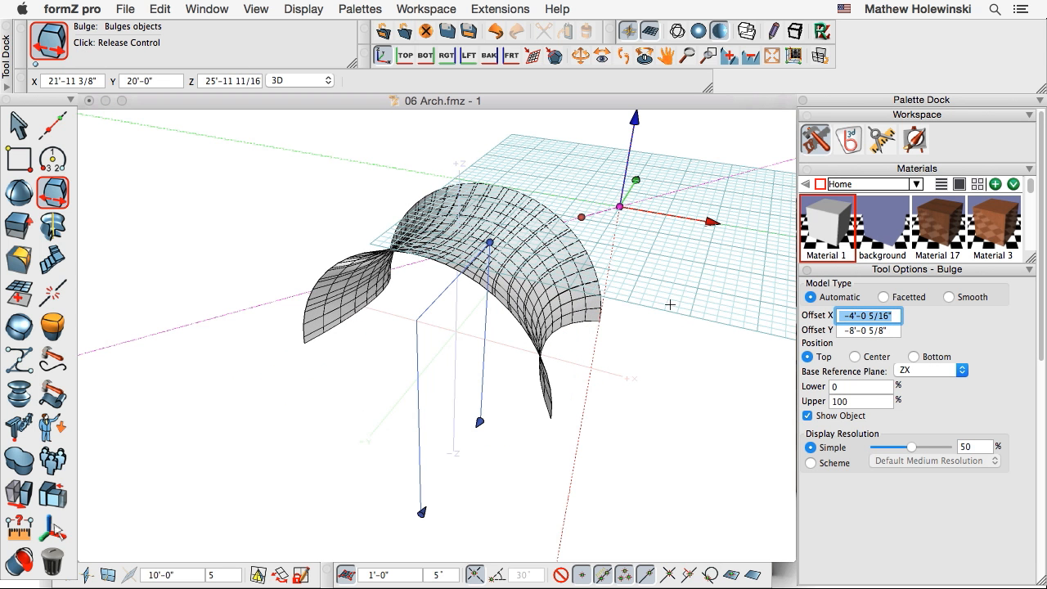
{"action": "left_click", "coordinate": [666, 372]}
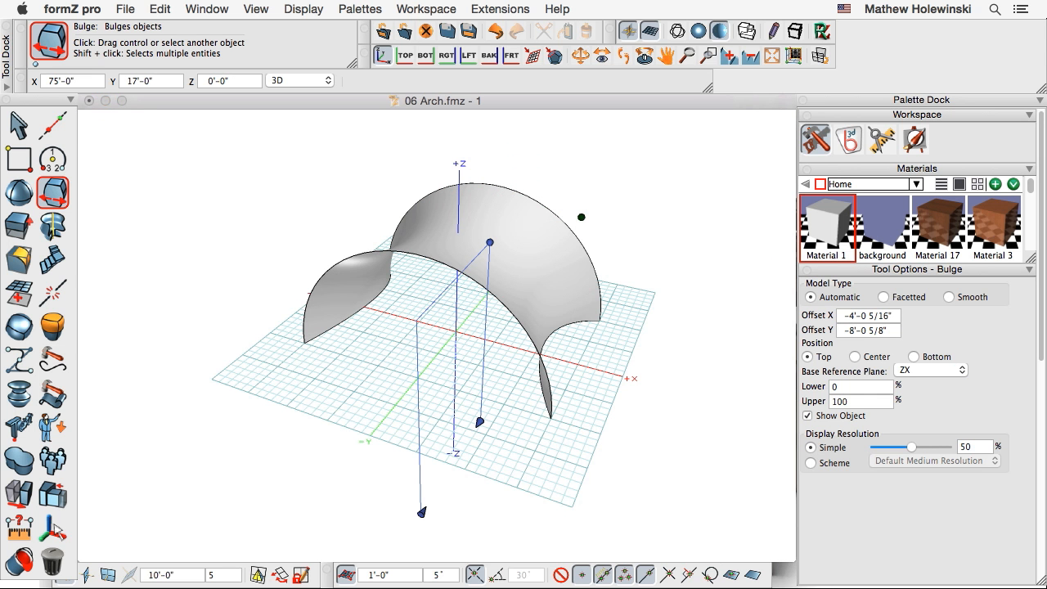
{"action": "middle_click_drag", "start_coordinate": [590, 381], "coordinate": [524, 375]}
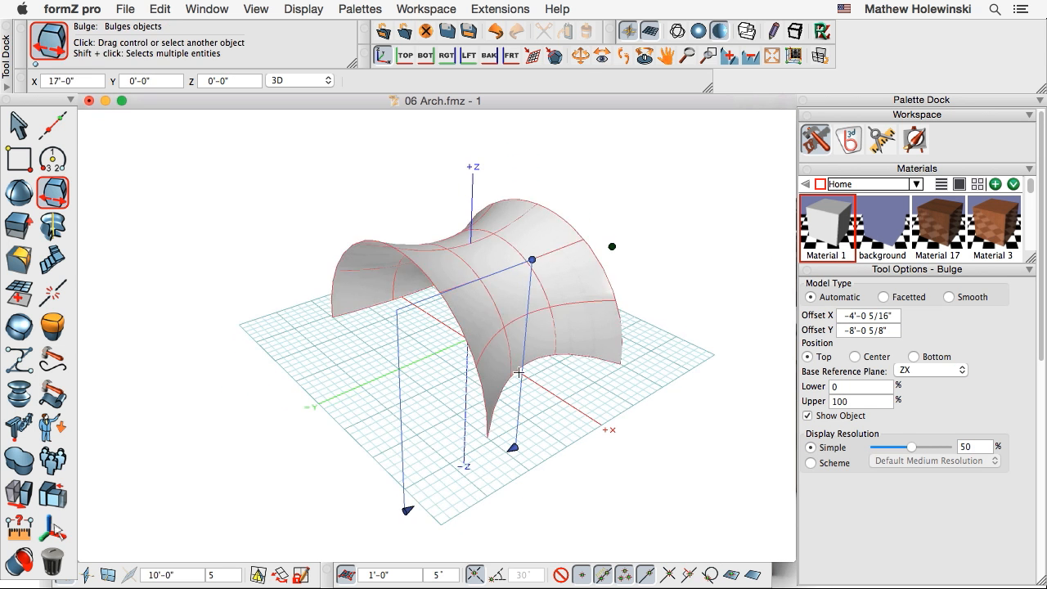
{"action": "middle_click_drag", "start_coordinate": [595, 443], "coordinate": [526, 416]}
{"action": "left_click", "coordinate": [19, 127]}
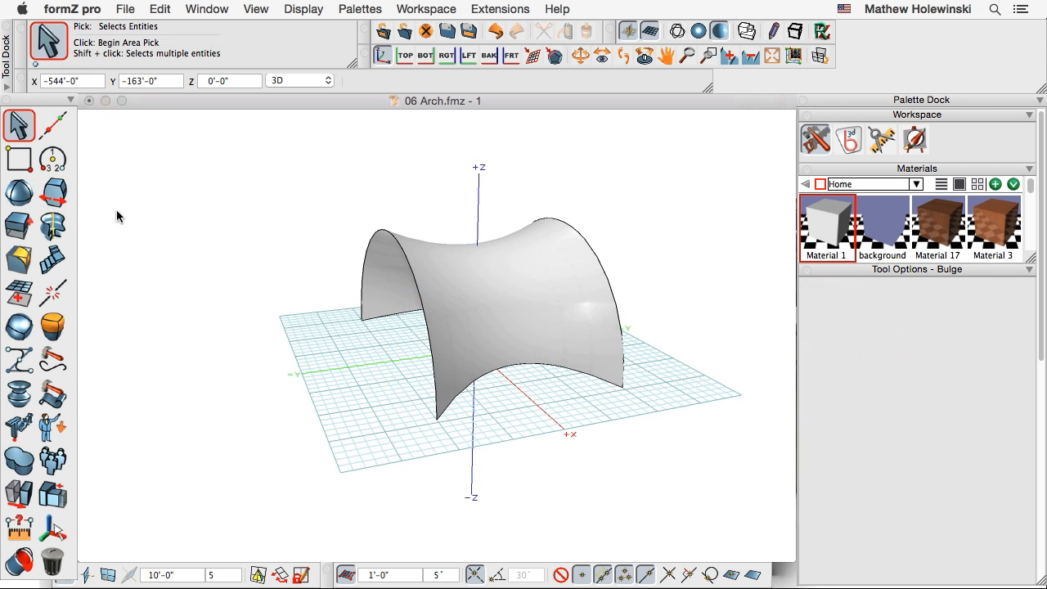
{"action": "middle_click_drag", "start_coordinate": [536, 452], "coordinate": [740, 424]}
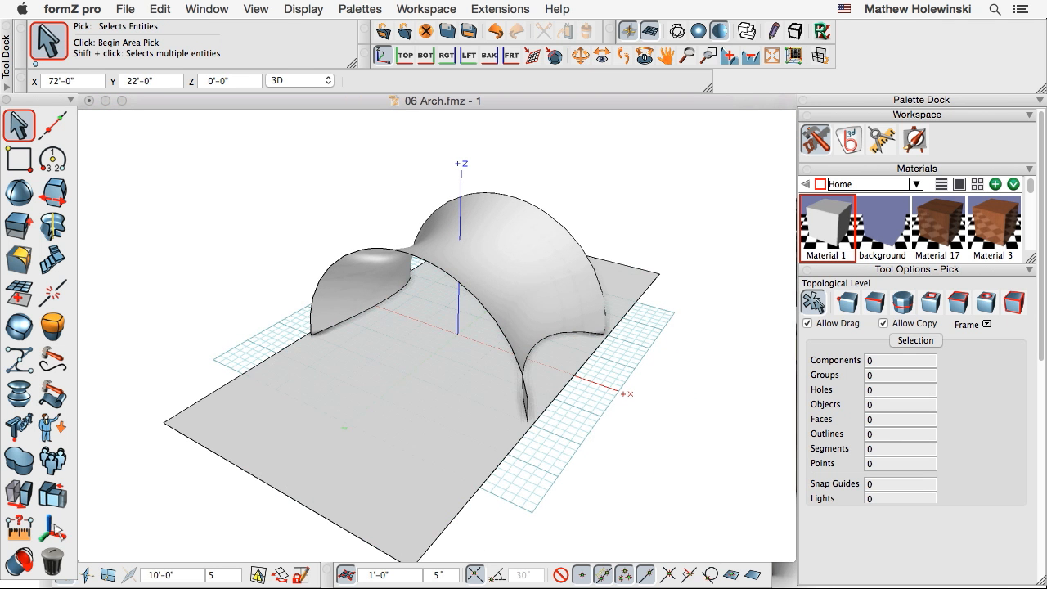
- Try moving the two concentric circles at the rectangle's near corner off the surface, and undo both moves
{"action": "middle_click_drag", "start_coordinate": [627, 444], "coordinate": [621, 448]}
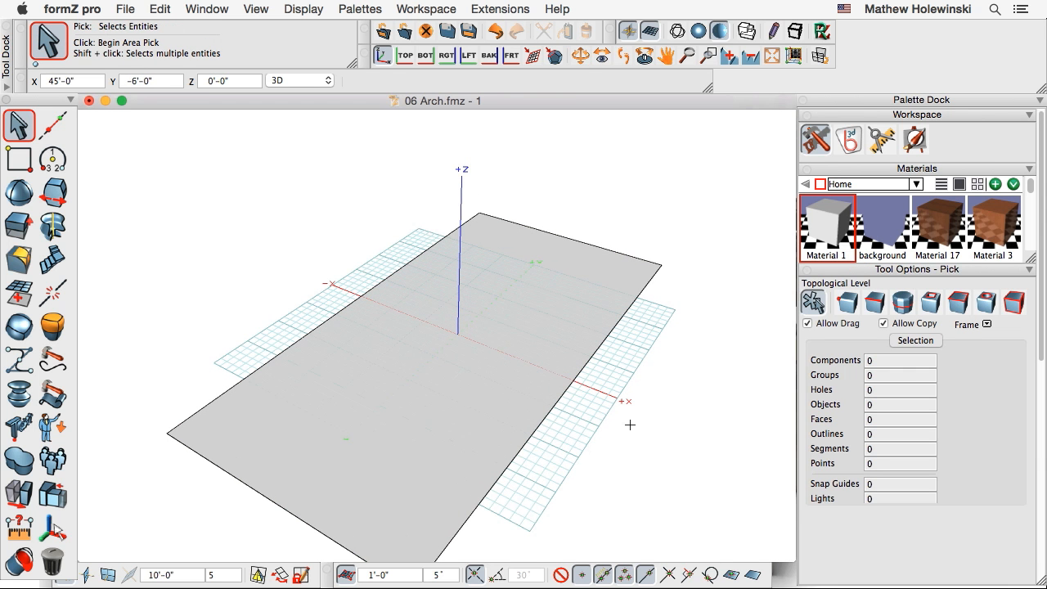
{"action": "middle_click_drag", "start_coordinate": [618, 409], "coordinate": [567, 404]}
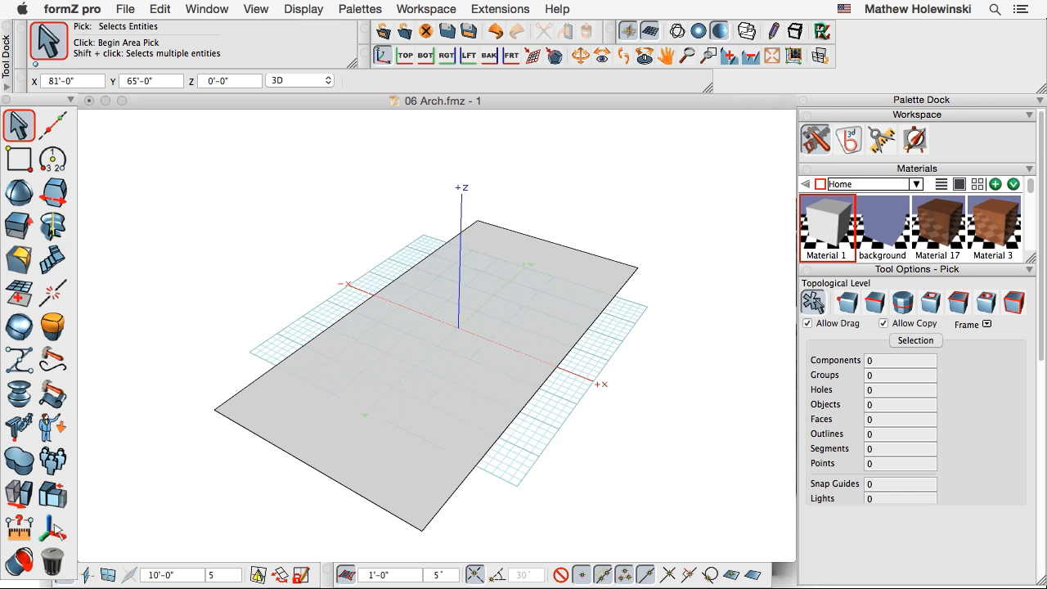
{"action": "left_click", "coordinate": [18, 494]}
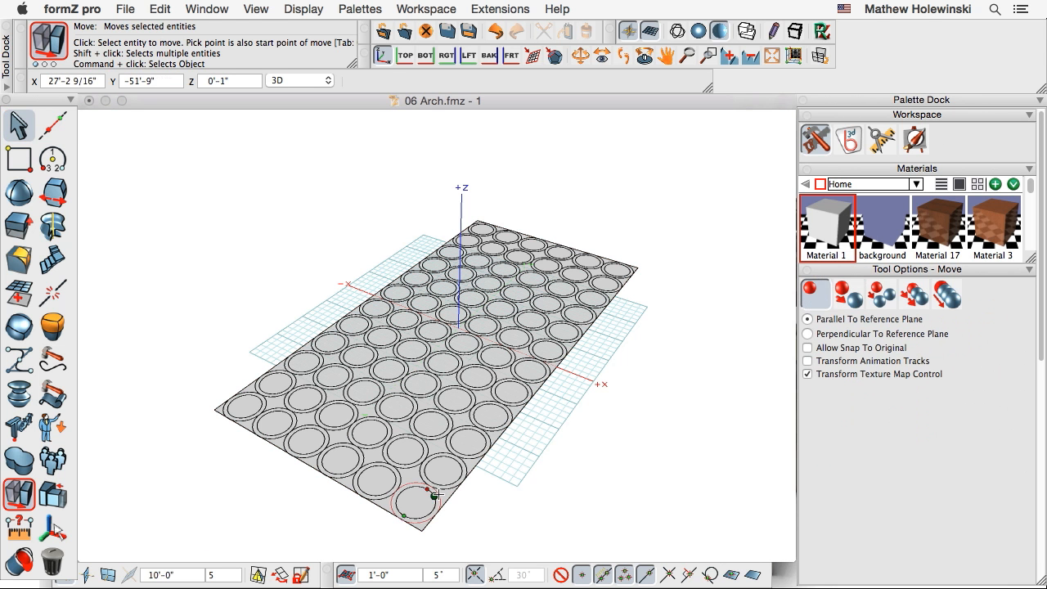
{"action": "left_click", "coordinate": [435, 491]}
{"action": "left_click", "coordinate": [573, 491]}
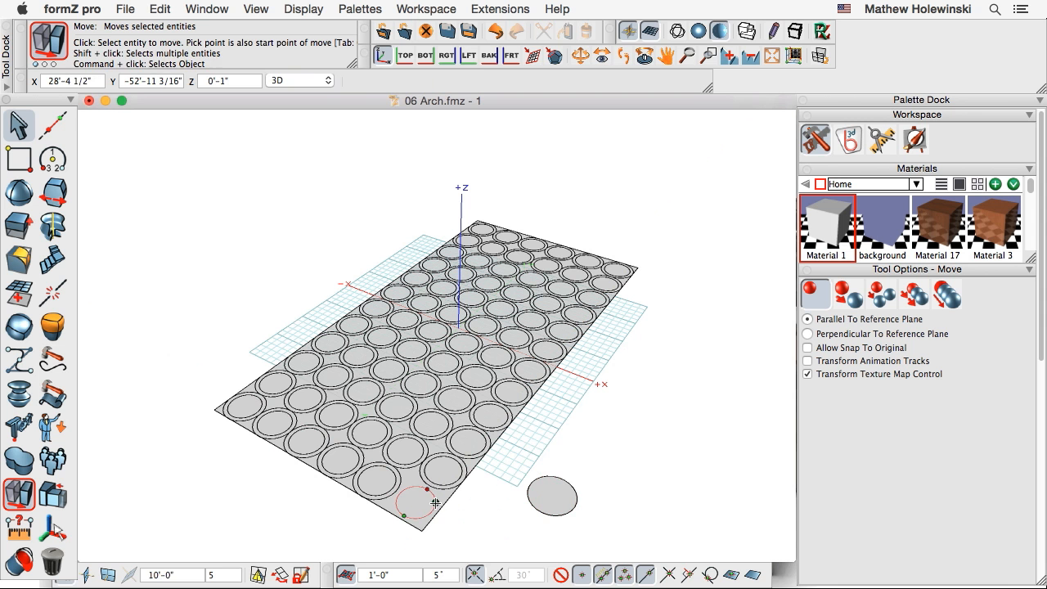
{"action": "left_click", "coordinate": [437, 494]}
{"action": "left_click", "coordinate": [545, 448]}
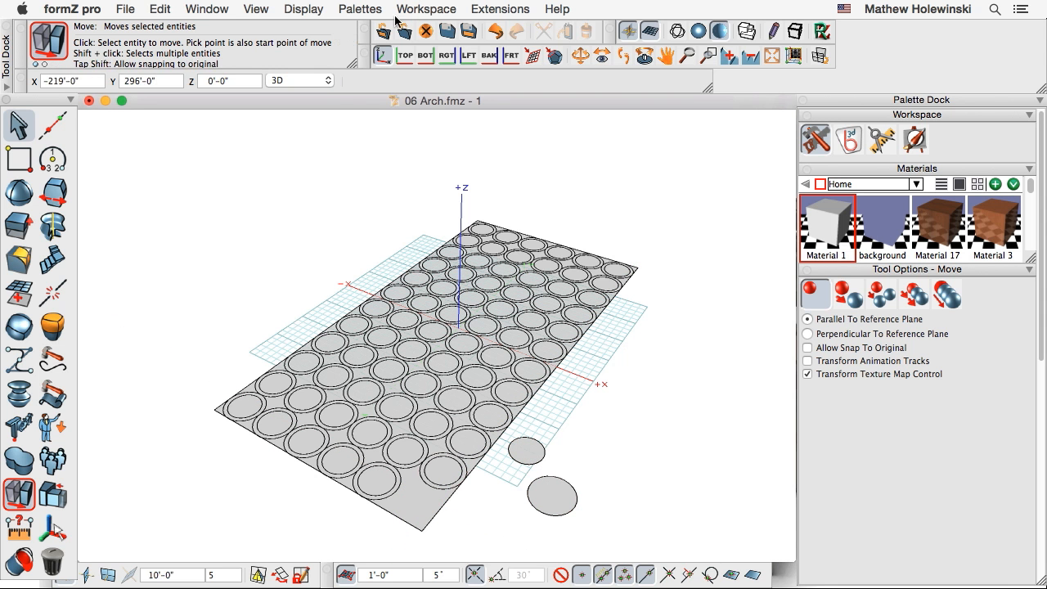
{"action": "key", "text": "super+z"}
{"action": "key", "text": "super+z"}
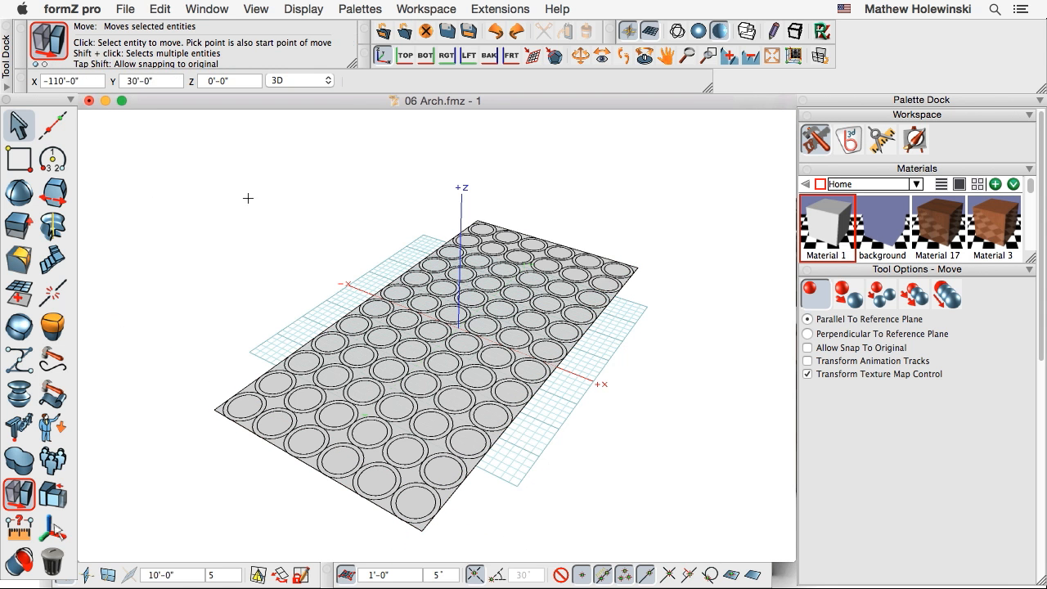
- Imprint the whole array of concentric circles into the flat rectangle
{"action": "key", "text": "Escape"}
{"action": "left_click_drag", "start_coordinate": [303, 169], "coordinate": [677, 387]}
{"action": "left_click_drag", "start_coordinate": [157, 541], "coordinate": [673, 310], "text": "shift"}
{"action": "left_click_drag", "start_coordinate": [64, 204], "coordinate": [206, 232]}
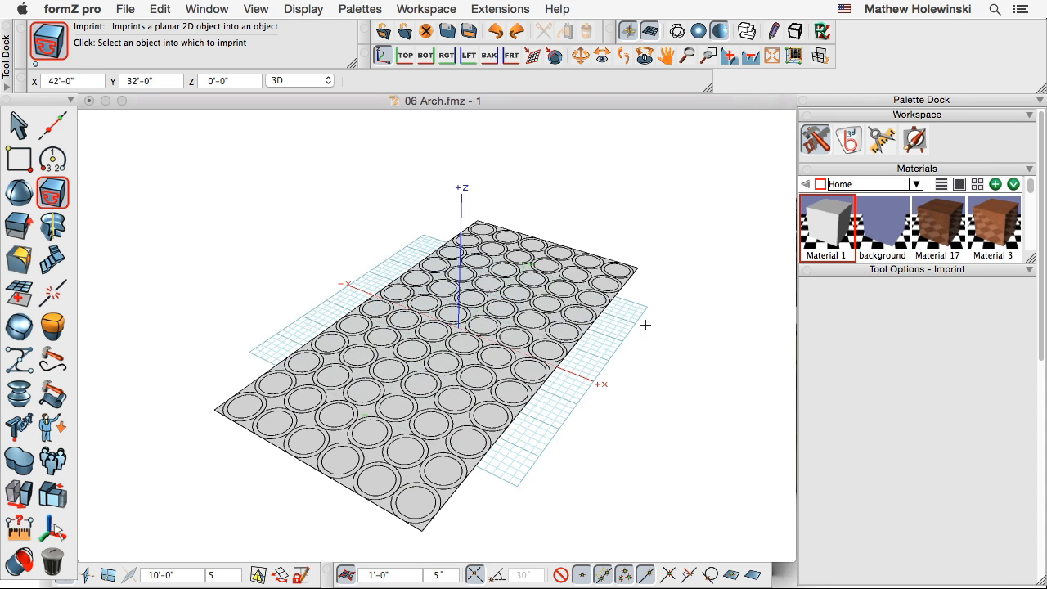
- Set the grid snap spacing to 6" and insert 6" inward outline offsets in one star-shaped gap and one triangular edge gap between the circles
{"action": "left_click", "coordinate": [65, 197]}
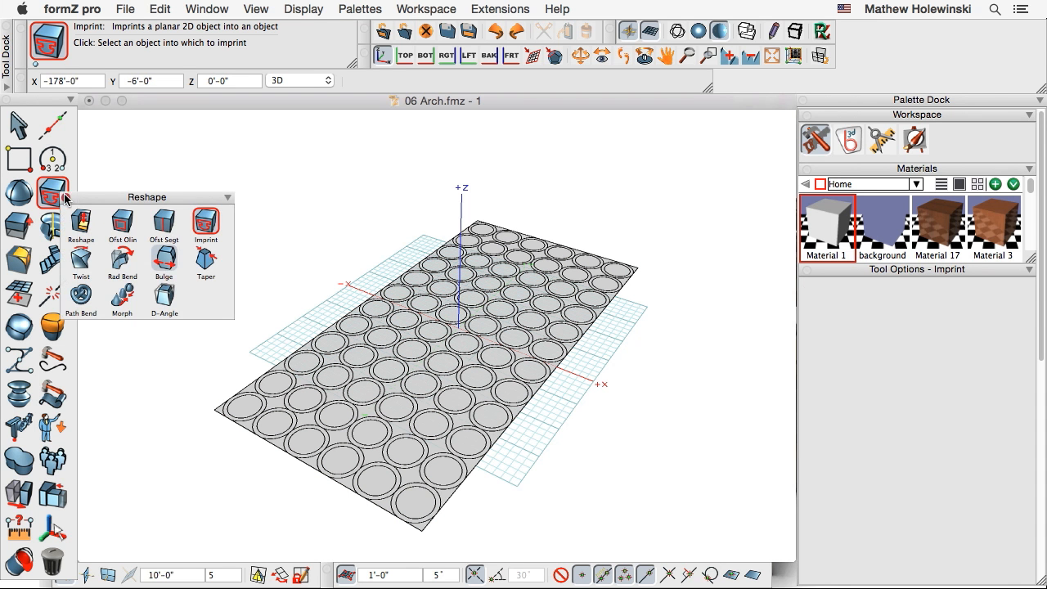
{"action": "left_click", "coordinate": [123, 220]}
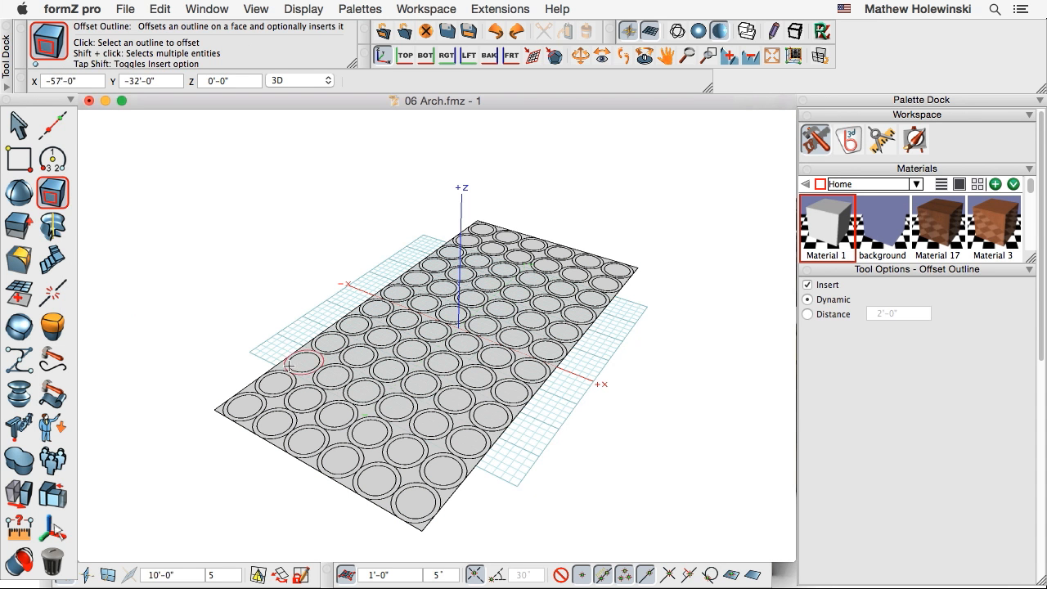
{"action": "left_click", "coordinate": [395, 576]}
{"action": "type", "text": "6\""}
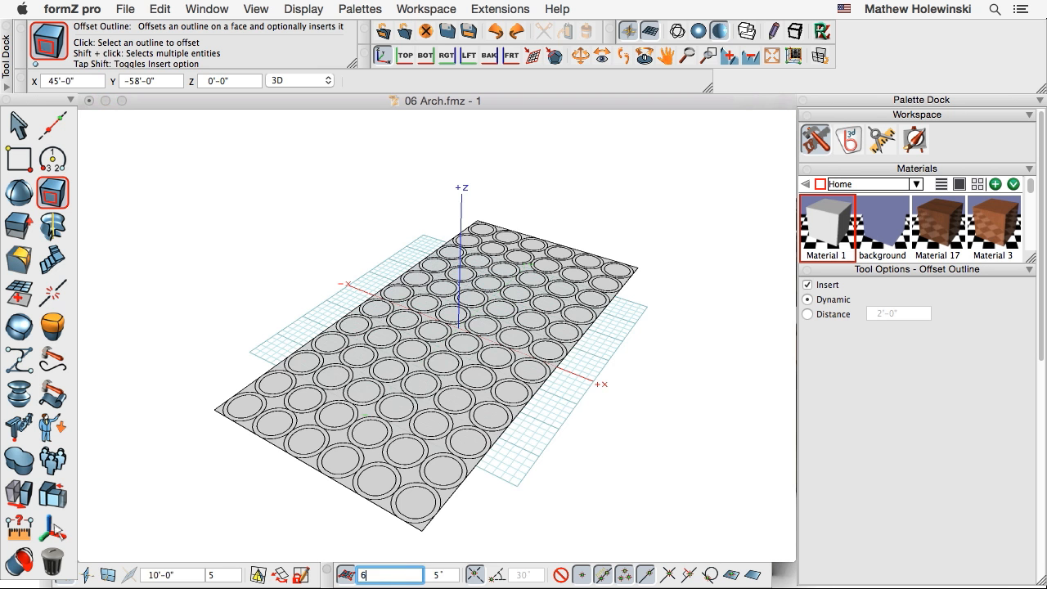
{"action": "key", "text": "Return"}
{"action": "scroll", "coordinate": [462, 439], "scroll_direction": "up", "scroll_amount": 5}
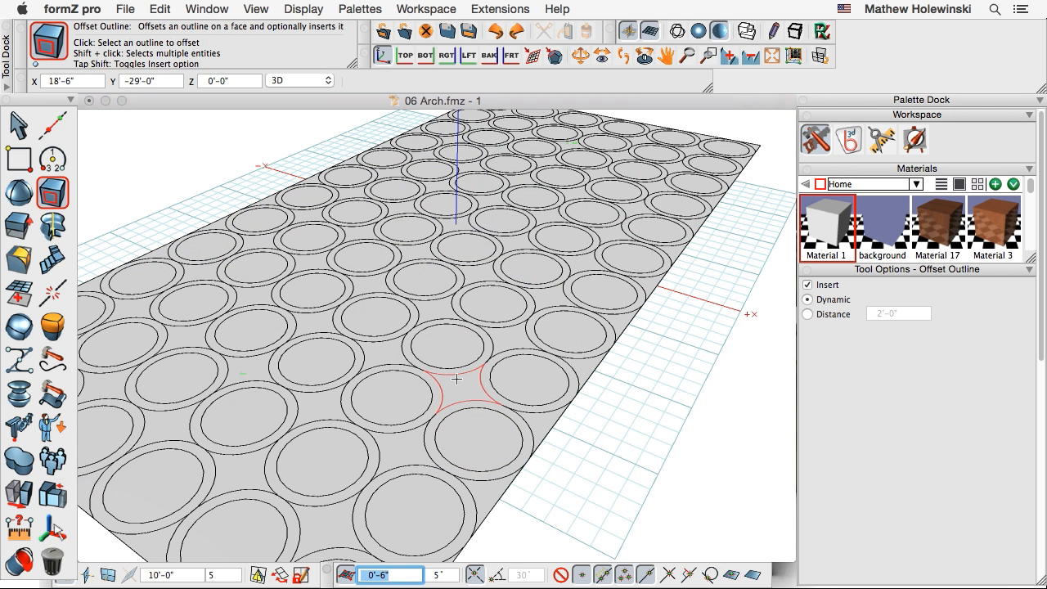
{"action": "left_click", "coordinate": [456, 378]}
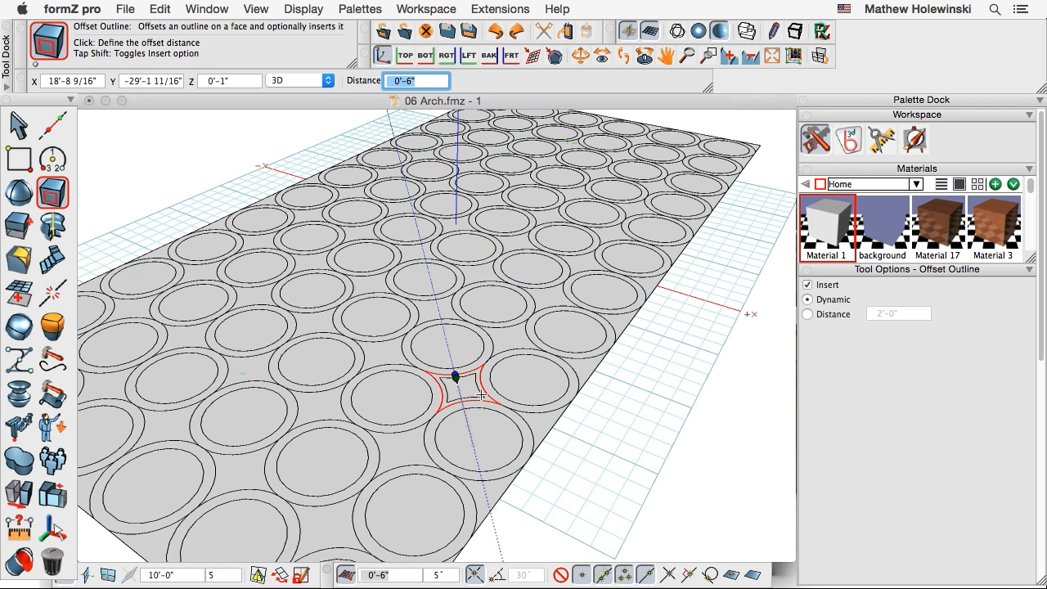
{"action": "key", "text": "Return"}
{"action": "left_click", "coordinate": [541, 413]}
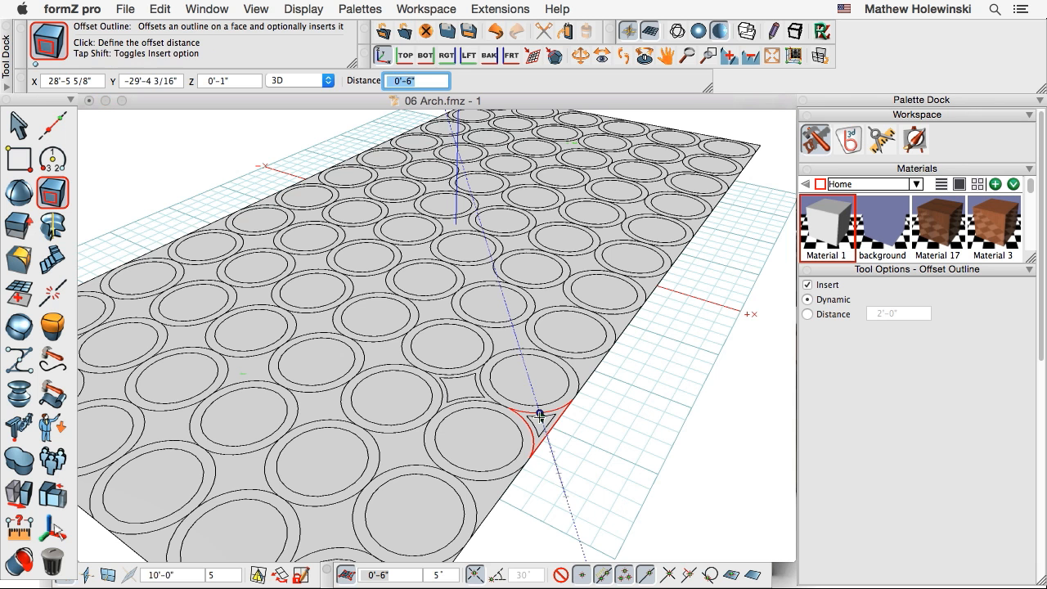
{"action": "key", "text": "Return"}
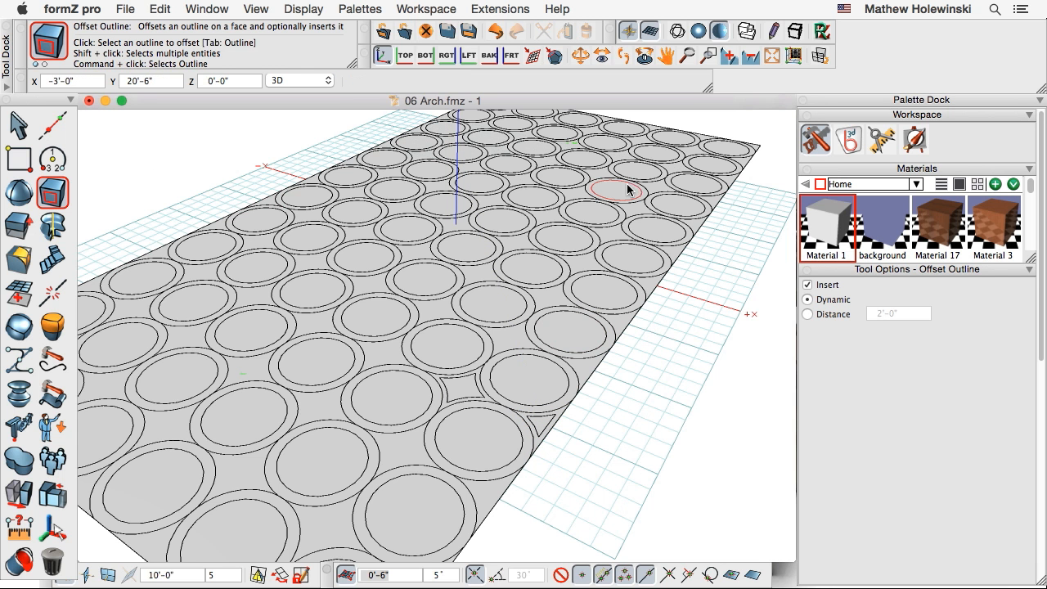
- Bring up the Vector Line tool to view its Insert options as an alternative for outlining the gaps
{"action": "left_click", "coordinate": [19, 159]}
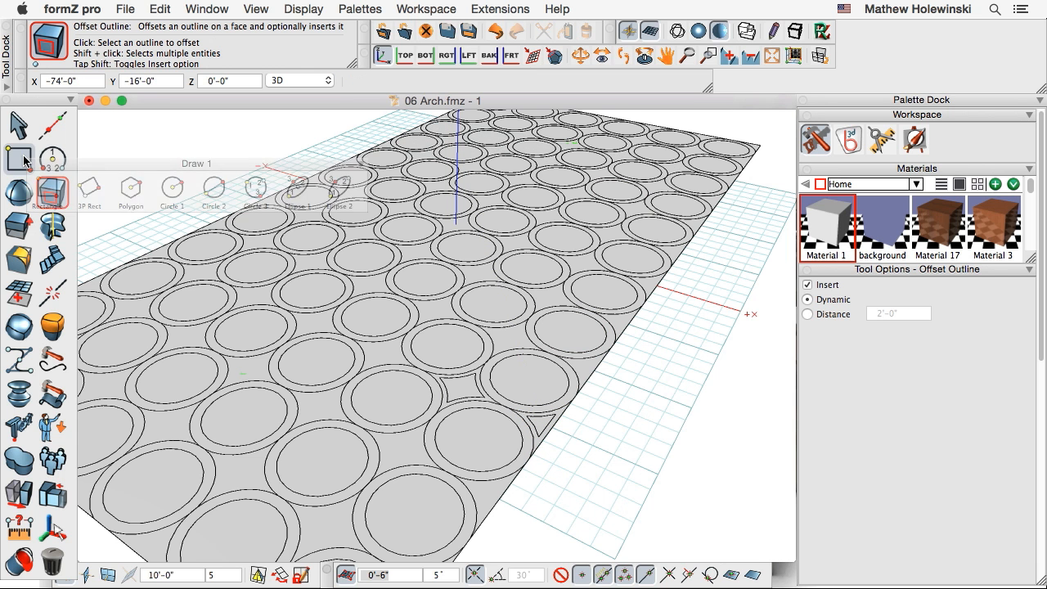
{"action": "left_click", "coordinate": [52, 158]}
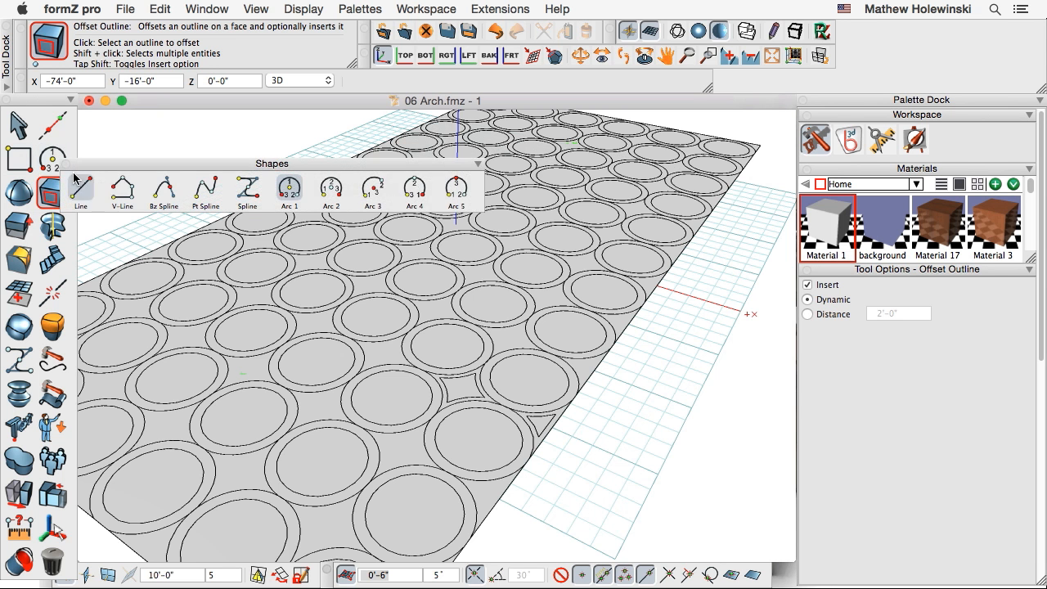
{"action": "left_click", "coordinate": [121, 189]}
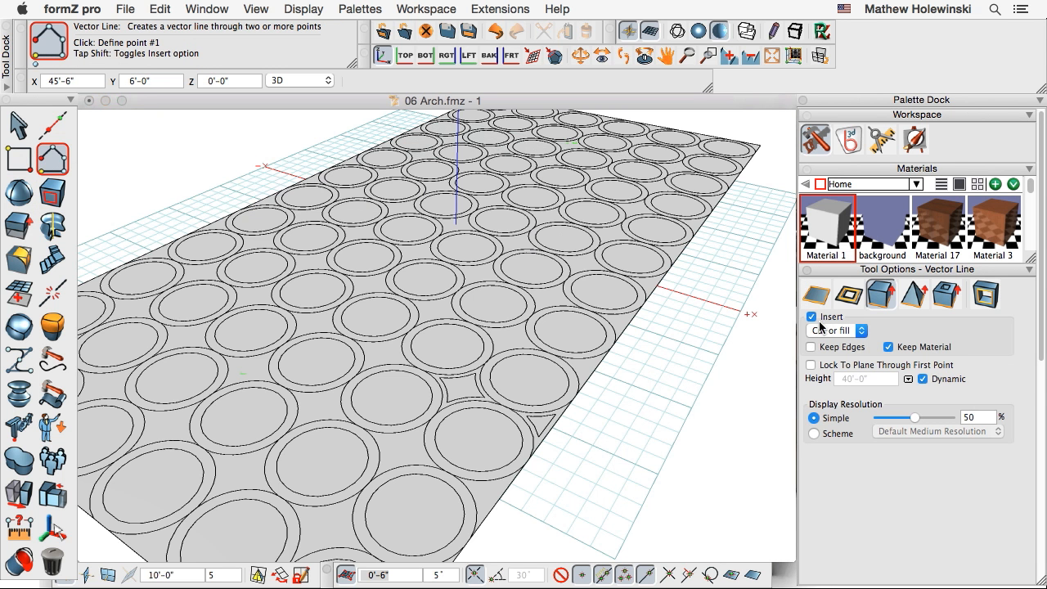
{"action": "scroll", "coordinate": [668, 342], "scroll_direction": "down", "scroll_amount": 3}
{"action": "middle_click_drag", "start_coordinate": [678, 344], "coordinate": [665, 347]}
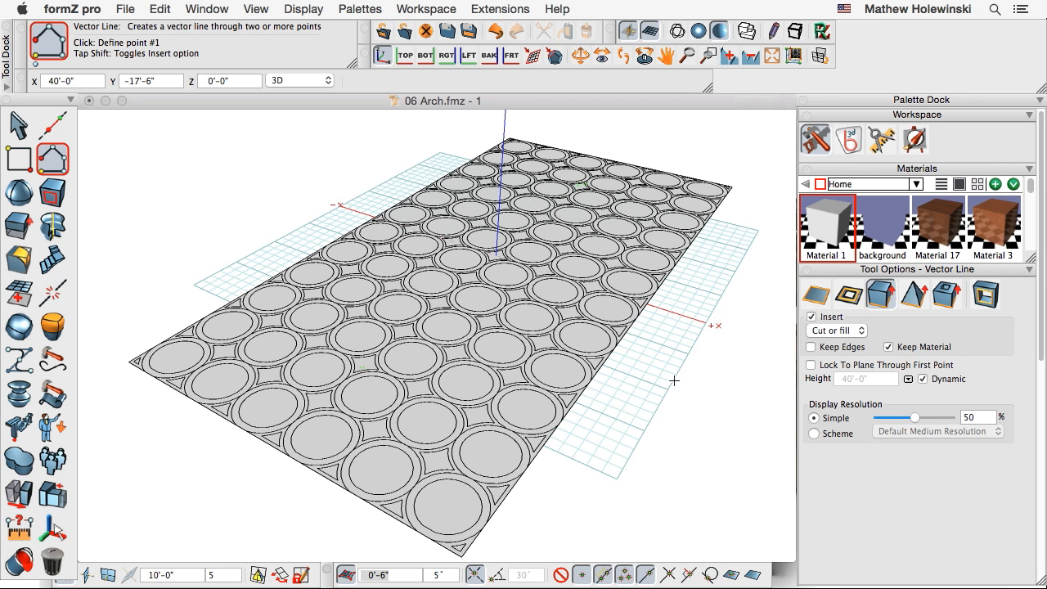
- Map the flat circle pattern onto the bulged arch with Parametric Map, using zero margins, one U and V copy, and Imprint
{"action": "middle_click_drag", "start_coordinate": [672, 377], "coordinate": [638, 393]}
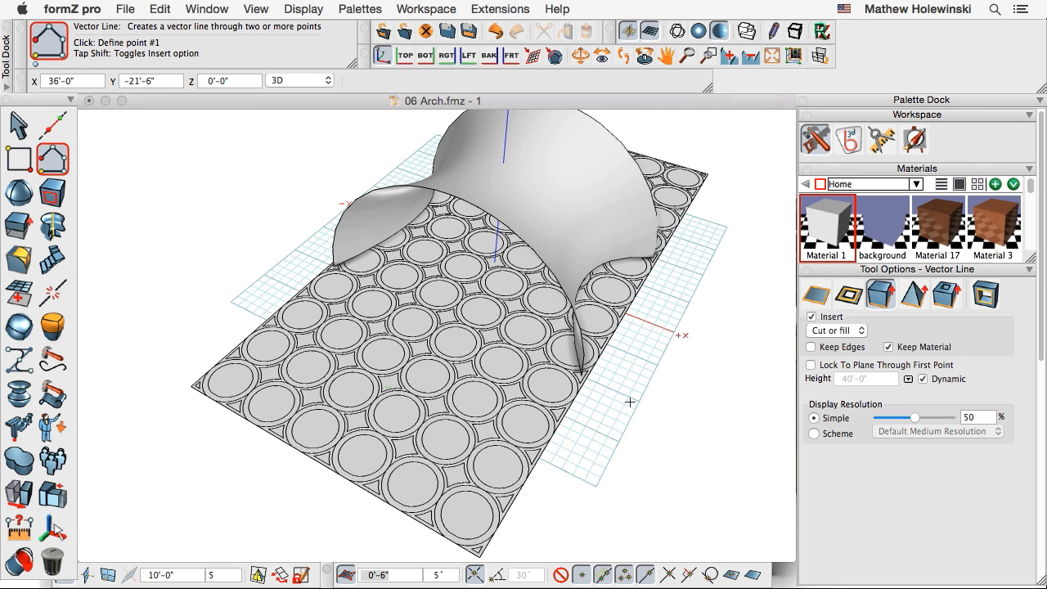
{"action": "middle_click_drag", "start_coordinate": [572, 363], "coordinate": [593, 389]}
{"action": "left_click_drag", "start_coordinate": [52, 260], "coordinate": [337, 372]}
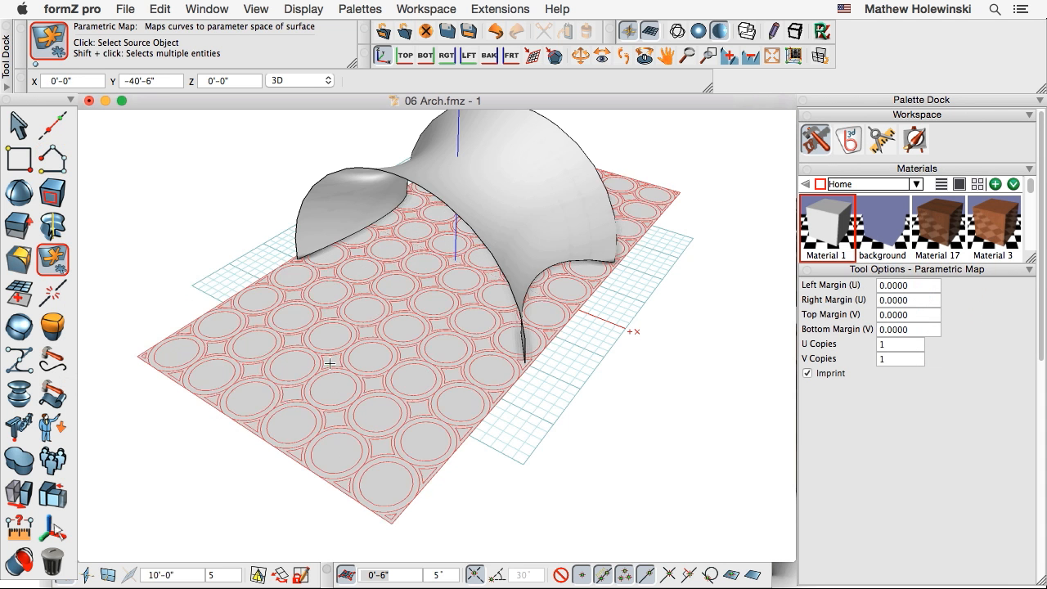
{"action": "left_click", "coordinate": [473, 389]}
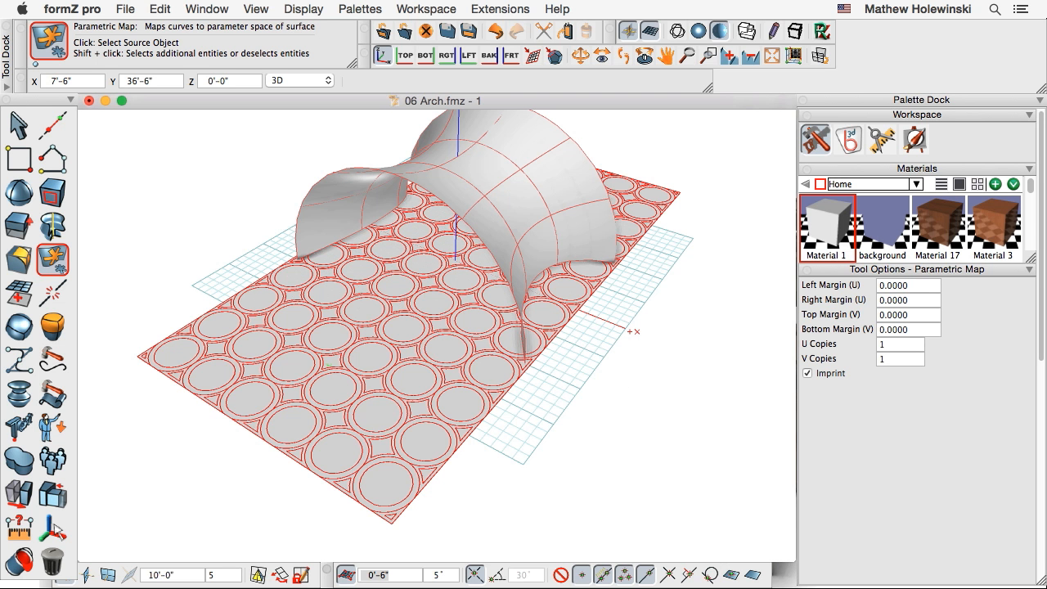
{"action": "left_click", "coordinate": [567, 419]}
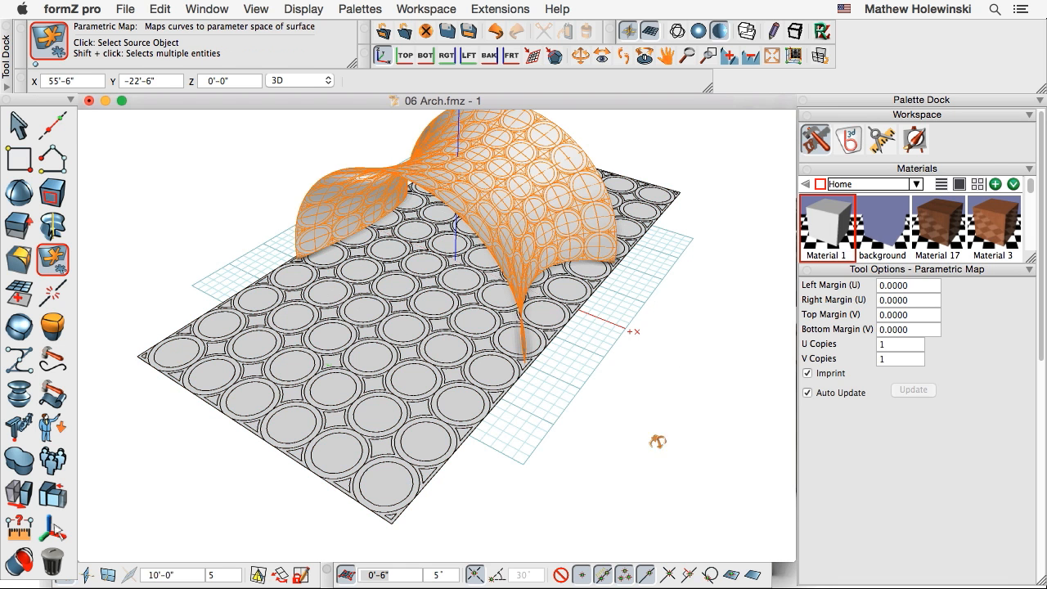
{"action": "middle_click_drag", "start_coordinate": [657, 442], "coordinate": [623, 379]}
{"action": "left_click", "coordinate": [19, 127]}
- Delete two adjacent inner circular faces near the base of the patterned arch to create openings
{"action": "scroll", "coordinate": [487, 234], "scroll_direction": "up", "scroll_amount": 3}
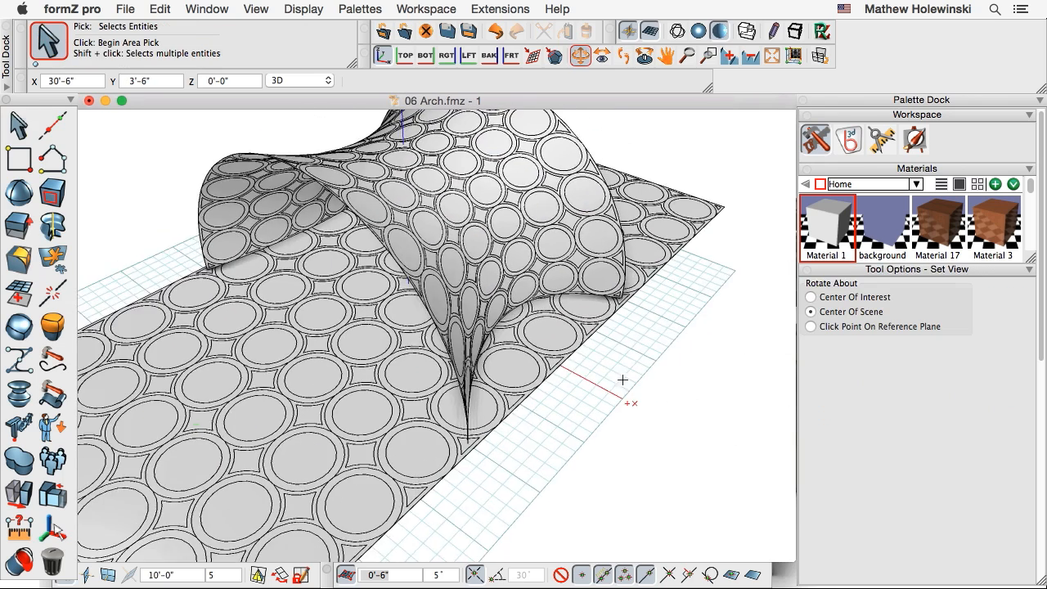
{"action": "scroll", "coordinate": [622, 379], "scroll_direction": "down", "scroll_amount": 2}
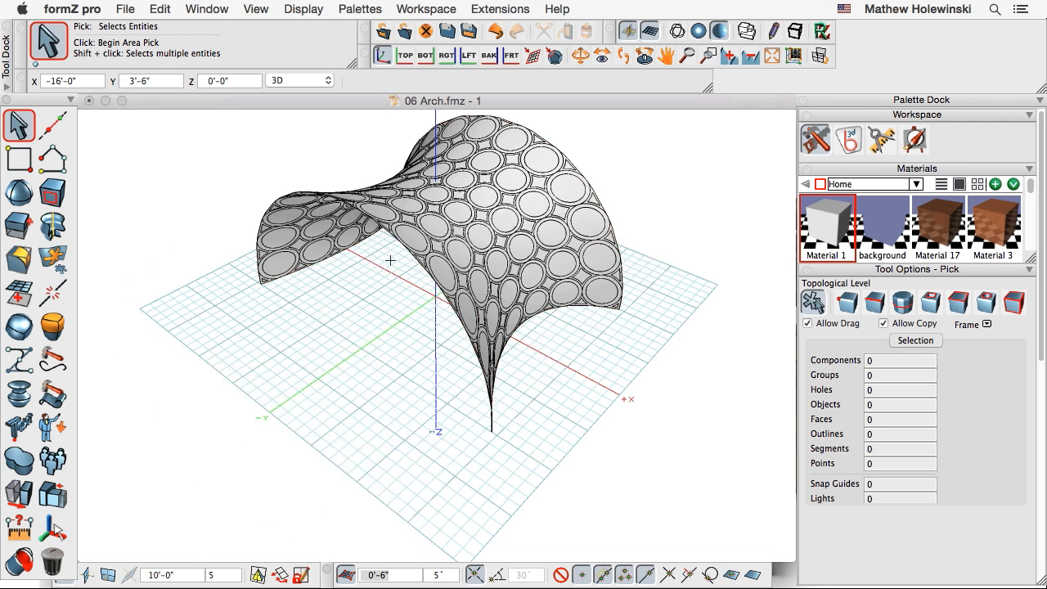
{"action": "middle_click_drag", "start_coordinate": [600, 359], "coordinate": [549, 420]}
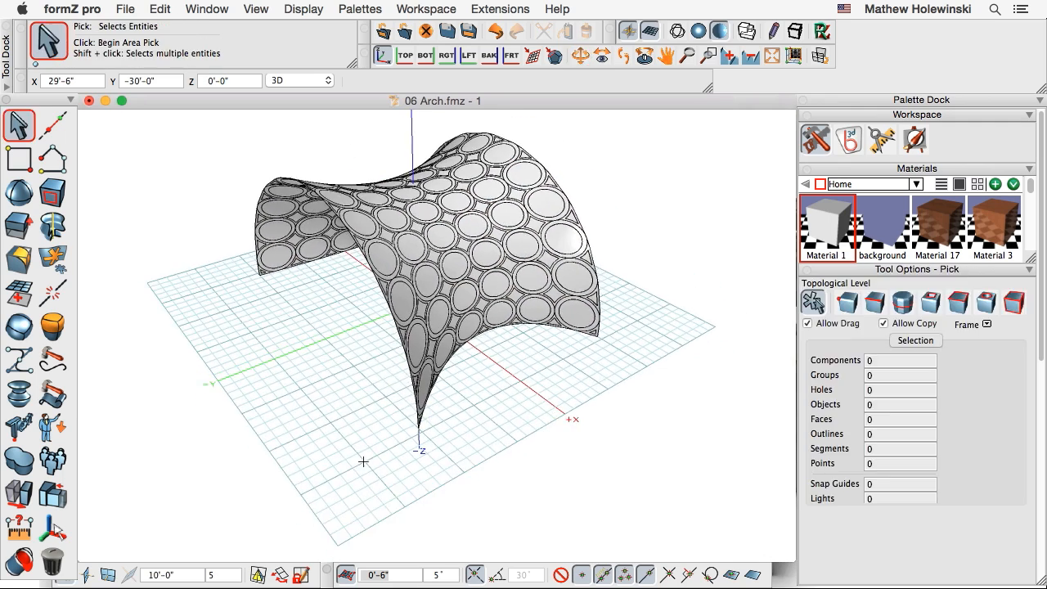
{"action": "middle_click_drag", "start_coordinate": [363, 460], "coordinate": [318, 478]}
{"action": "left_click", "coordinate": [51, 563]}
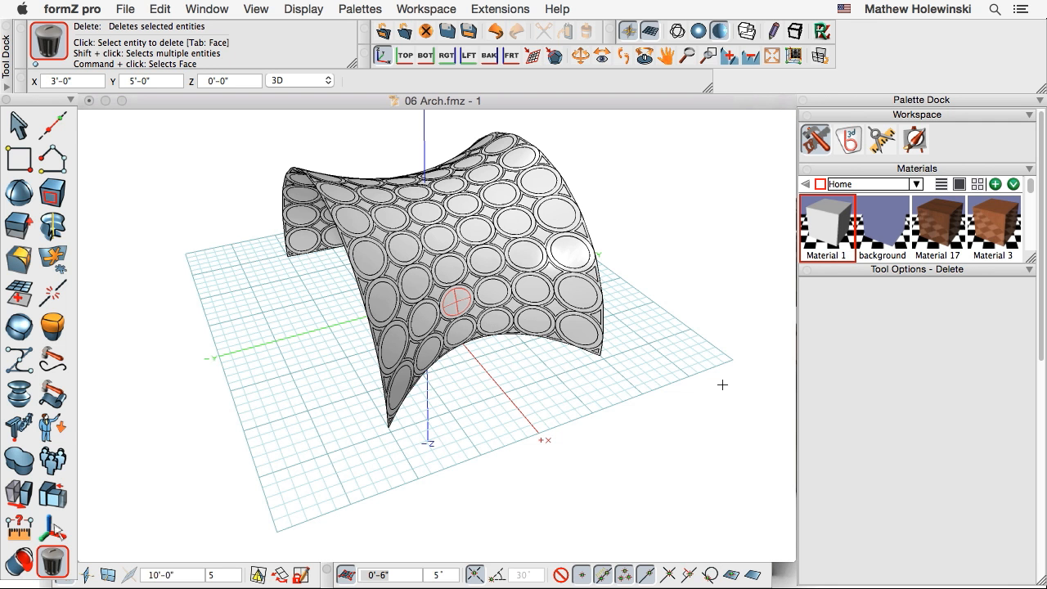
{"action": "left_click", "coordinate": [457, 303]}
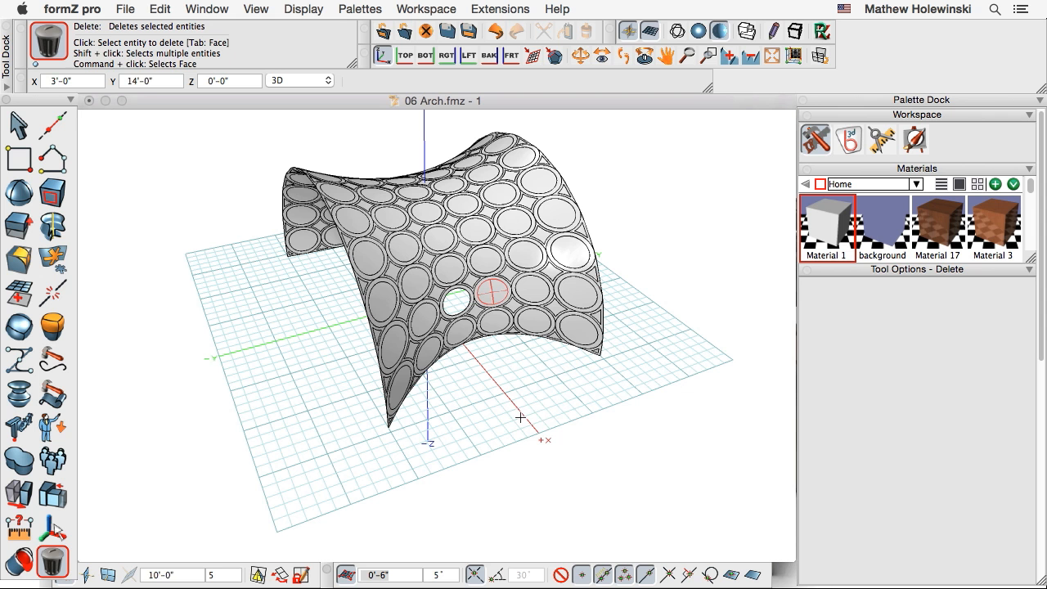
{"action": "left_click", "coordinate": [491, 292]}
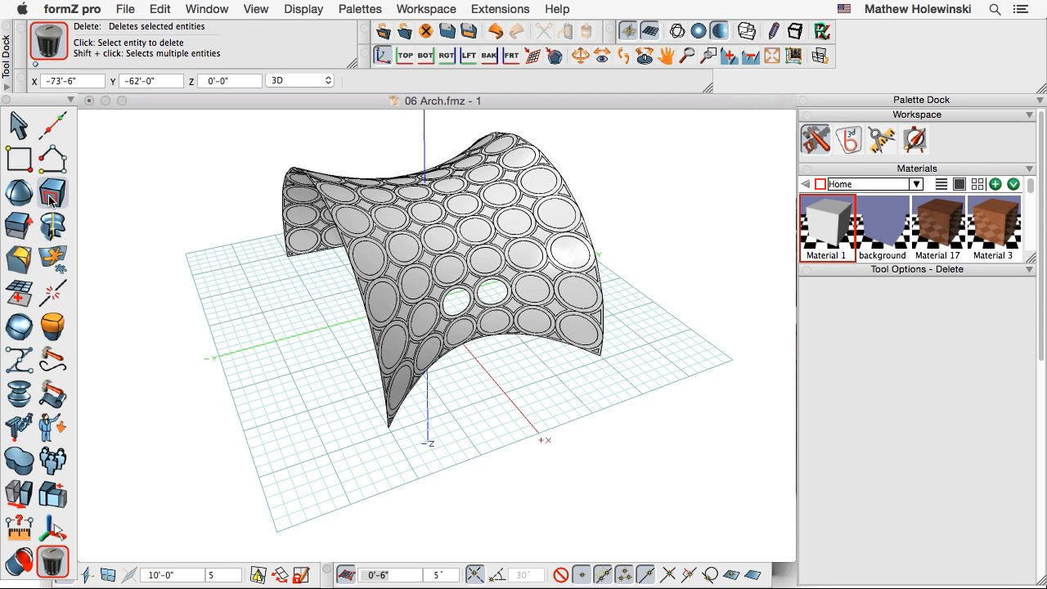
- Thicken the six star-shaped gap frames around the two circular openings by 1'-0" with Center justification
{"action": "mouse_move", "coordinate": [50, 198]}
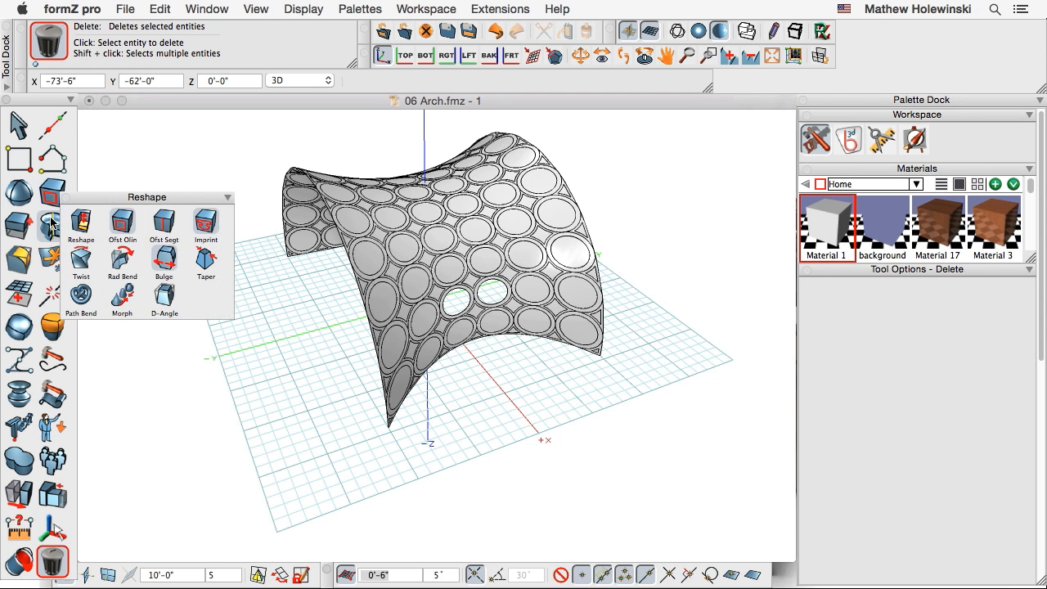
{"action": "mouse_move", "coordinate": [53, 226]}
{"action": "left_click", "coordinate": [123, 330]}
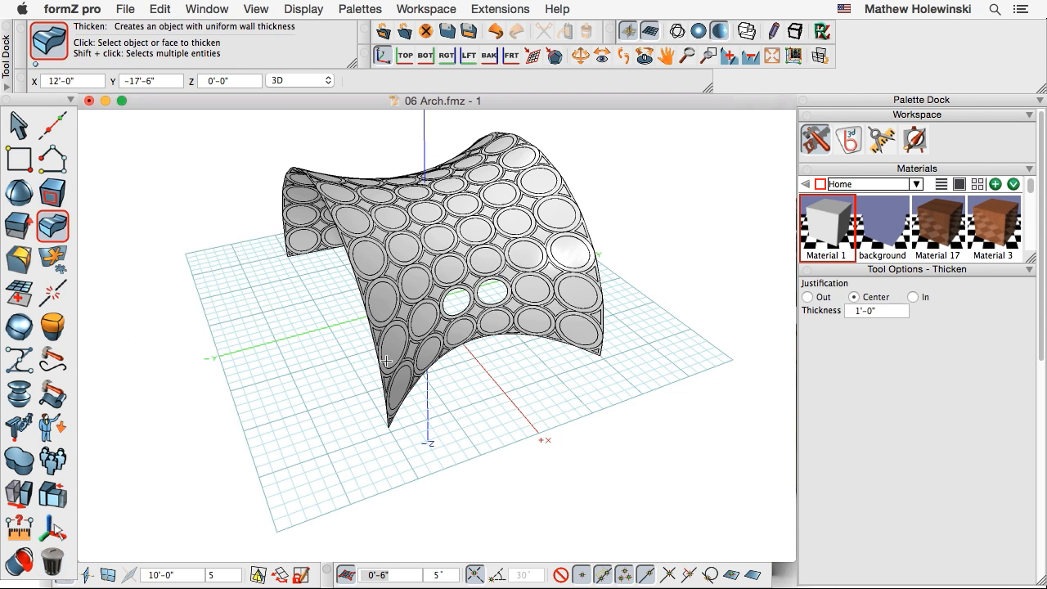
{"action": "scroll", "coordinate": [491, 360], "scroll_direction": "up", "scroll_amount": 5}
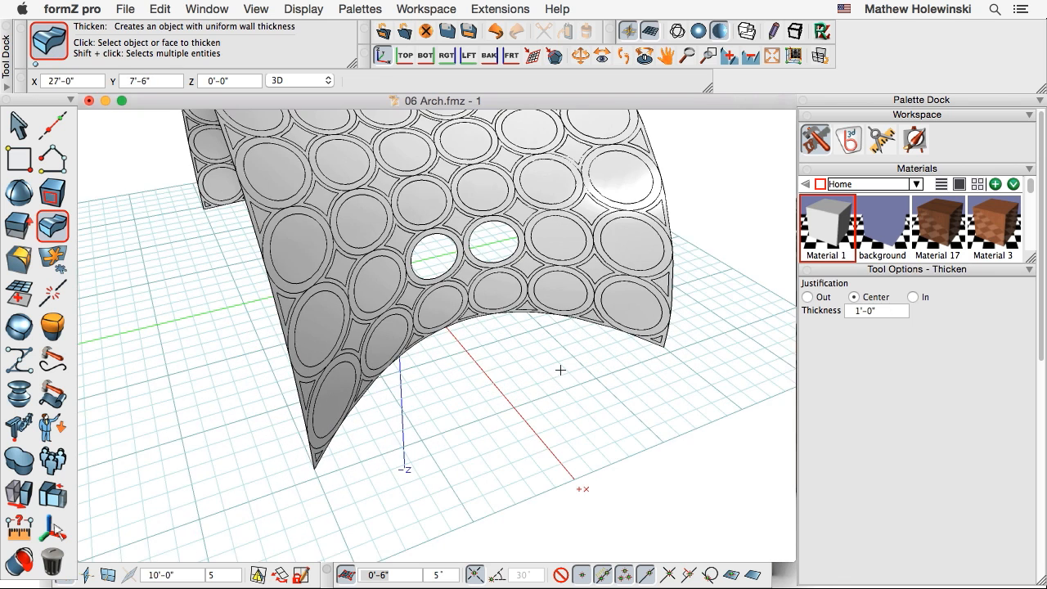
{"action": "scroll", "coordinate": [422, 248], "scroll_direction": "up", "scroll_amount": 5}
{"action": "key", "text": "Tab"}
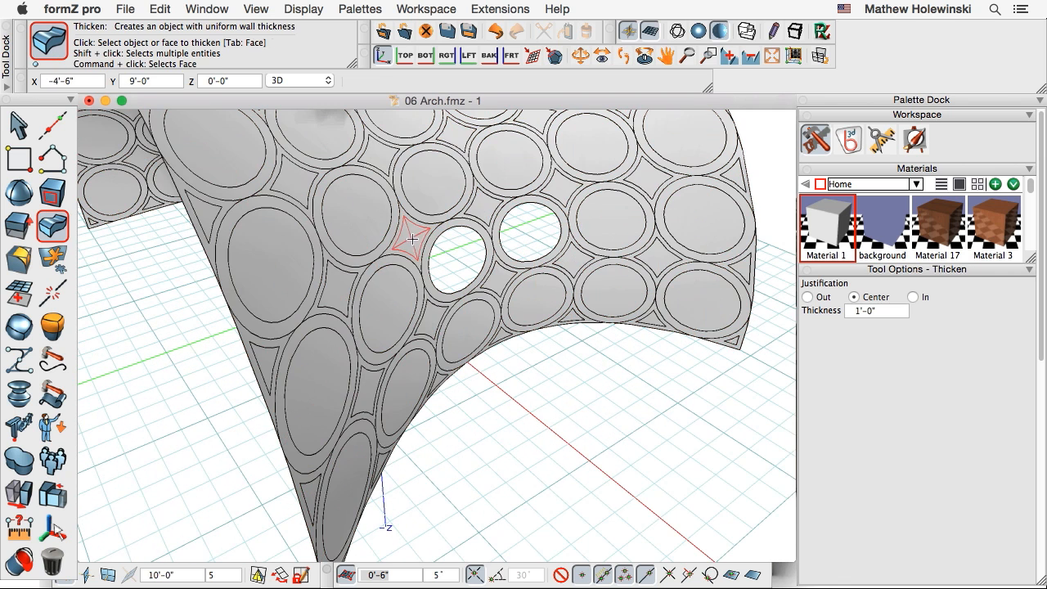
{"action": "left_click", "coordinate": [427, 227]}
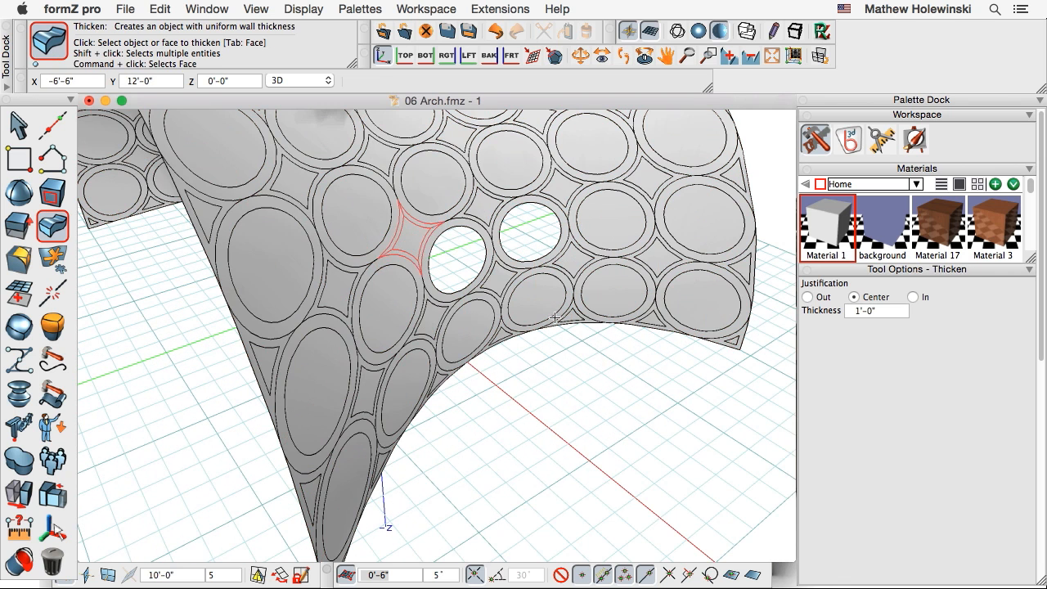
{"action": "left_click", "coordinate": [494, 197]}
{"action": "left_click", "coordinate": [576, 182]}
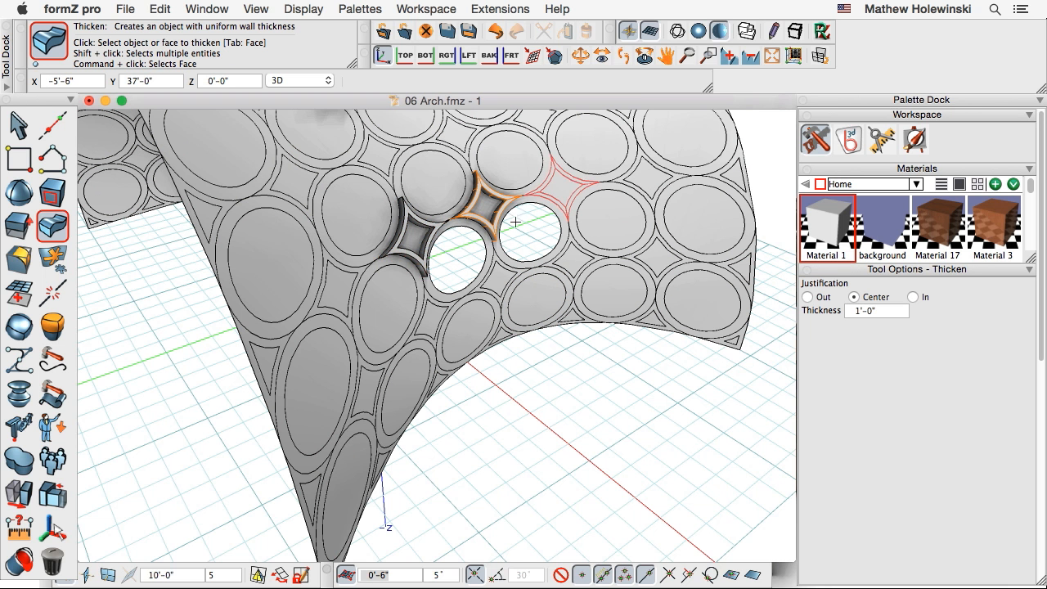
{"action": "left_click", "coordinate": [360, 274]}
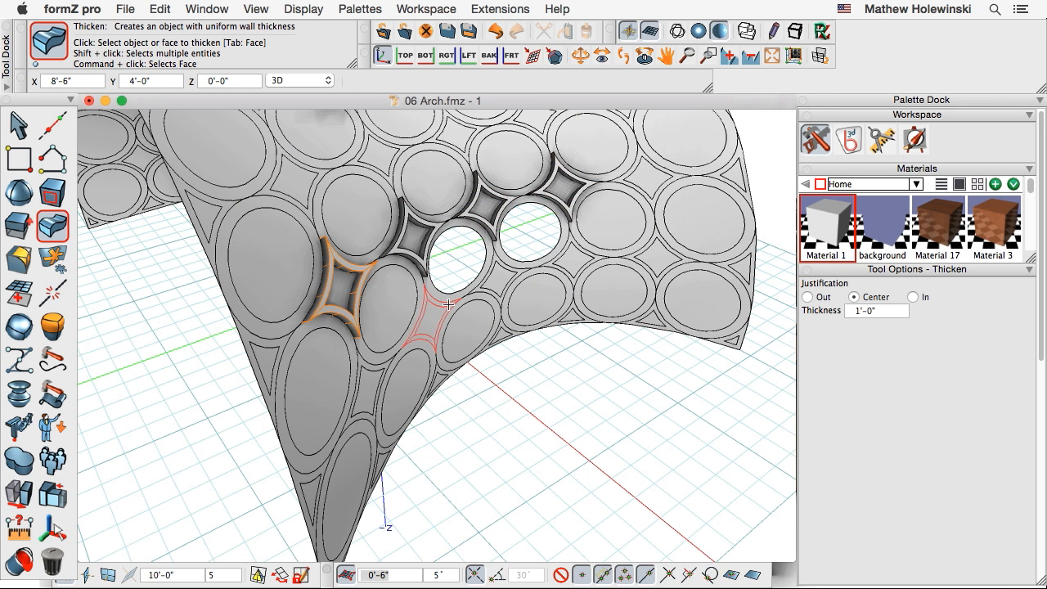
{"action": "left_click", "coordinate": [448, 305]}
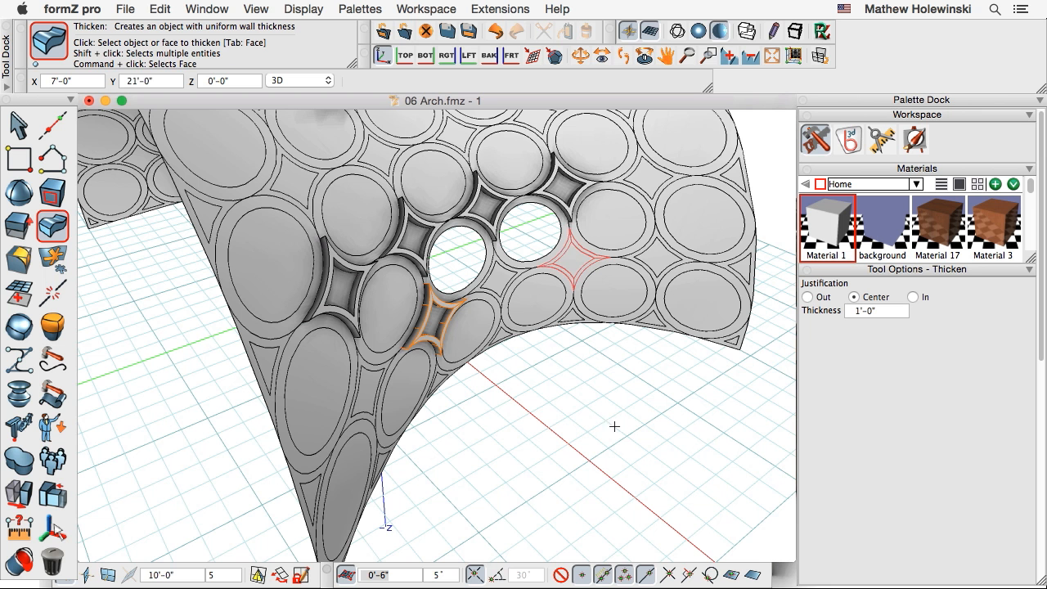
{"action": "left_click", "coordinate": [575, 258]}
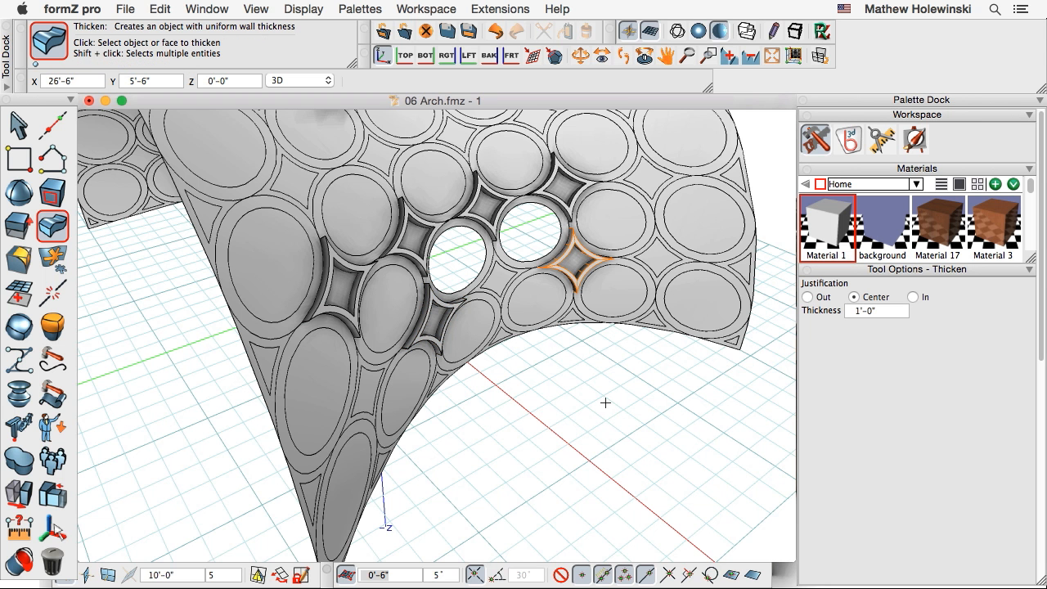
- Set the Thicken thickness to 2'-0" and thicken four inner star-shaped panels above and beside the openings
{"action": "left_click", "coordinate": [18, 125]}
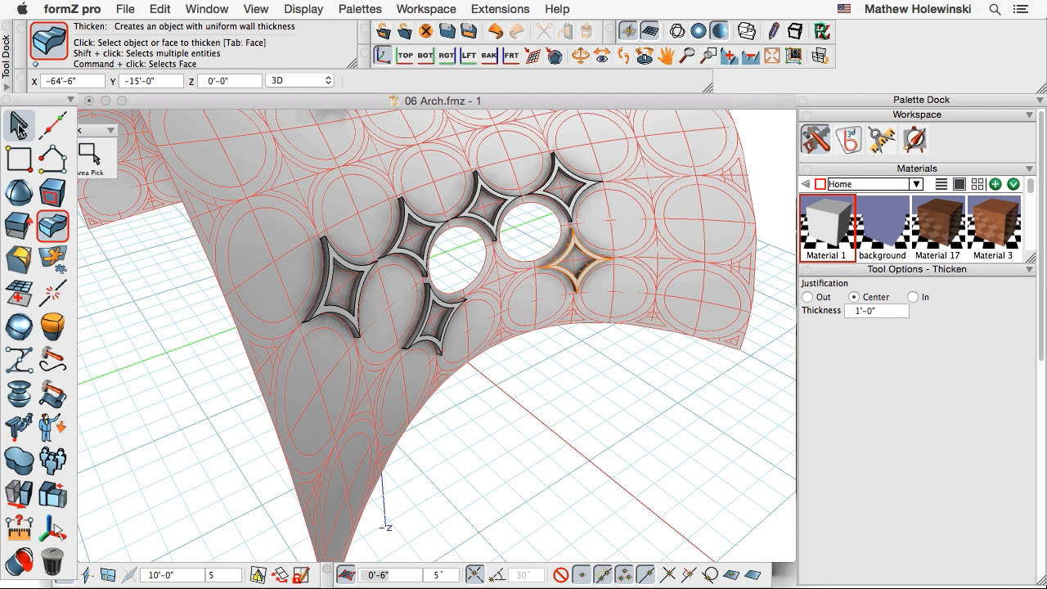
{"action": "left_click", "coordinate": [51, 225]}
{"action": "double_click", "coordinate": [871, 311]}
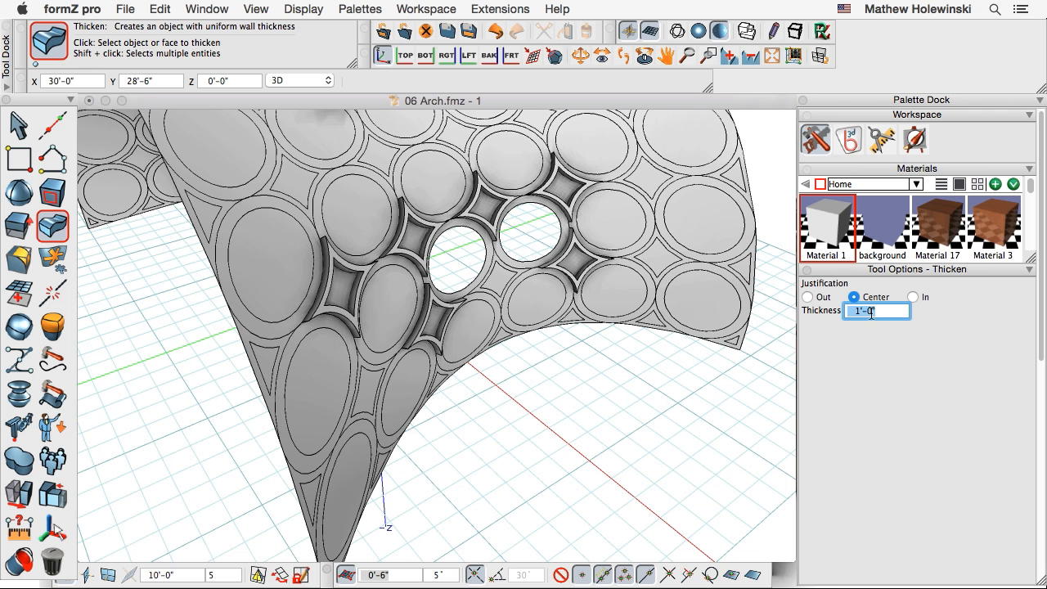
{"action": "type", "text": "2"}
{"action": "key", "text": "Return"}
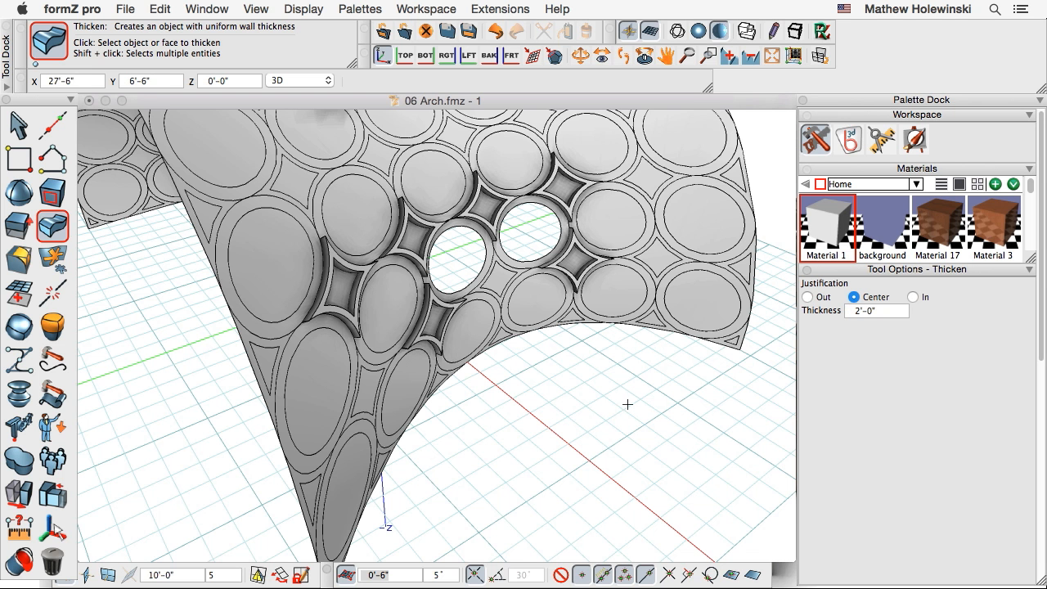
{"action": "left_click", "coordinate": [416, 236]}
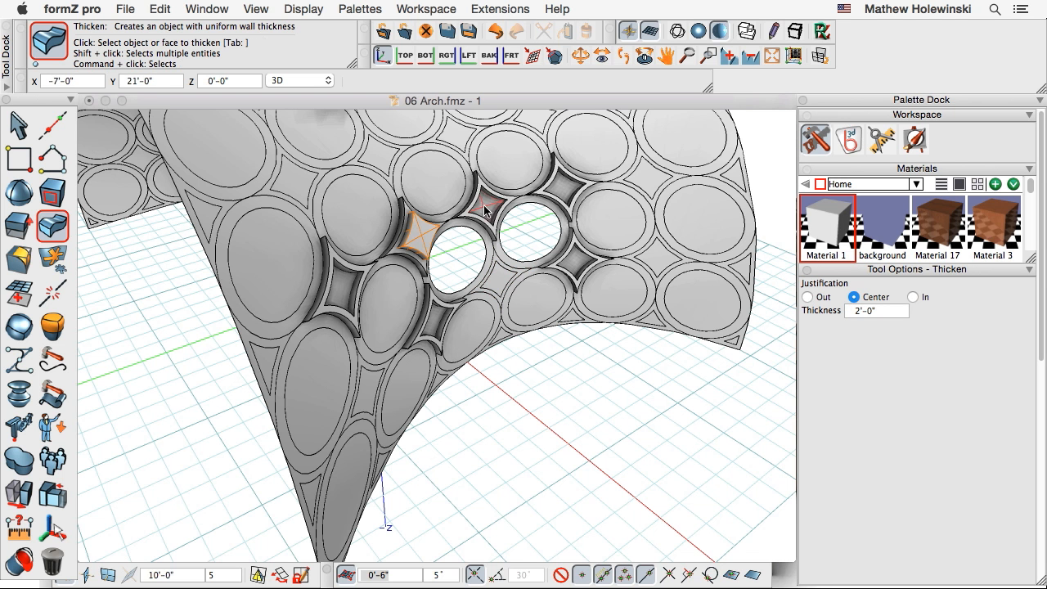
{"action": "left_click", "coordinate": [489, 206]}
{"action": "left_click", "coordinate": [296, 174]}
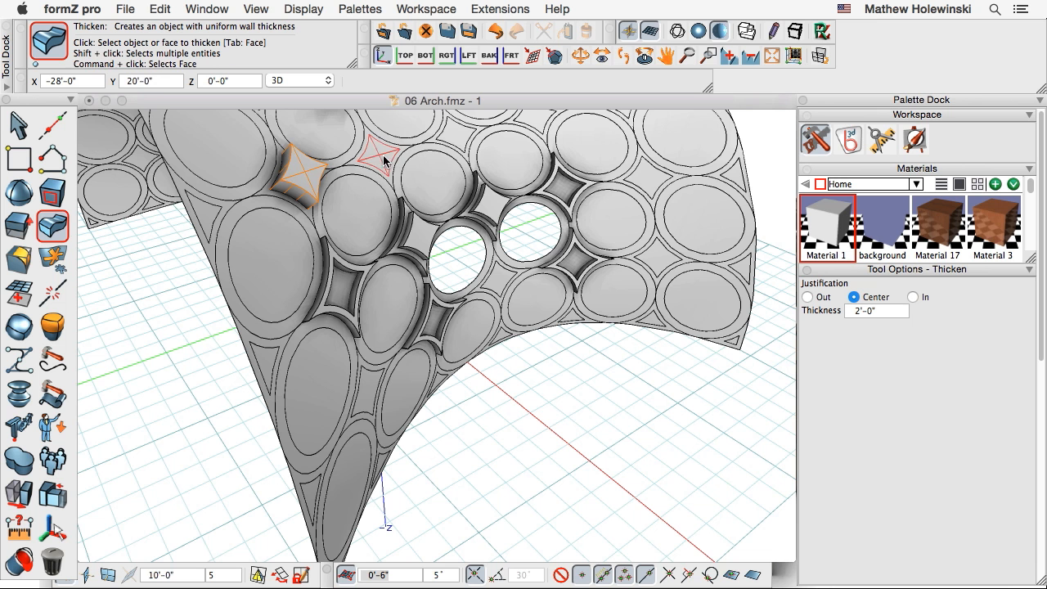
{"action": "left_click", "coordinate": [386, 156]}
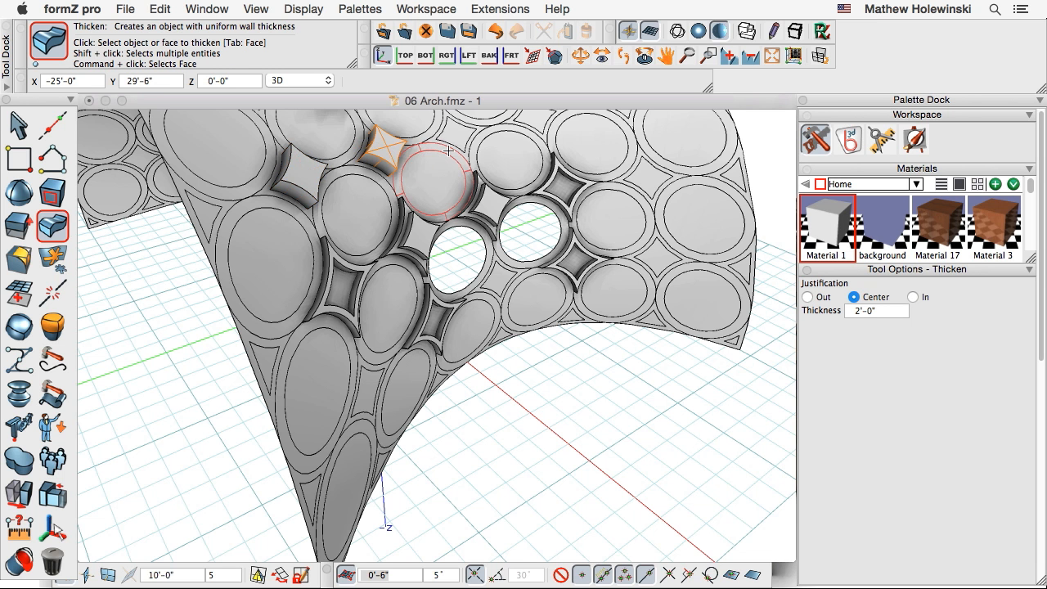
- Thicken the ring frames around the two openings and three neighbouring circles by 2'-0", centered on the surface
{"action": "left_click", "coordinate": [473, 219]}
{"action": "left_click", "coordinate": [531, 209]}
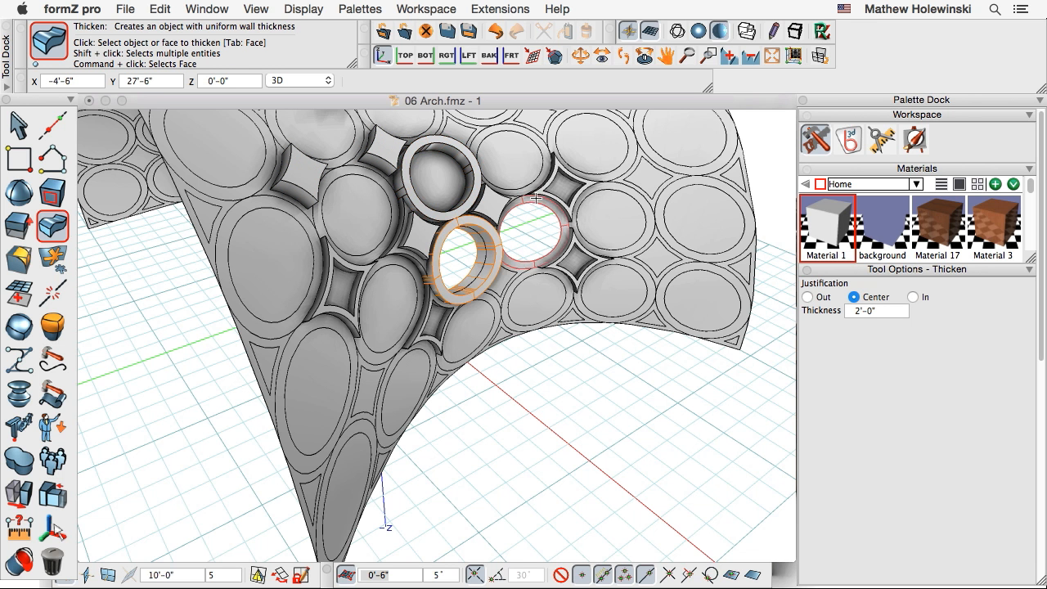
{"action": "left_click", "coordinate": [539, 178]}
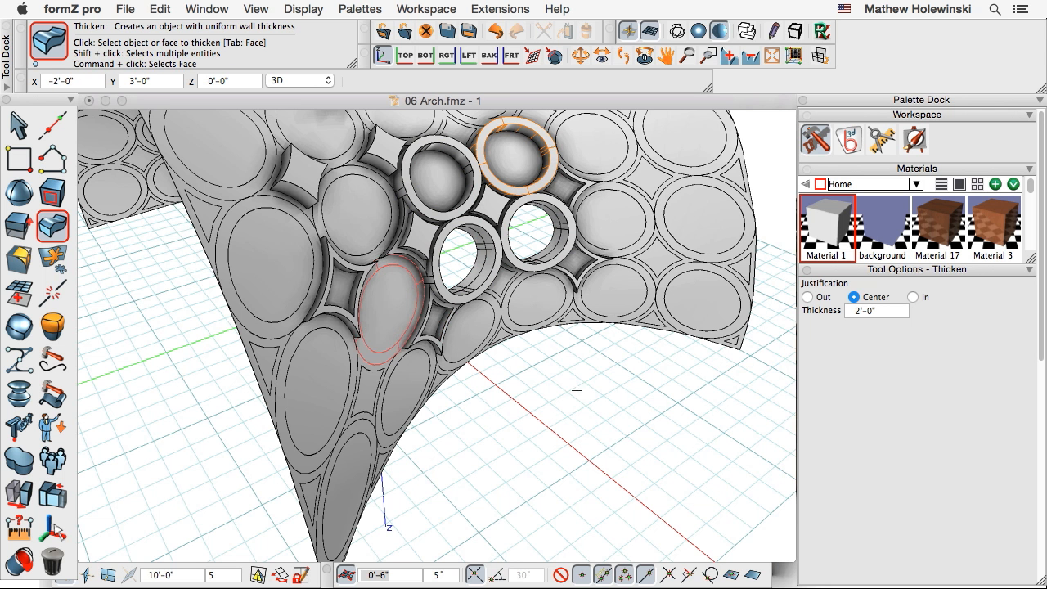
{"action": "left_click", "coordinate": [384, 266]}
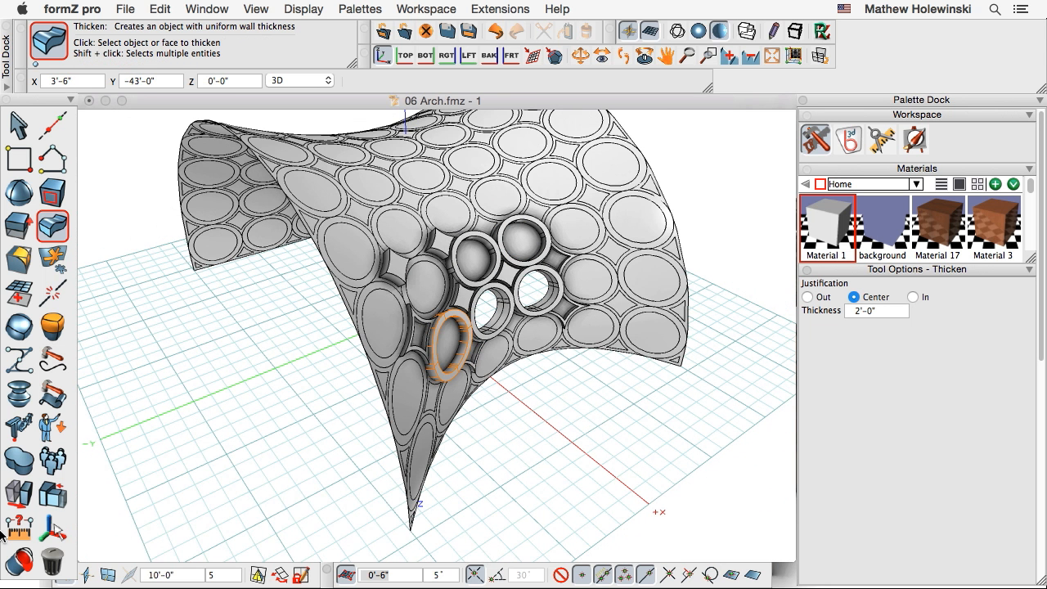
- Move the patterned arch about 18'-6" away from the thickened rings and stars to inspect the separated pieces
{"action": "left_click", "coordinate": [19, 494]}
{"action": "left_click", "coordinate": [345, 206]}
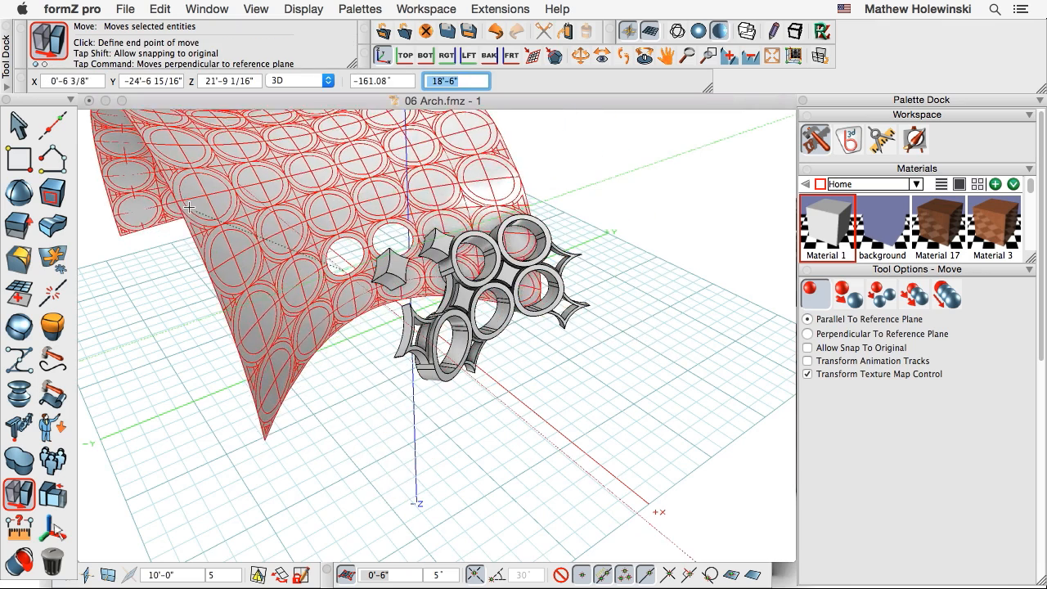
{"action": "left_click", "coordinate": [180, 200]}
{"action": "middle_click_drag", "start_coordinate": [510, 405], "coordinate": [187, 414]}
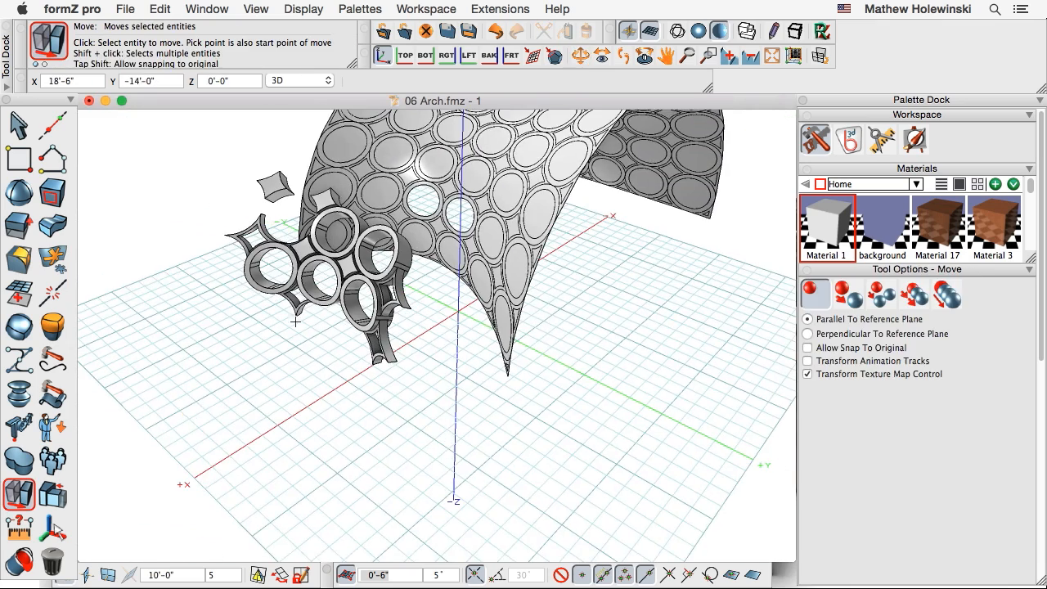
{"action": "scroll", "coordinate": [524, 361], "scroll_direction": "up", "scroll_amount": 3}
{"action": "middle_click_drag", "start_coordinate": [524, 361], "coordinate": [481, 360]}
{"action": "scroll", "coordinate": [480, 356], "scroll_direction": "down", "scroll_amount": 2}
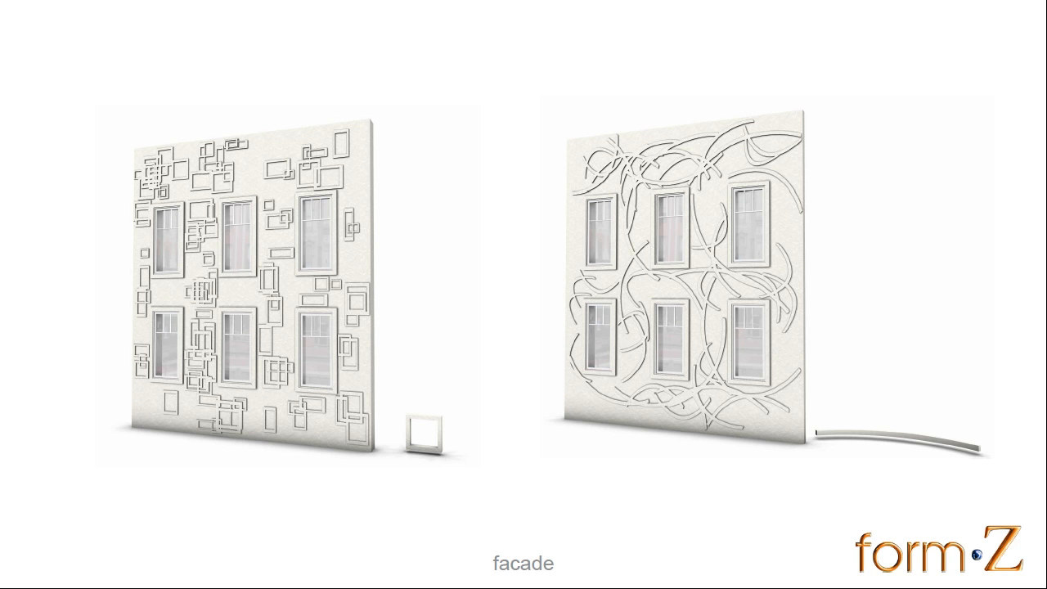
- Switch to the facade model in formZ and scatter the square frame over the wall's front face with Surface Scatter
{"action": "key", "text": "super+Tab"}
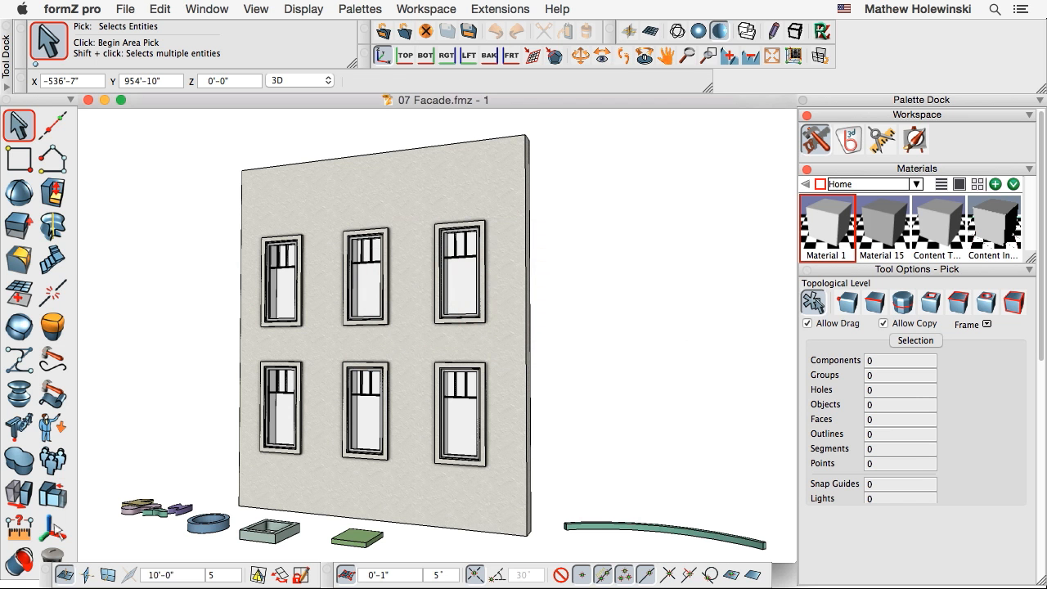
{"action": "middle_click_drag", "start_coordinate": [607, 320], "coordinate": [622, 412]}
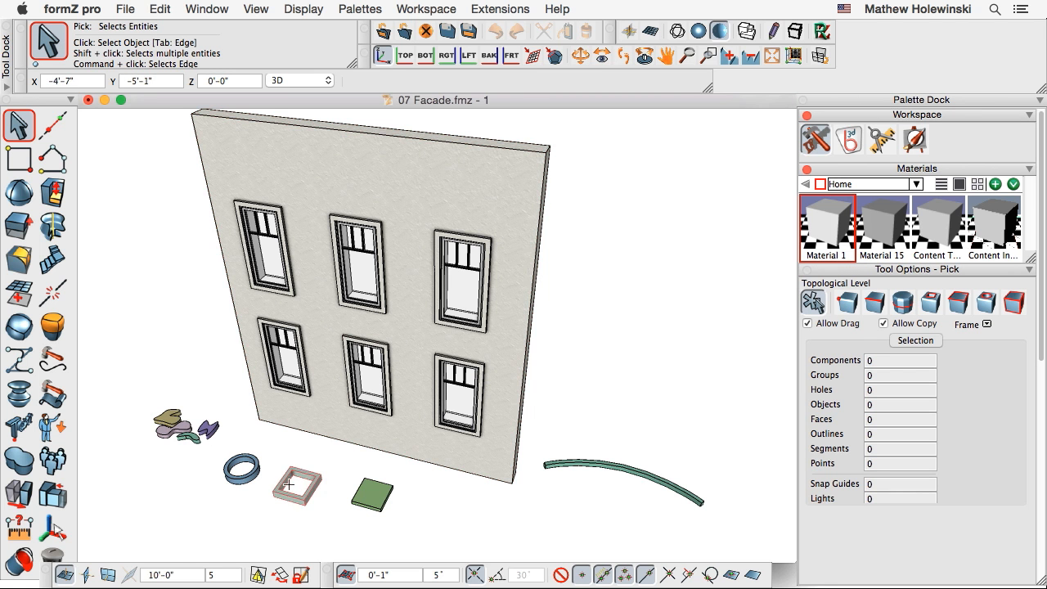
{"action": "middle_click_drag", "start_coordinate": [327, 479], "coordinate": [410, 465]}
{"action": "left_click", "coordinate": [53, 260]}
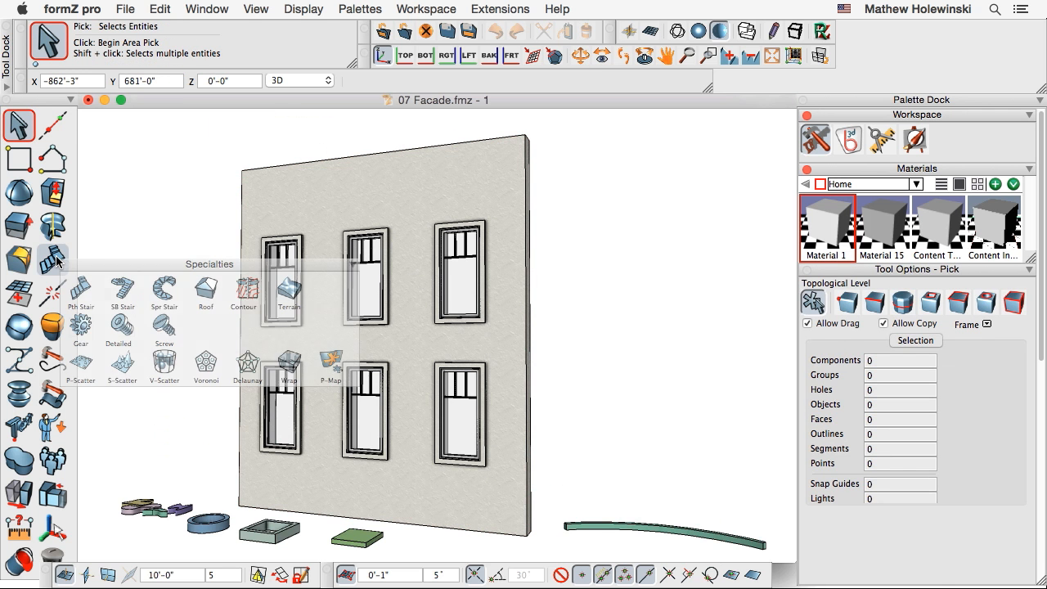
{"action": "left_click", "coordinate": [122, 363]}
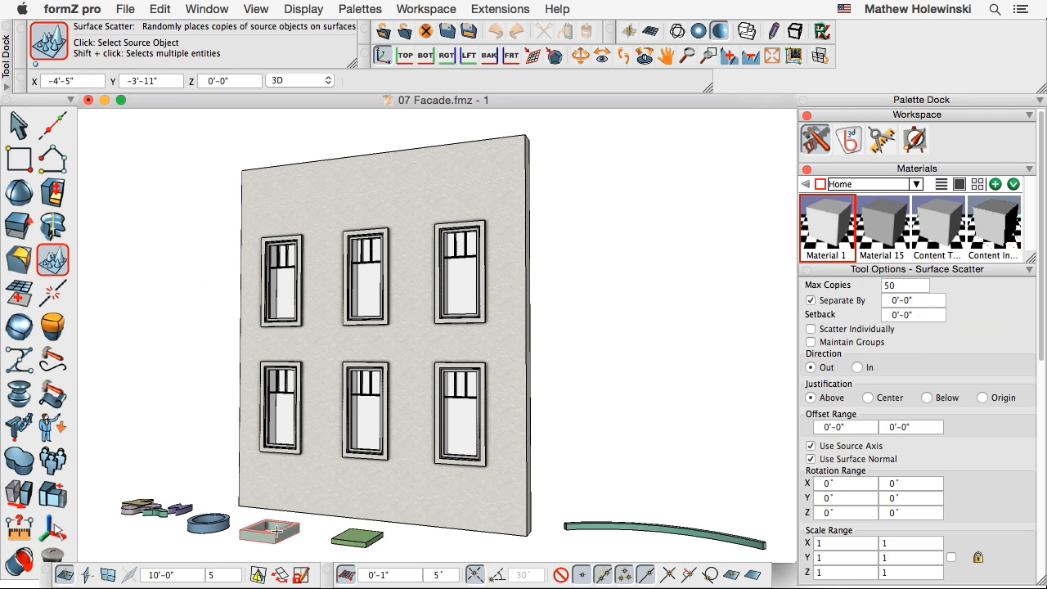
{"action": "left_click", "coordinate": [276, 532]}
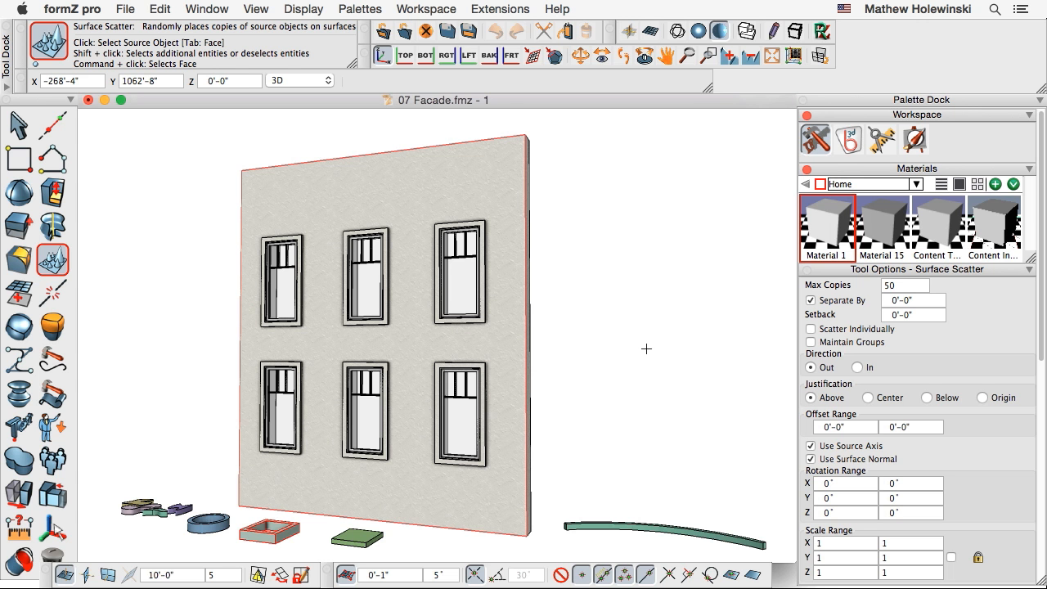
{"action": "left_click", "coordinate": [647, 347]}
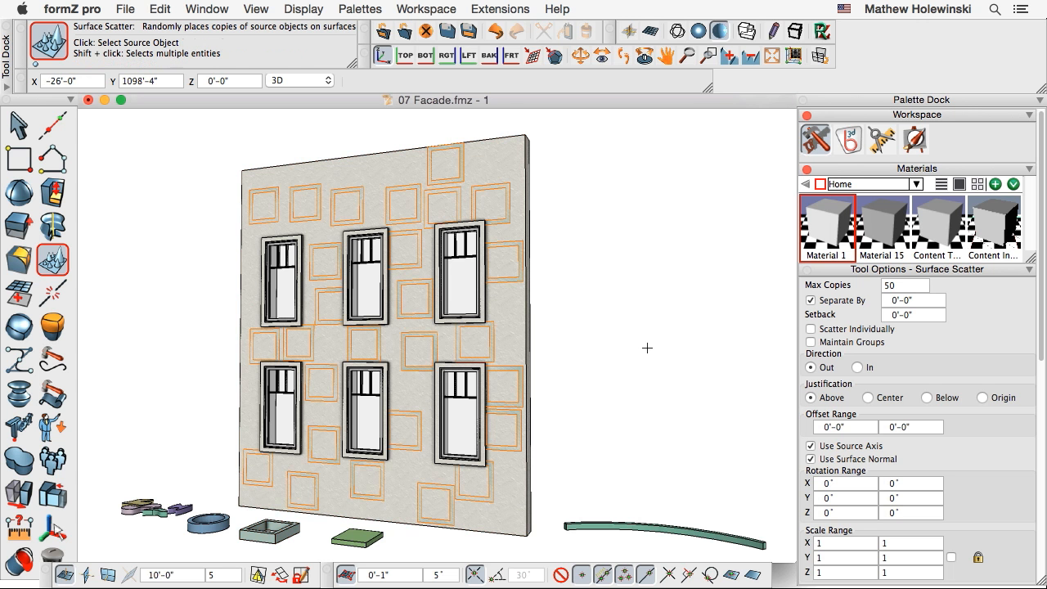
- Set the scatter's justification to Center and its maximum copies to 100
{"action": "left_click", "coordinate": [870, 396]}
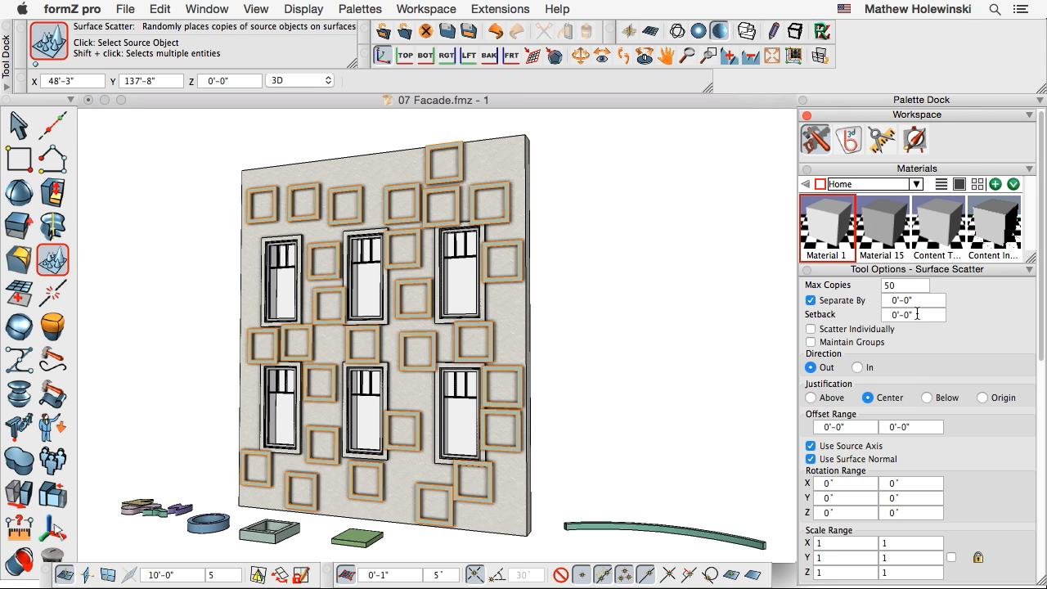
{"action": "double_click", "coordinate": [898, 288]}
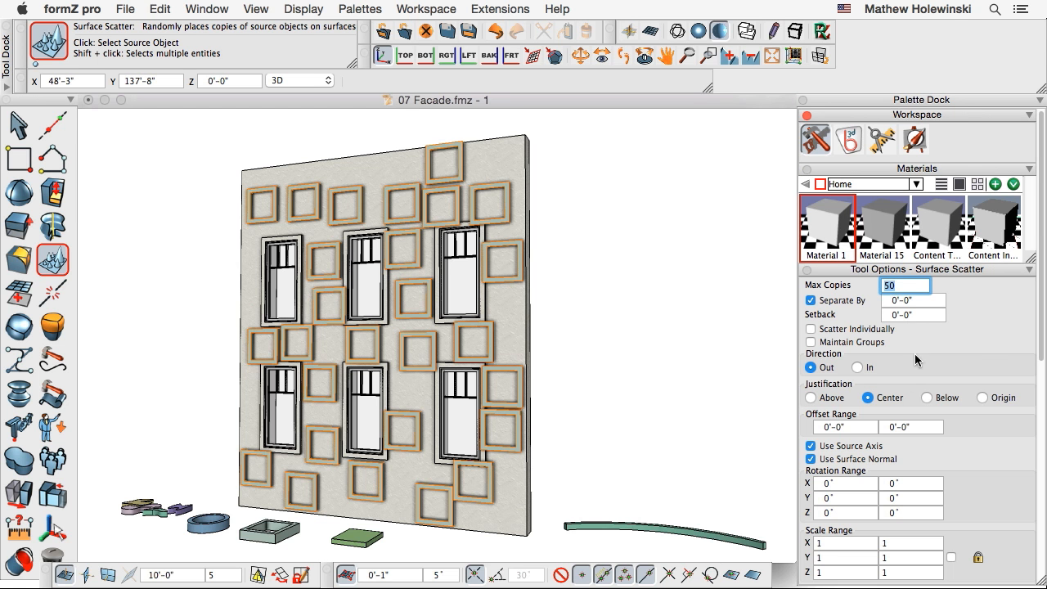
{"action": "type", "text": "100"}
{"action": "key", "text": "Return"}
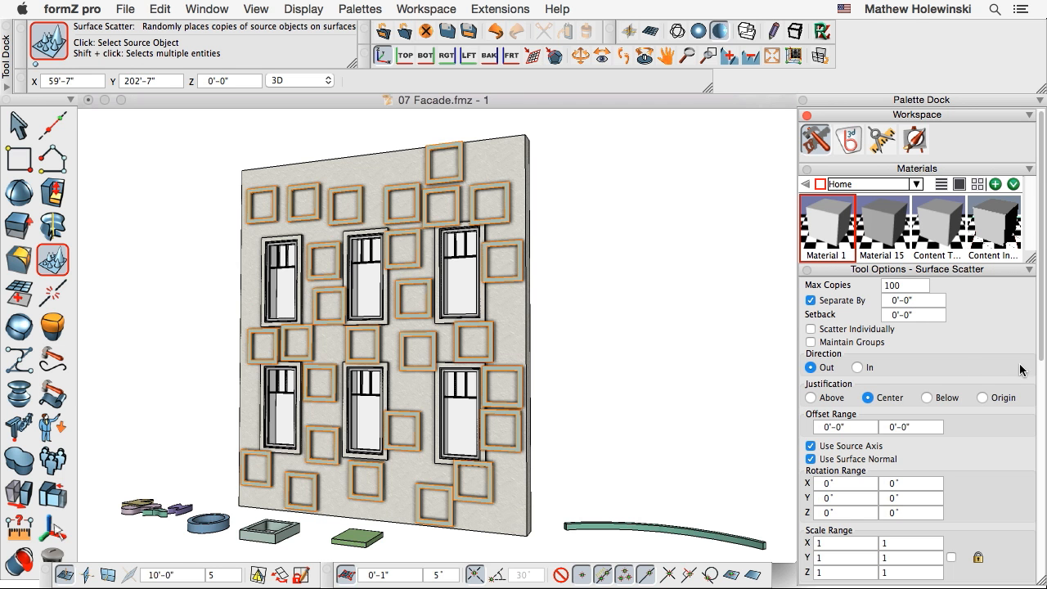
- Turn off Auto Update for the scatter and set the minimum X and Y scale range values to 0.2
{"action": "left_click_drag", "start_coordinate": [1044, 362], "coordinate": [1044, 376]}
{"action": "scroll", "coordinate": [925, 422], "scroll_direction": "down", "scroll_amount": 2}
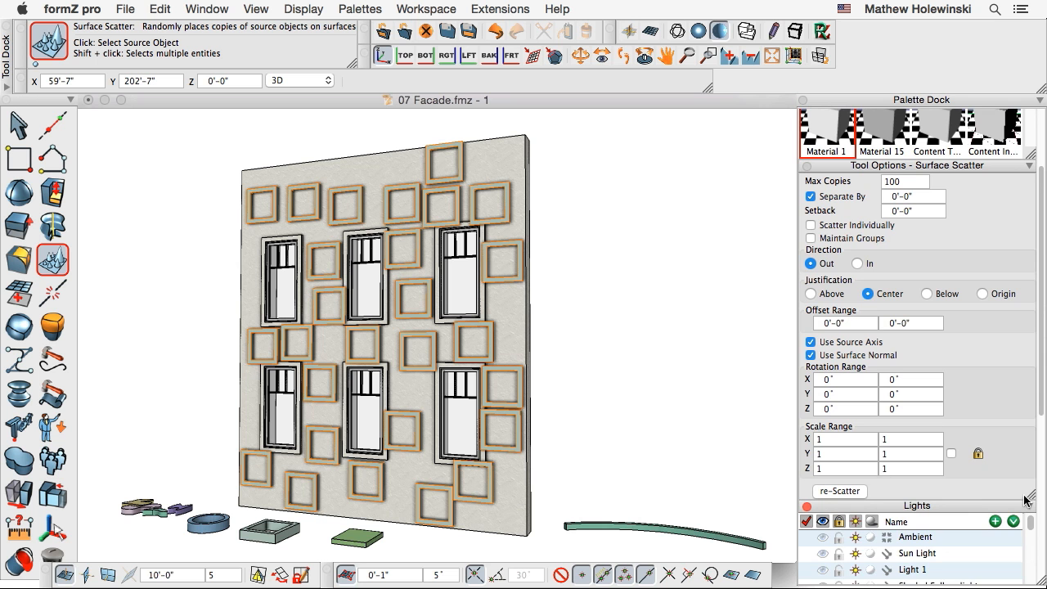
{"action": "left_click_drag", "start_coordinate": [1029, 495], "coordinate": [1028, 538]}
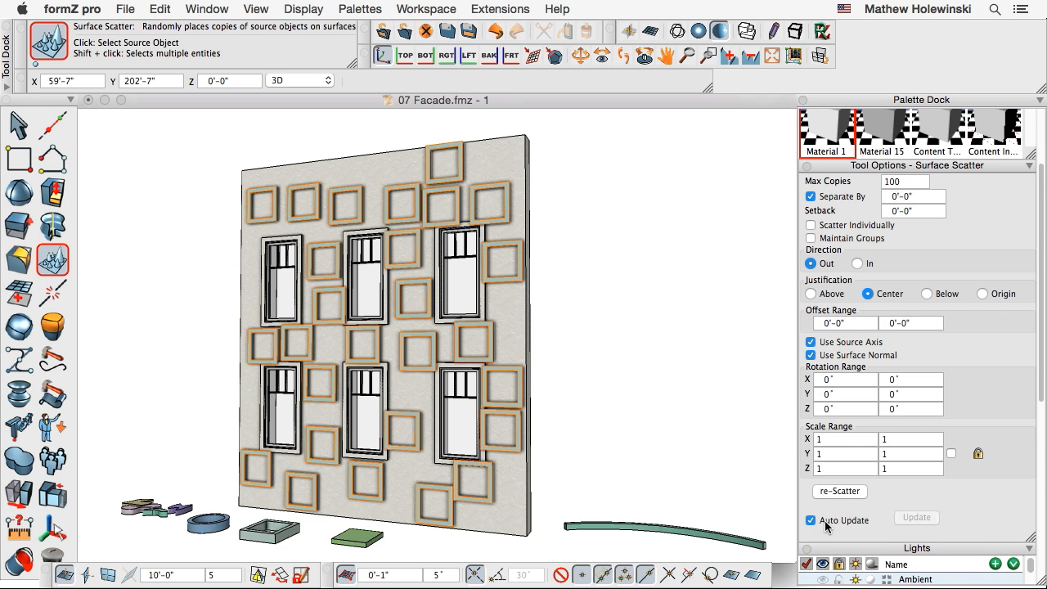
{"action": "left_click", "coordinate": [827, 521]}
{"action": "left_click", "coordinate": [829, 440]}
{"action": "type", "text": ".2"}
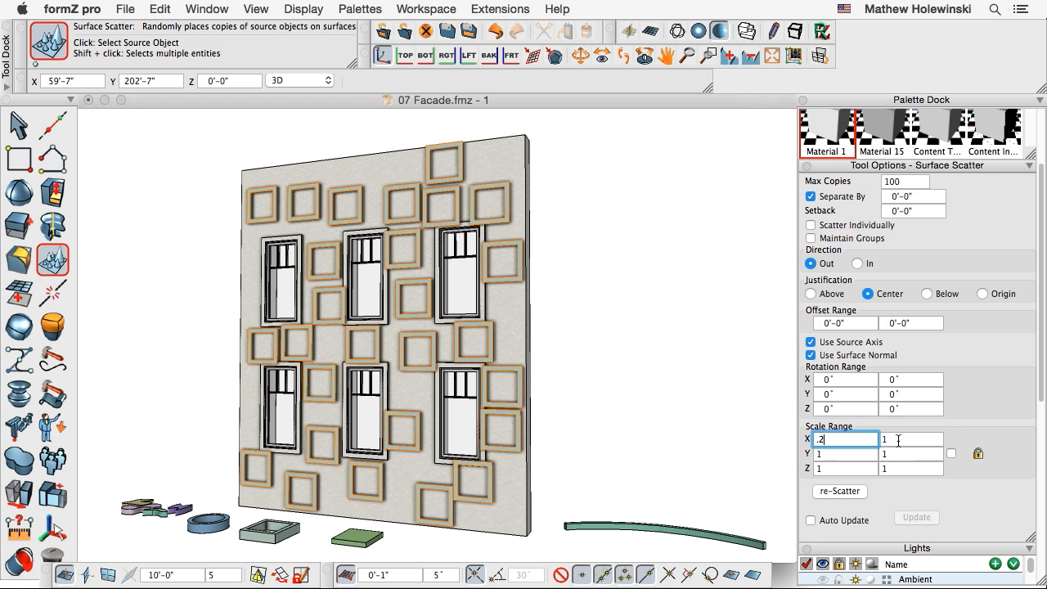
{"action": "key", "text": "Tab"}
{"action": "left_click", "coordinate": [837, 455]}
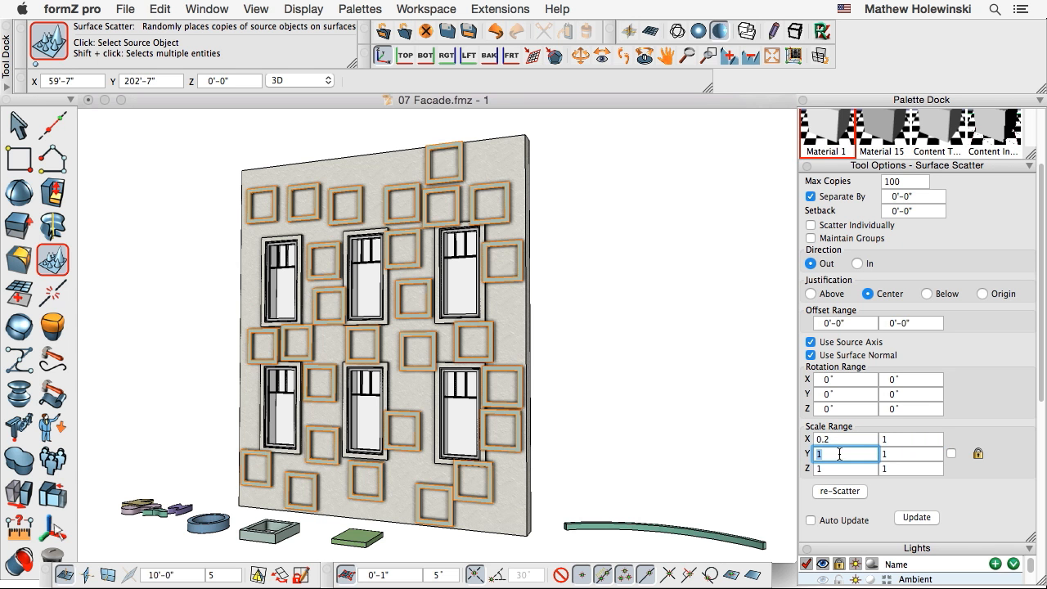
{"action": "type", "text": ".2"}
{"action": "key", "text": "Tab"}
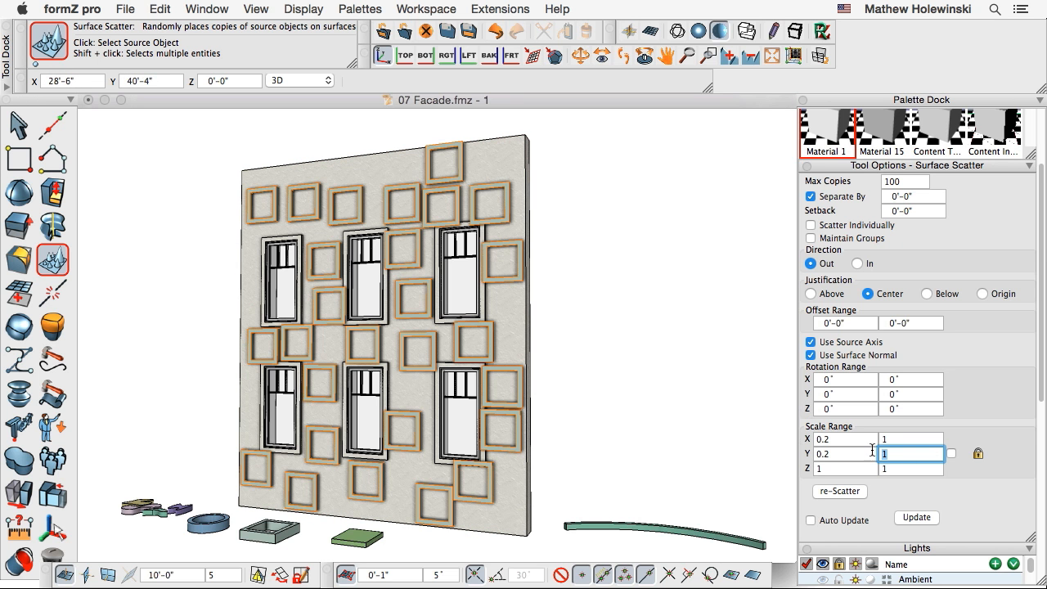
- Update the scatter with the new scale range and set its setback to 6"
{"action": "left_click", "coordinate": [916, 518]}
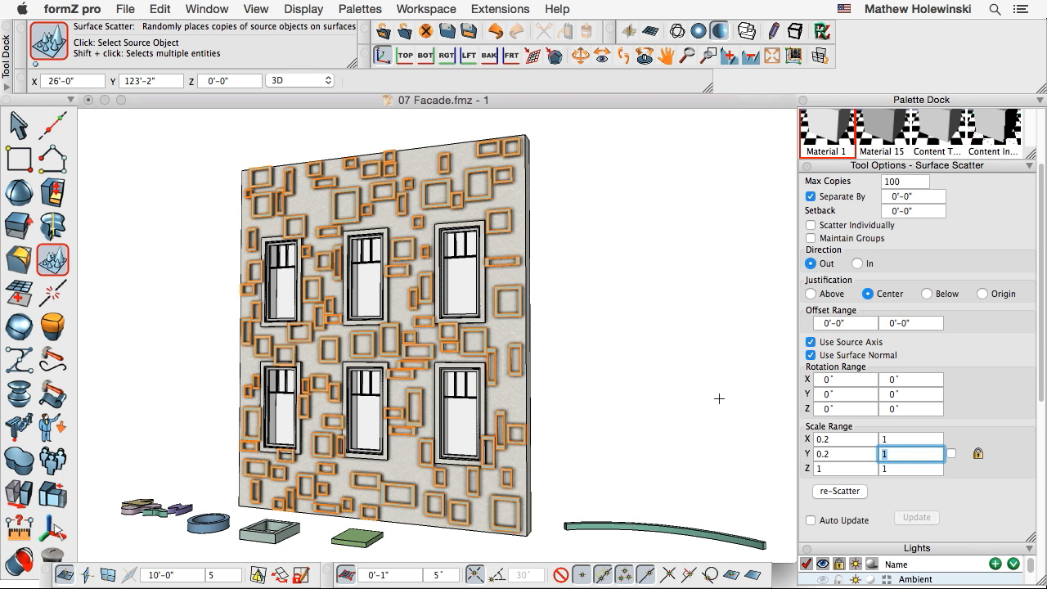
{"action": "left_click", "coordinate": [914, 210]}
{"action": "type", "text": "6"}
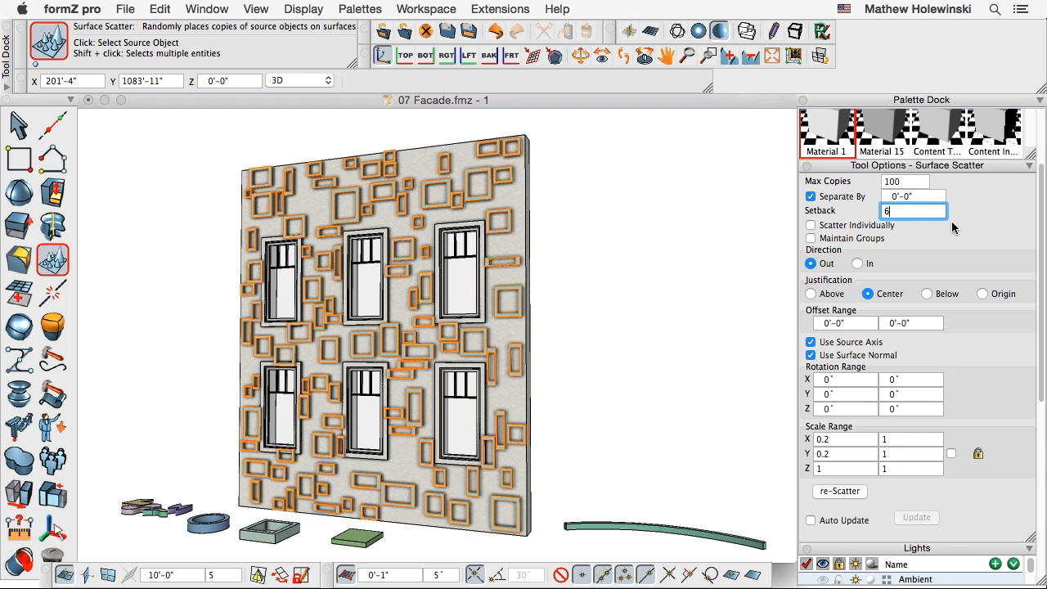
{"action": "key", "text": "Return"}
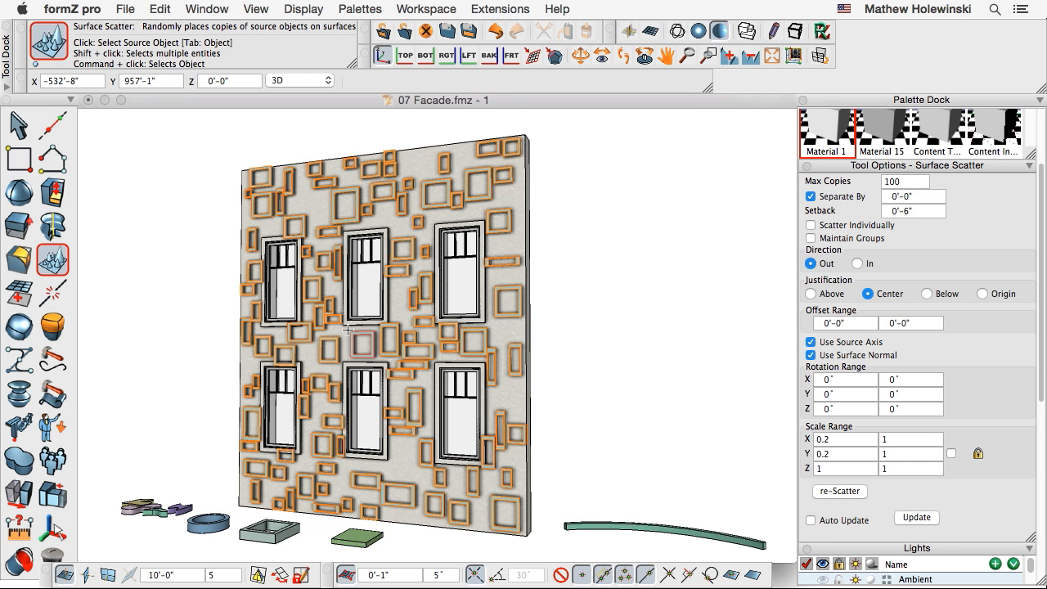
- Turn off Separate By so the scattered frames can overlap, update the scatter, and re-scatter the frames for a different arrangement
{"action": "left_click", "coordinate": [810, 197]}
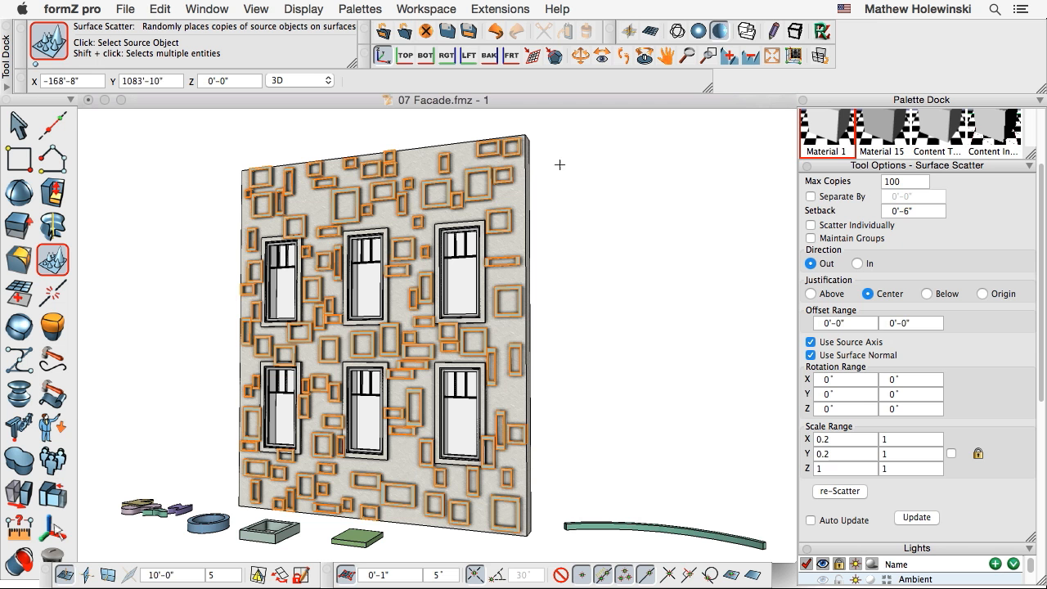
{"action": "left_click", "coordinate": [916, 516]}
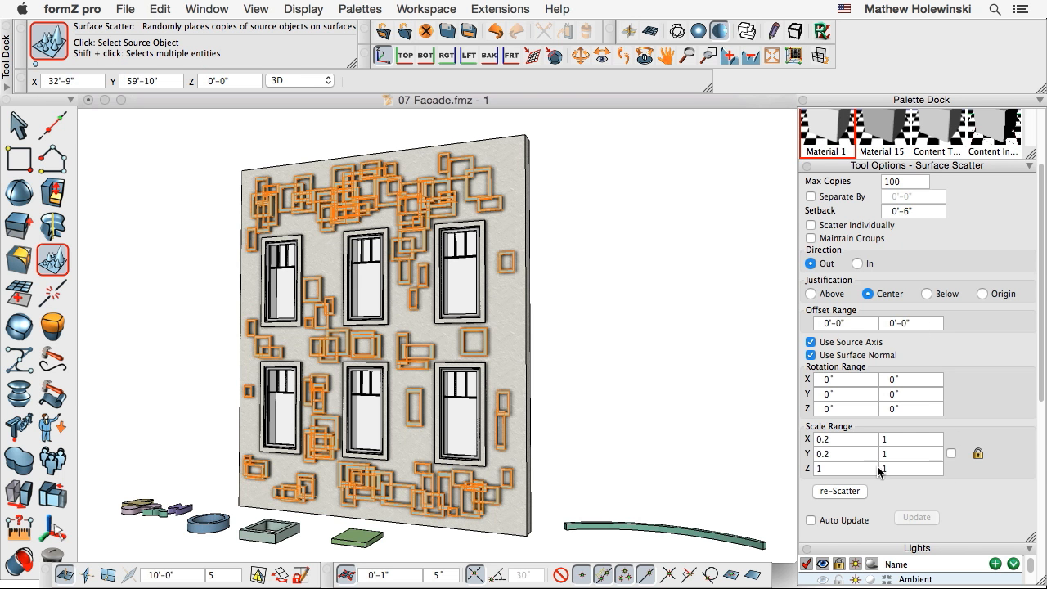
{"action": "left_click", "coordinate": [838, 490]}
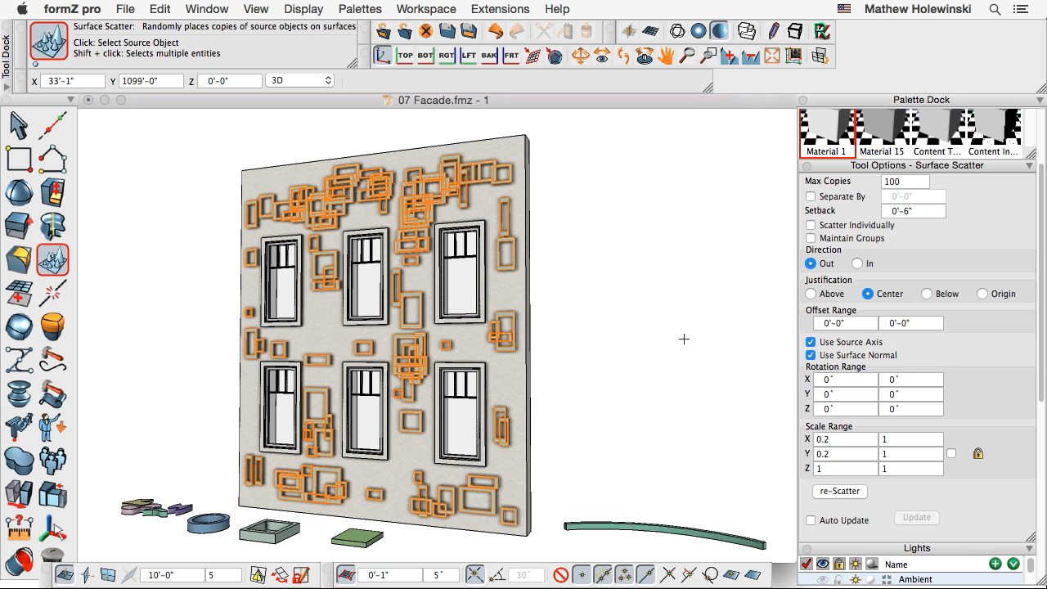
- Select the overlapping frames near the facade's upper-left corner and join them into one object with Union
{"action": "left_click", "coordinate": [18, 124]}
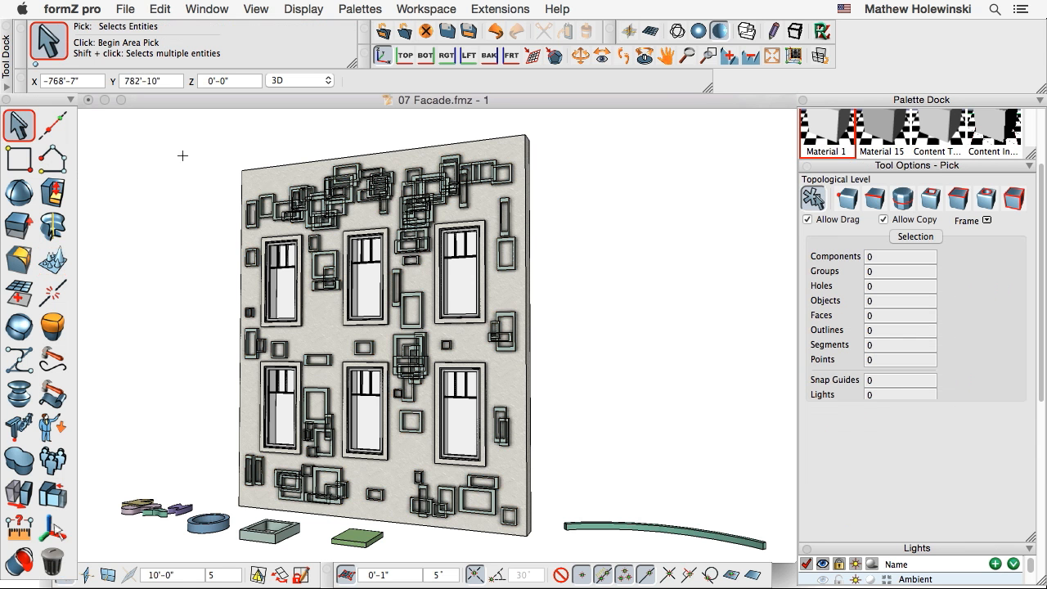
{"action": "left_click_drag", "start_coordinate": [204, 149], "coordinate": [362, 228]}
{"action": "left_click", "coordinate": [19, 462]}
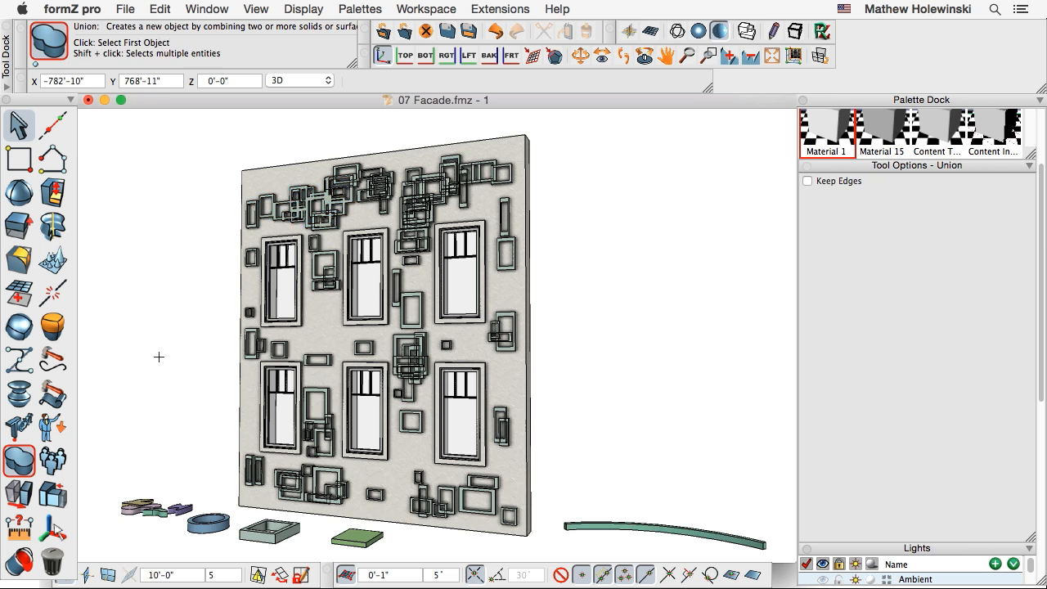
{"action": "scroll", "coordinate": [358, 236], "scroll_direction": "up", "scroll_amount": 3}
{"action": "middle_click_drag", "start_coordinate": [358, 236], "coordinate": [375, 324]}
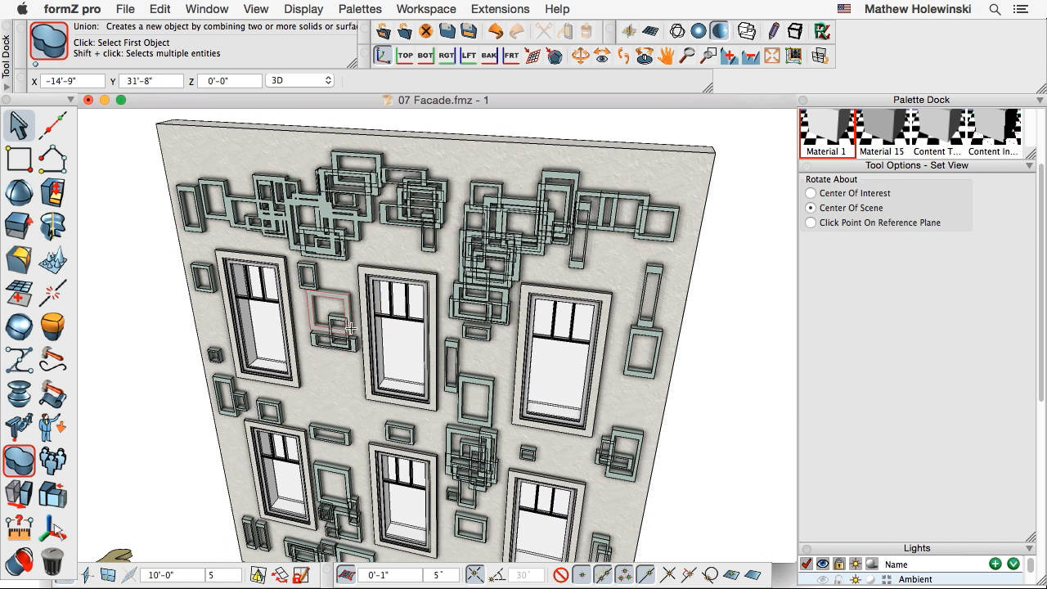
- Subtract the joined upper-left frame cluster from the facade wall with Difference to carve its pattern into the surface
{"action": "left_click", "coordinate": [25, 456]}
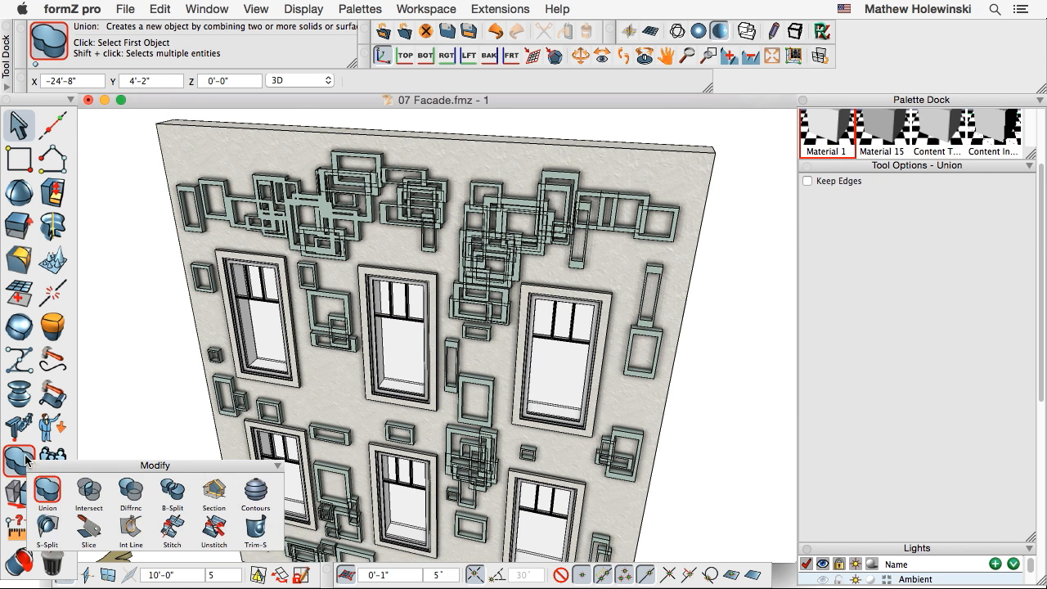
{"action": "left_click", "coordinate": [130, 490]}
{"action": "left_click", "coordinate": [259, 203]}
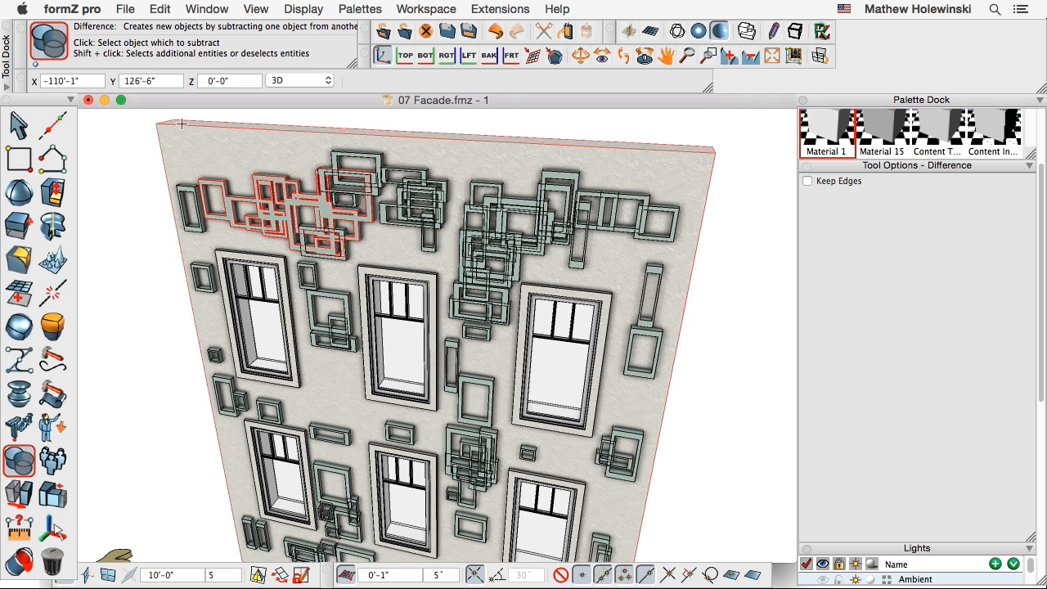
{"action": "left_click", "coordinate": [220, 144]}
{"action": "key", "text": "super+z"}
{"action": "left_click", "coordinate": [258, 161]}
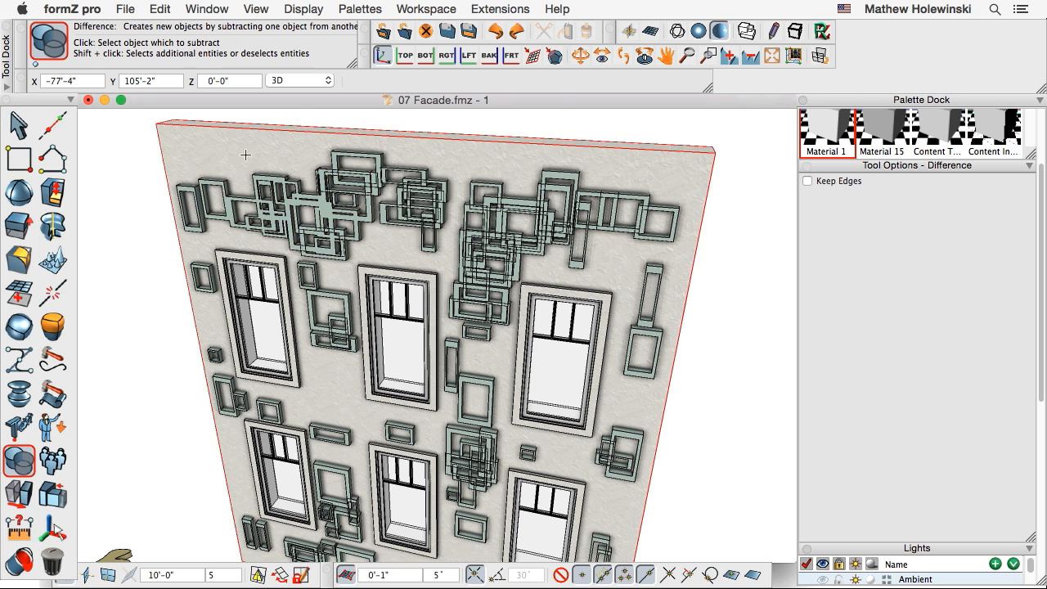
{"action": "left_click", "coordinate": [276, 205]}
{"action": "scroll", "coordinate": [276, 204], "scroll_direction": "up", "scroll_amount": 5}
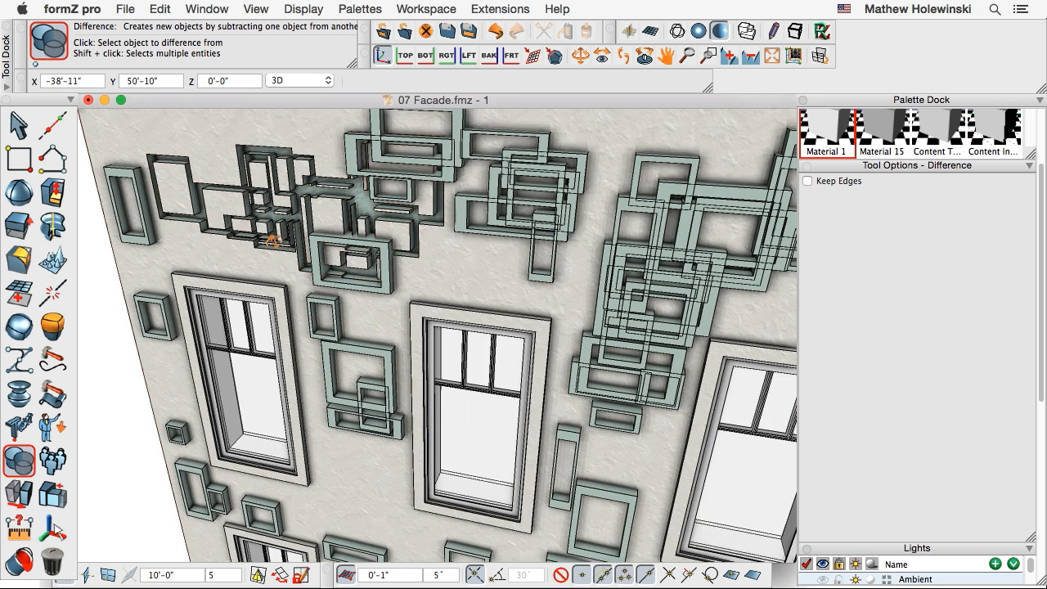
{"action": "middle_click_drag", "start_coordinate": [272, 217], "coordinate": [268, 225]}
{"action": "scroll", "coordinate": [268, 225], "scroll_direction": "down", "scroll_amount": 6}
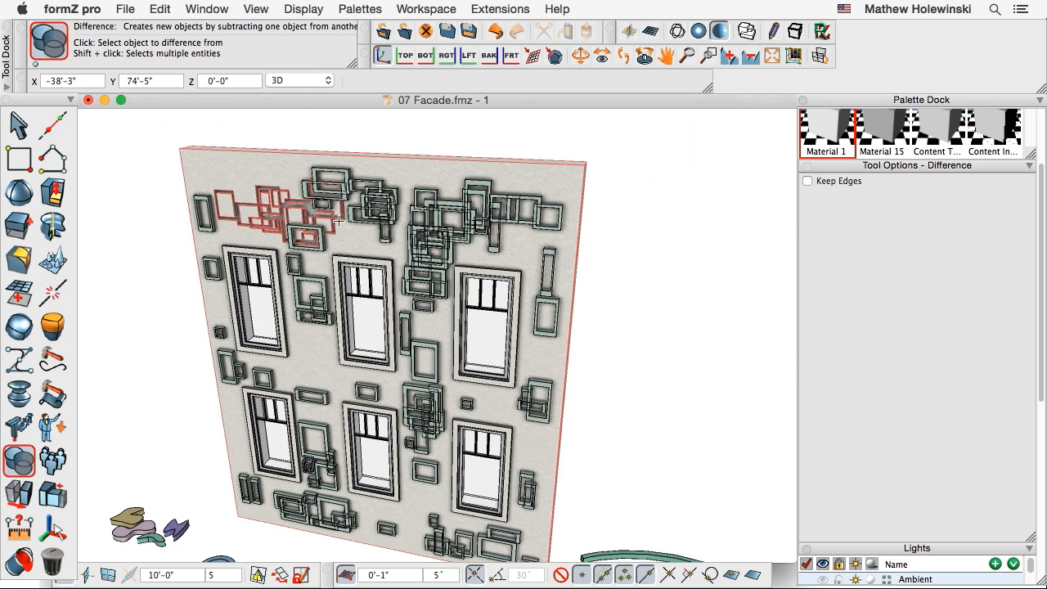
{"action": "left_click", "coordinate": [455, 222]}
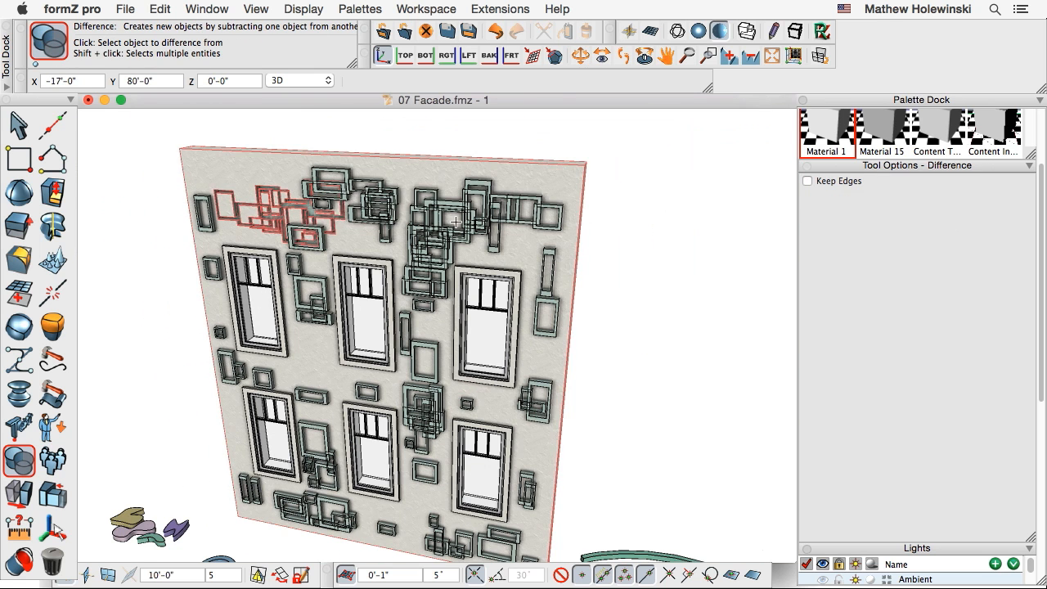